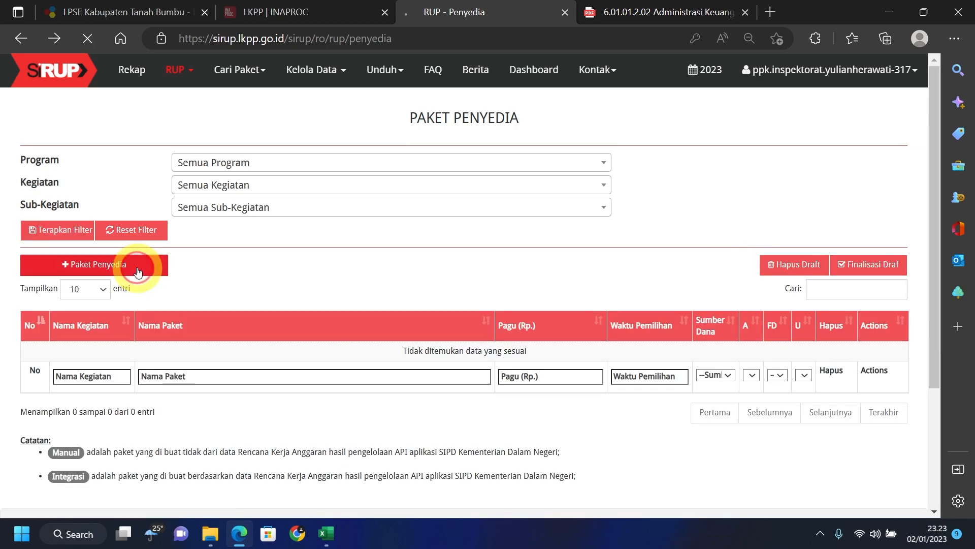
- Start a new provider package and paste 'Belanja Alat/Bahan untuk Kegiatan Kantor-Alat Tulis Kantor' from the DPA PDF as Nama Paket
{"action": "left_click", "coordinate": [130, 263]}
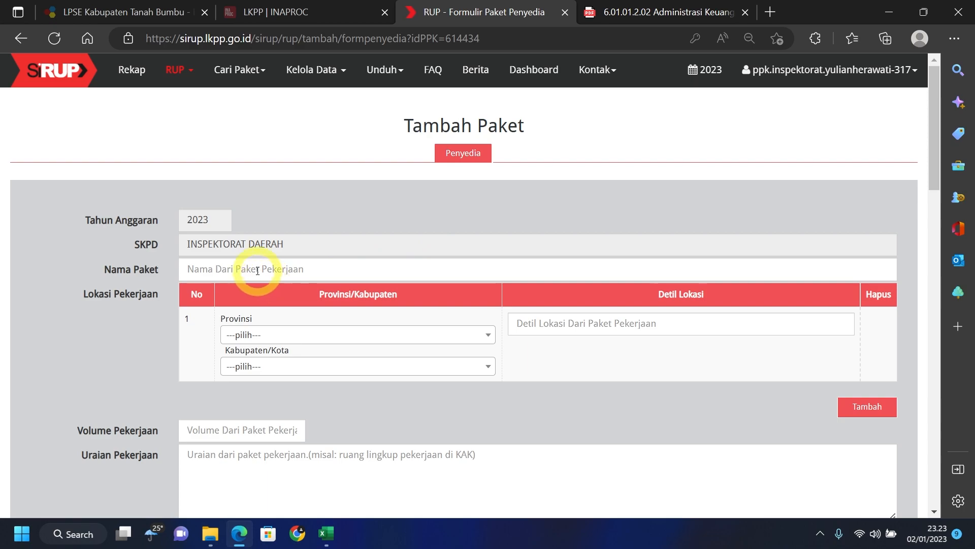
{"action": "left_click", "coordinate": [631, 20]}
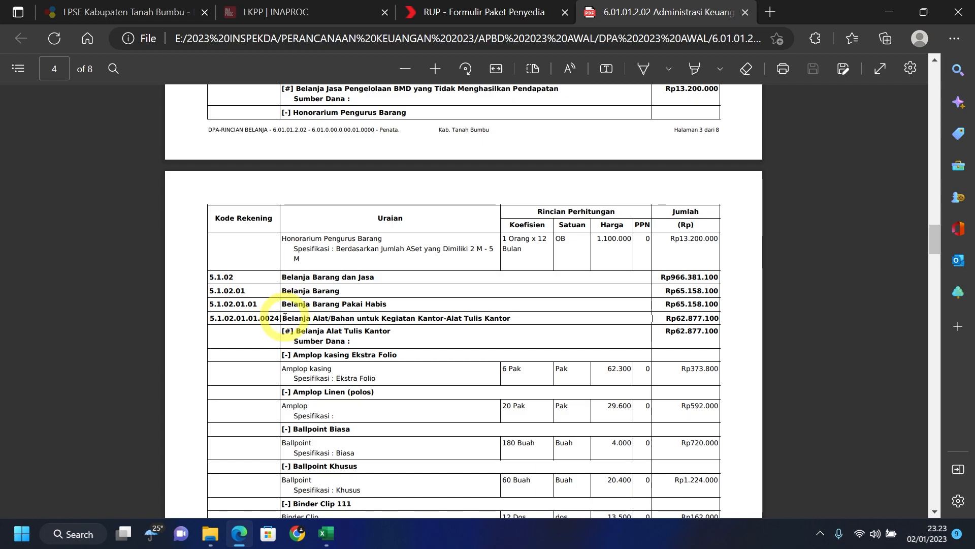
{"action": "left_click_drag", "start_coordinate": [283, 318], "coordinate": [510, 318]}
{"action": "key", "text": "ctrl+c"}
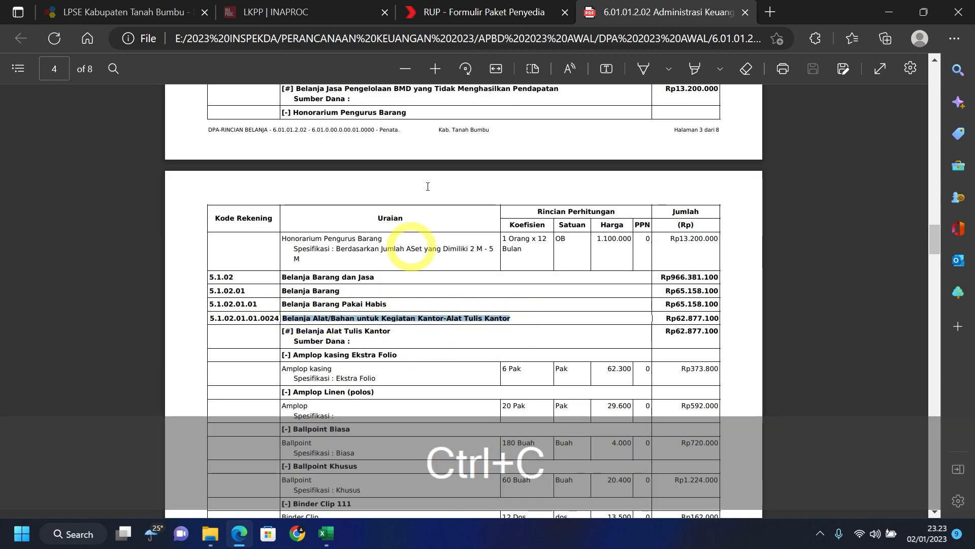
{"action": "key", "text": "ctrl+shift+Tab"}
{"action": "left_click", "coordinate": [227, 273]}
{"action": "key", "text": "ctrl+v"}
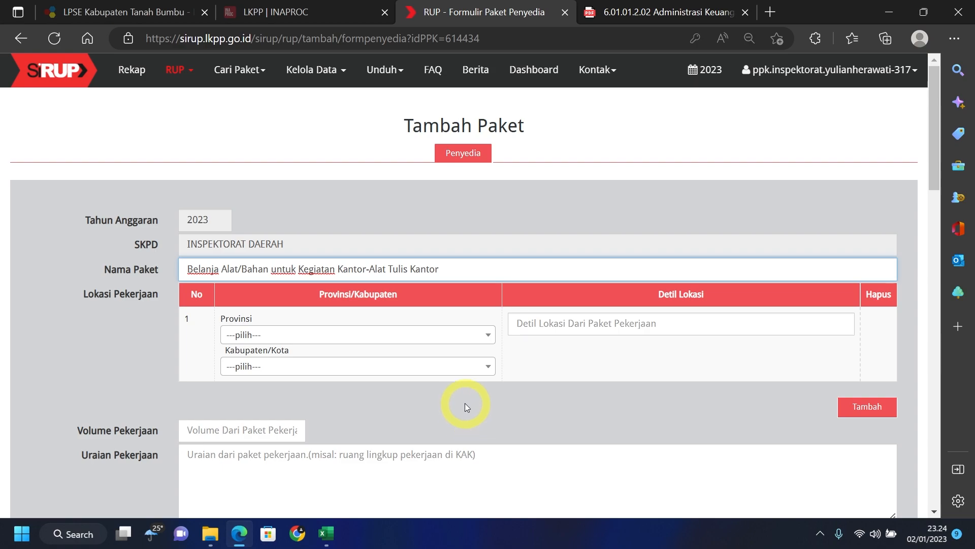
{"action": "left_click", "coordinate": [360, 335]}
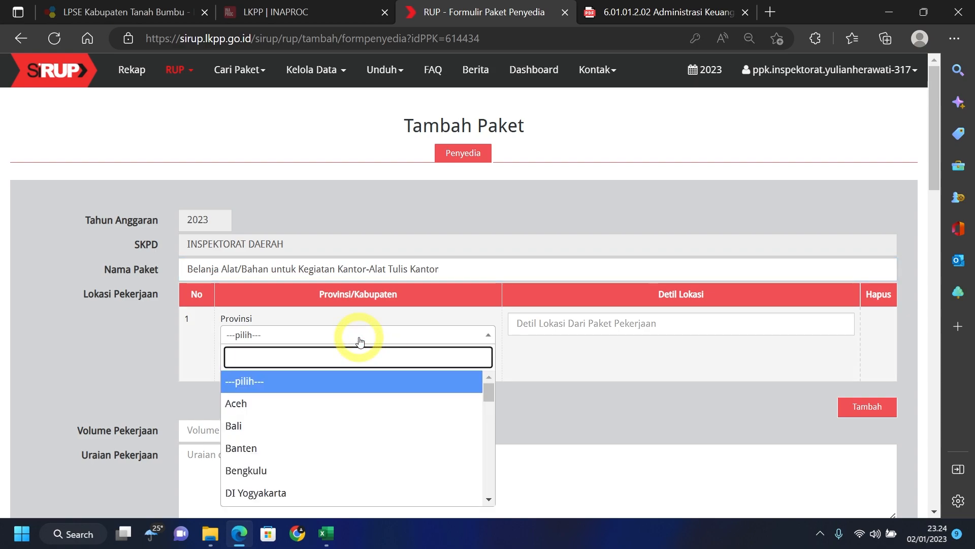
- Set the province to Kalimantan Selatan and the regency to Tanah Bumbu (Kab.)
{"action": "type", "text": "KAL"}
{"action": "left_click", "coordinate": [327, 403]}
{"action": "left_click", "coordinate": [315, 365]}
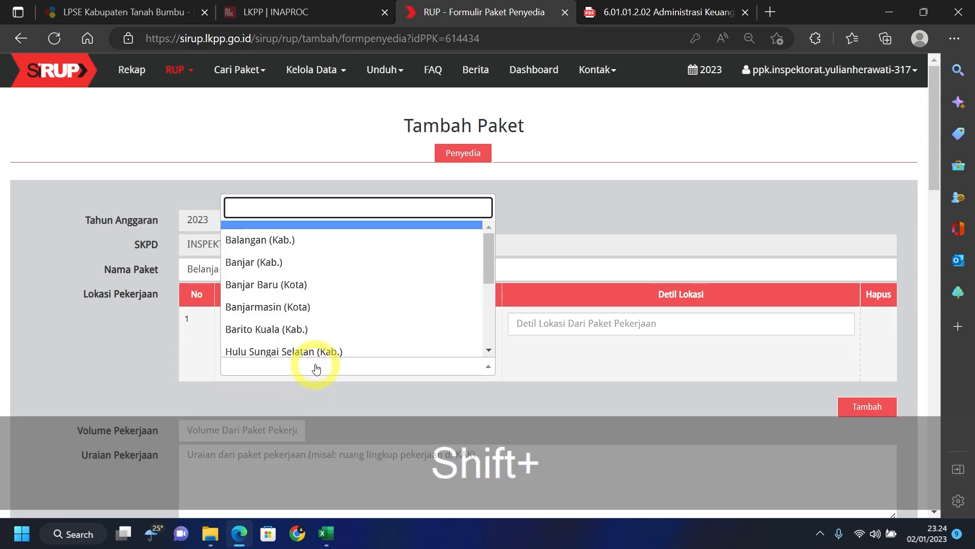
{"action": "type", "text": "Bumbu"}
{"action": "left_click", "coordinate": [325, 349]}
- Fill the location detail with the saved office street address
{"action": "left_click", "coordinate": [551, 324]}
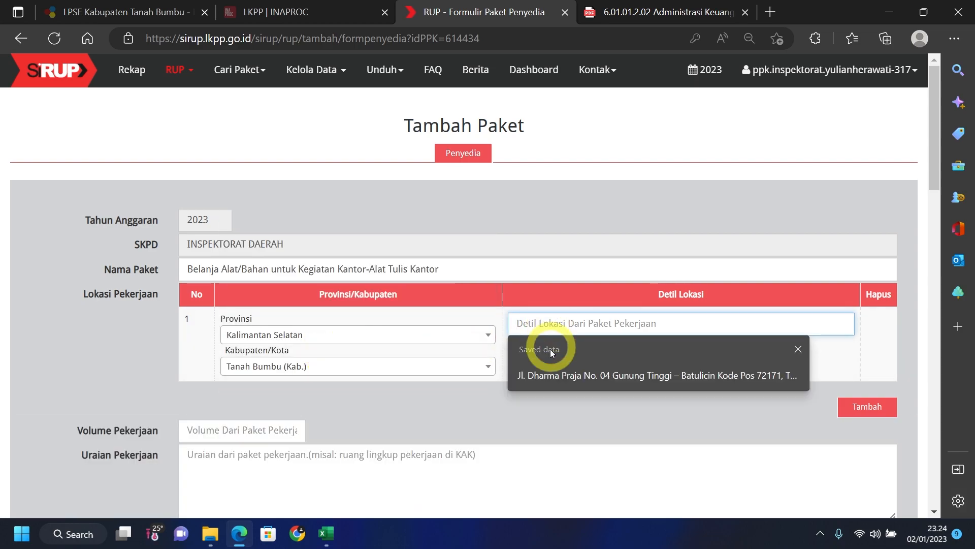
{"action": "left_click", "coordinate": [552, 376]}
{"action": "scroll", "coordinate": [457, 404], "scroll_direction": "down", "scroll_amount": 1}
{"action": "scroll", "coordinate": [413, 406], "scroll_direction": "down", "scroll_amount": 1}
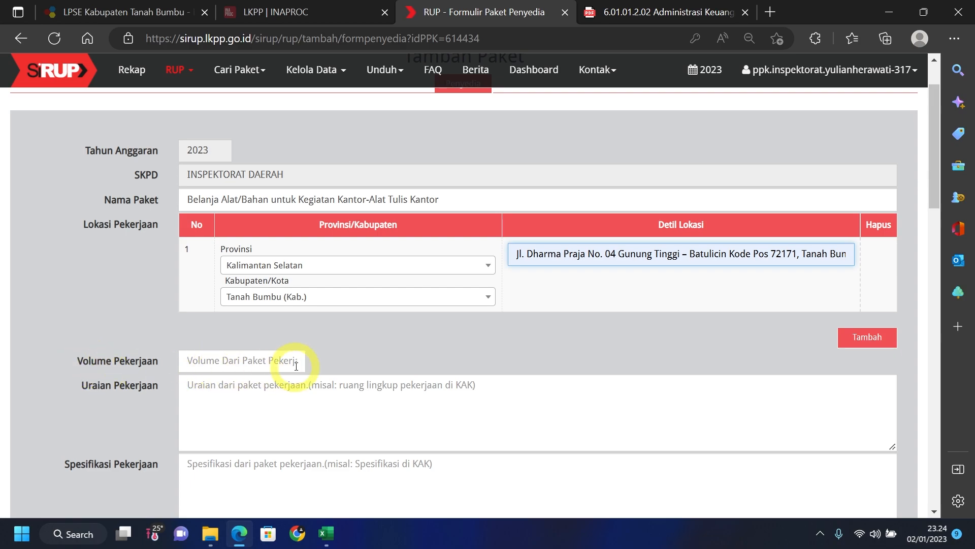
- Review the Alat Tulis Kantor item rows in the DPA PDF
{"action": "left_click", "coordinate": [648, 11]}
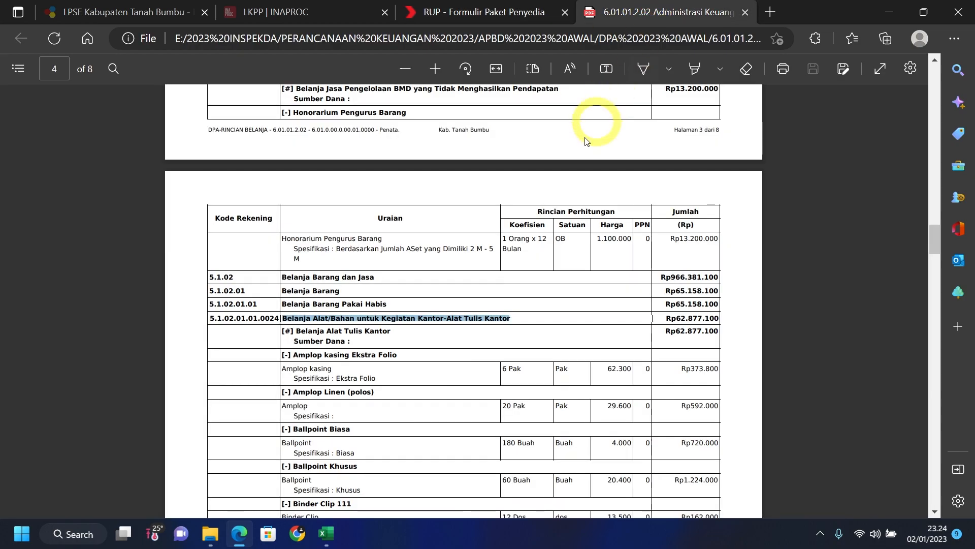
{"action": "left_click", "coordinate": [520, 369]}
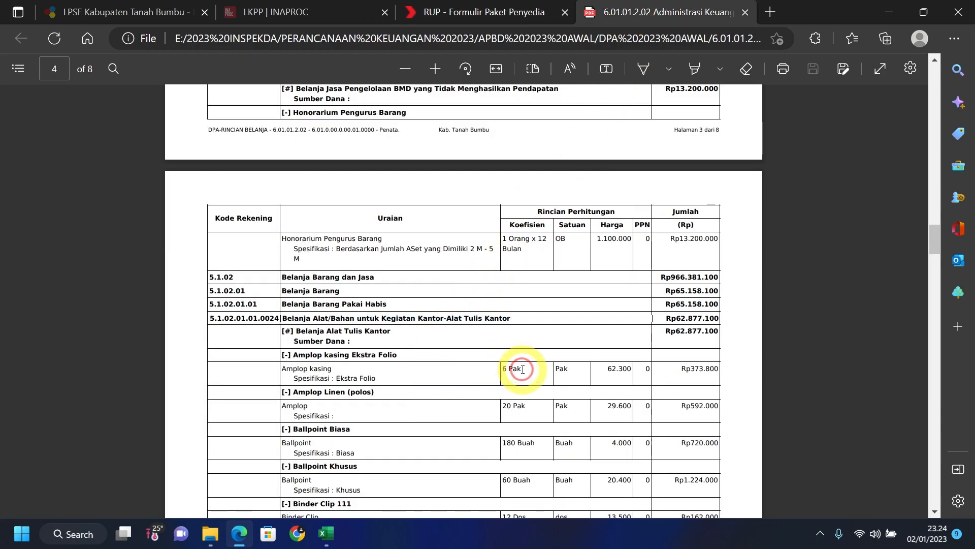
{"action": "scroll", "coordinate": [516, 376], "scroll_direction": "down", "scroll_amount": 3}
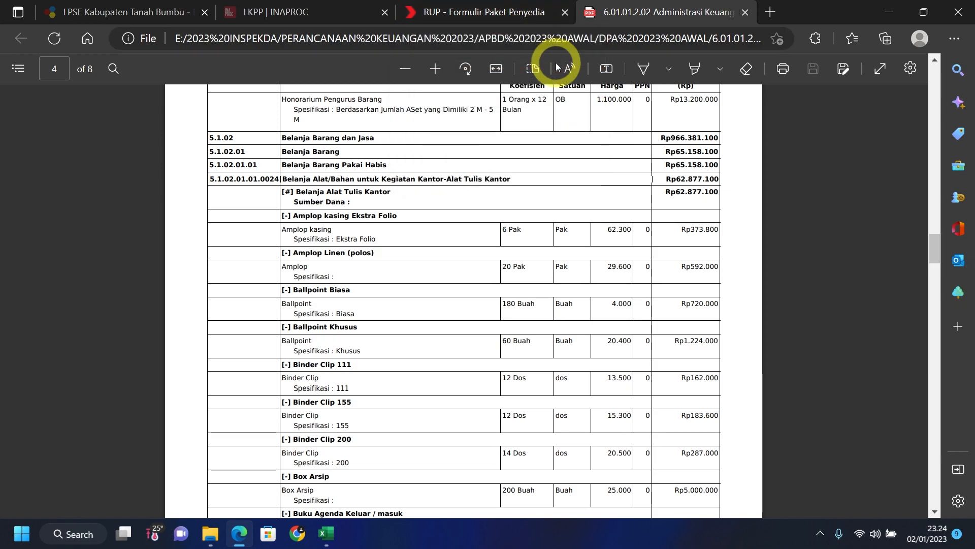
- Set the package's Volume Pekerjaan to 4457
{"action": "left_click", "coordinate": [519, 15]}
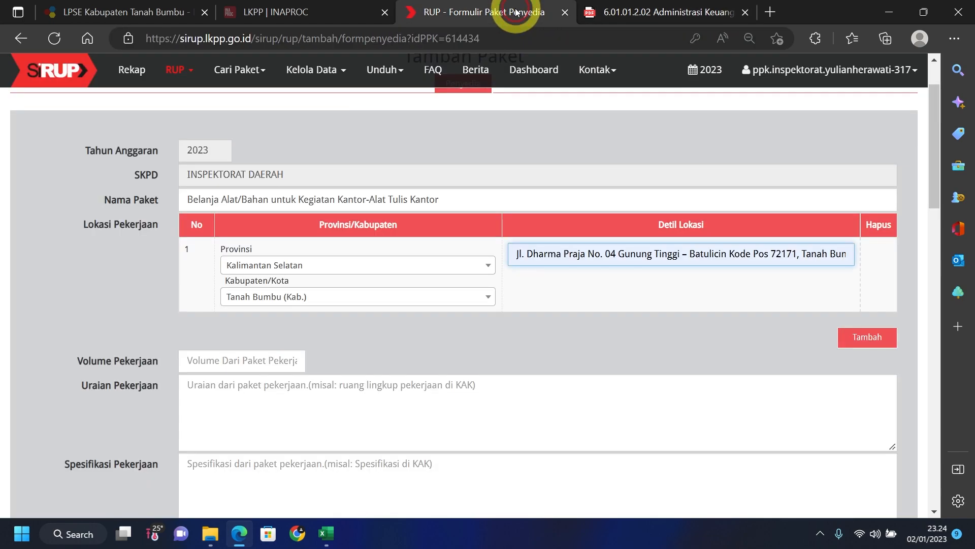
{"action": "left_click", "coordinate": [263, 360]}
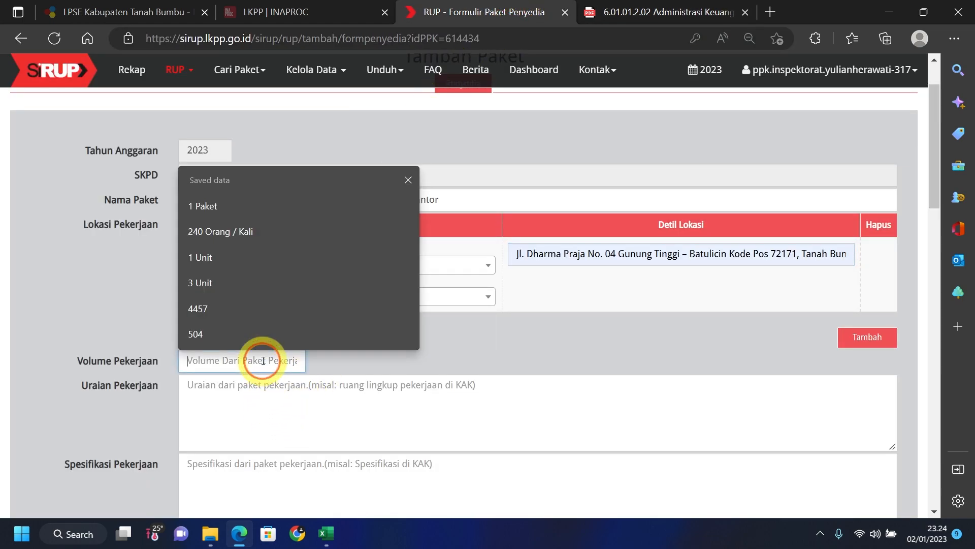
{"action": "left_click", "coordinate": [229, 307]}
{"action": "scroll", "coordinate": [435, 349], "scroll_direction": "down", "scroll_amount": 3}
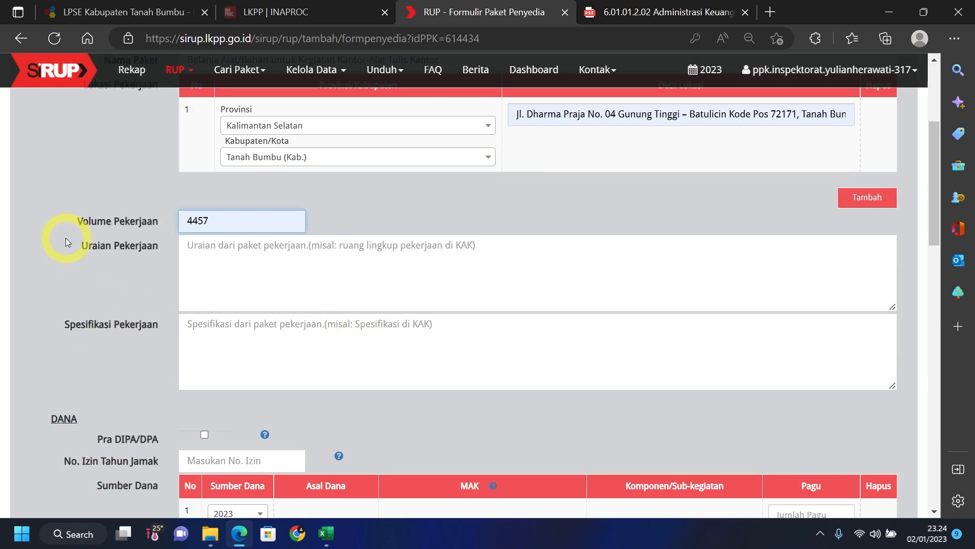
{"action": "left_click", "coordinate": [232, 252]}
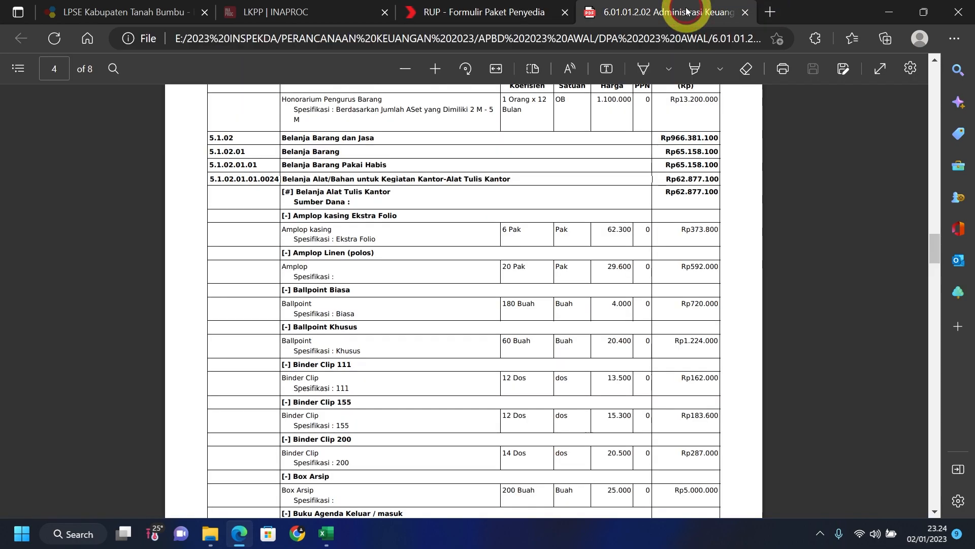
{"action": "left_click", "coordinate": [680, 15]}
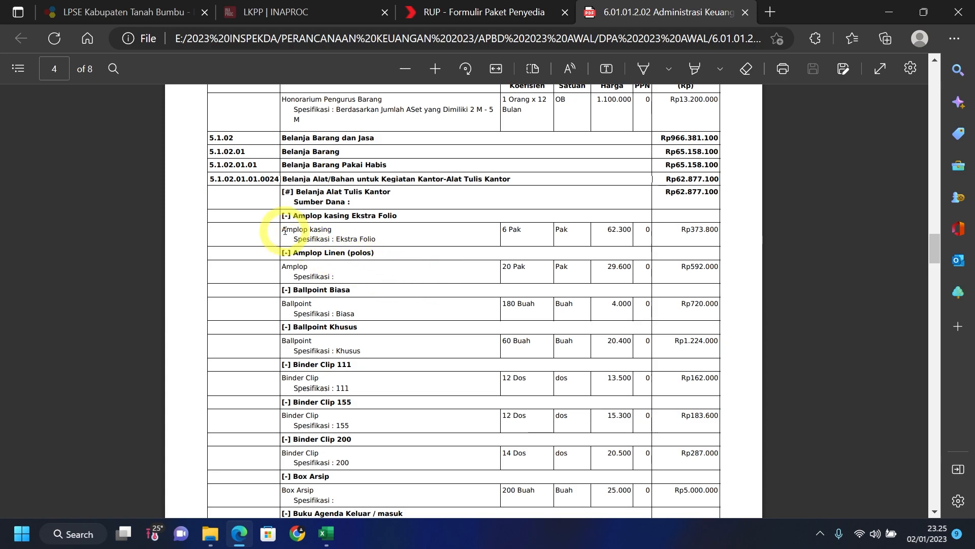
- Copy 'Amplop kasing | 6 Pak |' from the DPA PDF into Uraian Pekerjaan
{"action": "left_click_drag", "start_coordinate": [282, 229], "coordinate": [332, 230]}
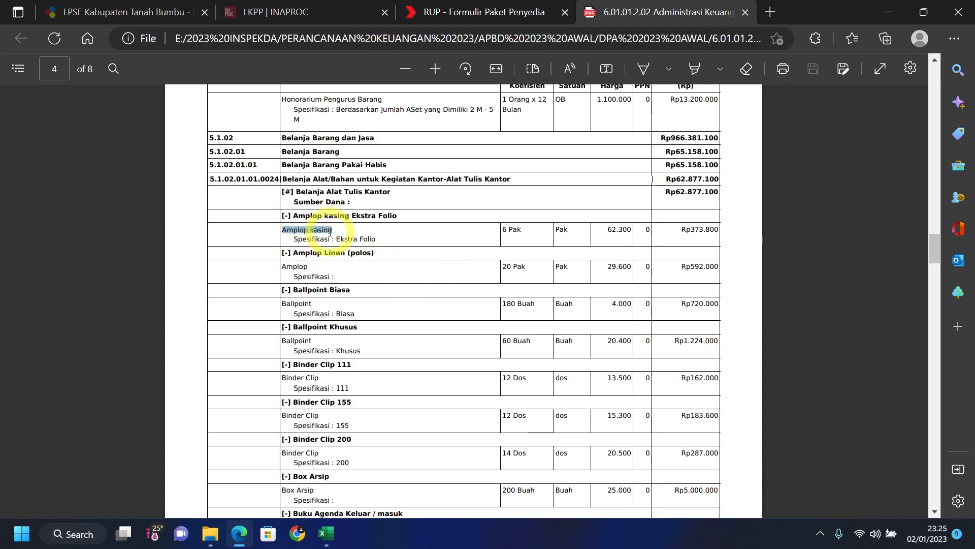
{"action": "key", "text": "ctrl+c"}
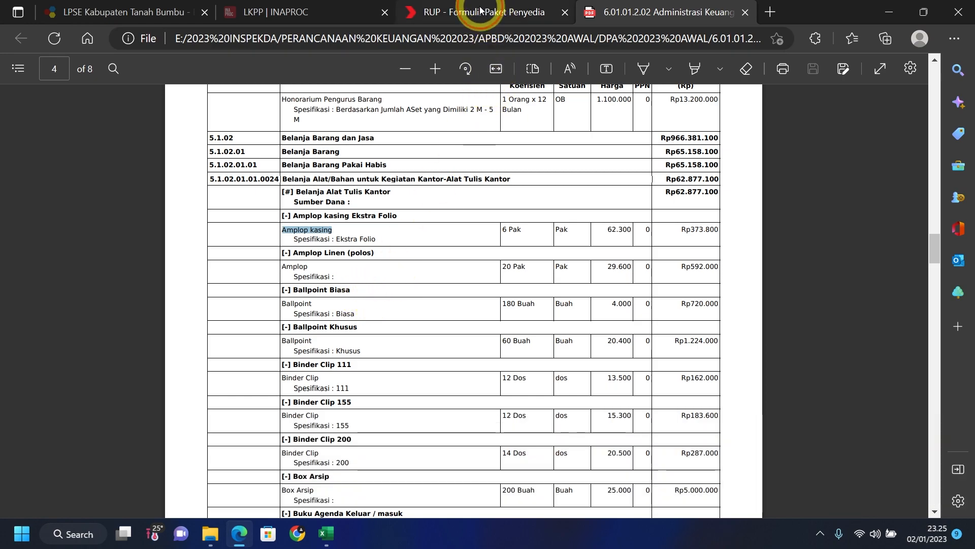
{"action": "left_click", "coordinate": [480, 15]}
{"action": "left_click", "coordinate": [251, 253]}
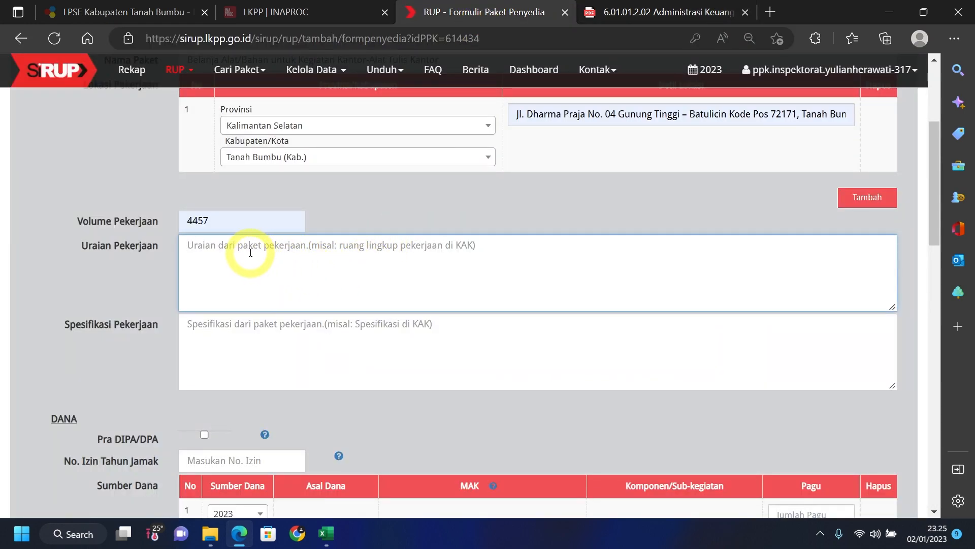
{"action": "key", "text": "ctrl+v"}
{"action": "type", "text": "|"}
{"action": "left_click", "coordinate": [624, 10]}
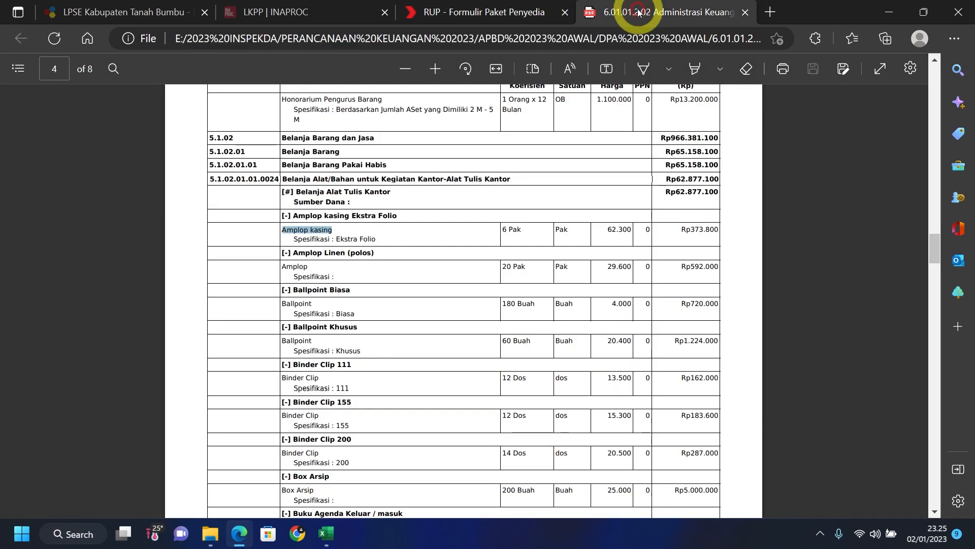
{"action": "left_click", "coordinate": [518, 230]}
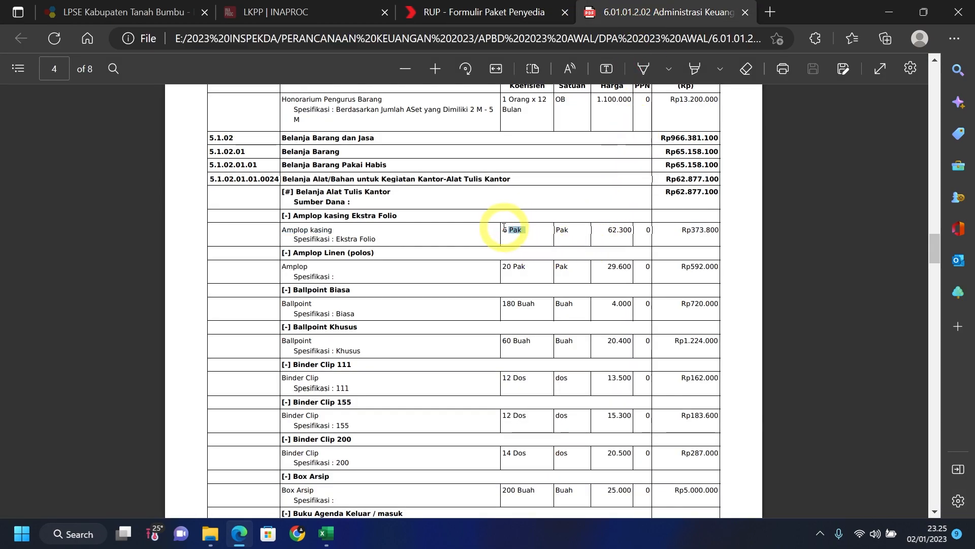
{"action": "left_click_drag", "start_coordinate": [499, 224], "coordinate": [532, 231]}
{"action": "key", "text": "ctrl+c"}
{"action": "left_click", "coordinate": [475, 12]}
{"action": "key", "text": "ctrl+v"}
{"action": "type", "text": "|"}
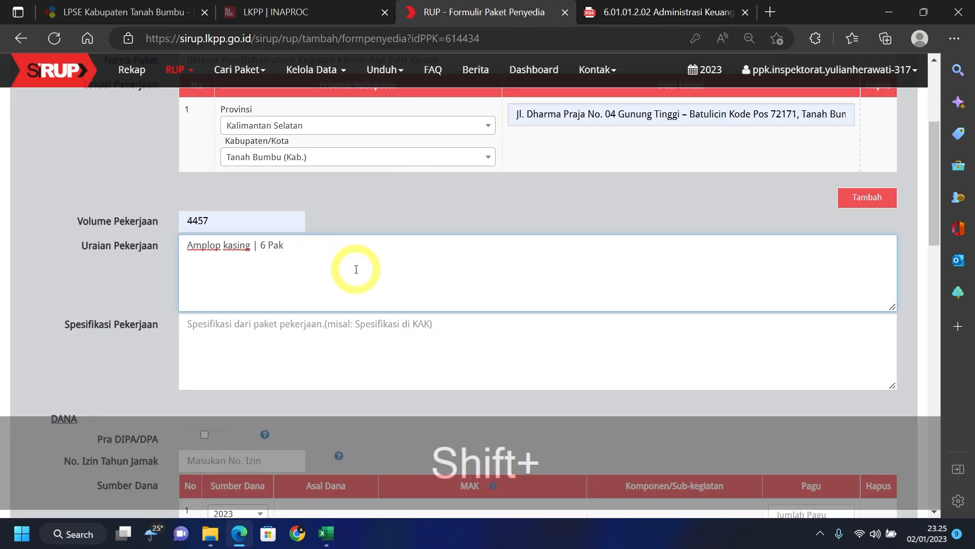
- Append 'Amplop | 20 Pak' from the PDF to Uraian Pekerjaan, fixing the missing 2
{"action": "left_click", "coordinate": [636, 12]}
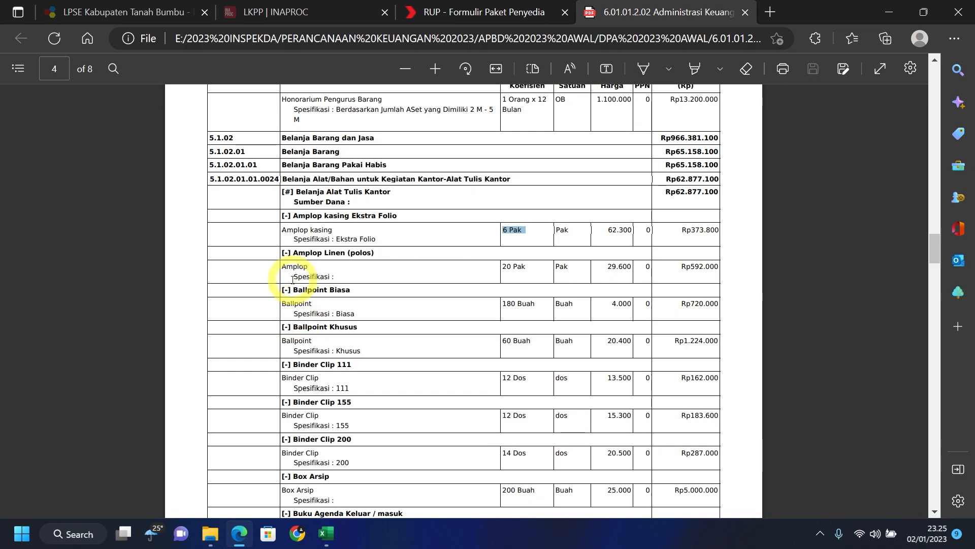
{"action": "left_click_drag", "start_coordinate": [283, 266], "coordinate": [313, 271]}
{"action": "key", "text": "ctrl+c"}
{"action": "left_click", "coordinate": [526, 15]}
{"action": "key", "text": "ctrl+v"}
{"action": "right_click", "coordinate": [349, 246]}
{"action": "left_click", "coordinate": [402, 246]}
{"action": "type", "text": "|"}
{"action": "left_click", "coordinate": [661, 11]}
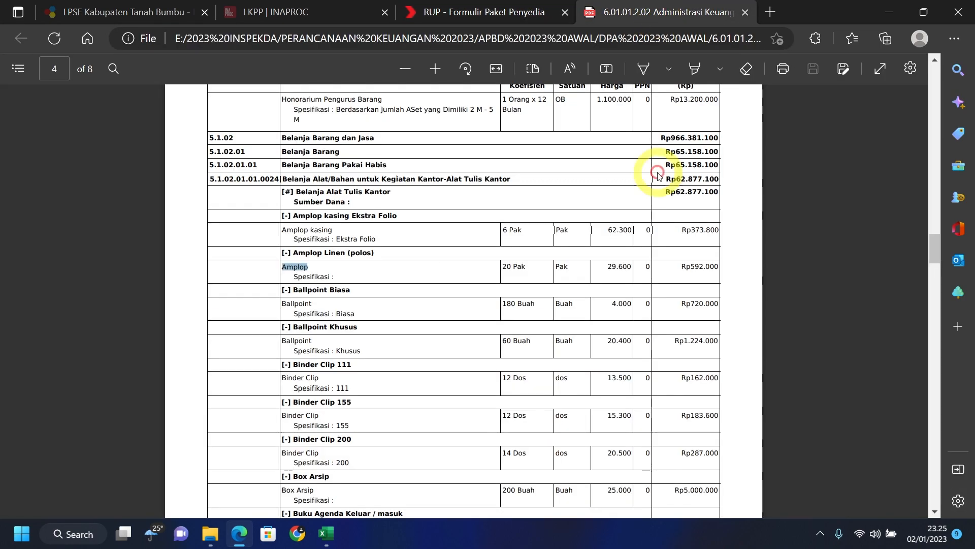
{"action": "left_click_drag", "start_coordinate": [526, 266], "coordinate": [503, 263]}
{"action": "key", "text": "ctrl+c"}
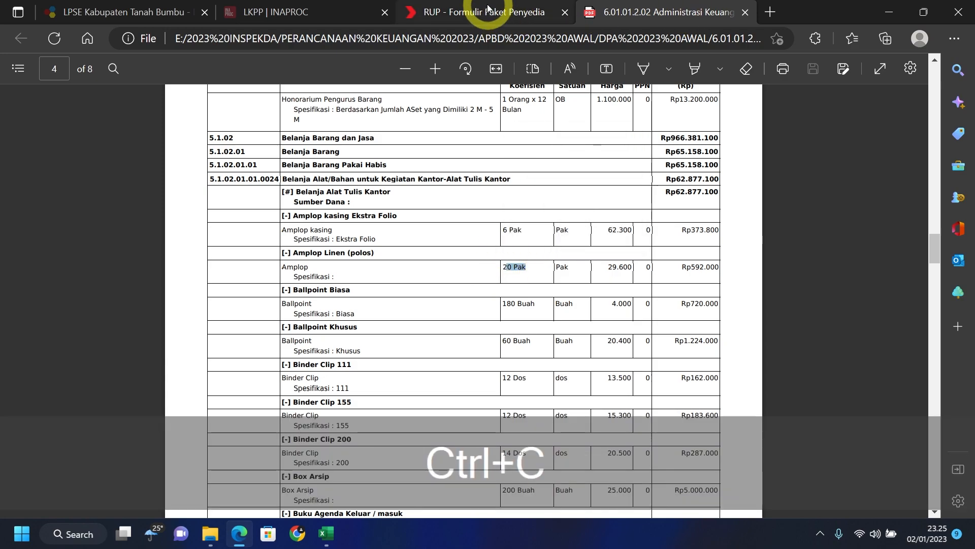
{"action": "left_click", "coordinate": [508, 13]}
{"action": "key", "text": "ctrl+v"}
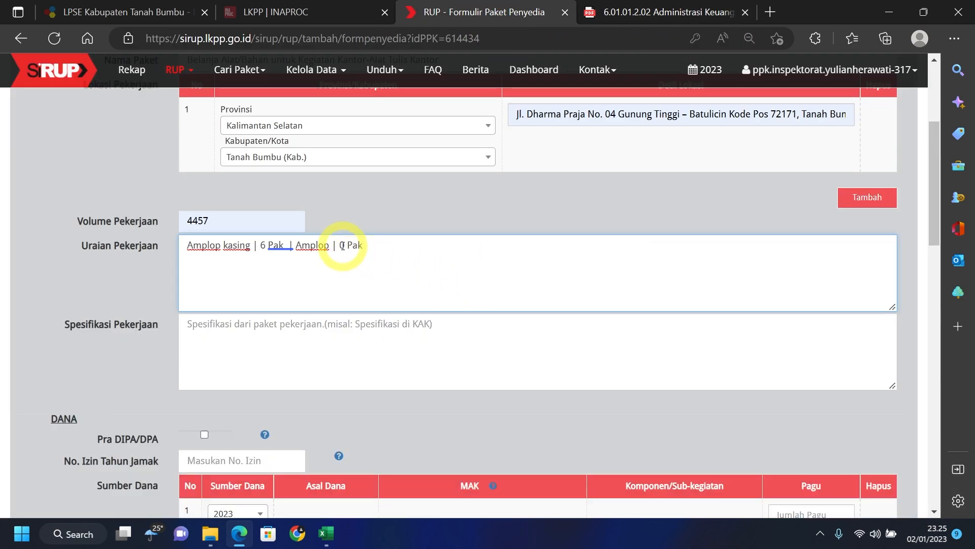
{"action": "left_click", "coordinate": [341, 245]}
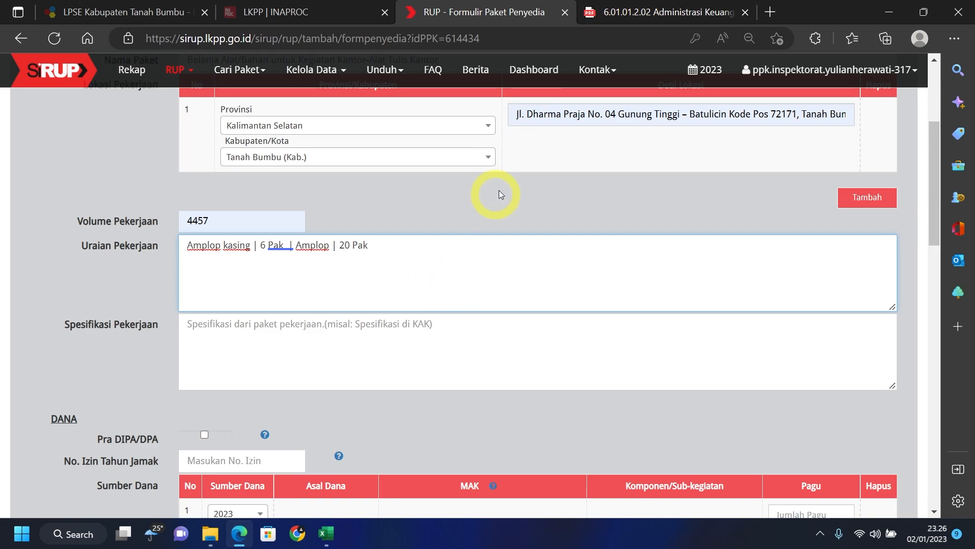
- Review the remaining DPA item rows, then return to the Spesifikasi Pekerjaan field
{"action": "left_click", "coordinate": [627, 12]}
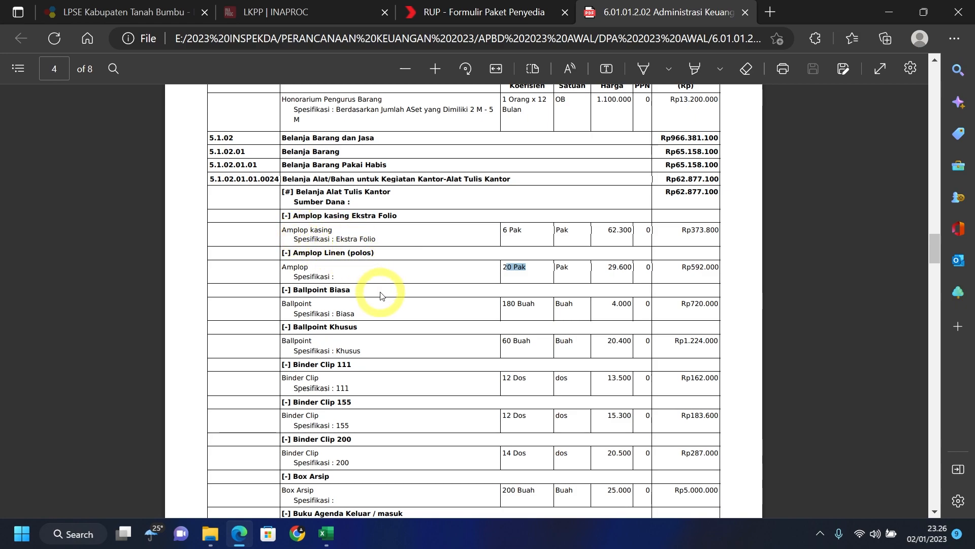
{"action": "scroll", "coordinate": [382, 298], "scroll_direction": "down", "scroll_amount": 3}
{"action": "scroll", "coordinate": [382, 298], "scroll_direction": "down", "scroll_amount": 6}
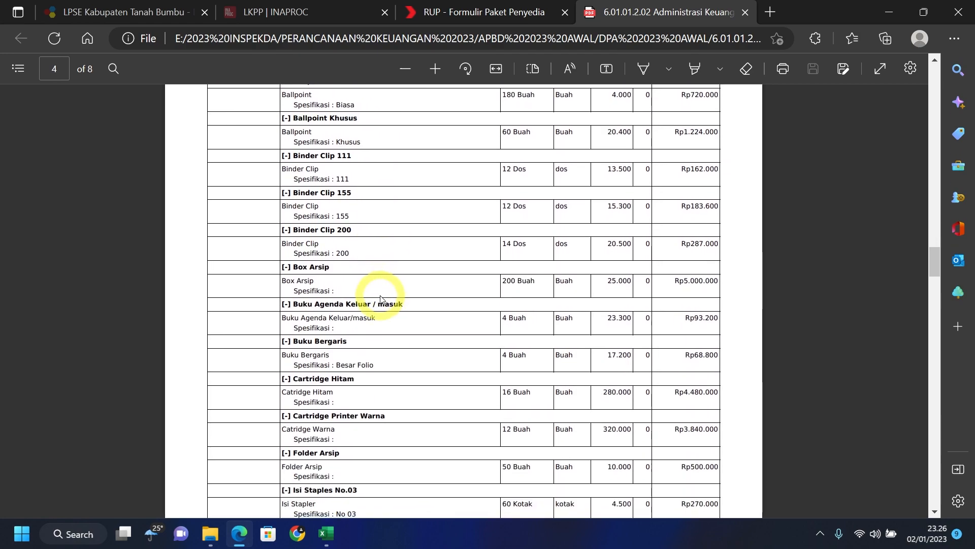
{"action": "scroll", "coordinate": [382, 299], "scroll_direction": "up", "scroll_amount": 9}
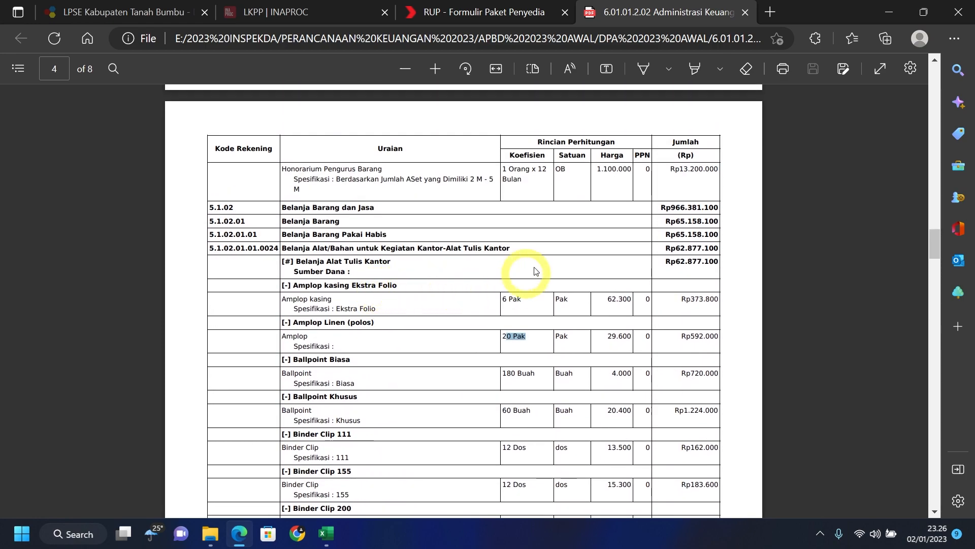
{"action": "left_click", "coordinate": [467, 9]}
{"action": "left_click", "coordinate": [288, 386]}
- Enter '-' as the work specification
{"action": "type", "text": "-"}
{"action": "scroll", "coordinate": [284, 343], "scroll_direction": "down", "scroll_amount": 1}
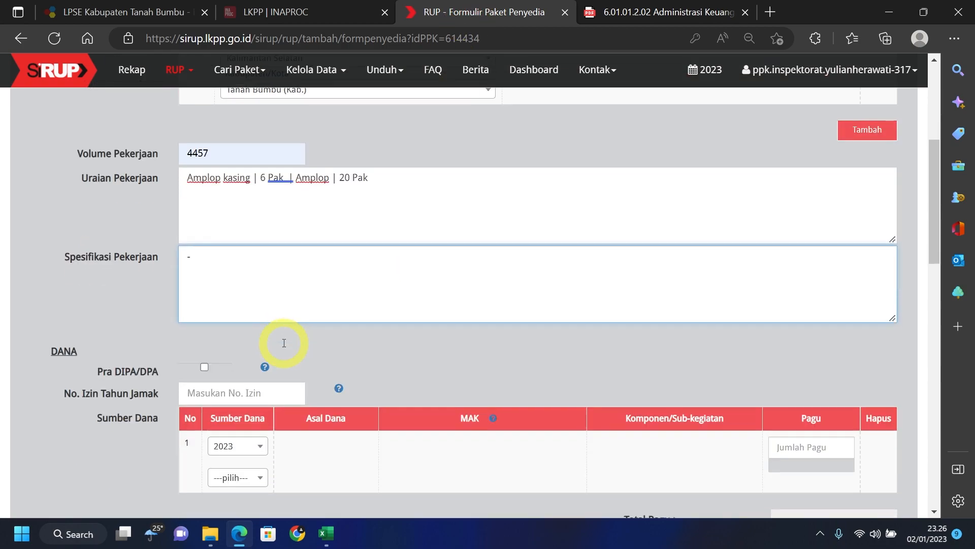
{"action": "scroll", "coordinate": [284, 343], "scroll_direction": "down", "scroll_amount": 3}
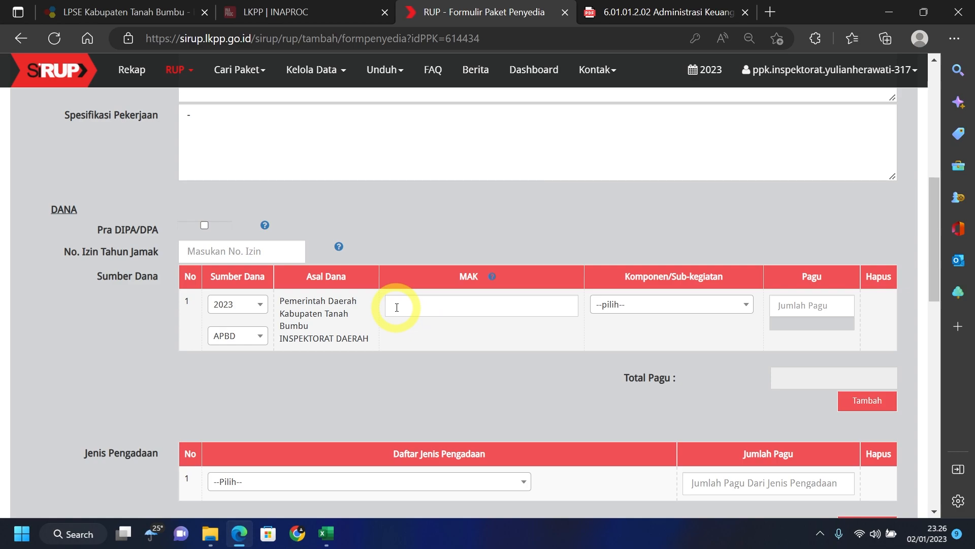
- Copy the sub-activity code 6.01.01.2.02.02 from the DPA PDF into MAK
{"action": "left_click", "coordinate": [638, 15]}
{"action": "scroll", "coordinate": [413, 254], "scroll_direction": "down", "scroll_amount": 5}
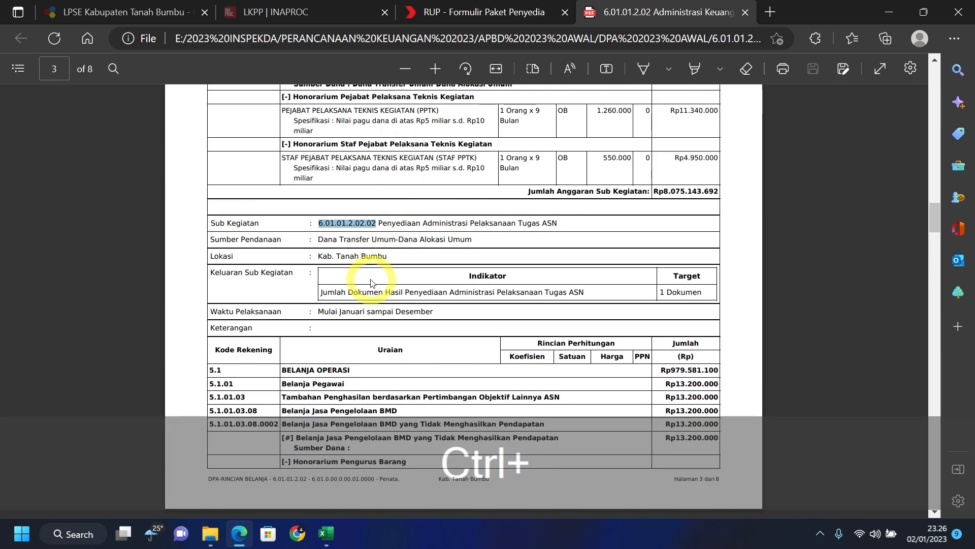
{"action": "key", "text": "ctrl+c"}
{"action": "left_click", "coordinate": [485, 13]}
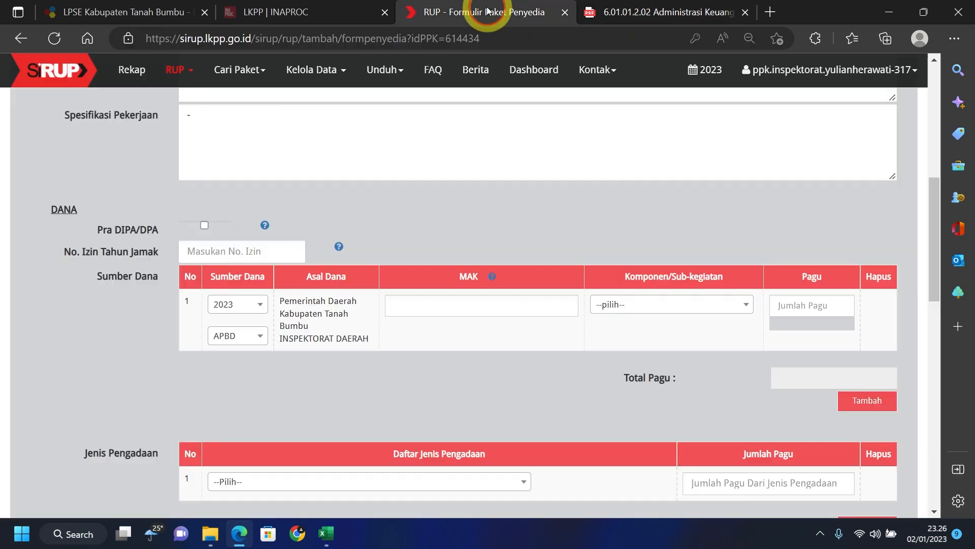
{"action": "left_click", "coordinate": [407, 310]}
{"action": "key", "text": "ctrl+v"}
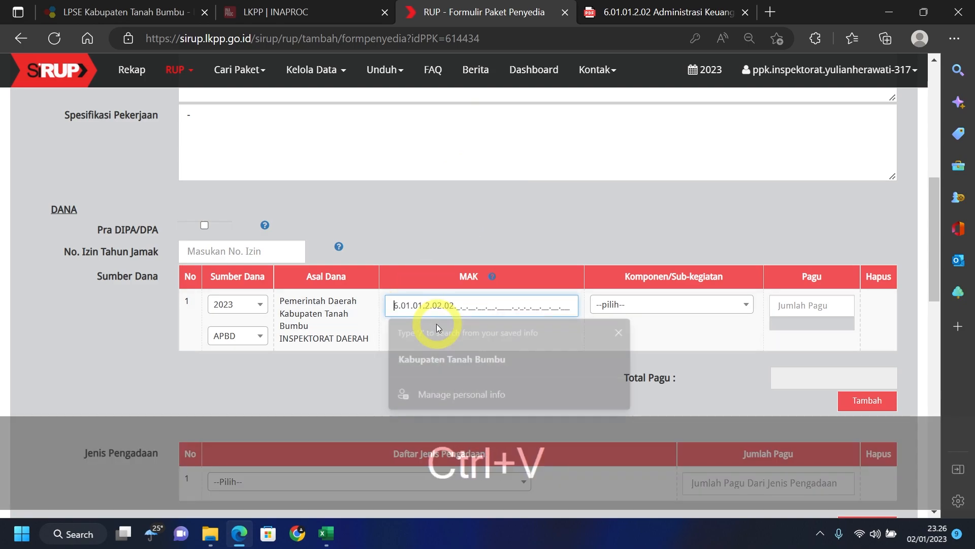
- Append account code 5.1.02.01.01.0024 to MAK and choose the Perumusan Kebijakan Teknis sub-activity component
{"action": "left_click", "coordinate": [655, 12]}
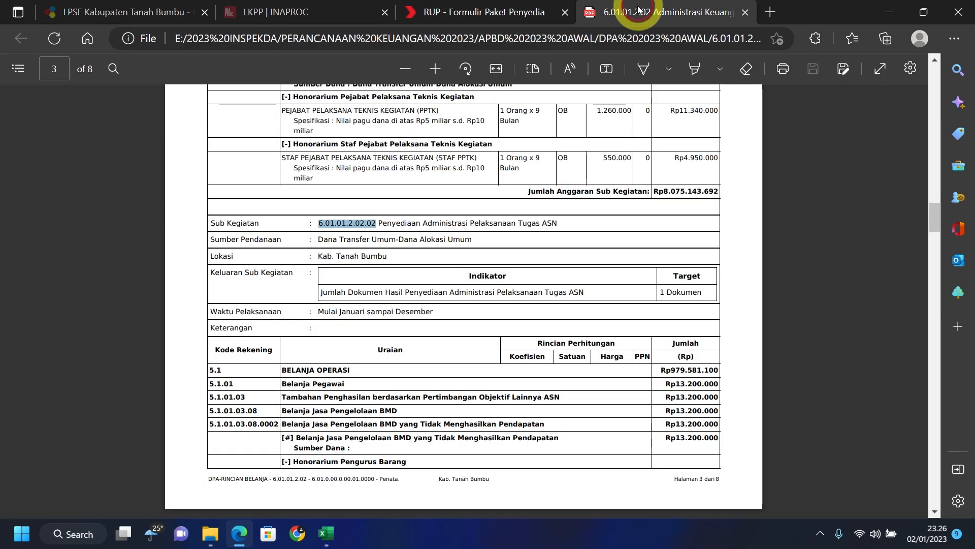
{"action": "scroll", "coordinate": [380, 321], "scroll_direction": "down", "scroll_amount": 4}
{"action": "scroll", "coordinate": [381, 321], "scroll_direction": "down", "scroll_amount": 4}
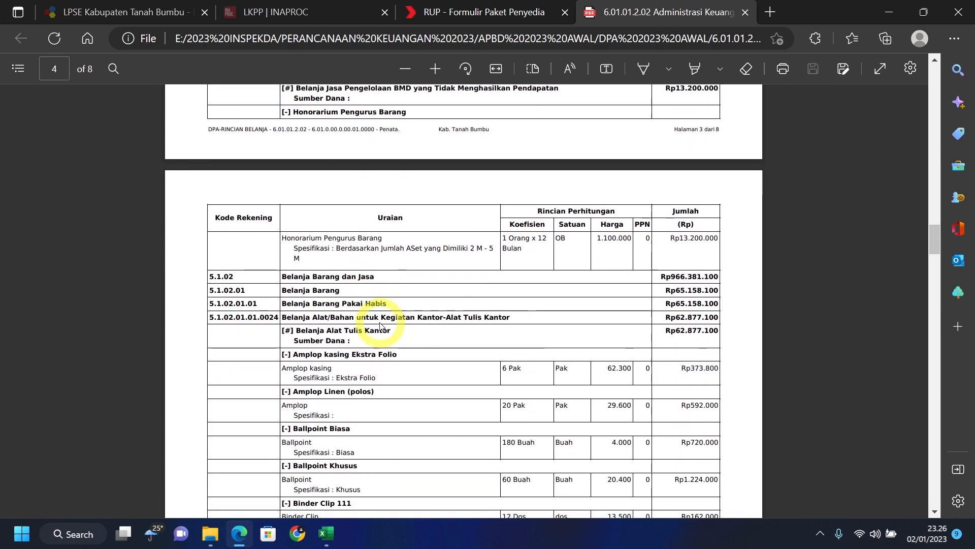
{"action": "left_click_drag", "start_coordinate": [207, 249], "coordinate": [278, 248]}
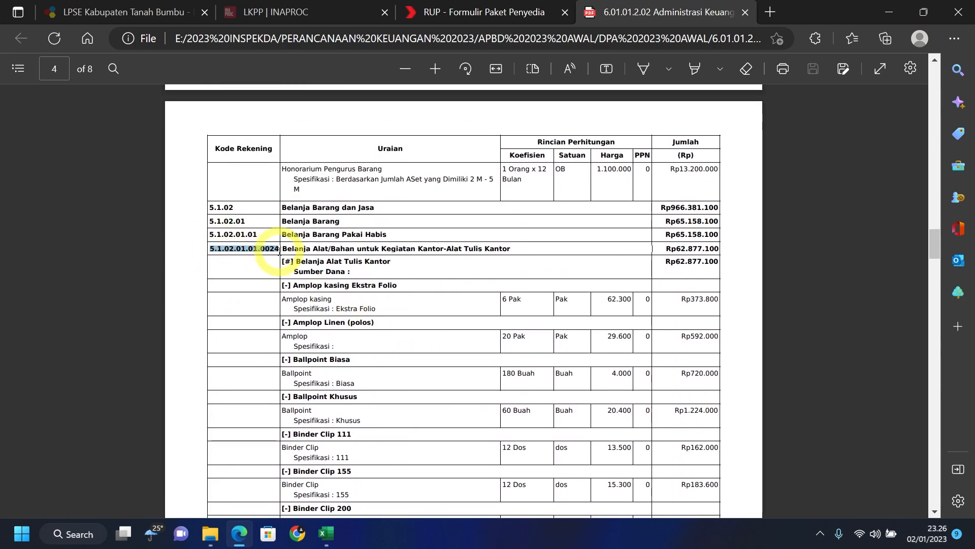
{"action": "key", "text": "ctrl+c"}
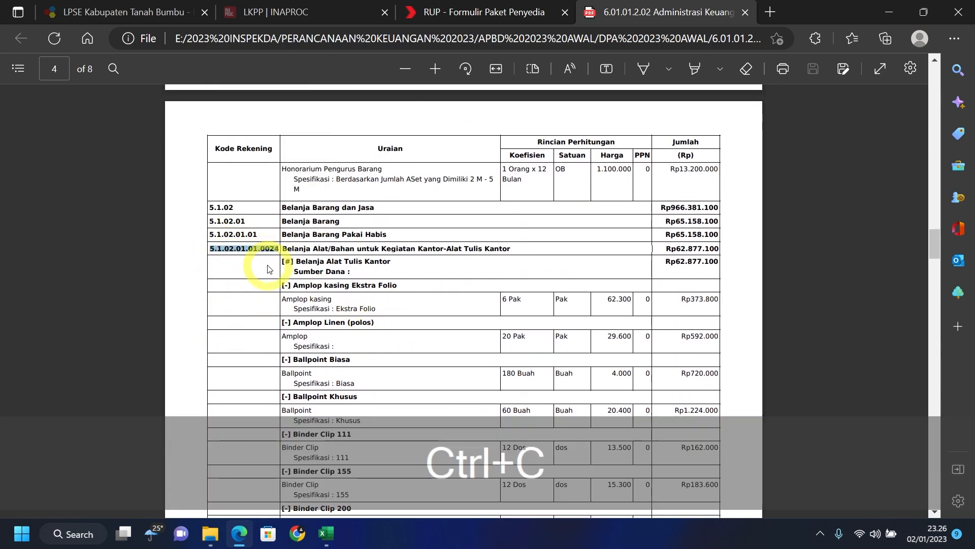
{"action": "left_click", "coordinate": [501, 13]}
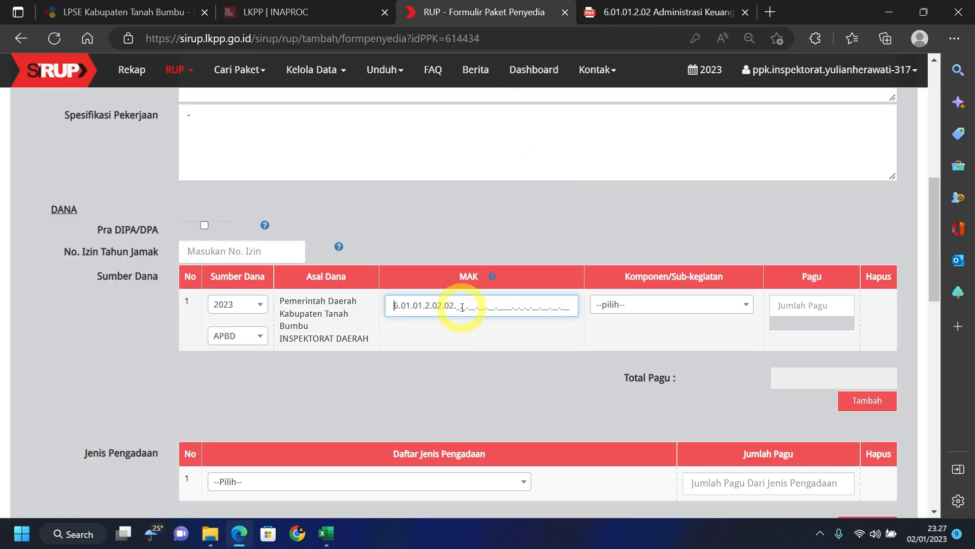
{"action": "key", "text": "ctrl+v"}
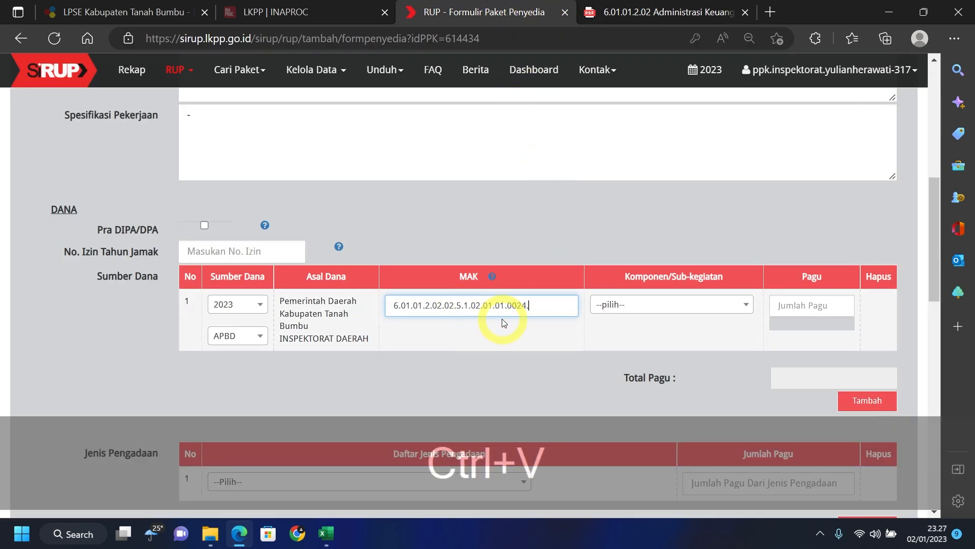
{"action": "left_click", "coordinate": [594, 314]}
{"action": "left_click", "coordinate": [656, 380]}
- Set the Pagu to 8145000 and the procurement type to Barang
{"action": "left_click", "coordinate": [812, 307]}
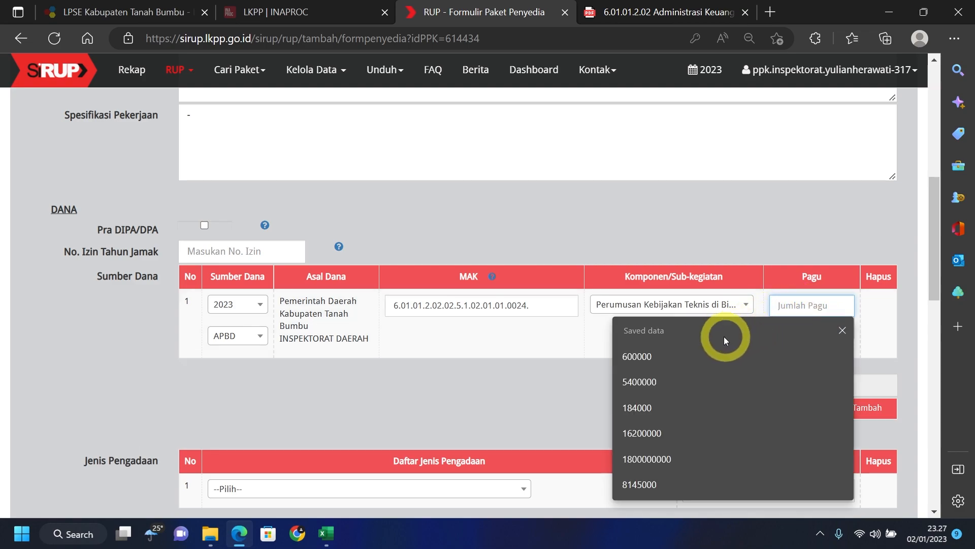
{"action": "left_click", "coordinate": [660, 483]}
{"action": "scroll", "coordinate": [522, 391], "scroll_direction": "down", "scroll_amount": 3}
{"action": "left_click", "coordinate": [494, 351]}
{"action": "left_click", "coordinate": [406, 418]}
- Mark Produk Dalam Negeri and Usaha Kecil as Ya and choose e-Purchasing as selection method
{"action": "scroll", "coordinate": [418, 316], "scroll_direction": "down", "scroll_amount": 4}
{"action": "left_click", "coordinate": [183, 222]}
{"action": "left_click", "coordinate": [181, 259]}
{"action": "left_click", "coordinate": [270, 364]}
{"action": "left_click", "coordinate": [223, 309]}
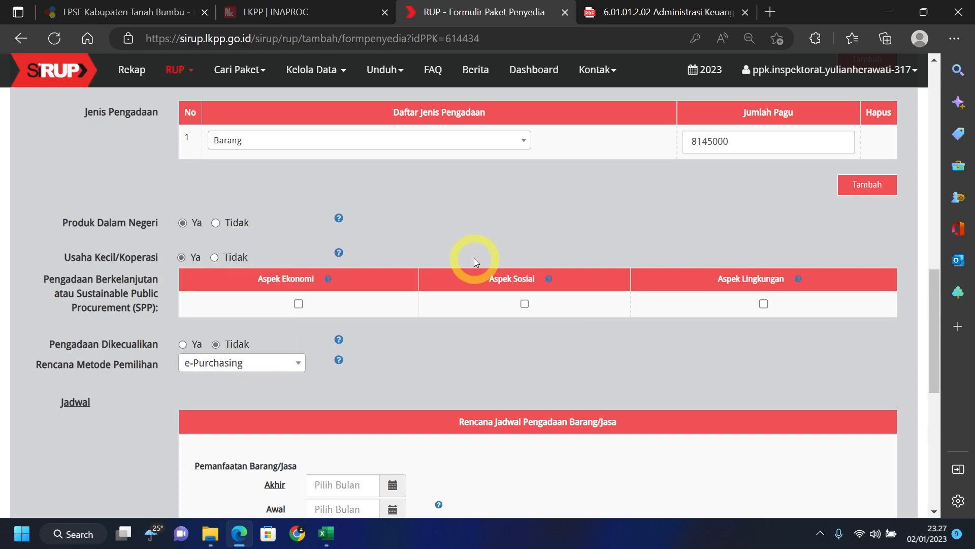
{"action": "scroll", "coordinate": [435, 300], "scroll_direction": "down", "scroll_amount": 4}
{"action": "scroll", "coordinate": [436, 299], "scroll_direction": "down", "scroll_amount": 2}
{"action": "scroll", "coordinate": [437, 297], "scroll_direction": "up", "scroll_amount": 10}
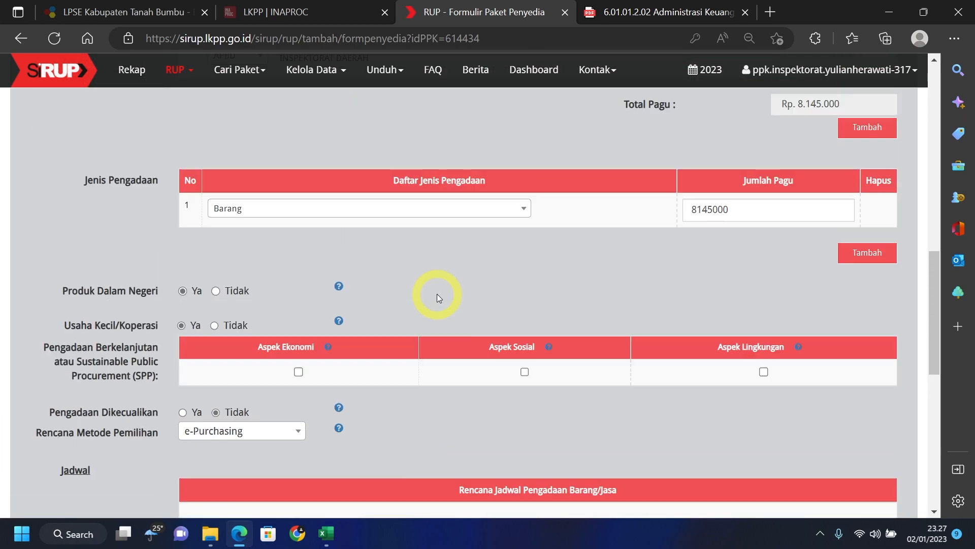
{"action": "scroll", "coordinate": [439, 298], "scroll_direction": "up", "scroll_amount": 1}
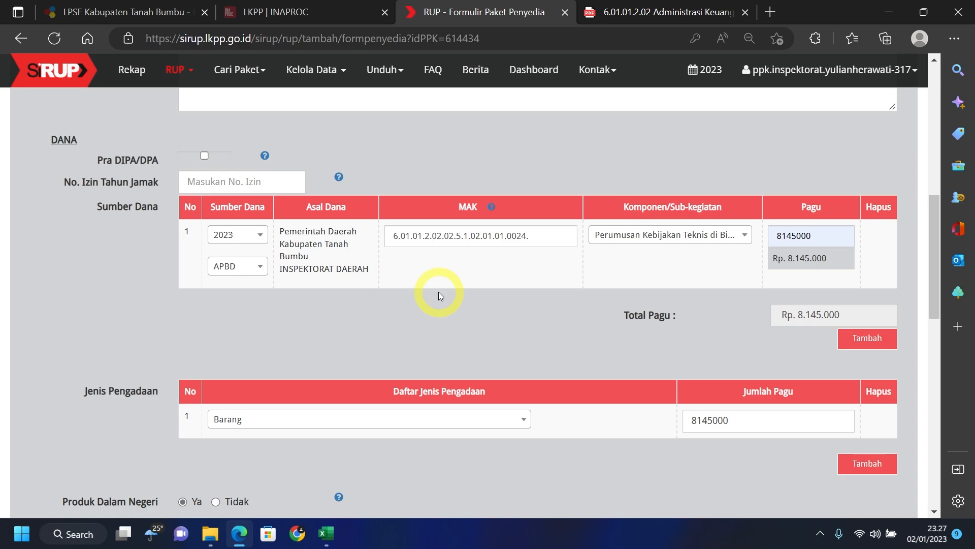
{"action": "scroll", "coordinate": [439, 284], "scroll_direction": "up", "scroll_amount": 5}
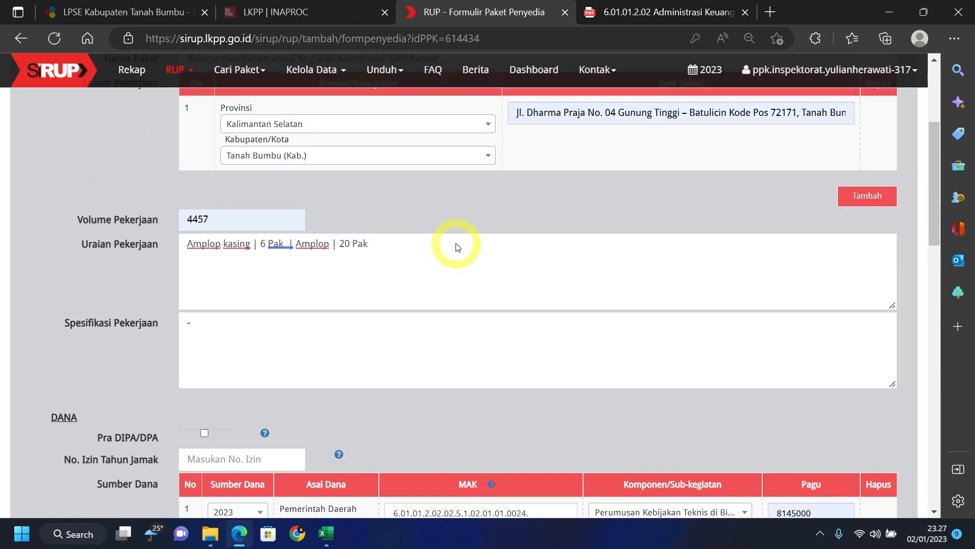
{"action": "scroll", "coordinate": [457, 247], "scroll_direction": "up", "scroll_amount": 1}
{"action": "scroll", "coordinate": [456, 243], "scroll_direction": "down", "scroll_amount": 2}
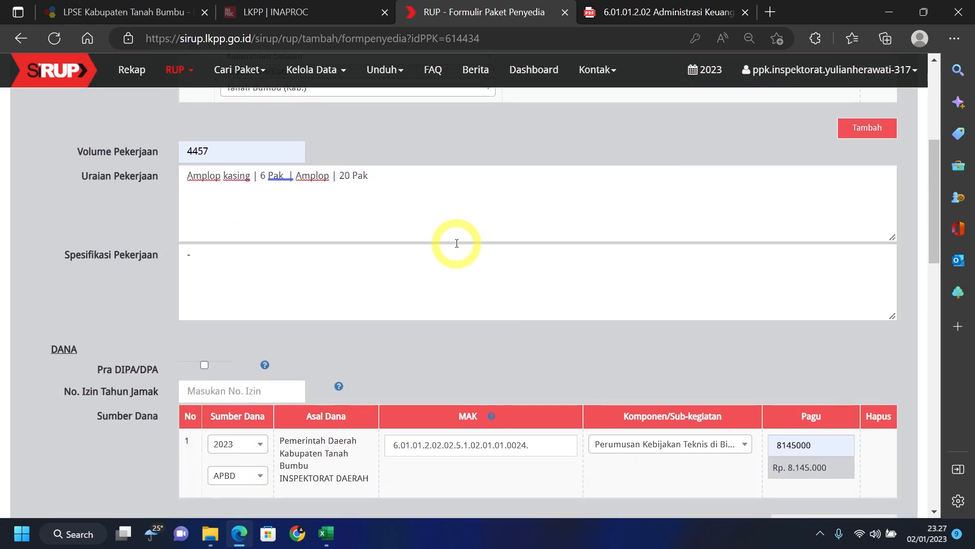
{"action": "scroll", "coordinate": [456, 247], "scroll_direction": "up", "scroll_amount": 4}
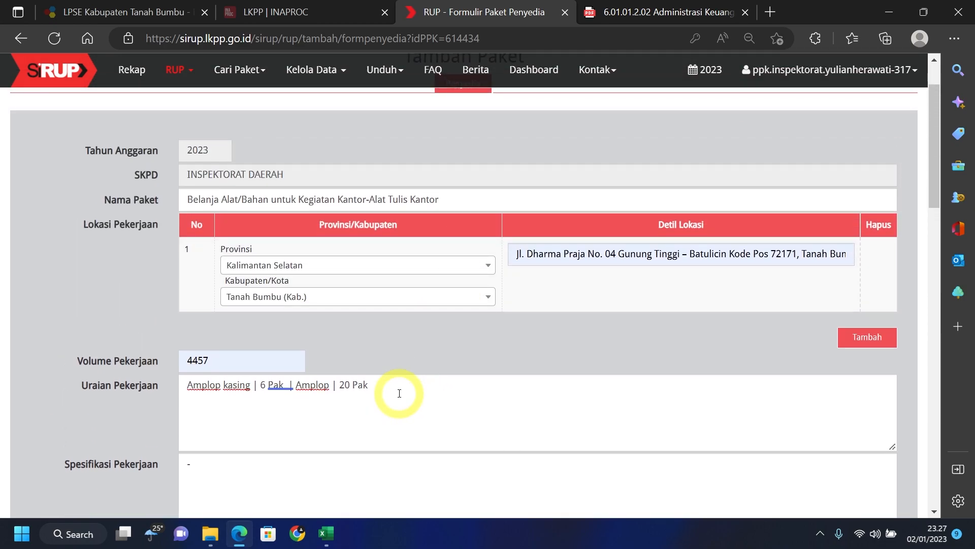
{"action": "scroll", "coordinate": [399, 392], "scroll_direction": "down", "scroll_amount": 10}
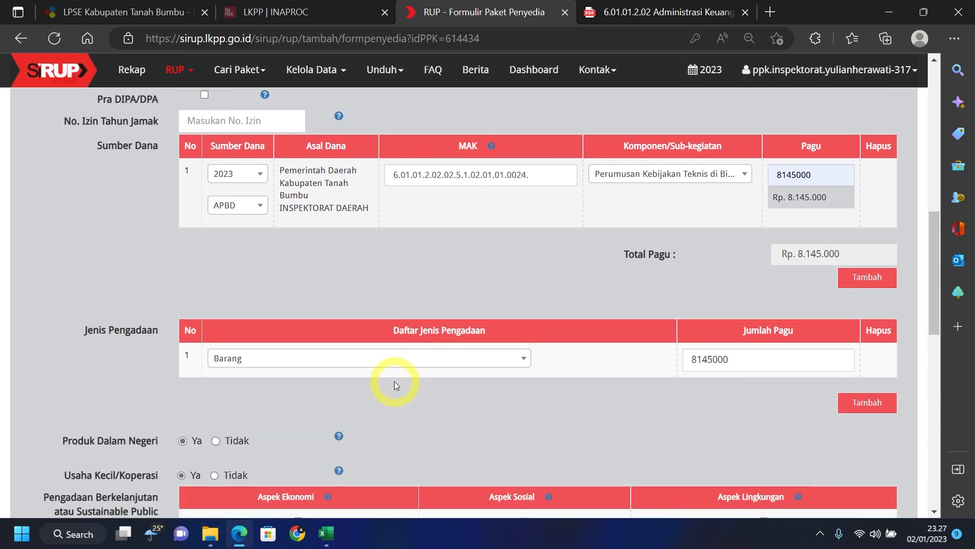
{"action": "scroll", "coordinate": [394, 380], "scroll_direction": "down", "scroll_amount": 4}
{"action": "scroll", "coordinate": [395, 342], "scroll_direction": "down", "scroll_amount": 4}
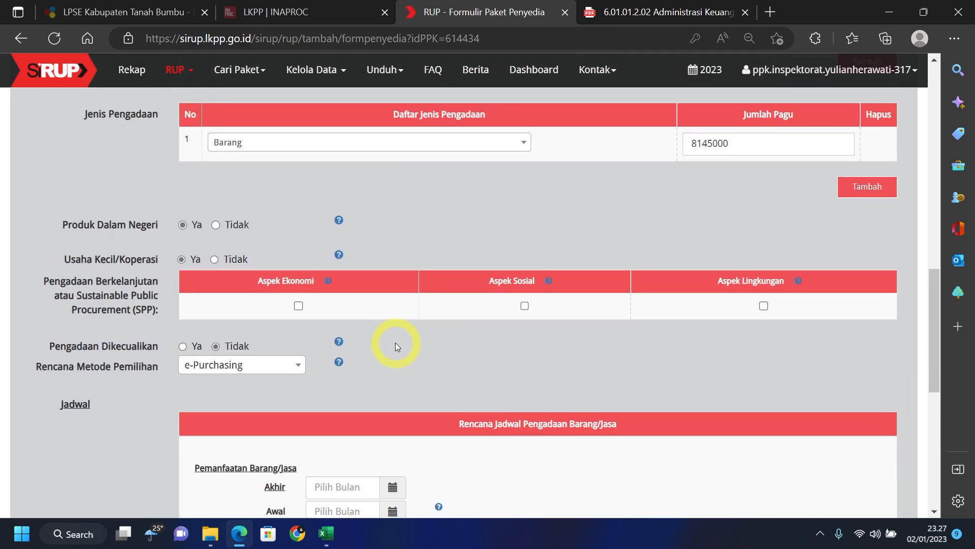
{"action": "scroll", "coordinate": [395, 346], "scroll_direction": "down", "scroll_amount": 3}
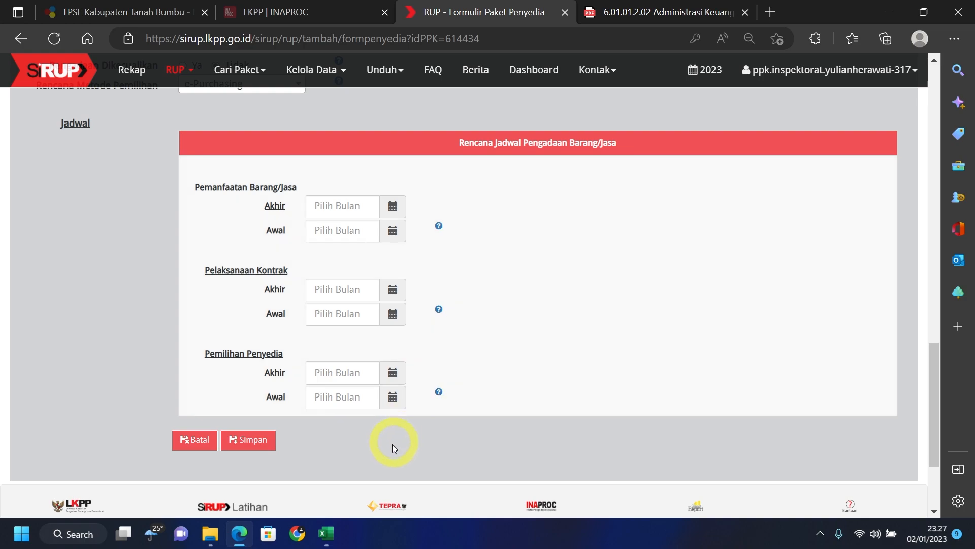
- Check the B19 account code and the E278 SUBTOTAL totals in the SiRUP 2023 AWAL_1 workbook
{"action": "mouse_move", "coordinate": [326, 543]}
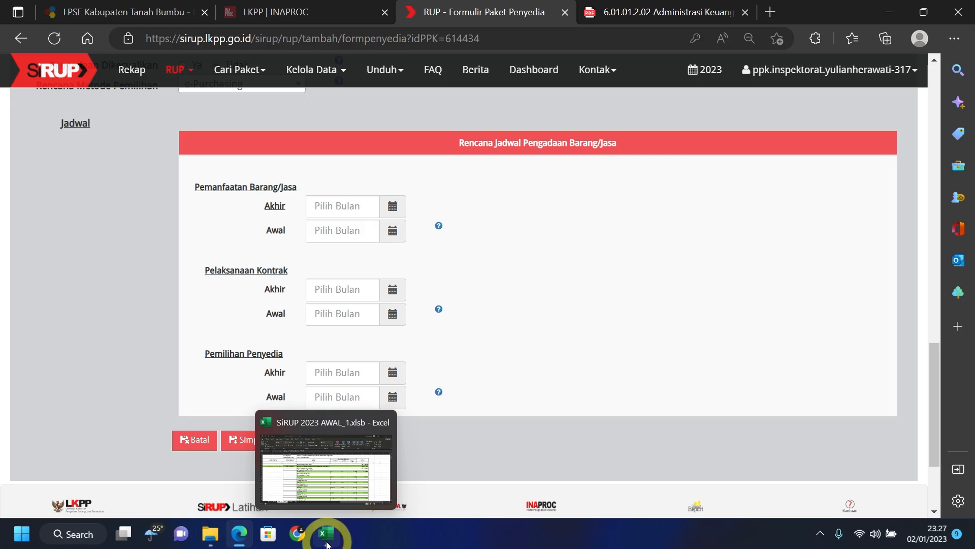
{"action": "left_click", "coordinate": [327, 543]}
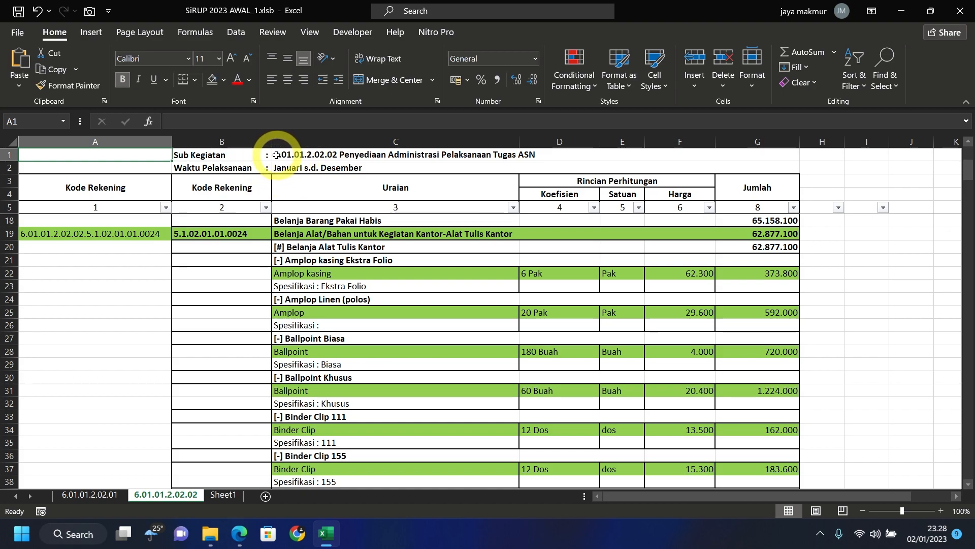
{"action": "left_click", "coordinate": [249, 233]}
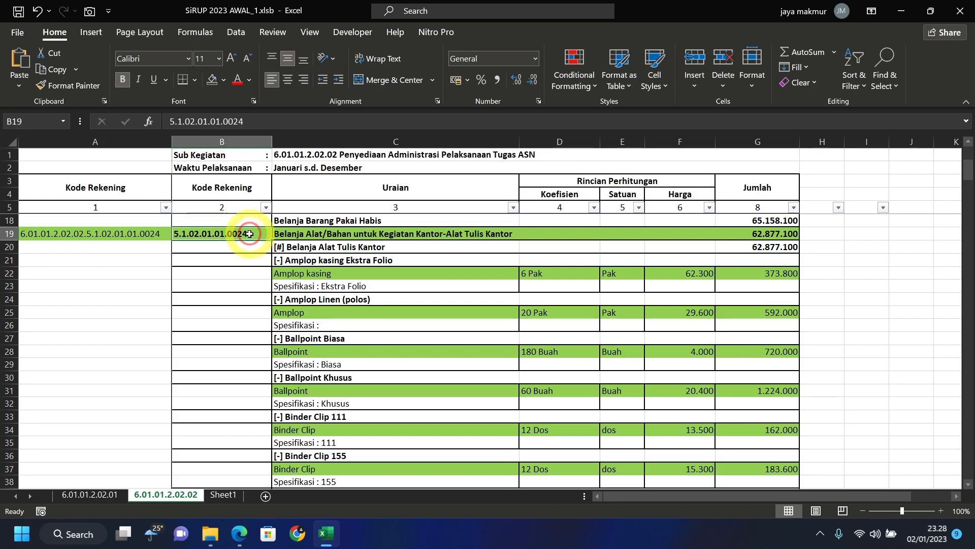
{"action": "scroll", "coordinate": [257, 252], "scroll_direction": "down", "scroll_amount": 9}
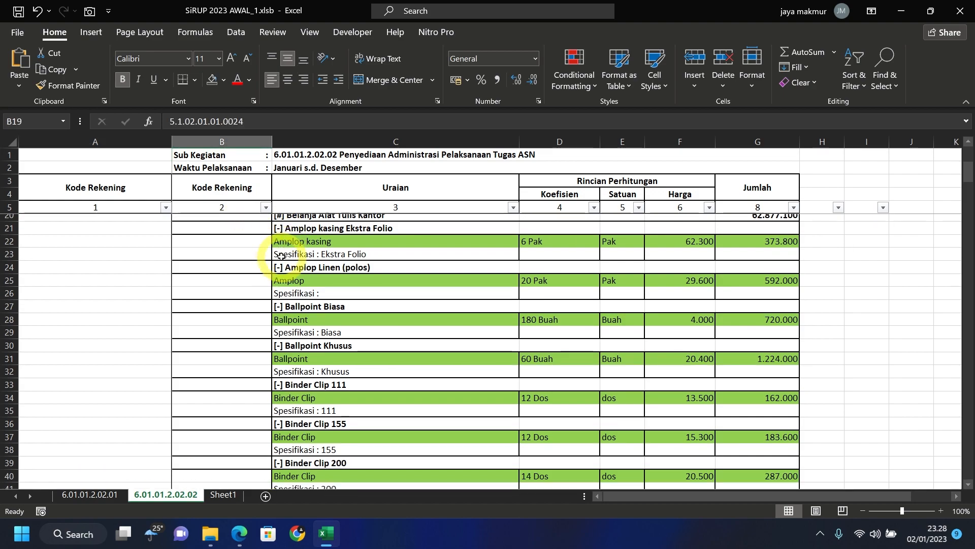
{"action": "scroll", "coordinate": [278, 274], "scroll_direction": "down", "scroll_amount": 20}
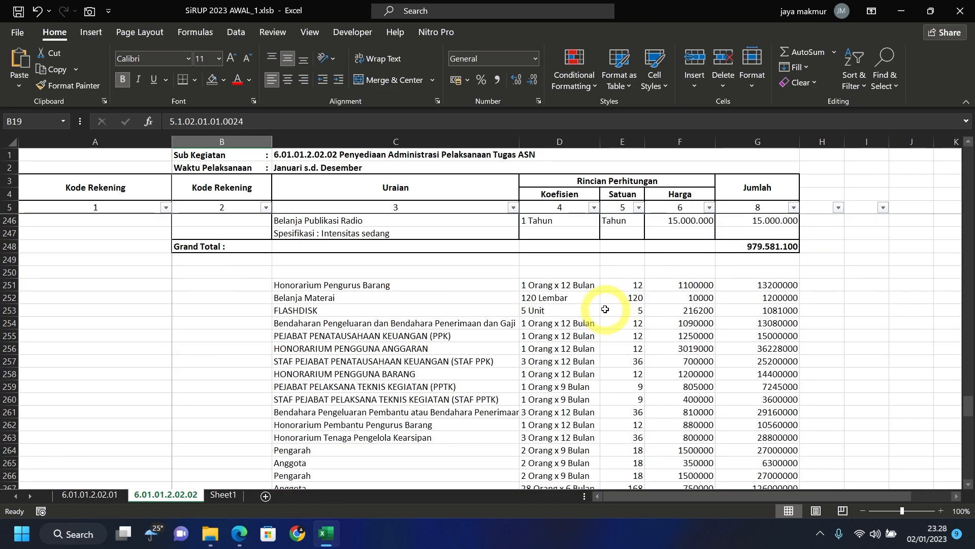
{"action": "scroll", "coordinate": [631, 431], "scroll_direction": "down", "scroll_amount": 1}
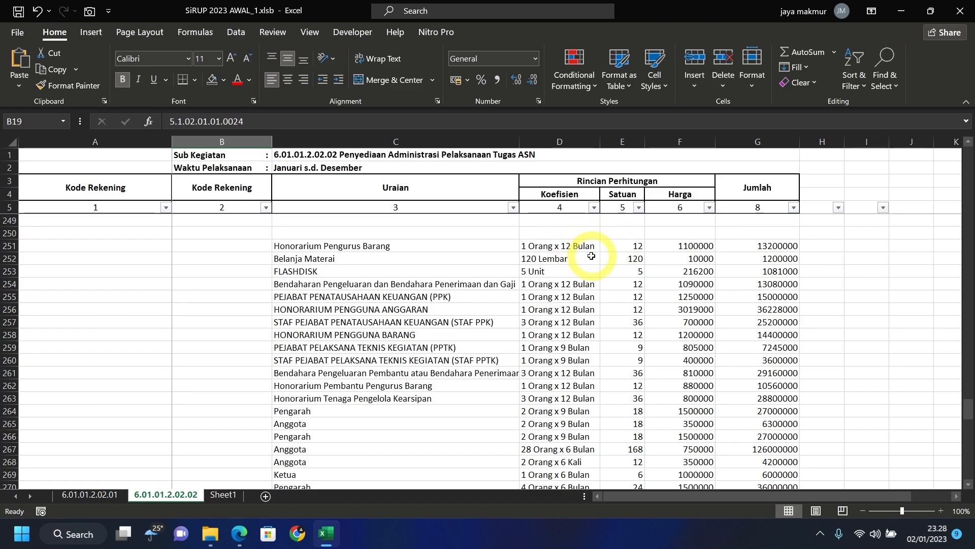
{"action": "scroll", "coordinate": [591, 253], "scroll_direction": "down", "scroll_amount": 5}
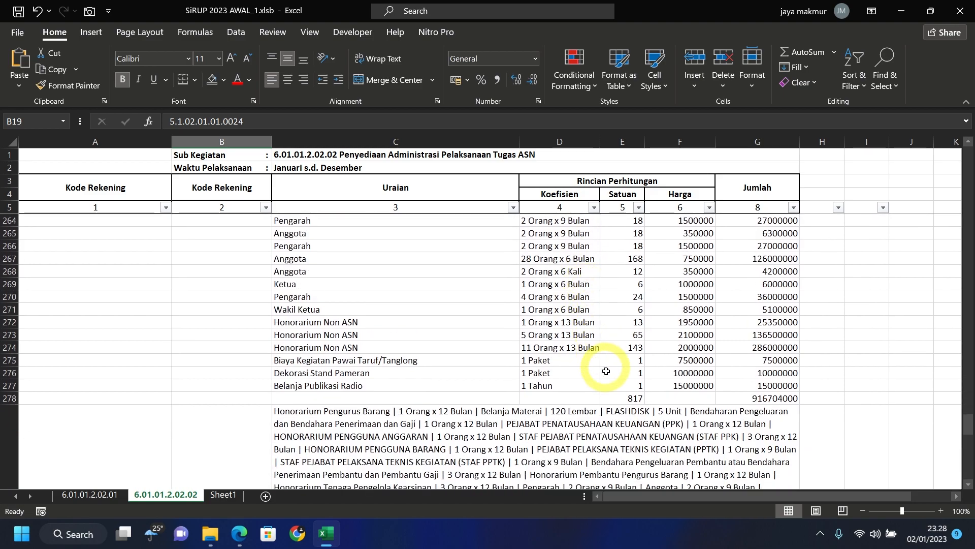
{"action": "left_click", "coordinate": [625, 399]}
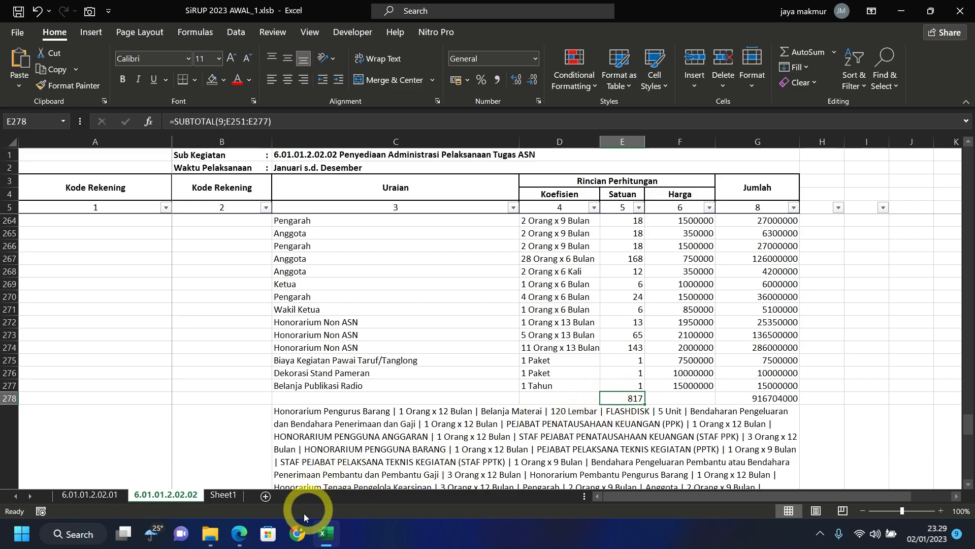
{"action": "left_click", "coordinate": [240, 533]}
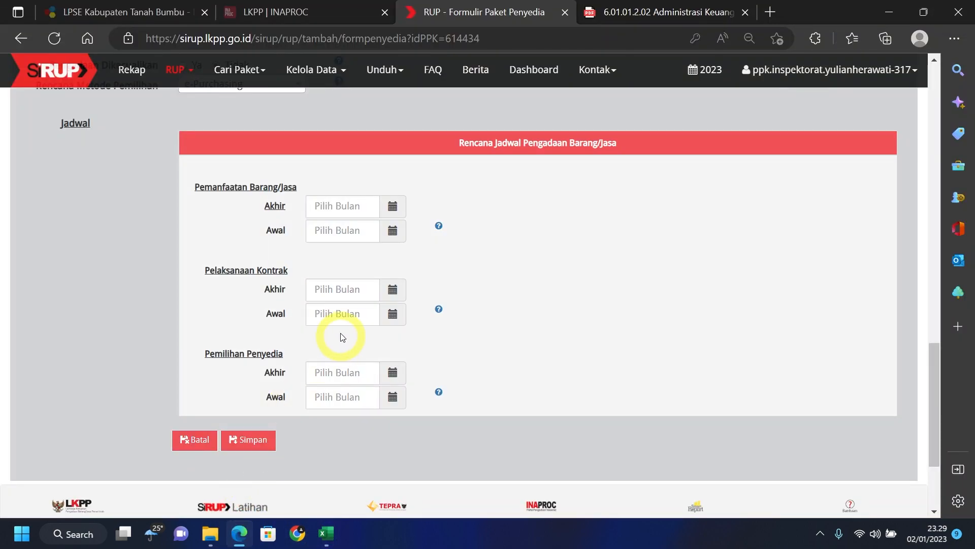
- Review Volume Pekerjaan 4457 and the Amplop items listed in Uraian Pekerjaan
{"action": "scroll", "coordinate": [382, 269], "scroll_direction": "up", "scroll_amount": 15}
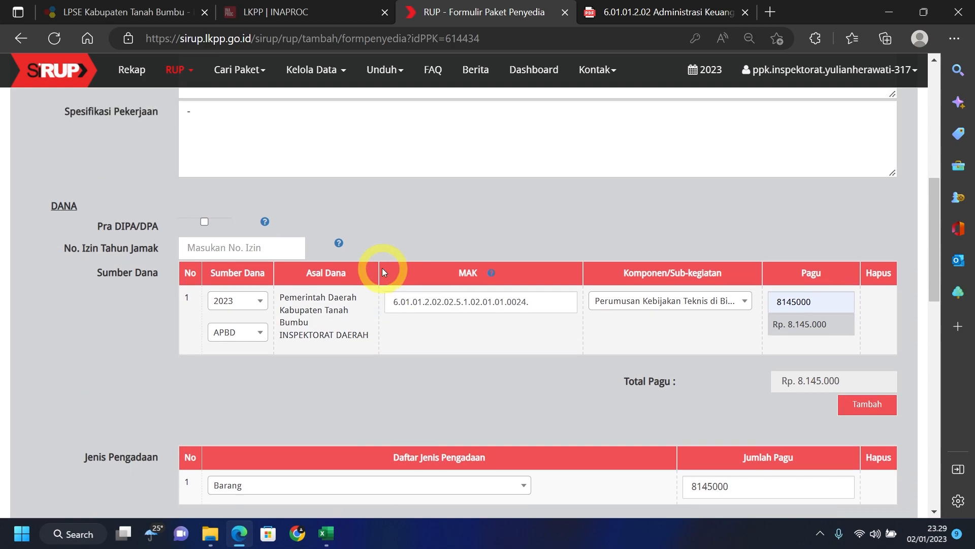
{"action": "scroll", "coordinate": [383, 270], "scroll_direction": "up", "scroll_amount": 2}
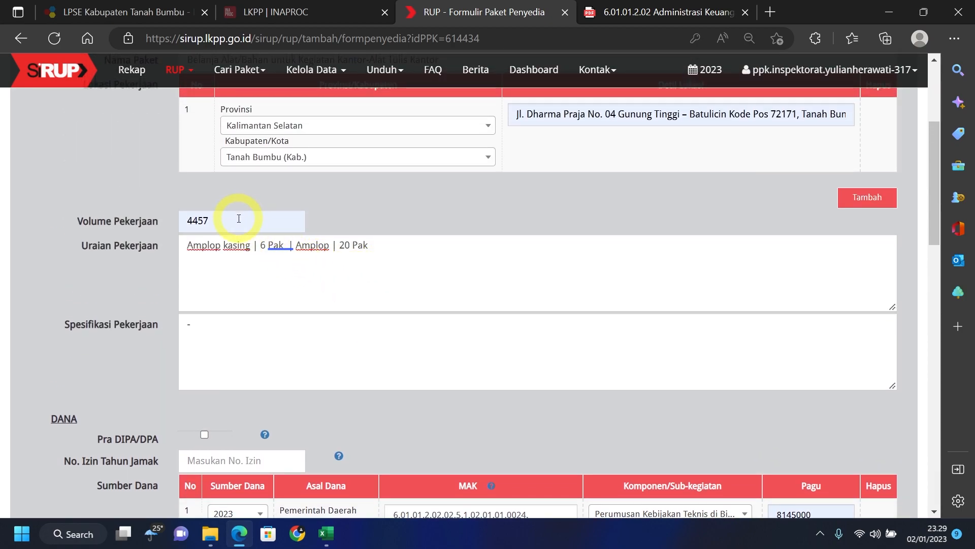
{"action": "mouse_move", "coordinate": [327, 535]}
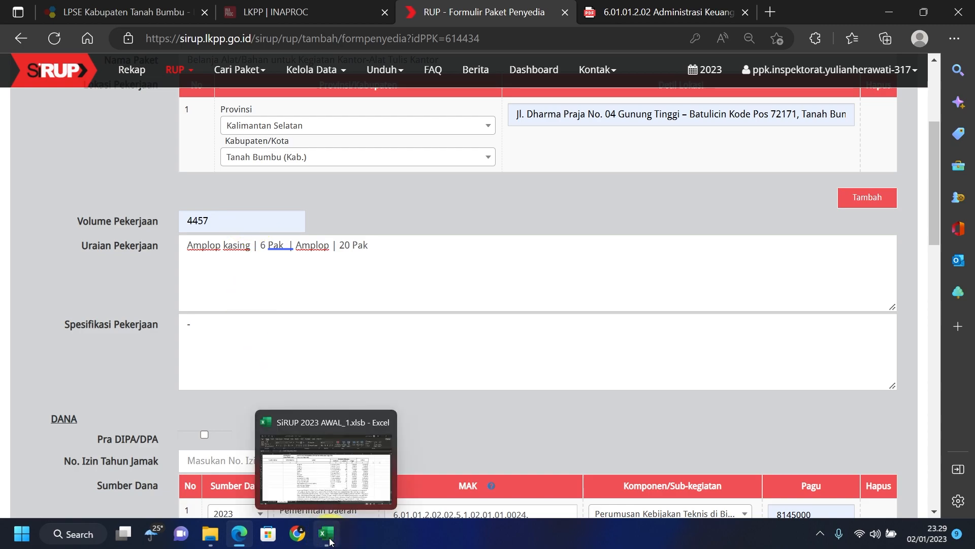
{"action": "left_click", "coordinate": [316, 478]}
{"action": "scroll", "coordinate": [356, 457], "scroll_direction": "down", "scroll_amount": 2}
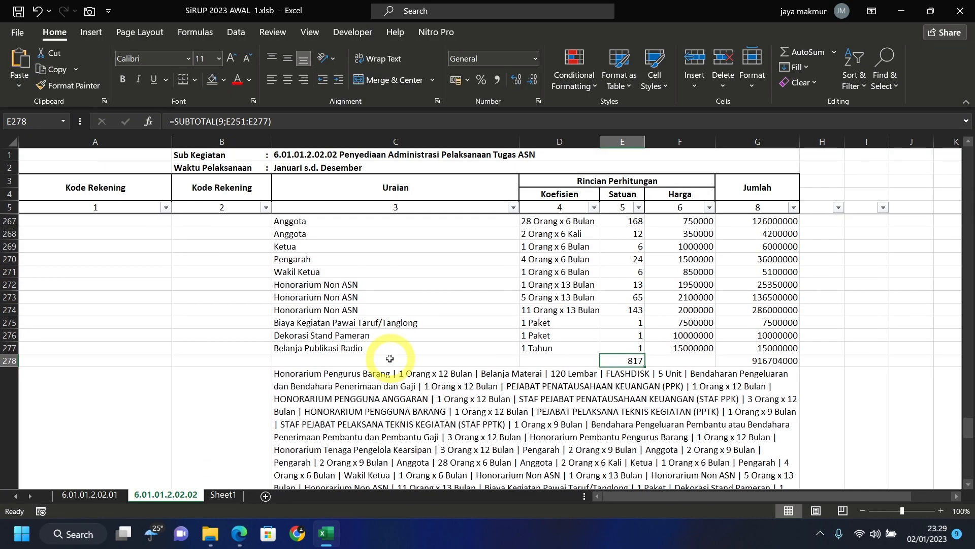
{"action": "left_click", "coordinate": [239, 530]}
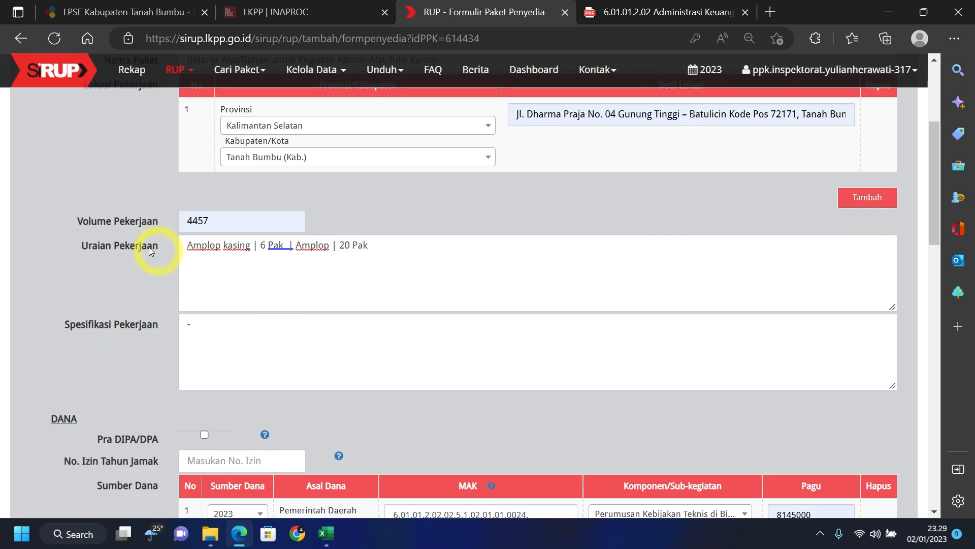
- Replace the Uraian Pekerjaan text with the item list copied from Excel cell C279
{"action": "left_click", "coordinate": [325, 473]}
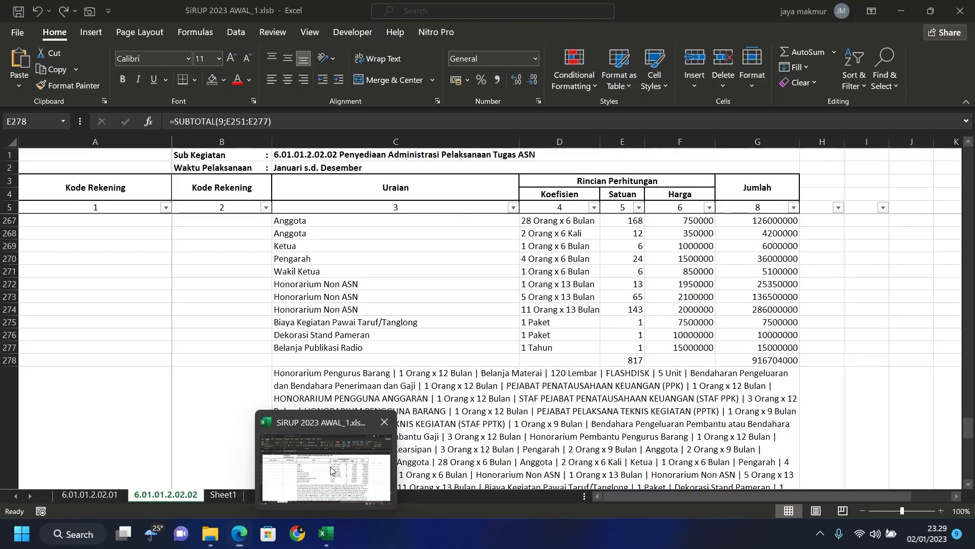
{"action": "scroll", "coordinate": [400, 324], "scroll_direction": "down", "scroll_amount": 3}
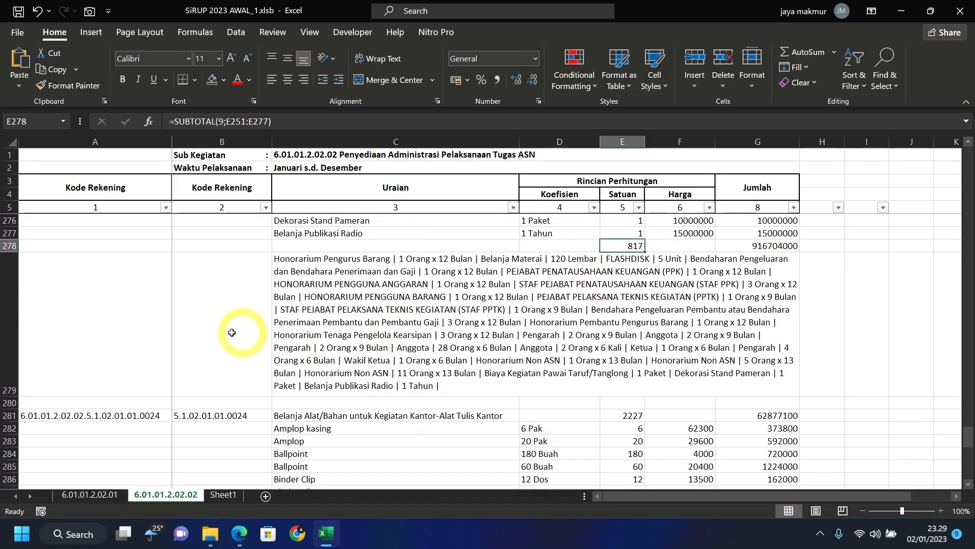
{"action": "left_click", "coordinate": [217, 311]}
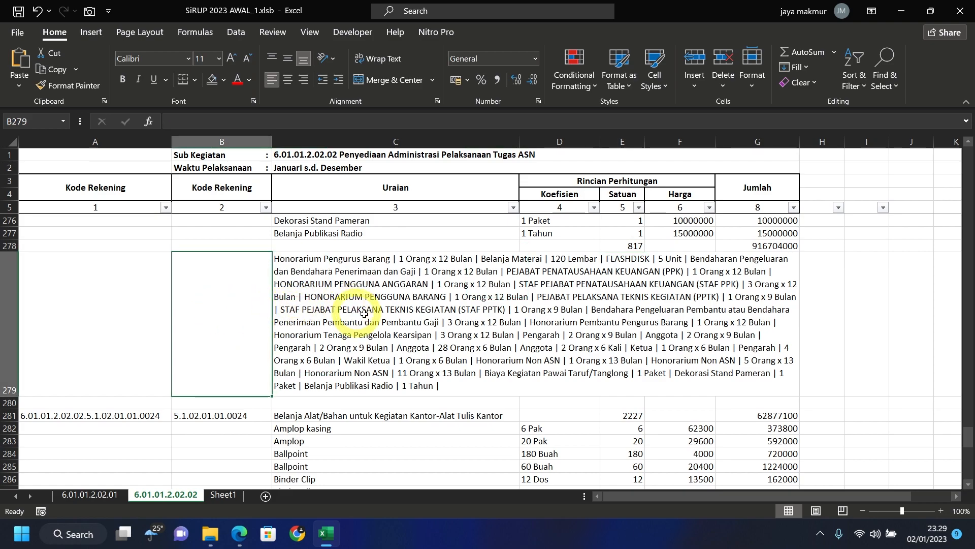
{"action": "left_click", "coordinate": [447, 347]}
{"action": "key", "text": "ctrl+c"}
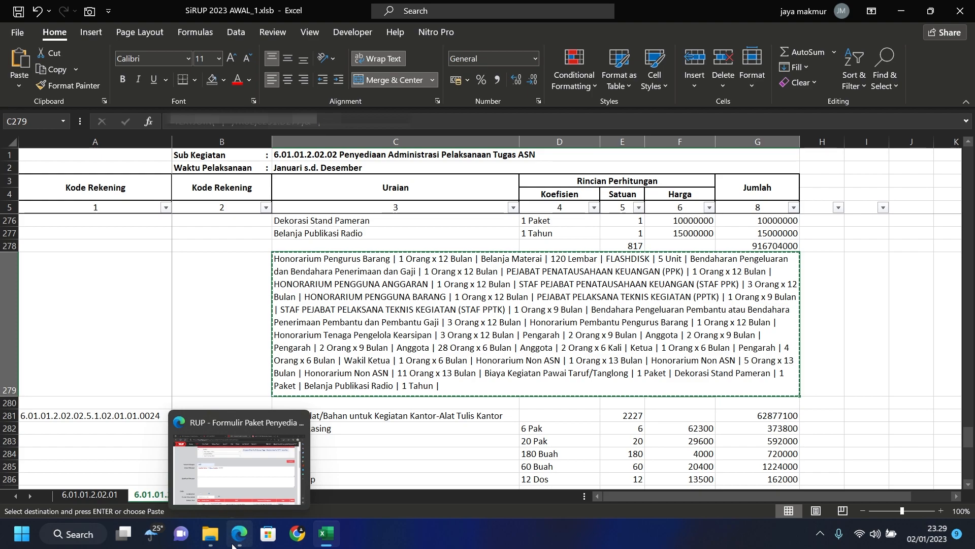
{"action": "left_click", "coordinate": [241, 544]}
{"action": "left_click_drag", "start_coordinate": [392, 251], "coordinate": [144, 244]}
{"action": "key", "text": "ctrl+v"}
- Make the Uraian Pekerjaan box taller and scroll through the Dana and Jenis Pengadaan sections
{"action": "scroll", "coordinate": [660, 285], "scroll_direction": "down", "scroll_amount": 1}
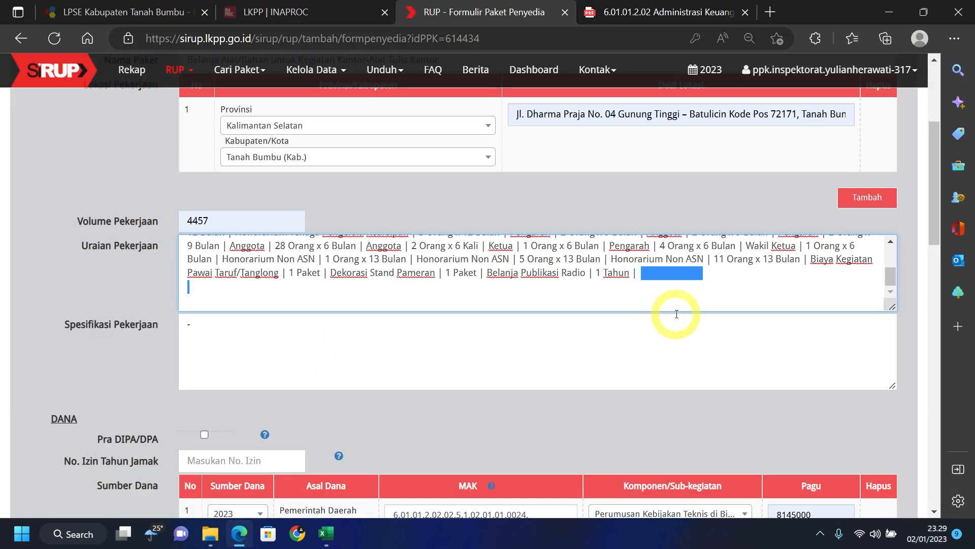
{"action": "scroll", "coordinate": [891, 274], "scroll_direction": "up", "scroll_amount": 1}
{"action": "left_click_drag", "start_coordinate": [891, 307], "coordinate": [892, 371]}
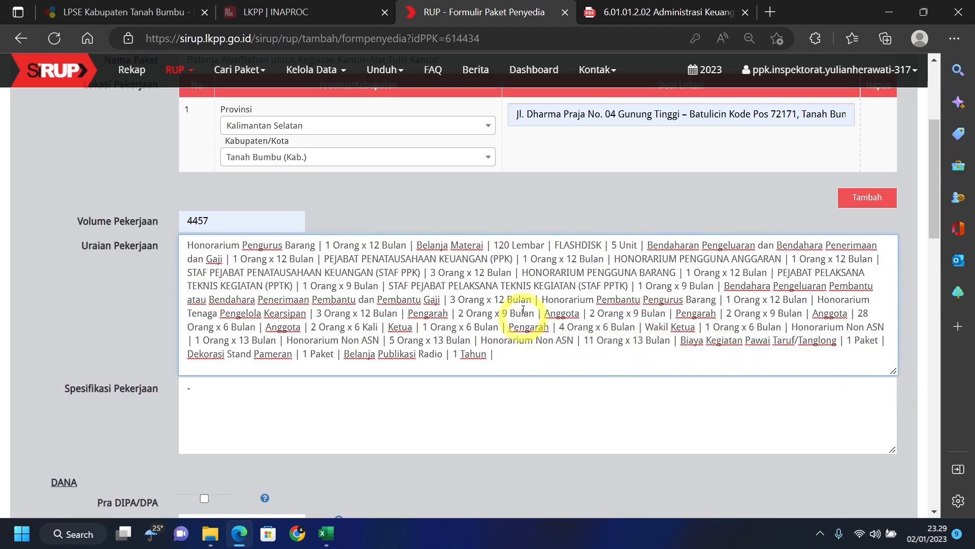
{"action": "scroll", "coordinate": [286, 287], "scroll_direction": "down", "scroll_amount": 1}
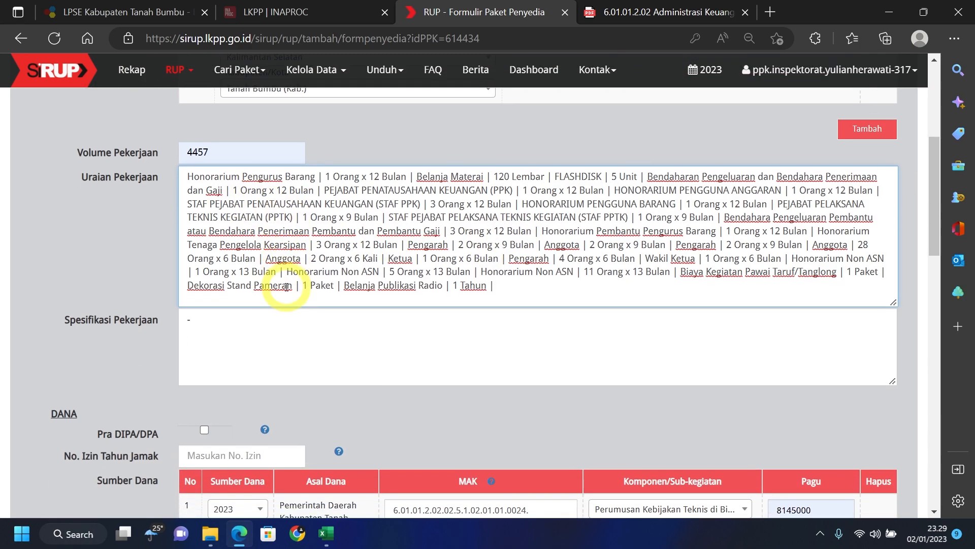
{"action": "scroll", "coordinate": [286, 287], "scroll_direction": "down", "scroll_amount": 1}
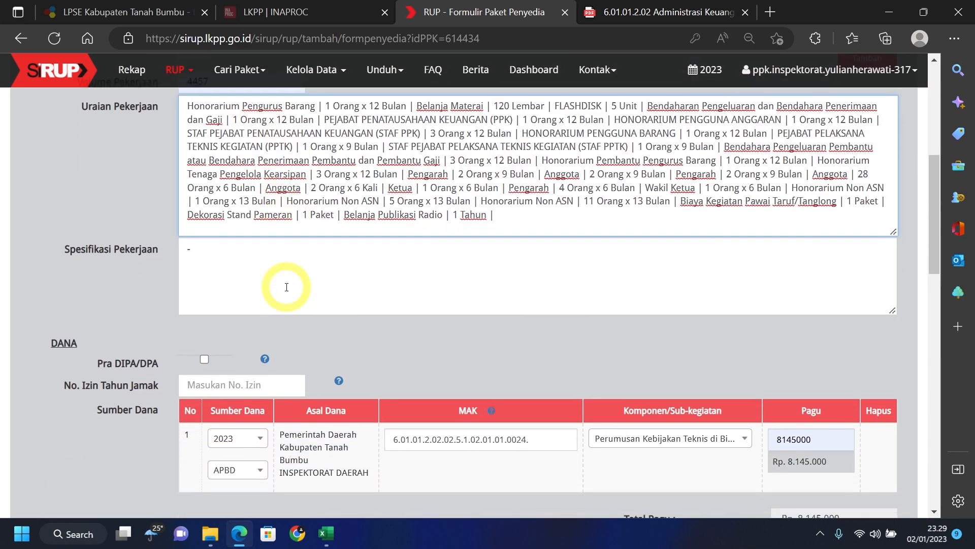
{"action": "scroll", "coordinate": [286, 287], "scroll_direction": "down", "scroll_amount": 1}
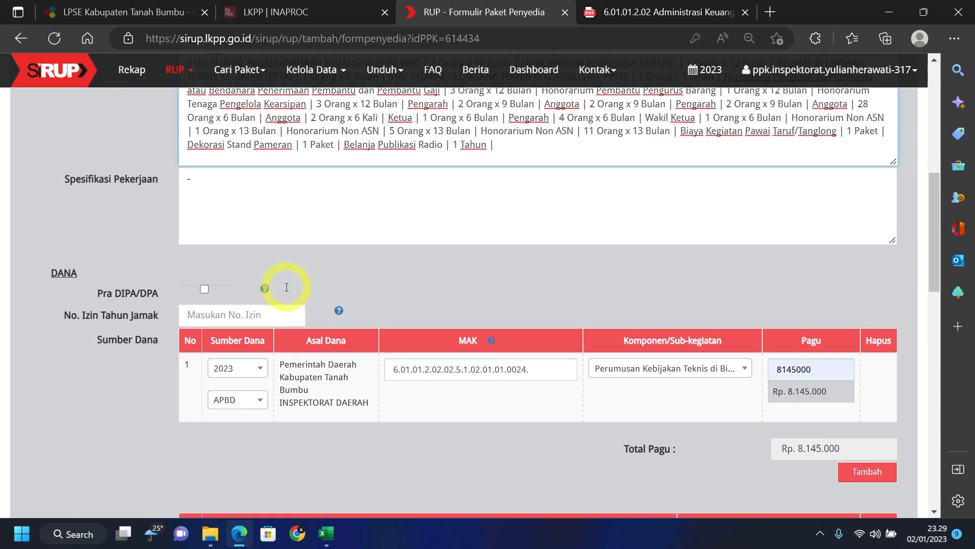
{"action": "scroll", "coordinate": [286, 290], "scroll_direction": "down", "scroll_amount": 1}
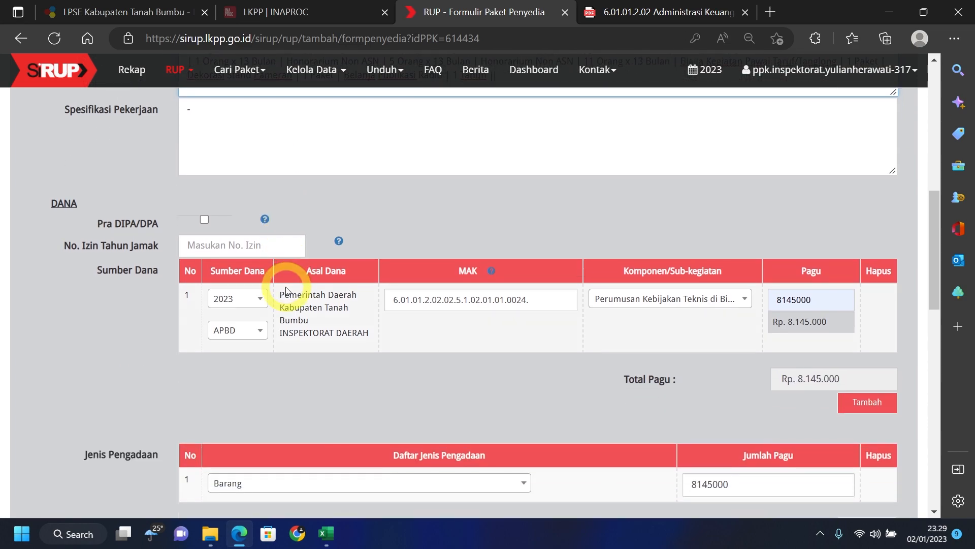
{"action": "scroll", "coordinate": [287, 290], "scroll_direction": "down", "scroll_amount": 1}
{"action": "scroll", "coordinate": [287, 291], "scroll_direction": "down", "scroll_amount": 3}
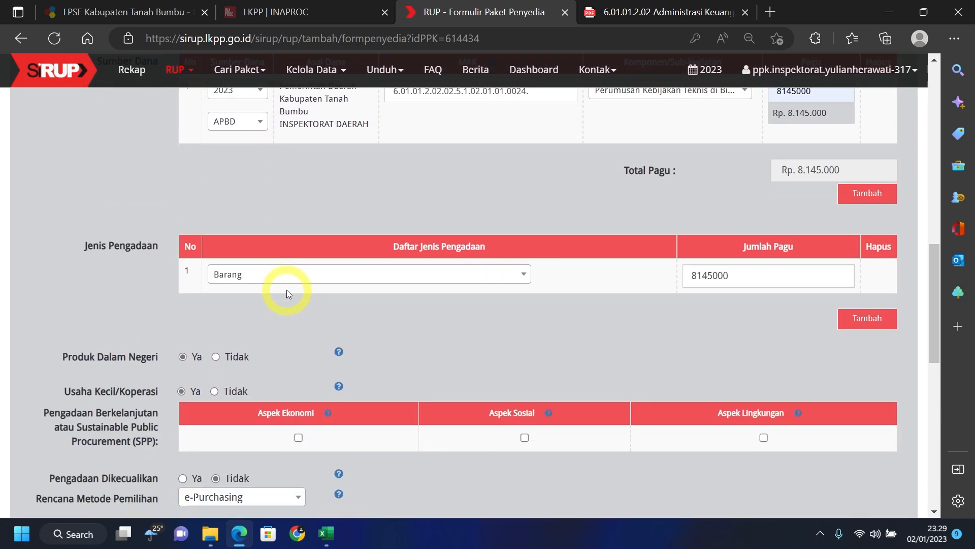
{"action": "scroll", "coordinate": [287, 294], "scroll_direction": "down", "scroll_amount": 3}
{"action": "scroll", "coordinate": [283, 293], "scroll_direction": "up", "scroll_amount": 8}
- Return to the Excel workbook and scroll the sheet around rows 270–280
{"action": "left_click", "coordinate": [328, 532]}
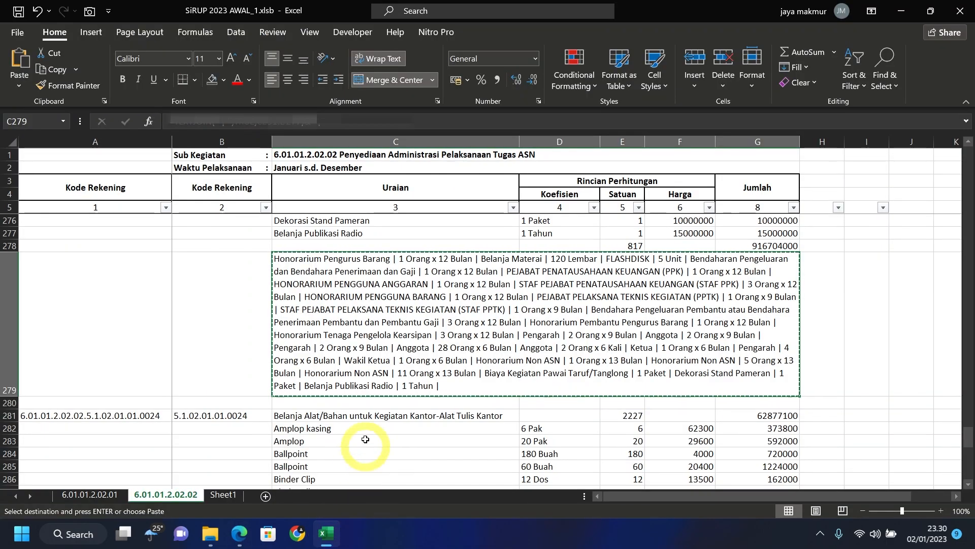
{"action": "scroll", "coordinate": [224, 285], "scroll_direction": "up", "scroll_amount": 4}
{"action": "scroll", "coordinate": [224, 286], "scroll_direction": "down", "scroll_amount": 2}
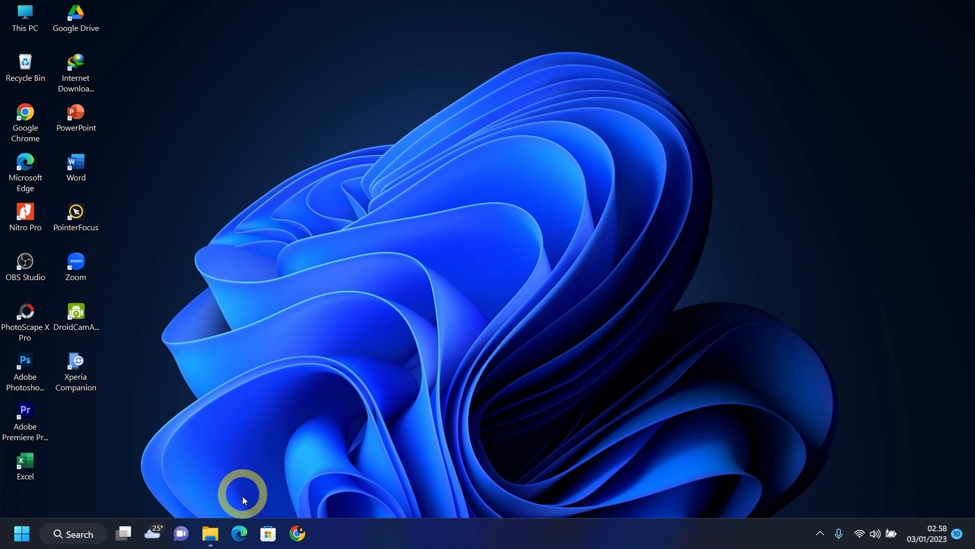
- Reopen Edge and load the SIPD PERENCANAAN bookmark for Tanah Bumbu
{"action": "left_click", "coordinate": [240, 533]}
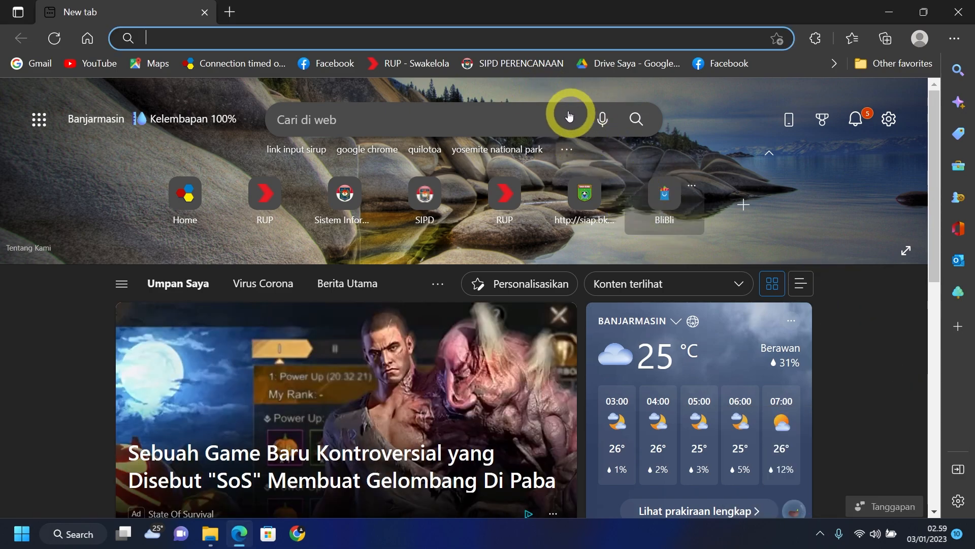
{"action": "left_click", "coordinate": [531, 65]}
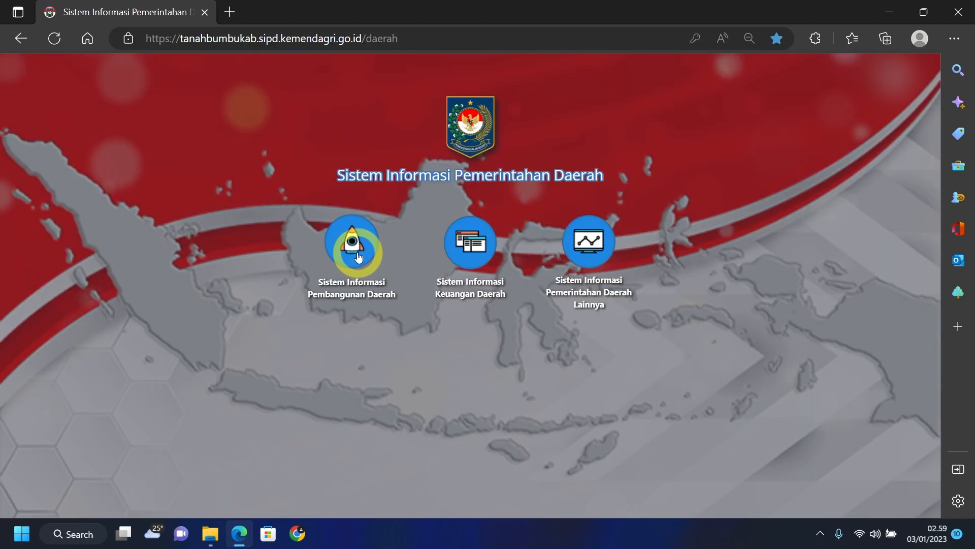
- Enter SIPD Pembangunan Daerah Perencanaan, log in, choose year 2023, and open the RKPD dashboard
{"action": "left_click", "coordinate": [357, 257]}
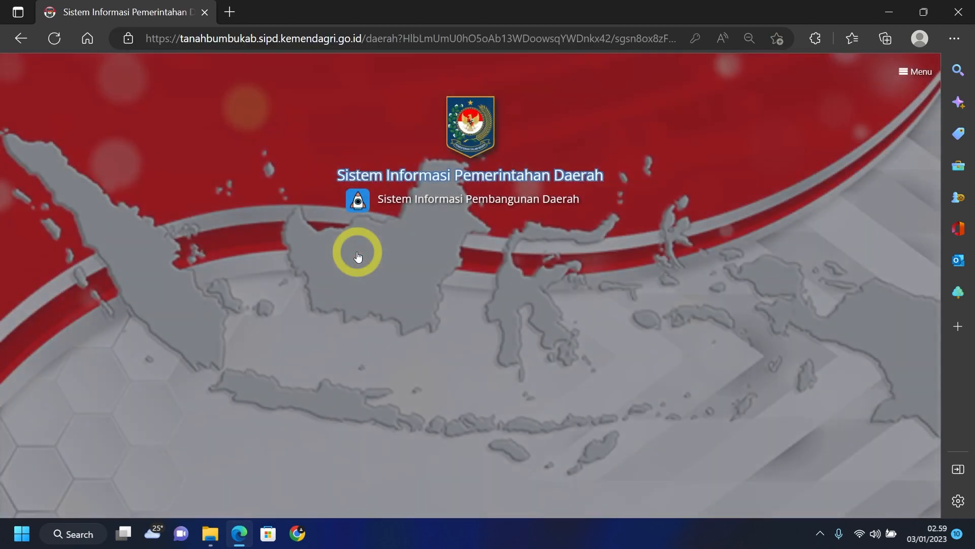
{"action": "left_click", "coordinate": [481, 273]}
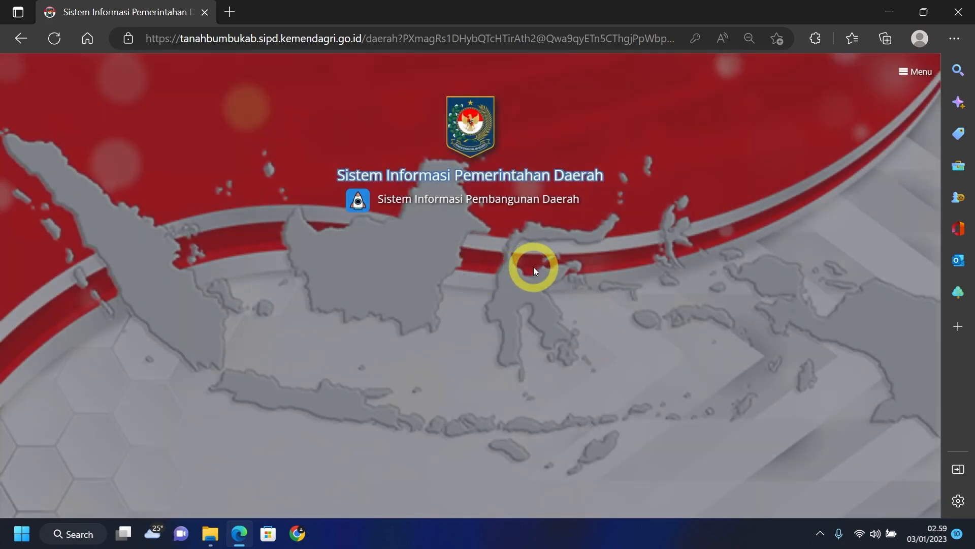
{"action": "left_click", "coordinate": [593, 273]}
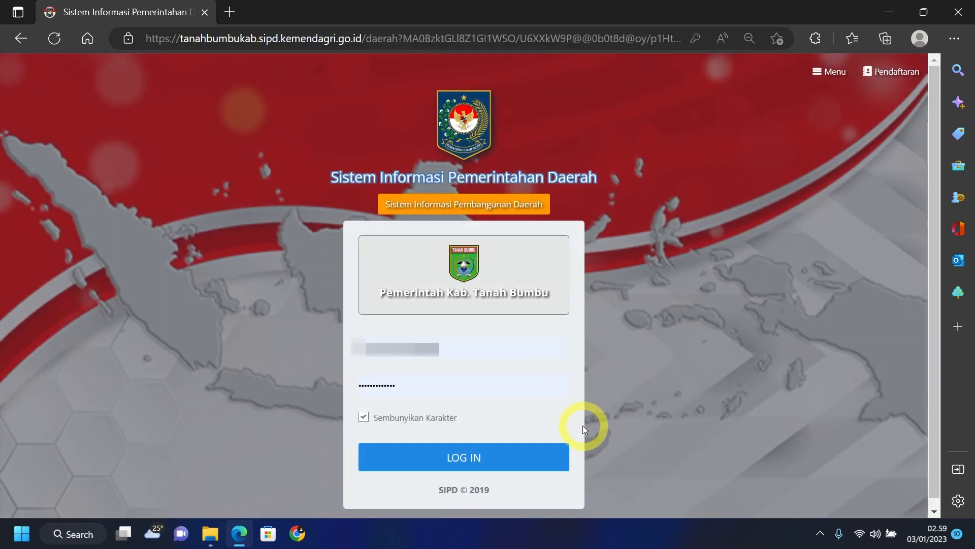
{"action": "left_click", "coordinate": [543, 461]}
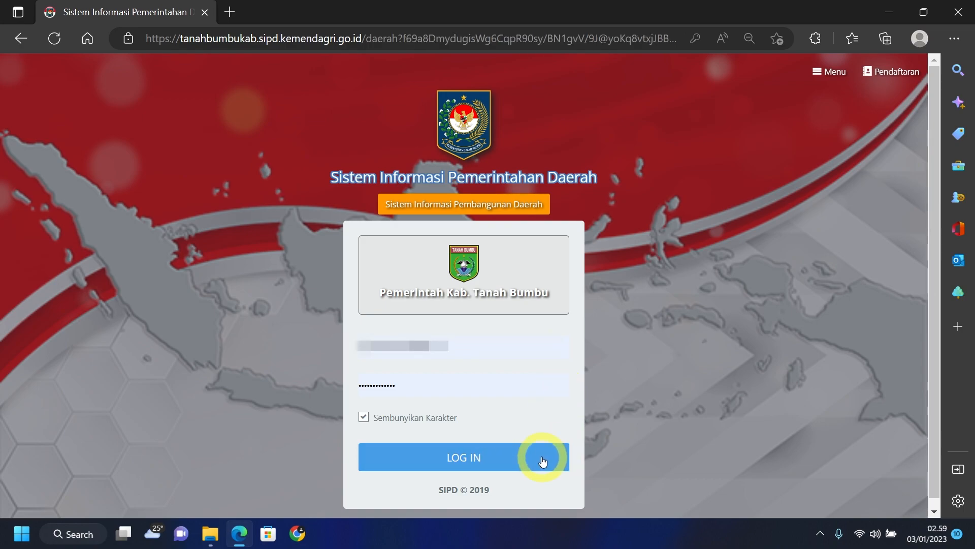
{"action": "left_click", "coordinate": [602, 222]}
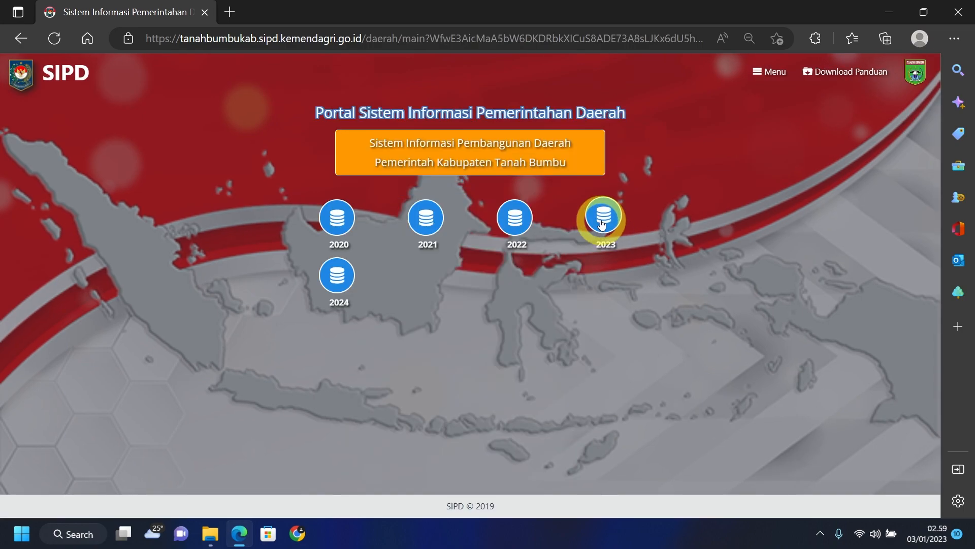
{"action": "left_click", "coordinate": [425, 218]}
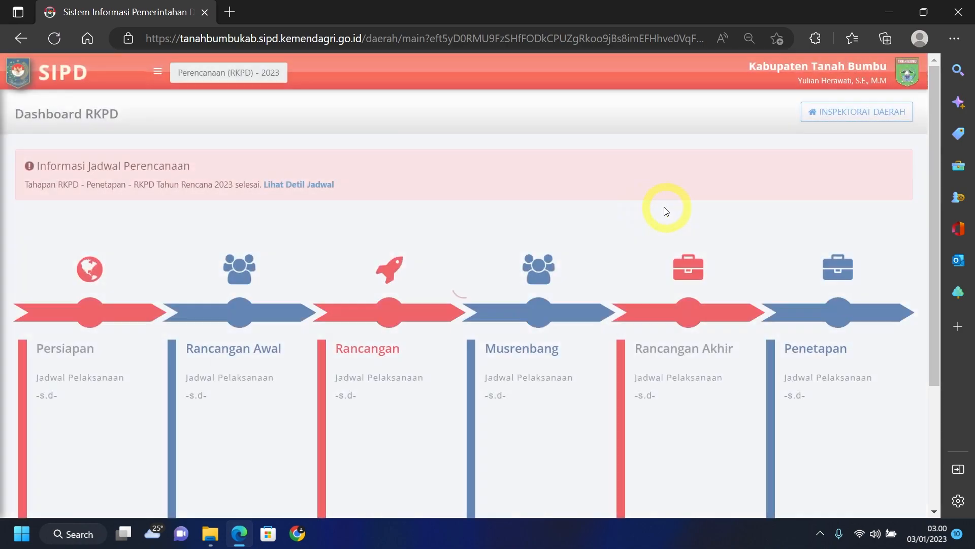
- Switch the Tahapan to Penganggaran and enter the Penganggaran 2023 stage
{"action": "left_click", "coordinate": [279, 73]}
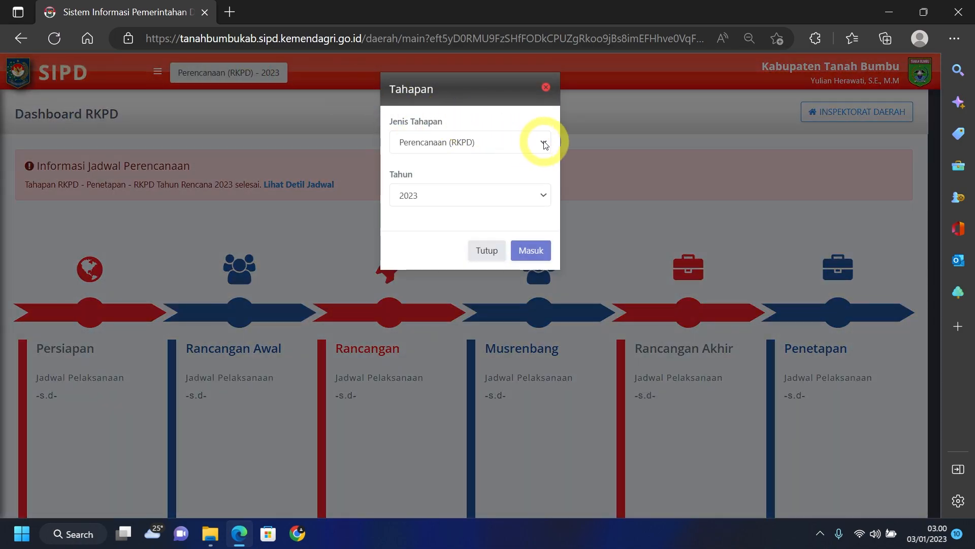
{"action": "left_click", "coordinate": [521, 143]}
{"action": "left_click", "coordinate": [442, 210]}
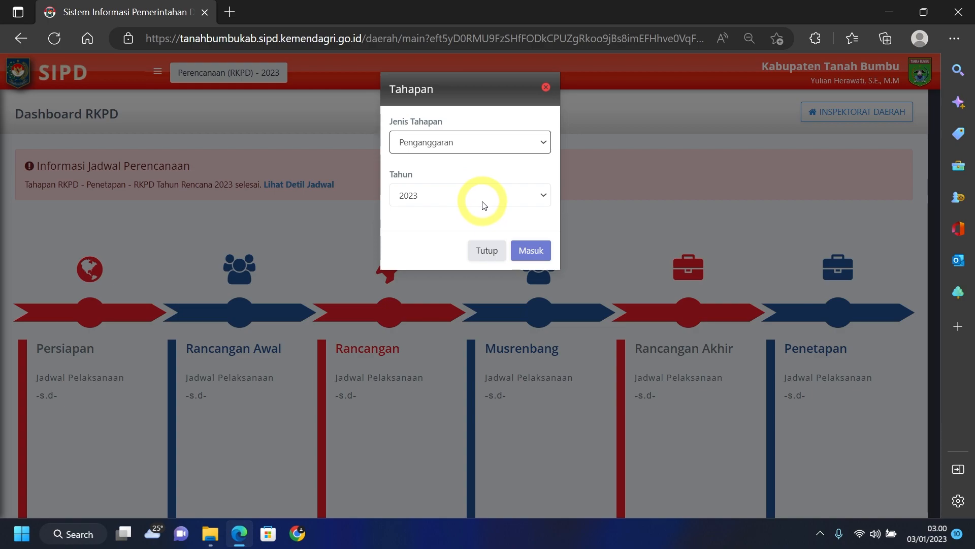
{"action": "left_click", "coordinate": [535, 252]}
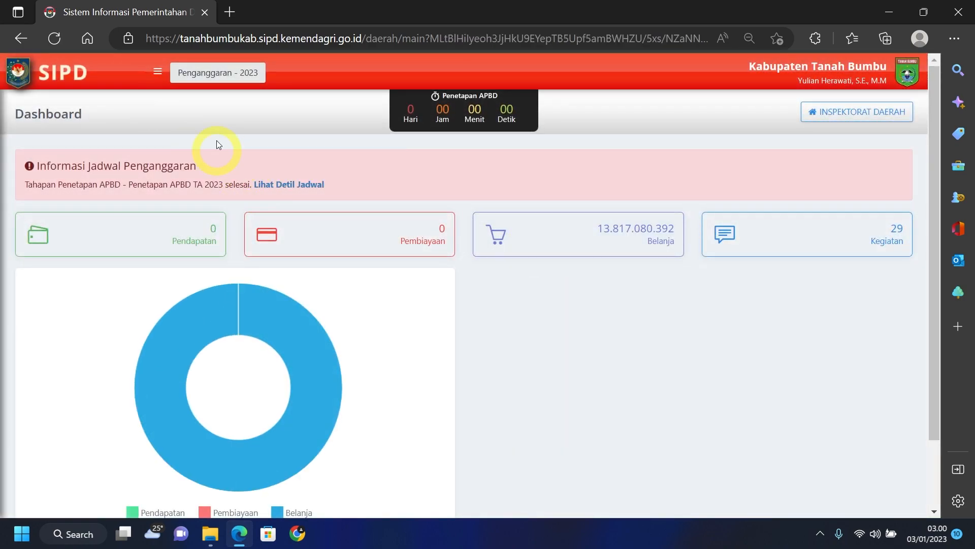
- Show all 29 Inspektorat Daerah sub-activities under Sub Kegiatan Belanja, then minimize Edge
{"action": "left_click", "coordinate": [157, 74]}
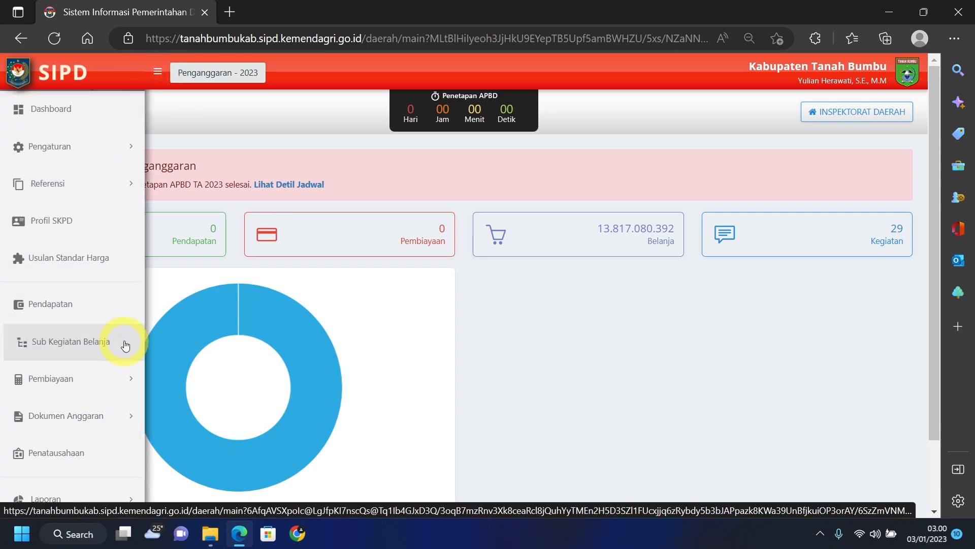
{"action": "left_click", "coordinate": [124, 345]}
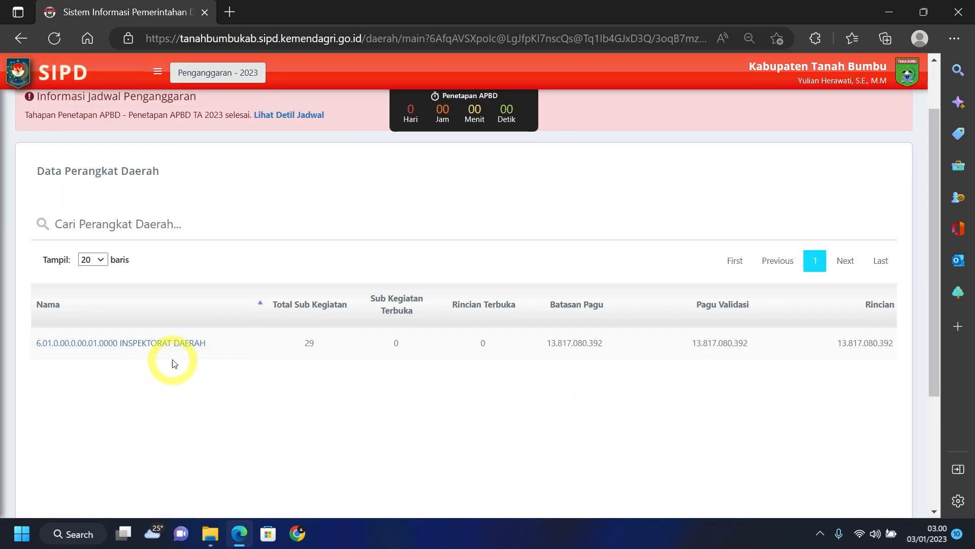
{"action": "left_click", "coordinate": [182, 345]}
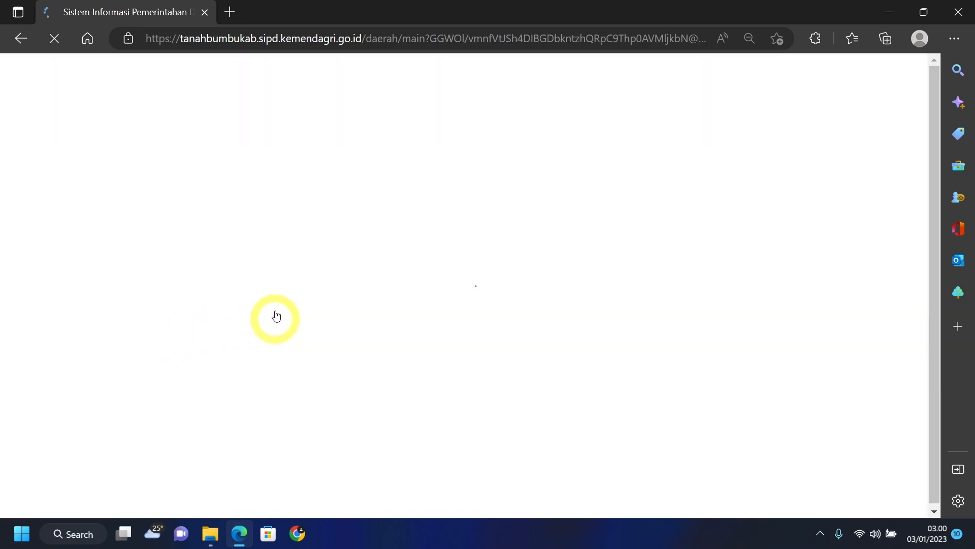
{"action": "scroll", "coordinate": [340, 217], "scroll_direction": "down", "scroll_amount": 5}
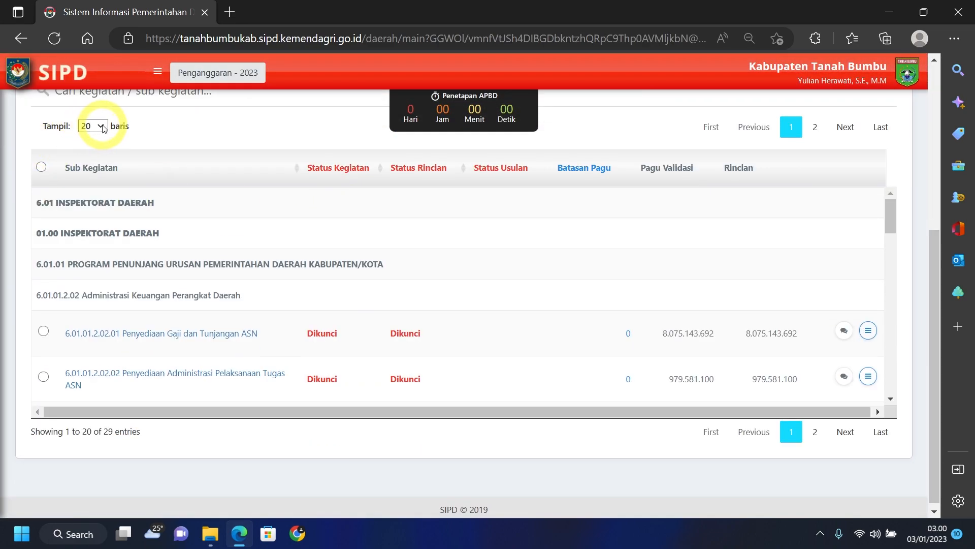
{"action": "left_click", "coordinate": [102, 126]}
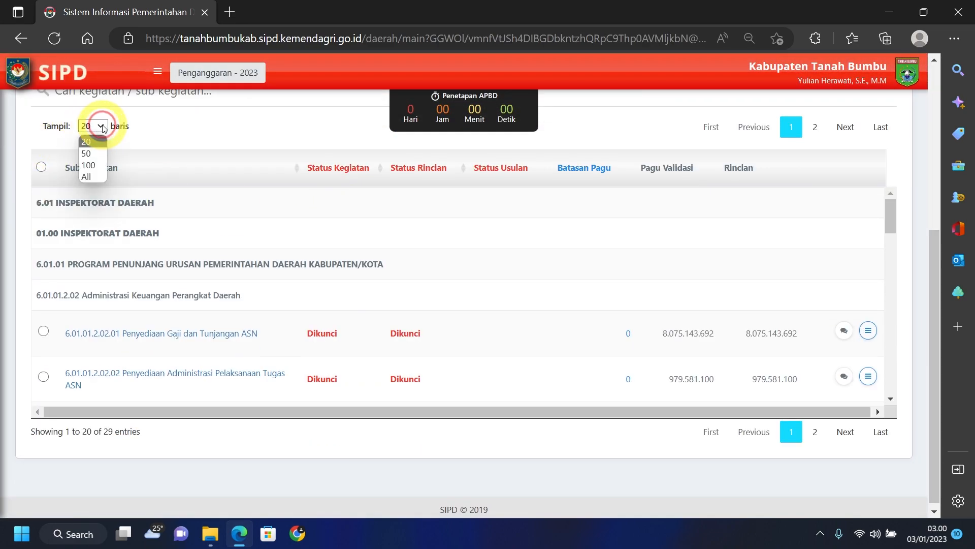
{"action": "left_click", "coordinate": [93, 177]}
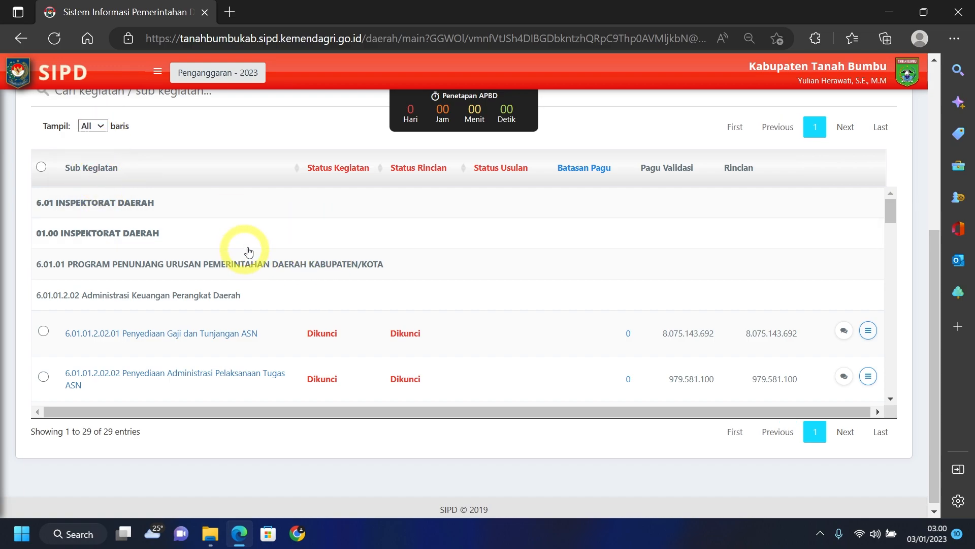
{"action": "left_click", "coordinate": [890, 16]}
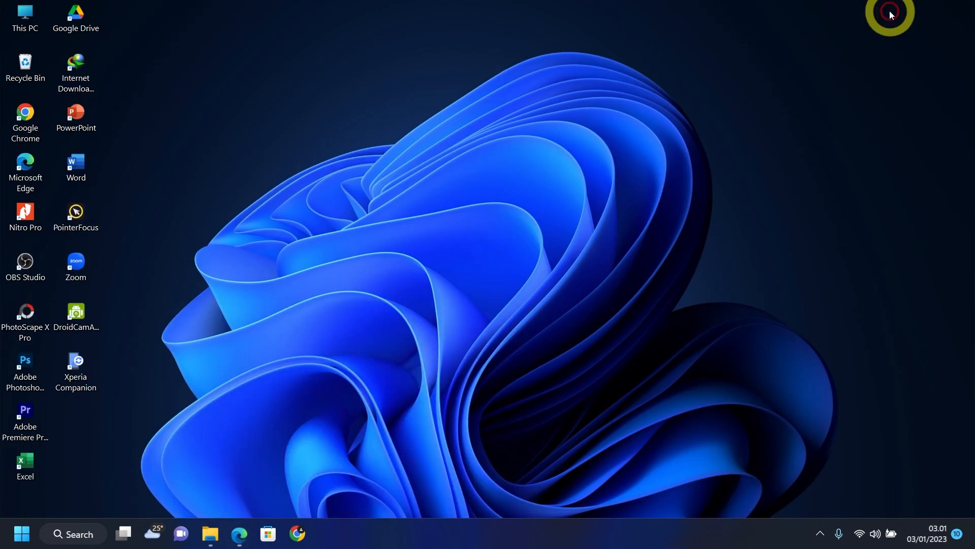
- Launch Excel, create a maximized blank Book1, then bring the SIPD list back
{"action": "double_click", "coordinate": [29, 462]}
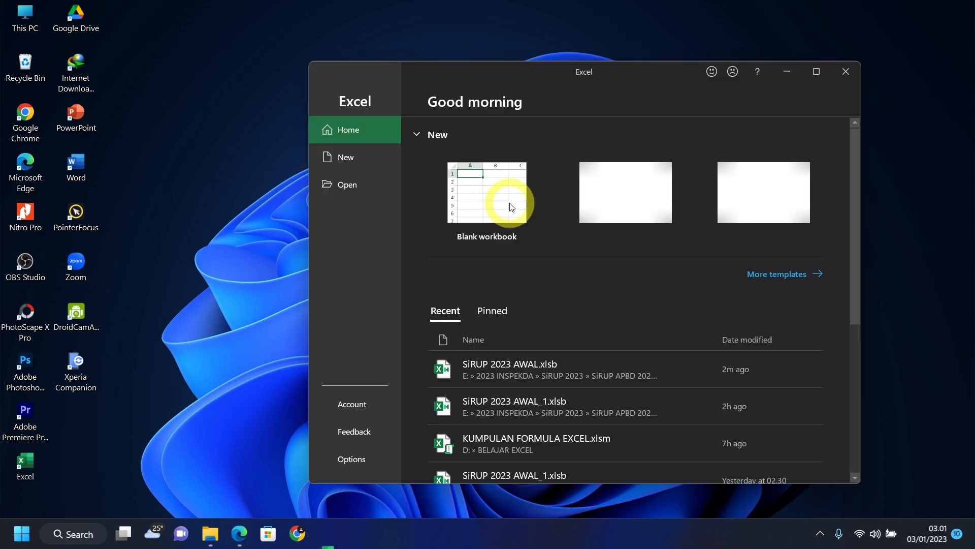
{"action": "left_click", "coordinate": [484, 201]}
{"action": "left_click", "coordinate": [810, 72]}
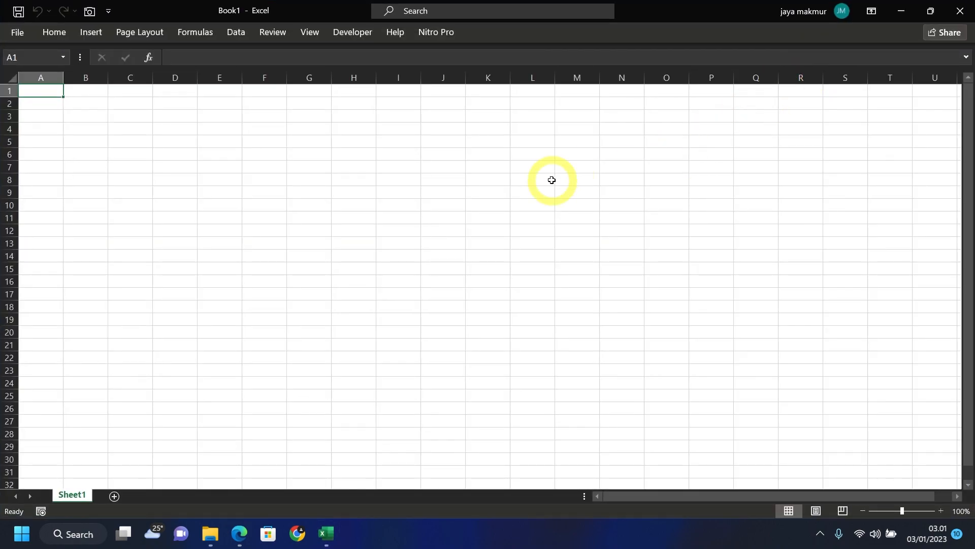
{"action": "left_click", "coordinate": [224, 545]}
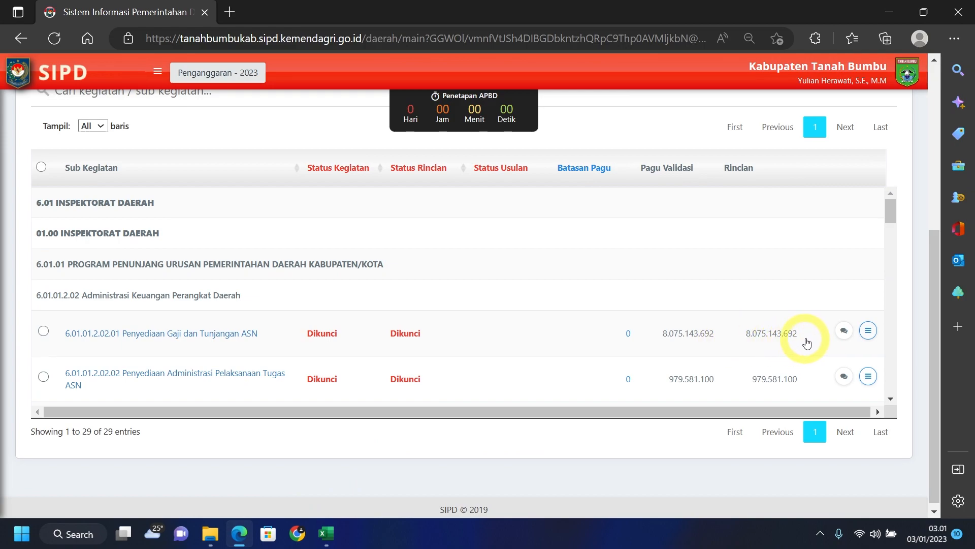
- Open the Cetak Rincian report for Penyediaan Gaji dan Tunjangan ASN and copy all of it
{"action": "left_click", "coordinate": [868, 331]}
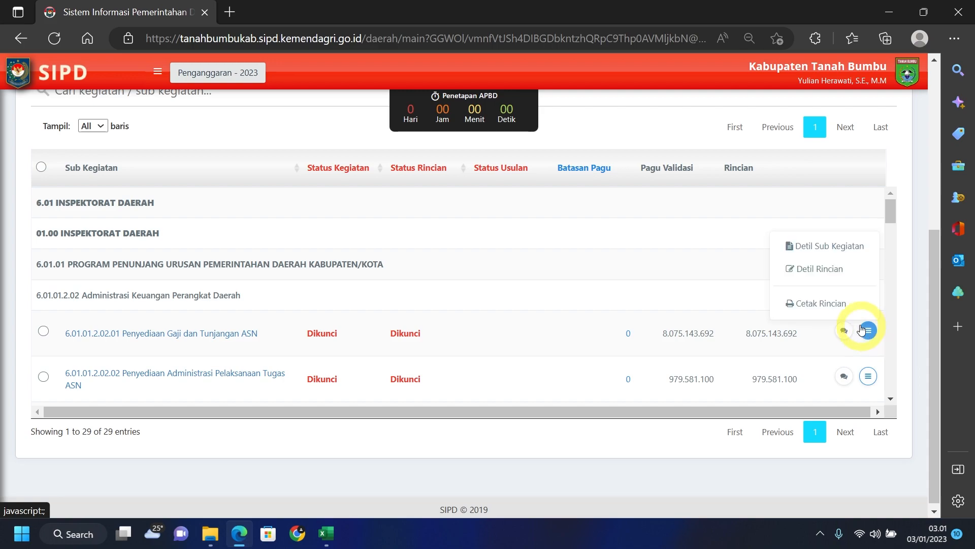
{"action": "left_click", "coordinate": [821, 303]}
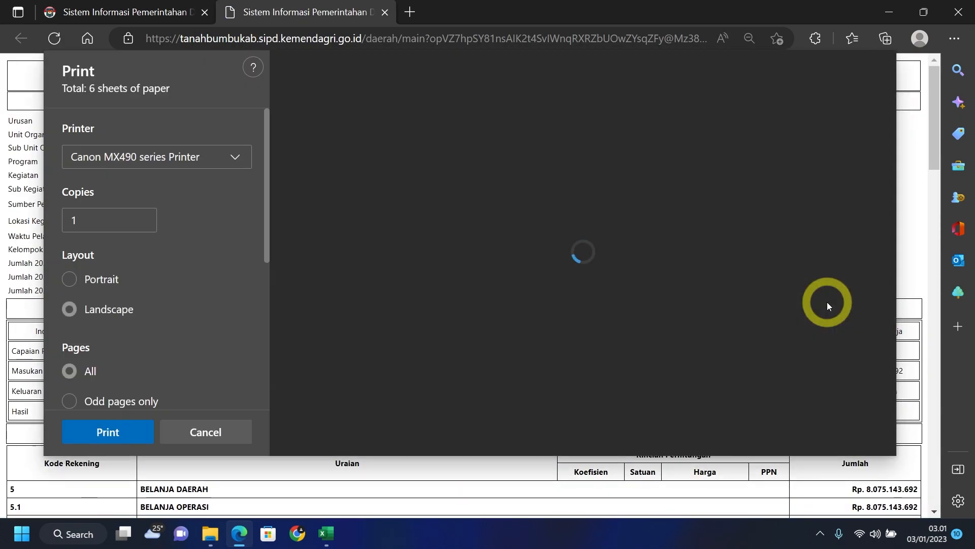
{"action": "left_click", "coordinate": [216, 438]}
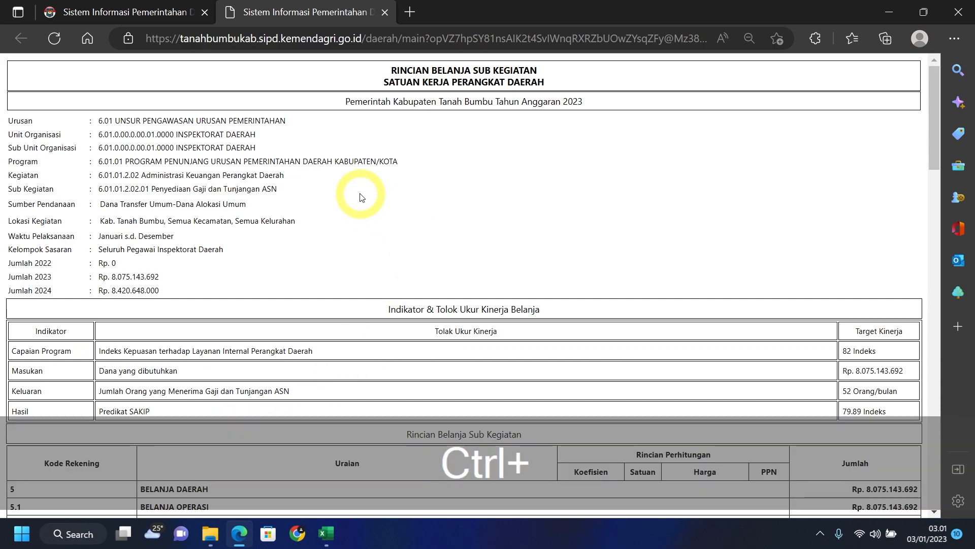
{"action": "key", "text": "ctrl+a"}
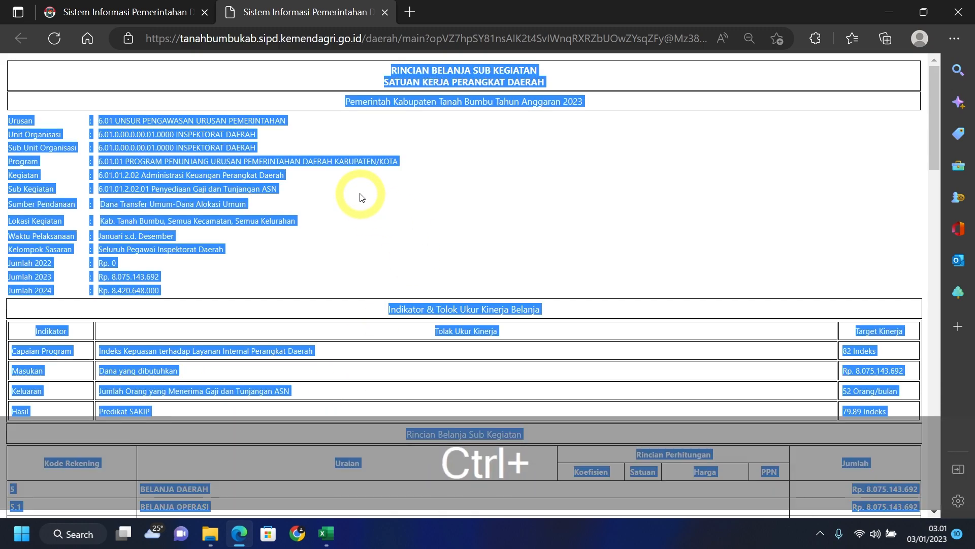
{"action": "key", "text": "ctrl+c"}
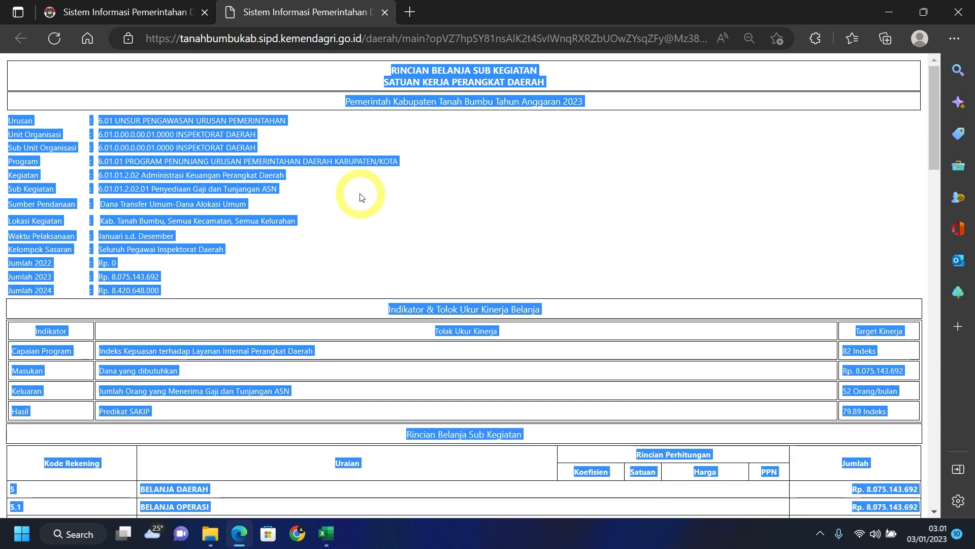
{"action": "left_click", "coordinate": [325, 539]}
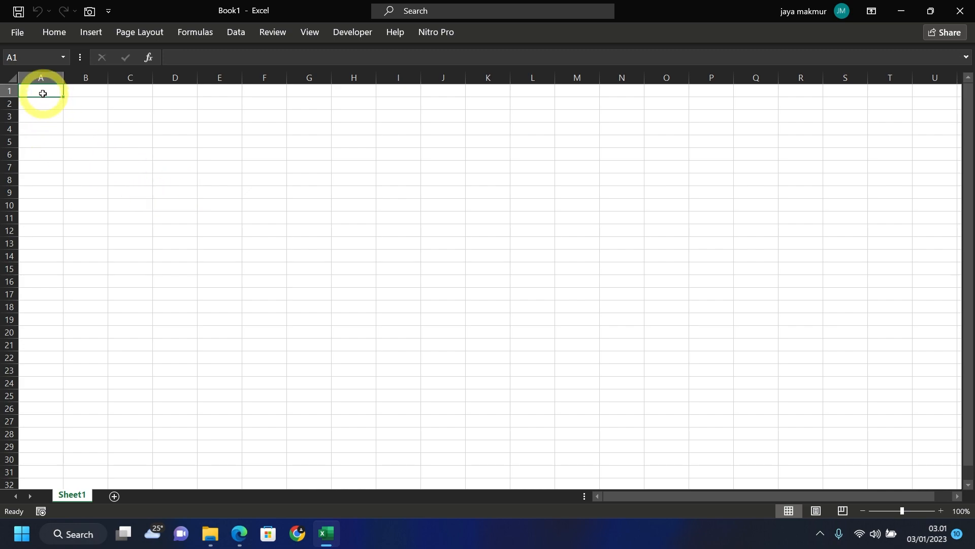
- Paste the SIPD report at A1 and copy the Sub Kegiatan code 6.01.01.2.02.01 from the report
{"action": "key", "text": "ctrl+c"}
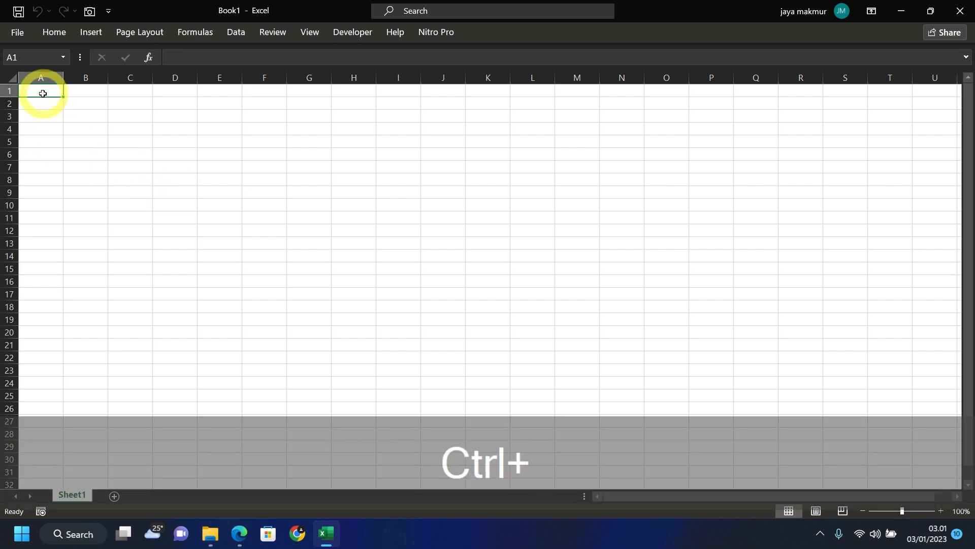
{"action": "key", "text": "ctrl+v"}
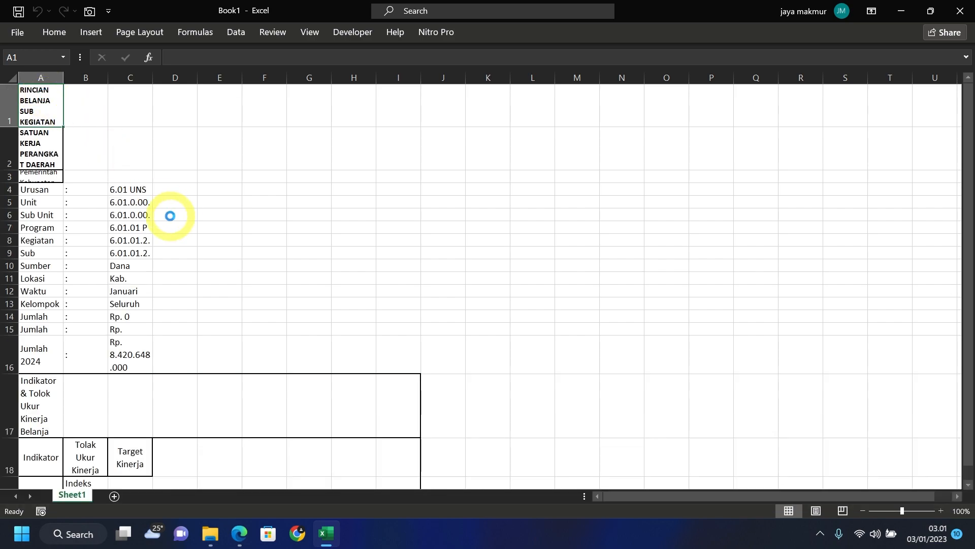
{"action": "left_click", "coordinate": [330, 544]}
{"action": "left_click", "coordinate": [142, 195]}
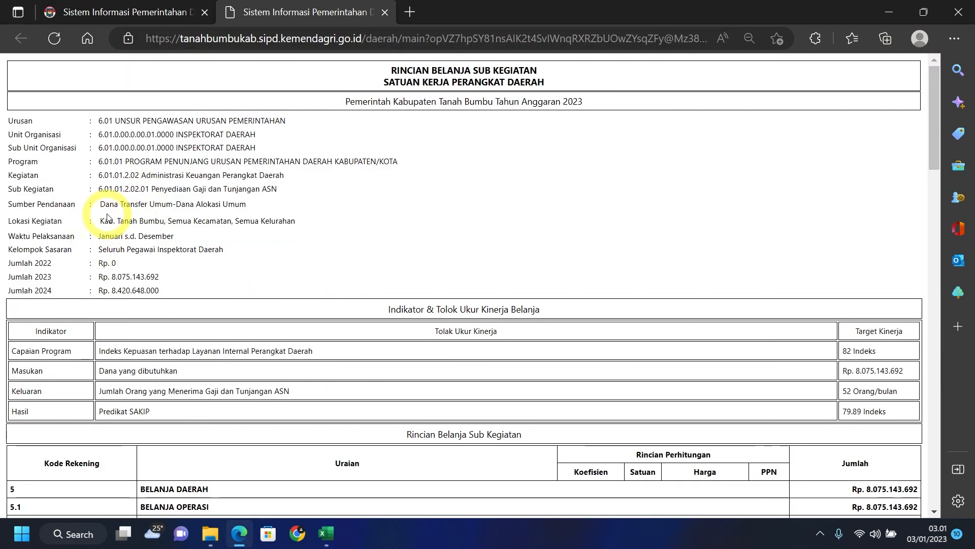
{"action": "left_click_drag", "start_coordinate": [99, 189], "coordinate": [147, 189]}
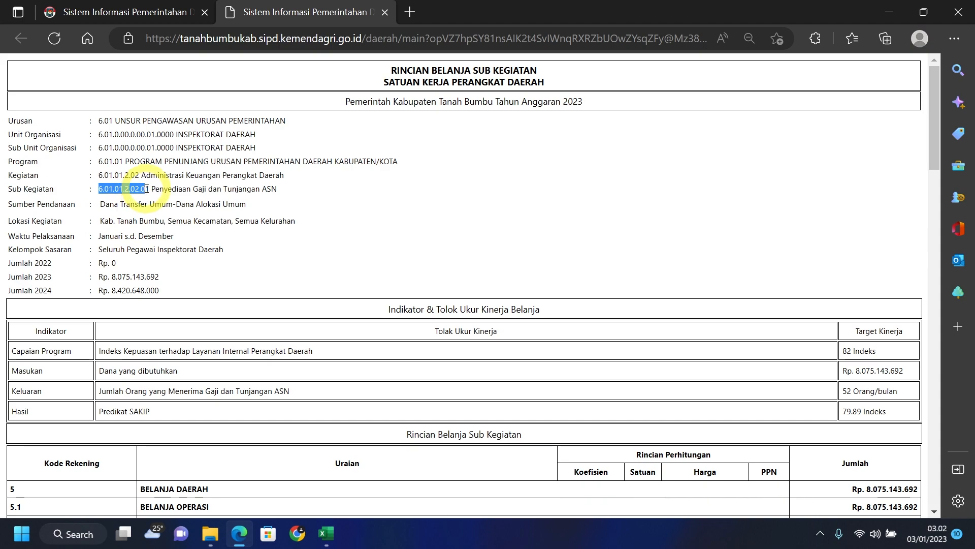
{"action": "key", "text": "ctrl+c"}
{"action": "left_click", "coordinate": [325, 534]}
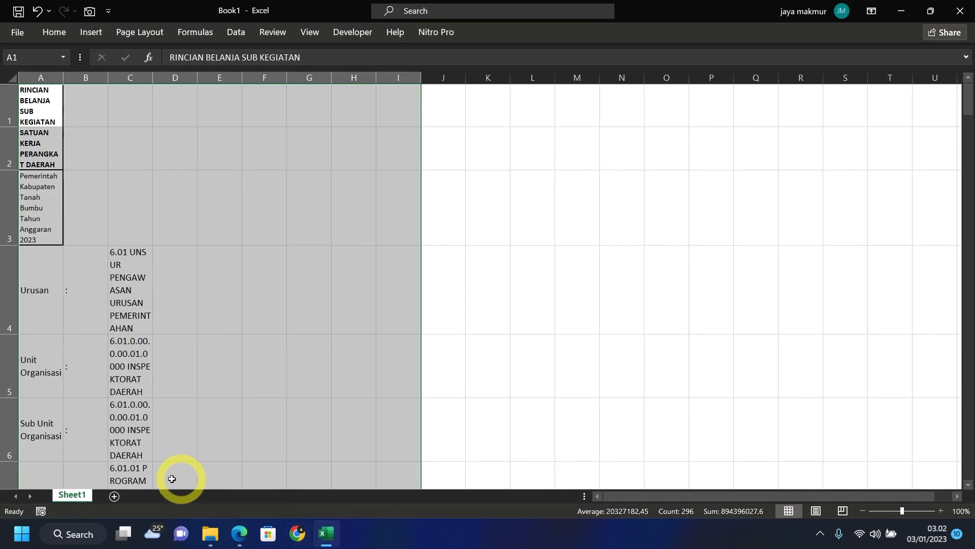
- Name the first sheet 6.01.01.2.02.01 and add a blank second sheet
{"action": "double_click", "coordinate": [79, 495]}
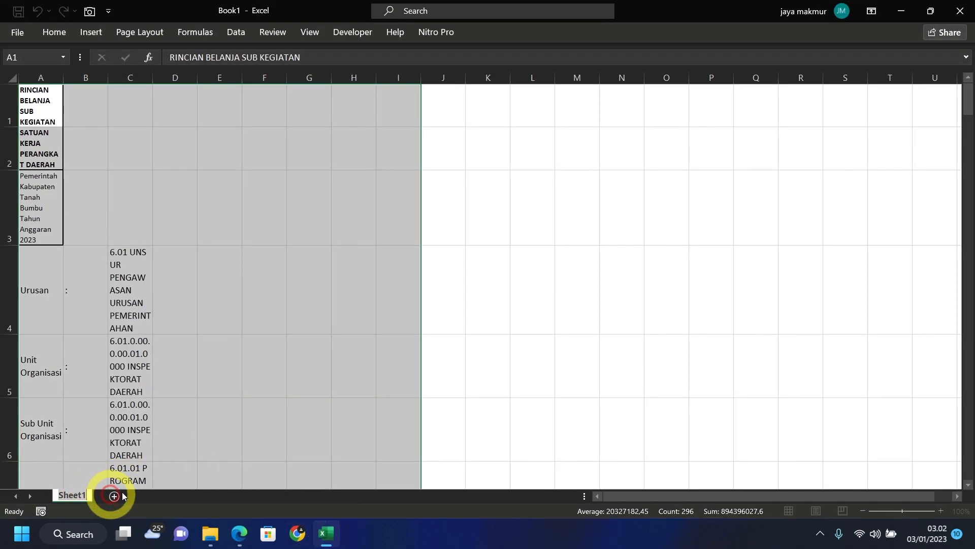
{"action": "key", "text": "ctrl+v"}
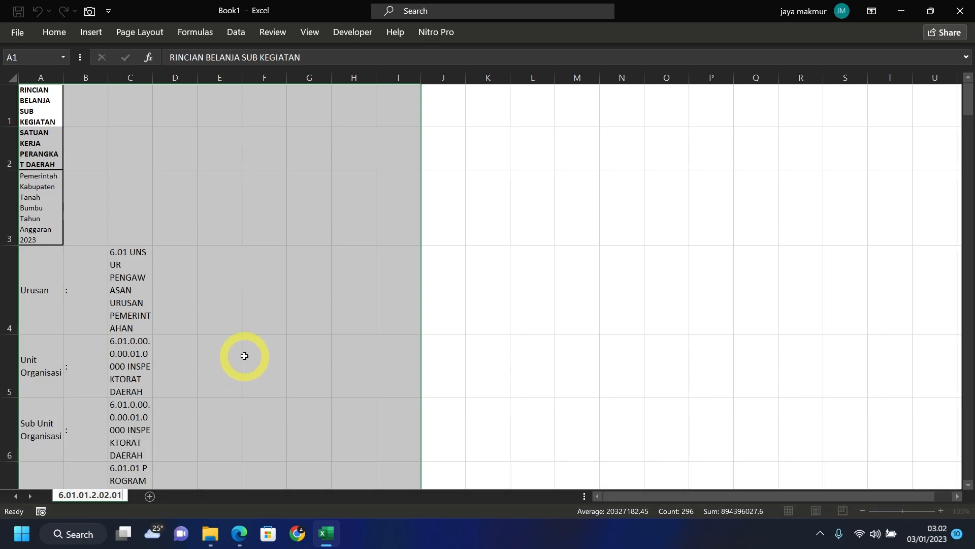
{"action": "left_click", "coordinate": [174, 366]}
{"action": "left_click", "coordinate": [149, 495]}
{"action": "left_click", "coordinate": [239, 533]}
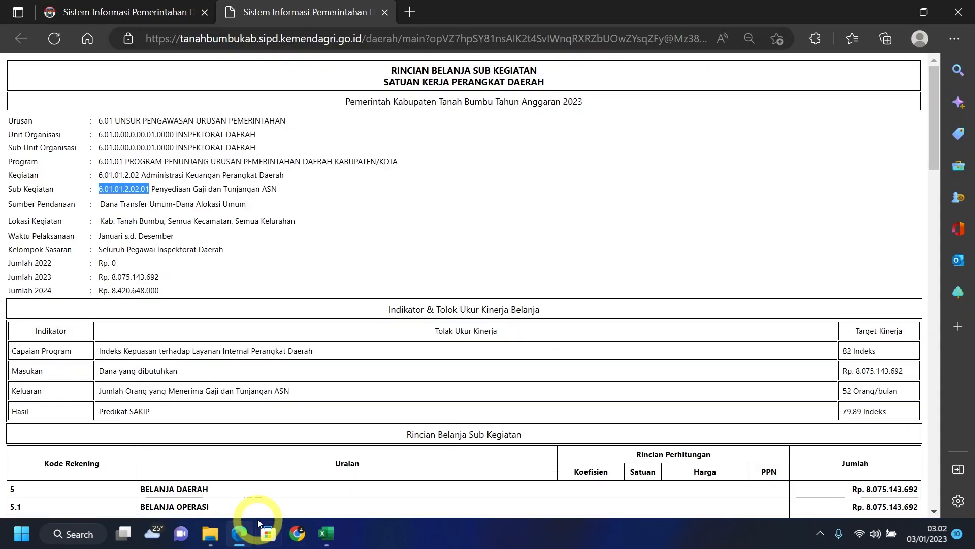
- Open the Cetak Rincian report for Penyediaan Administrasi Pelaksanaan Tugas ASN and select all its text
{"action": "left_click", "coordinate": [385, 12]}
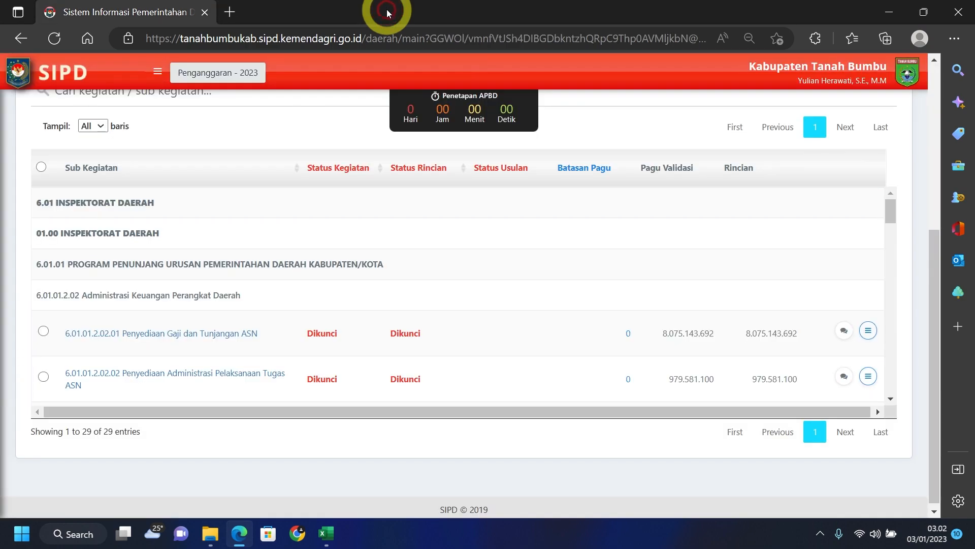
{"action": "scroll", "coordinate": [670, 309], "scroll_direction": "down", "scroll_amount": 1}
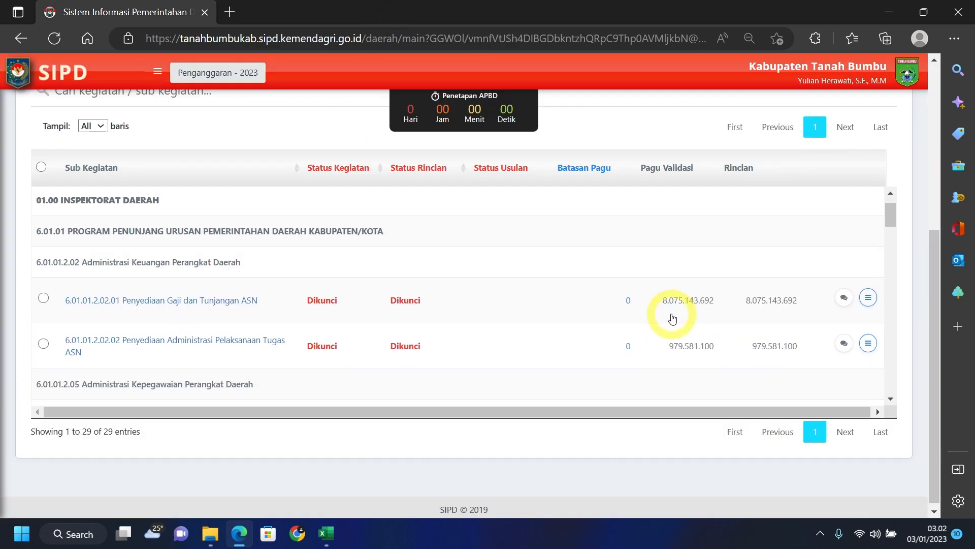
{"action": "left_click", "coordinate": [868, 345]}
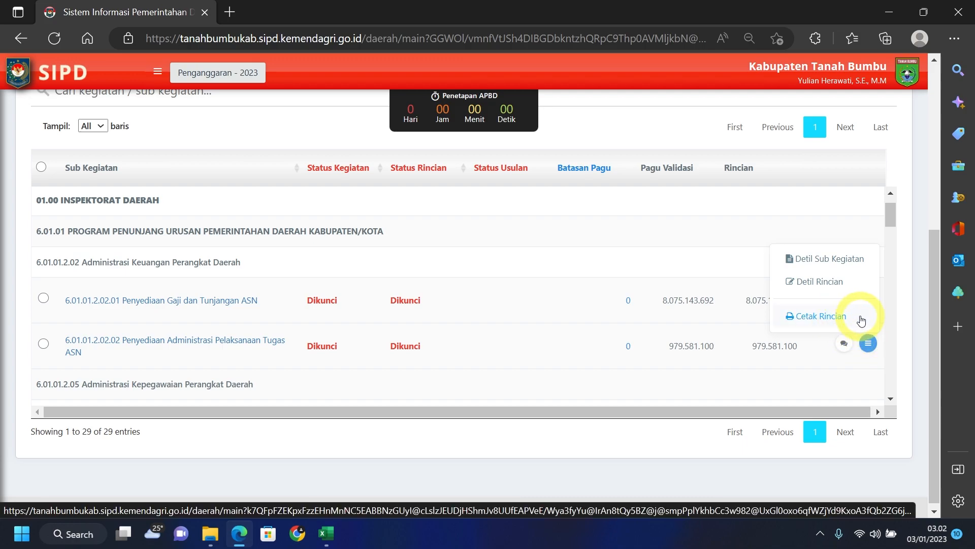
{"action": "left_click", "coordinate": [861, 320]}
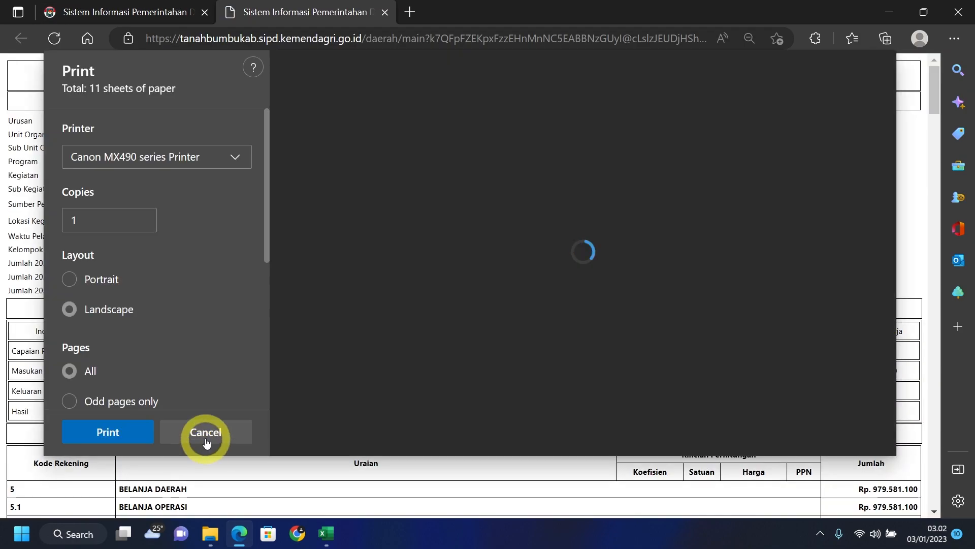
{"action": "left_click", "coordinate": [208, 434]}
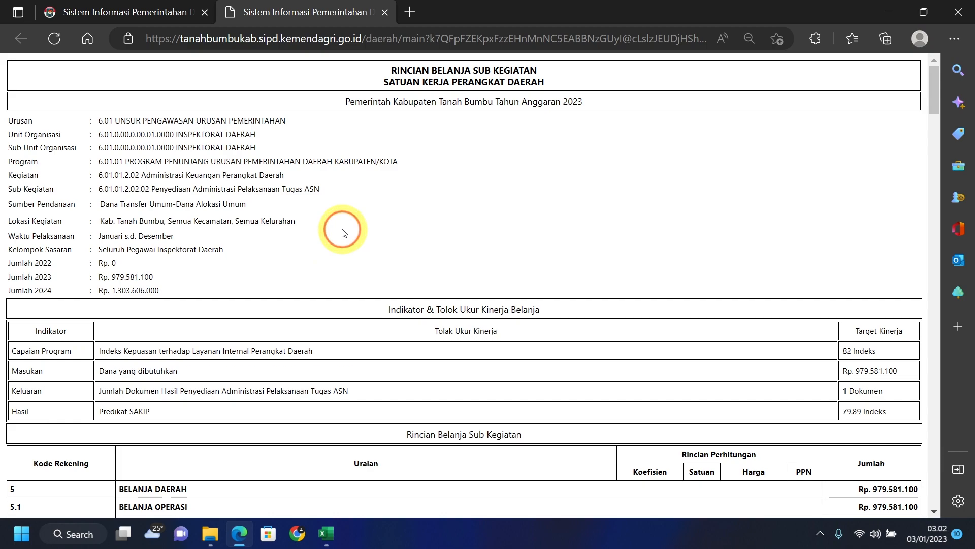
{"action": "key", "text": "ctrl+a"}
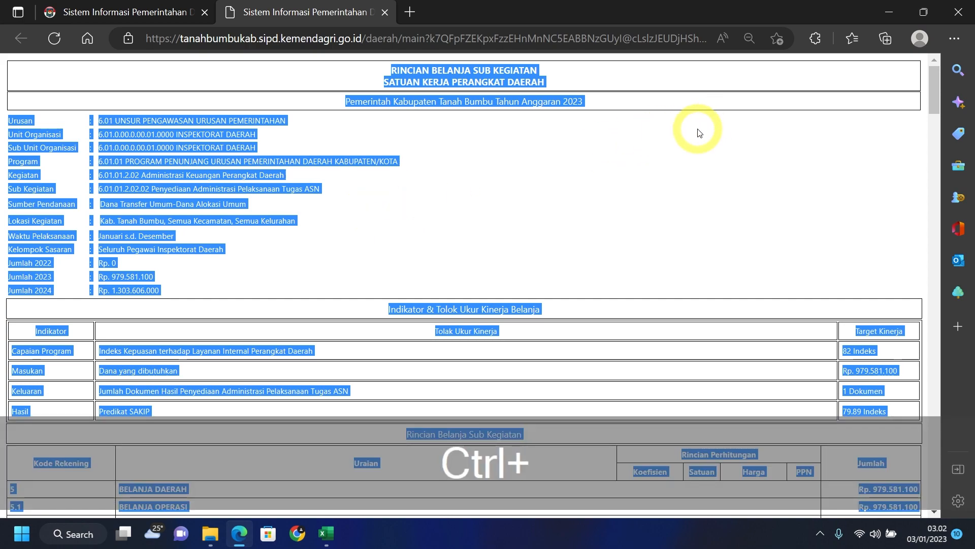
- Paste the copied report into the blank second sheet
{"action": "mouse_move", "coordinate": [331, 544]}
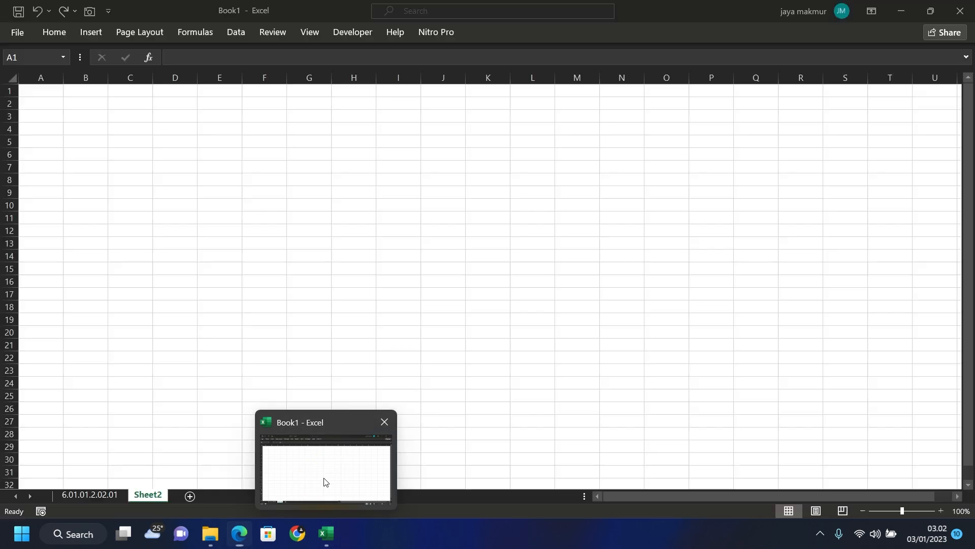
{"action": "left_click", "coordinate": [322, 481]}
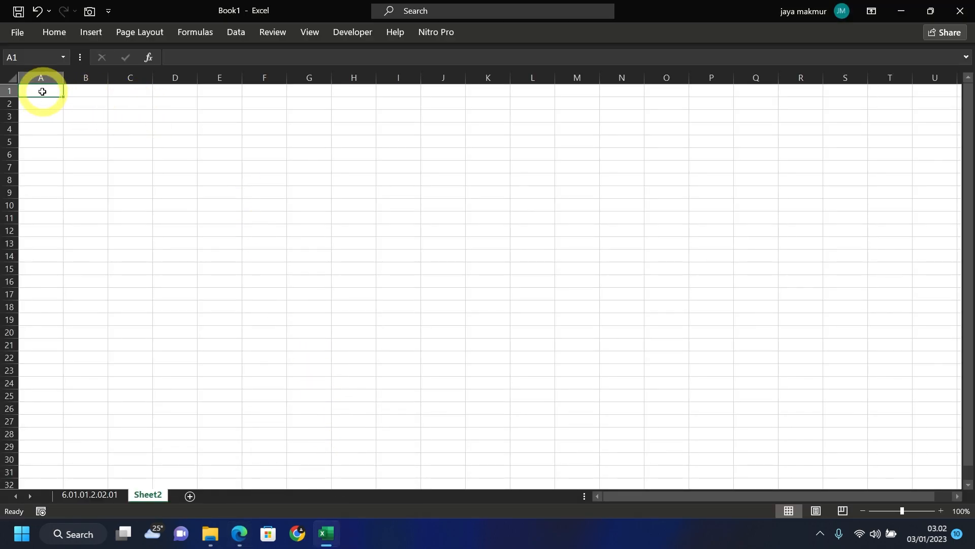
{"action": "key", "text": "ctrl+v"}
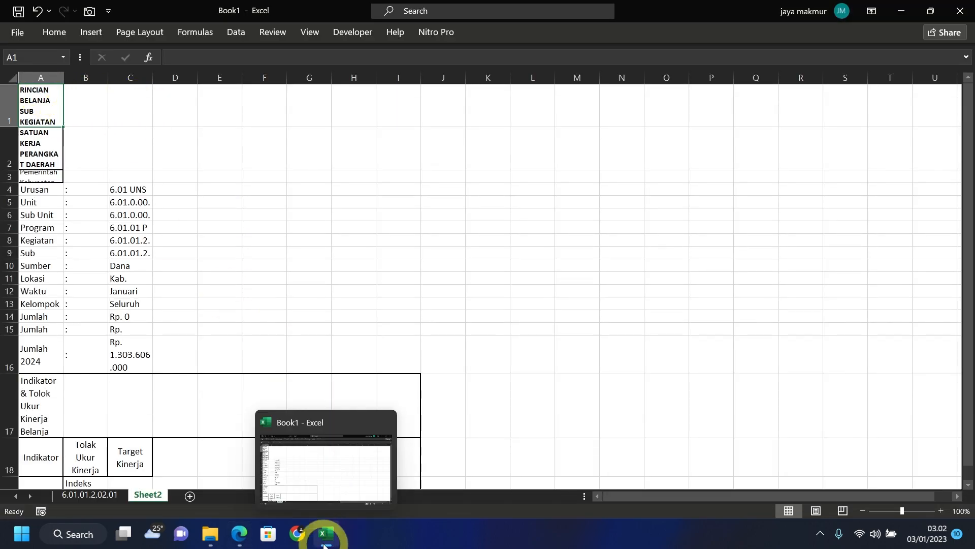
- Rename Sheet2 to the Sub Kegiatan code 6.01.01.2.02.02 copied from the report
{"action": "left_click", "coordinate": [240, 533]}
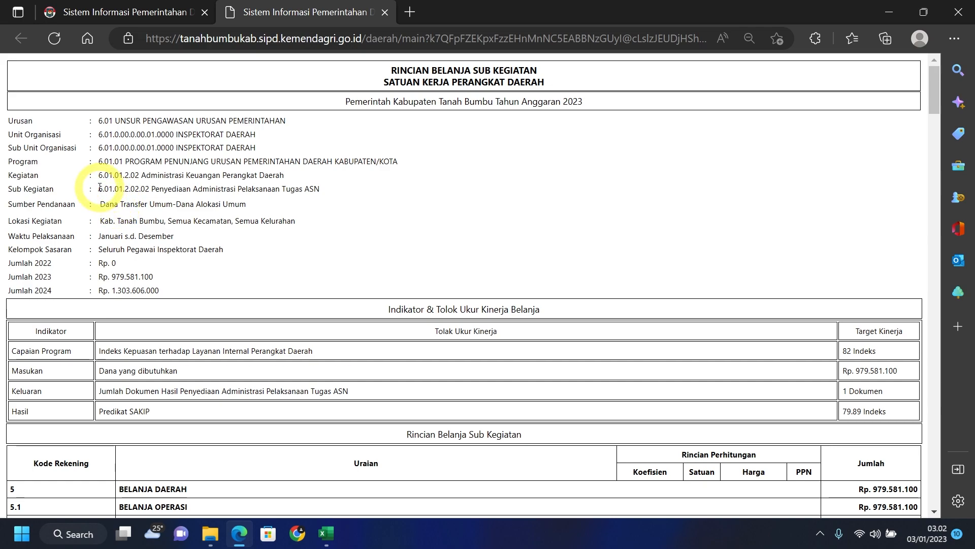
{"action": "left_click_drag", "start_coordinate": [100, 187], "coordinate": [150, 188]}
{"action": "key", "text": "ctrl+c"}
{"action": "left_click", "coordinate": [327, 479]}
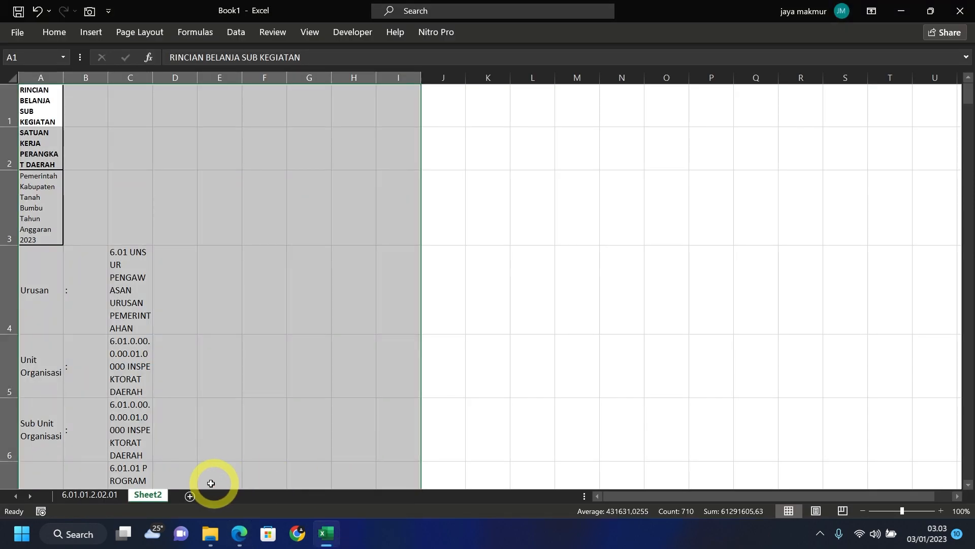
{"action": "double_click", "coordinate": [152, 495]}
{"action": "key", "text": "ctrl+v"}
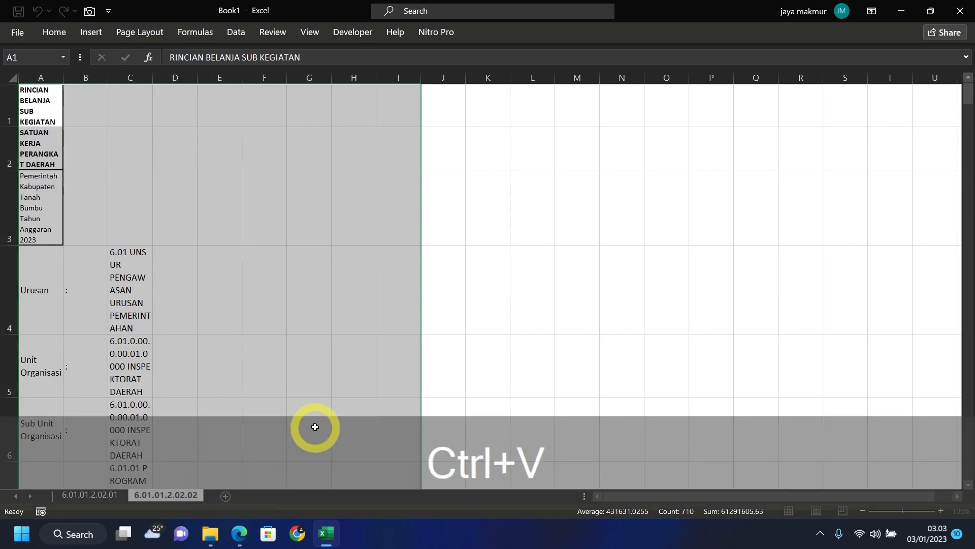
{"action": "left_click", "coordinate": [287, 434]}
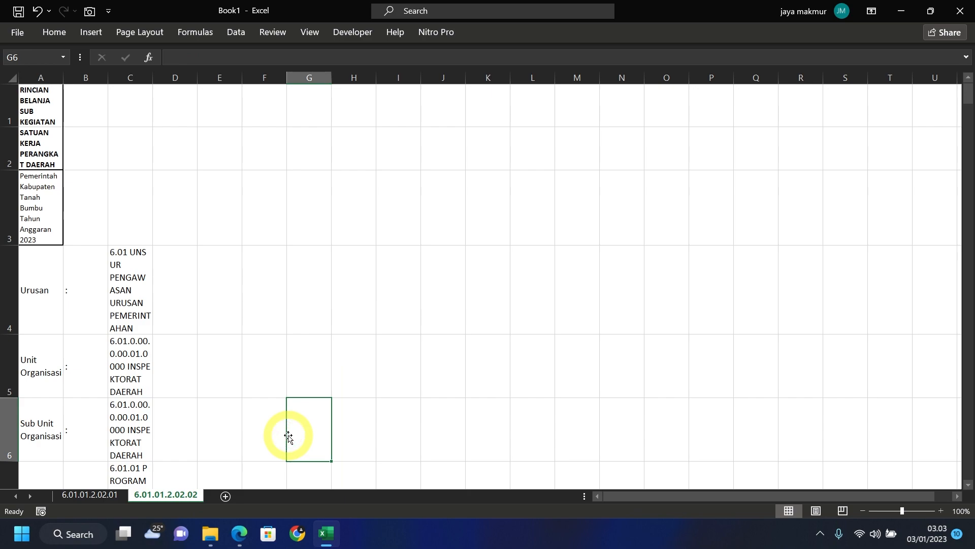
{"action": "left_click", "coordinate": [239, 533]}
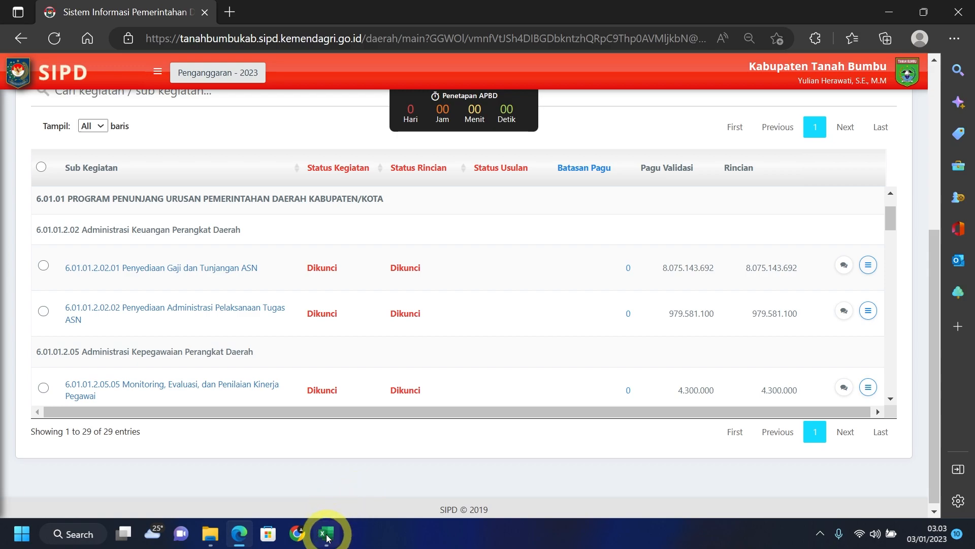
- Bring Book1 back and switch to the 6.01.01.2.02.01 sheet
{"action": "mouse_move", "coordinate": [327, 537]}
{"action": "left_click", "coordinate": [326, 501]}
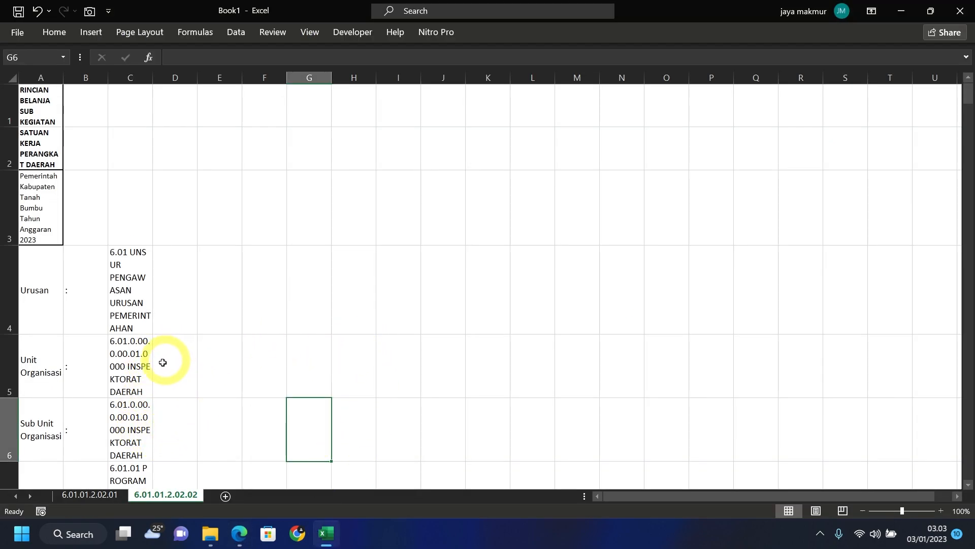
{"action": "left_click", "coordinate": [250, 294]}
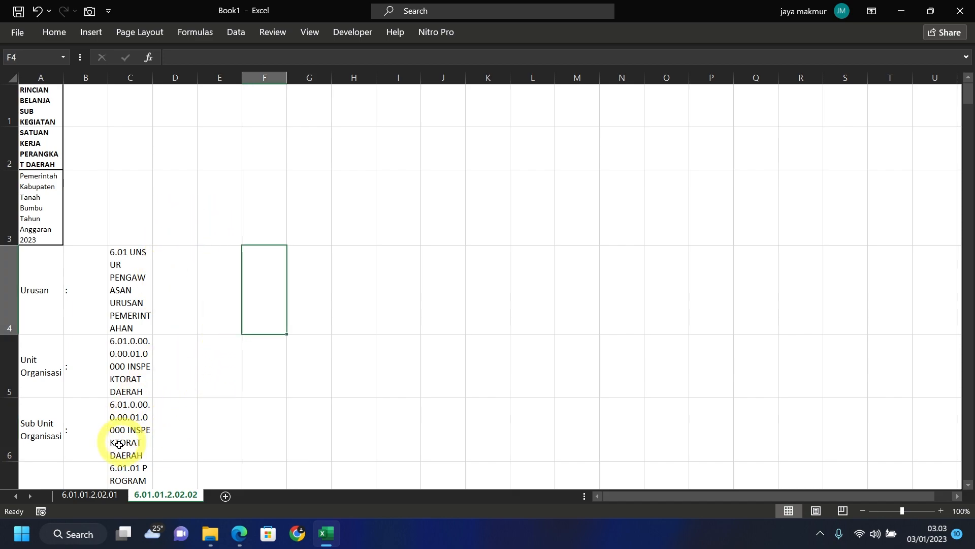
{"action": "left_click", "coordinate": [99, 497]}
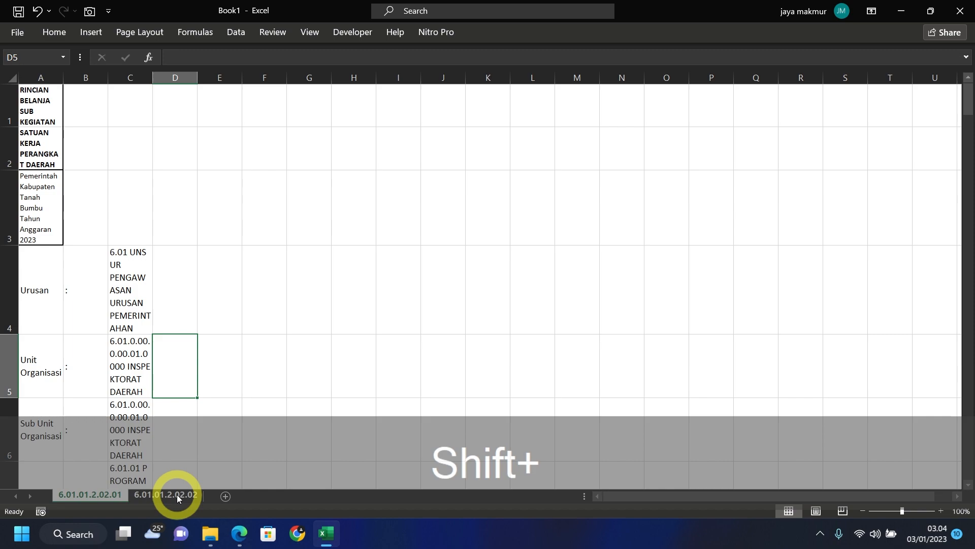
- Group sheets 6.01.01.2.02.01 and 6.01.01.2.02.02 together, then return to cell A1
{"action": "left_click", "coordinate": [181, 492], "text": "shift"}
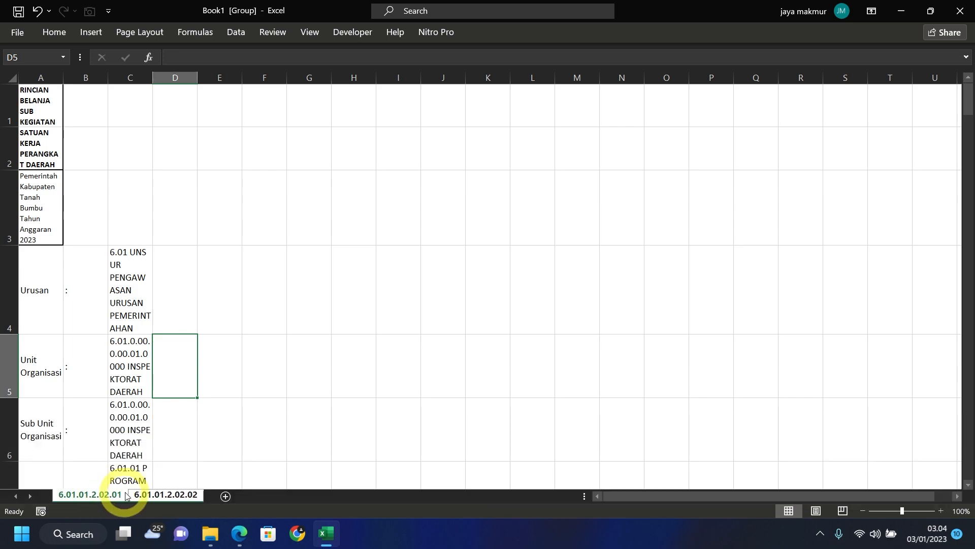
{"action": "right_click", "coordinate": [169, 496]}
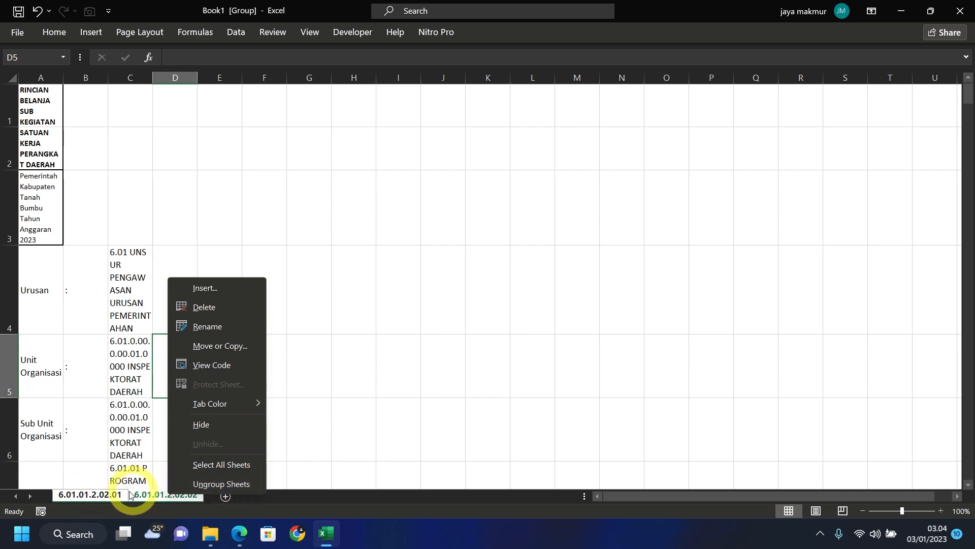
{"action": "left_click", "coordinate": [127, 240]}
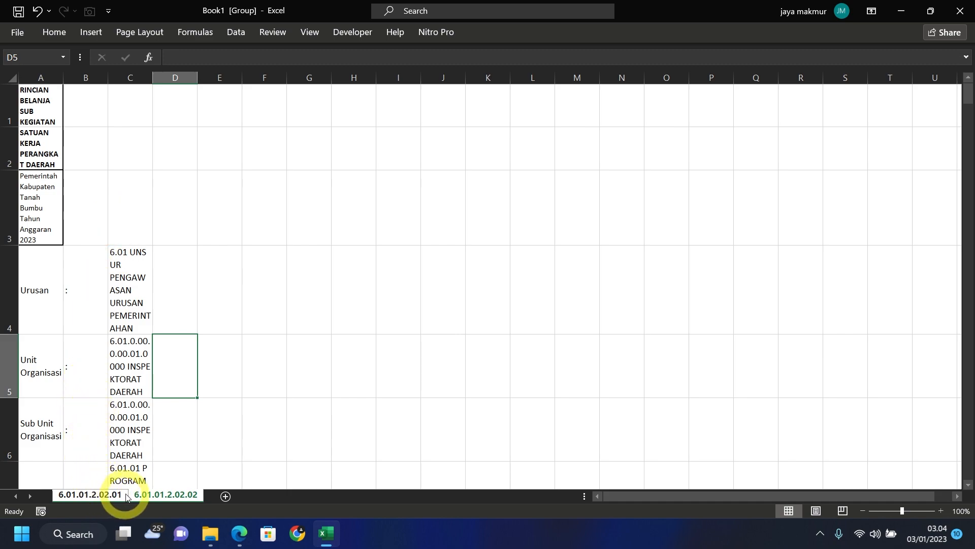
{"action": "left_click", "coordinate": [22, 89]}
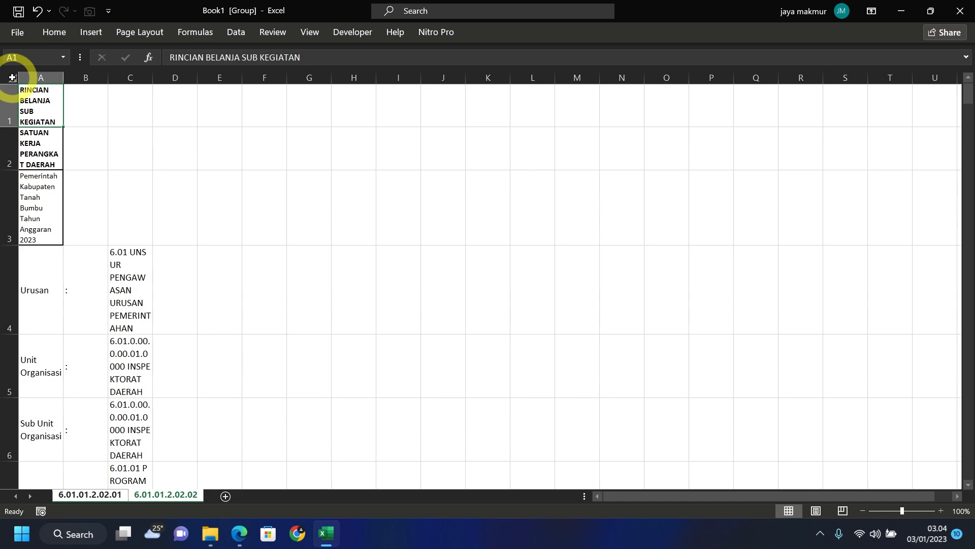
- Select all cells, switch Wrap Text off, and unmerge every merged cell
{"action": "left_click", "coordinate": [12, 78]}
{"action": "left_click", "coordinate": [51, 32]}
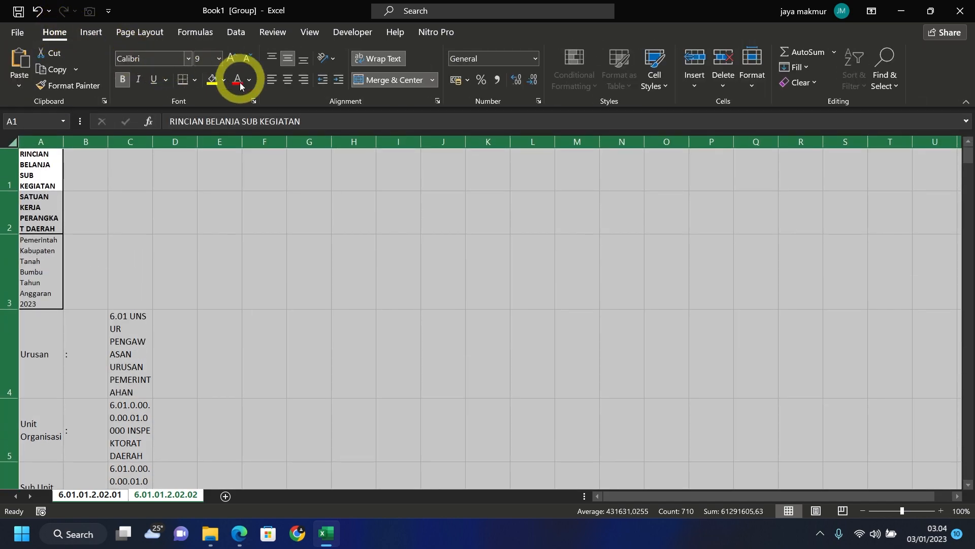
{"action": "left_click", "coordinate": [386, 58]}
{"action": "left_click", "coordinate": [386, 58]}
{"action": "left_click", "coordinate": [386, 58]}
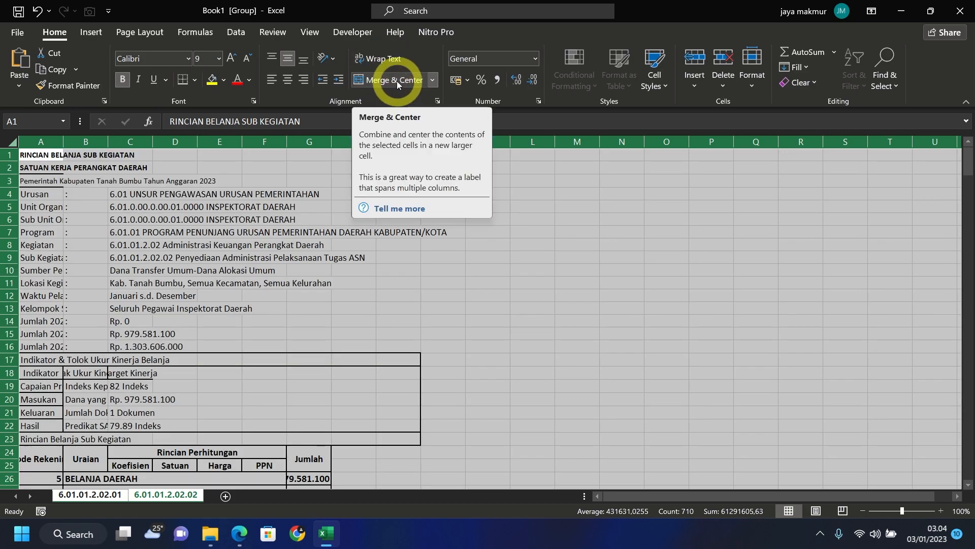
{"action": "left_click", "coordinate": [397, 81]}
{"action": "left_click", "coordinate": [56, 232]}
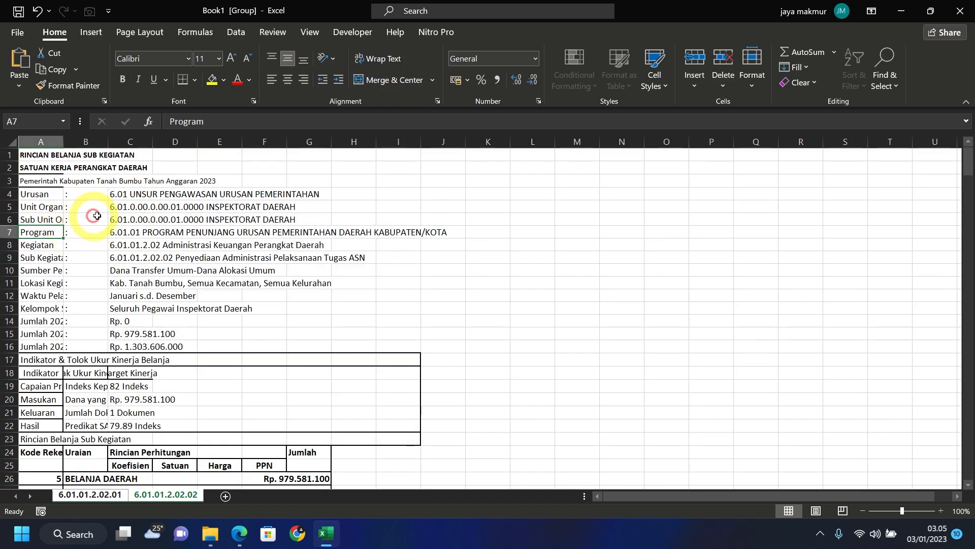
{"action": "right_click", "coordinate": [29, 137]}
- Insert a new blank column A and widen it
{"action": "left_click", "coordinate": [76, 250]}
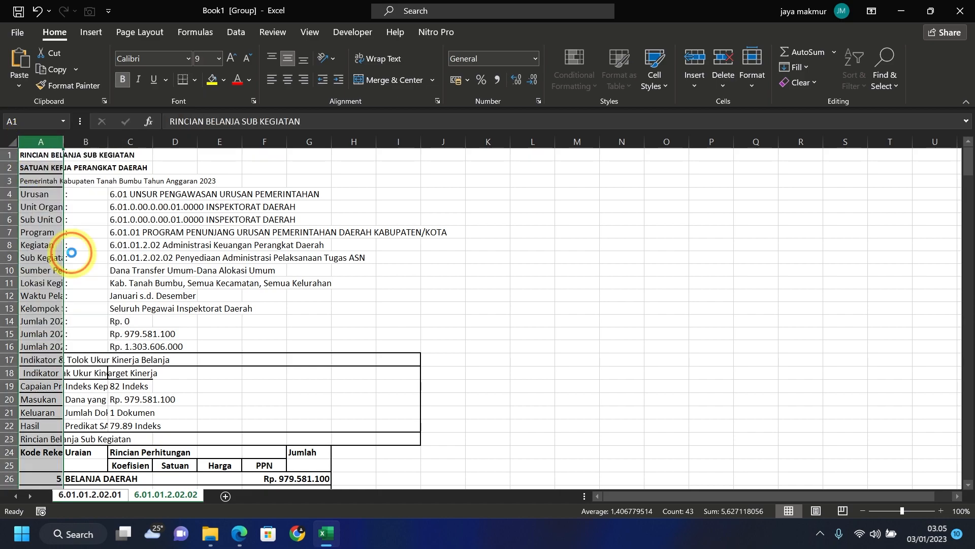
{"action": "left_click", "coordinate": [128, 208]}
{"action": "left_click_drag", "start_coordinate": [63, 143], "coordinate": [140, 143]}
{"action": "left_click", "coordinate": [292, 166]}
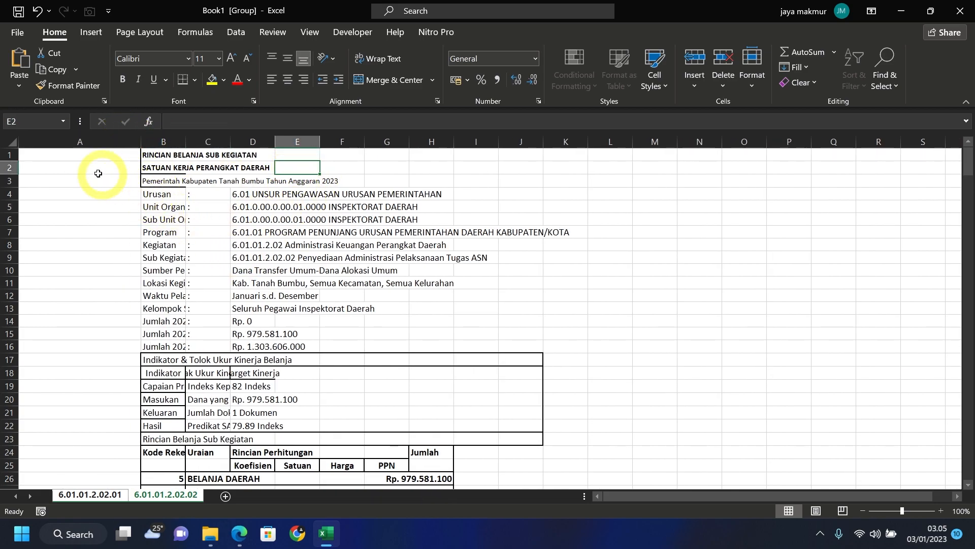
- Delete header rows 1–8, 10–11 and 13–24 above the expense table
{"action": "left_click", "coordinate": [8, 154]}
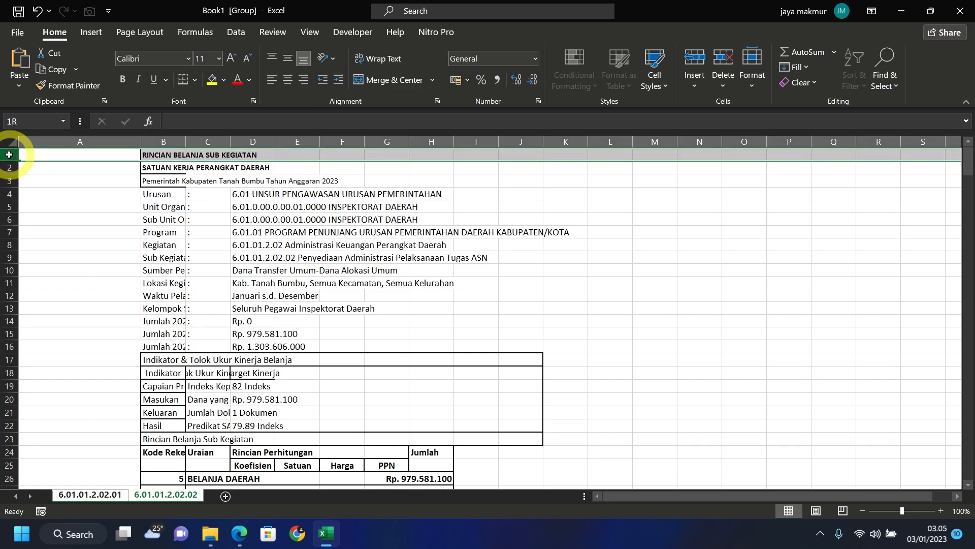
{"action": "left_click_drag", "start_coordinate": [7, 157], "coordinate": [9, 245]}
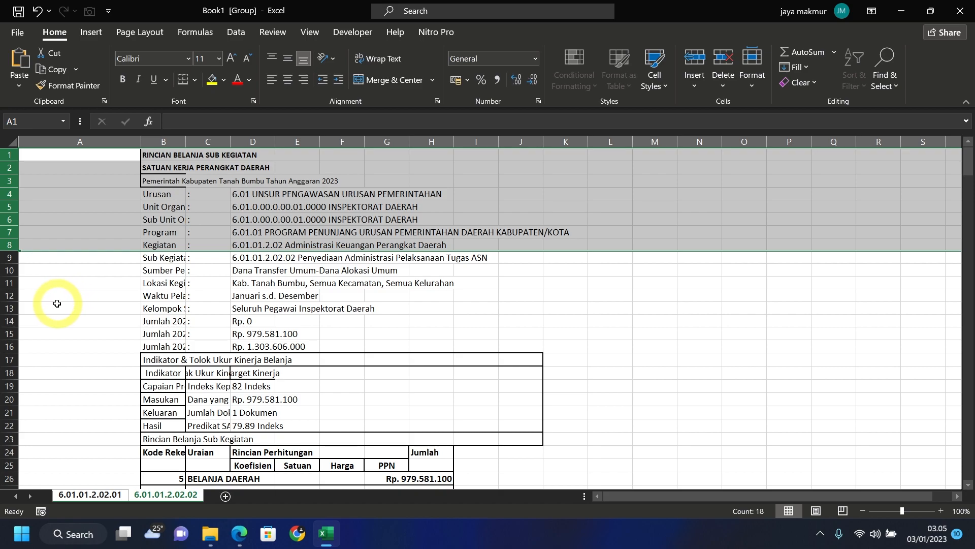
{"action": "left_click", "coordinate": [5, 271], "text": "ctrl"}
{"action": "left_click_drag", "start_coordinate": [5, 270], "coordinate": [4, 283]}
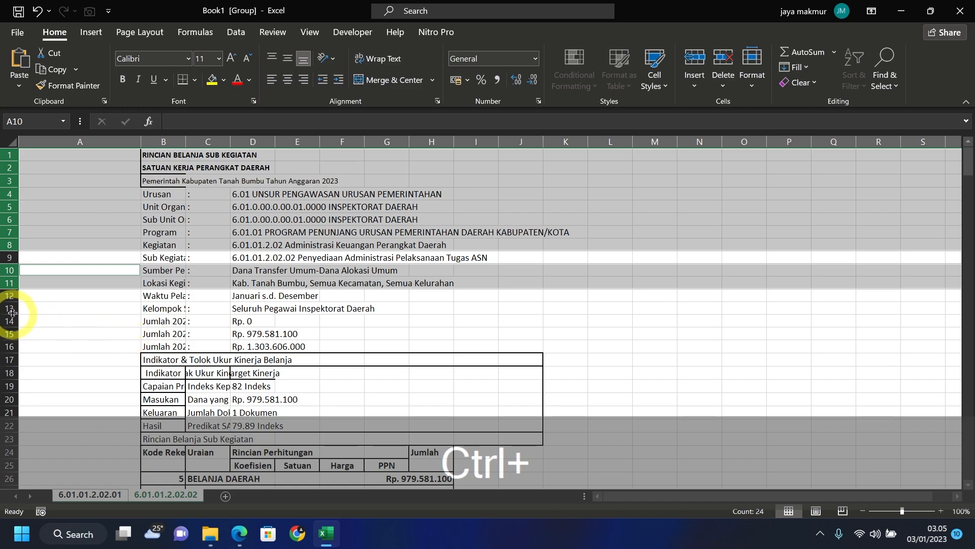
{"action": "left_click_drag", "start_coordinate": [5, 309], "coordinate": [18, 509]}
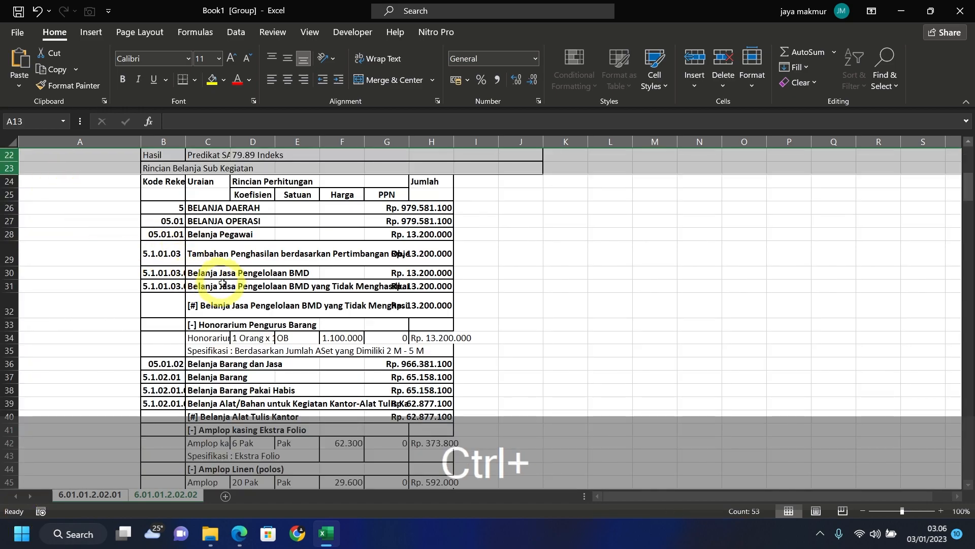
{"action": "scroll", "coordinate": [226, 284], "scroll_direction": "up", "scroll_amount": 3}
{"action": "right_click", "coordinate": [22, 210]}
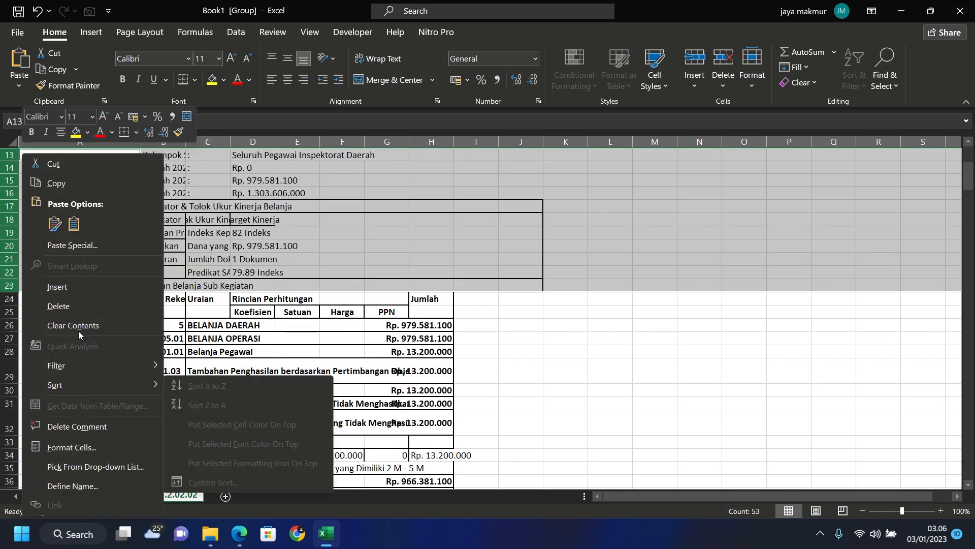
{"action": "left_click", "coordinate": [71, 308]}
- Widen column B, delete the PPN column, and widen the Jumlah column G to fit amounts
{"action": "left_click_drag", "start_coordinate": [187, 141], "coordinate": [546, 143]}
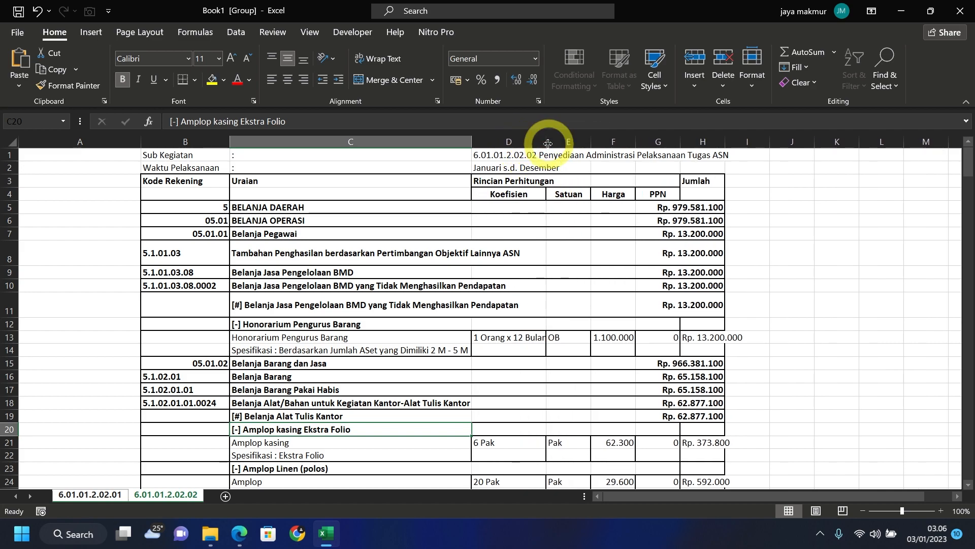
{"action": "left_click", "coordinate": [658, 140]}
{"action": "right_click", "coordinate": [659, 141]}
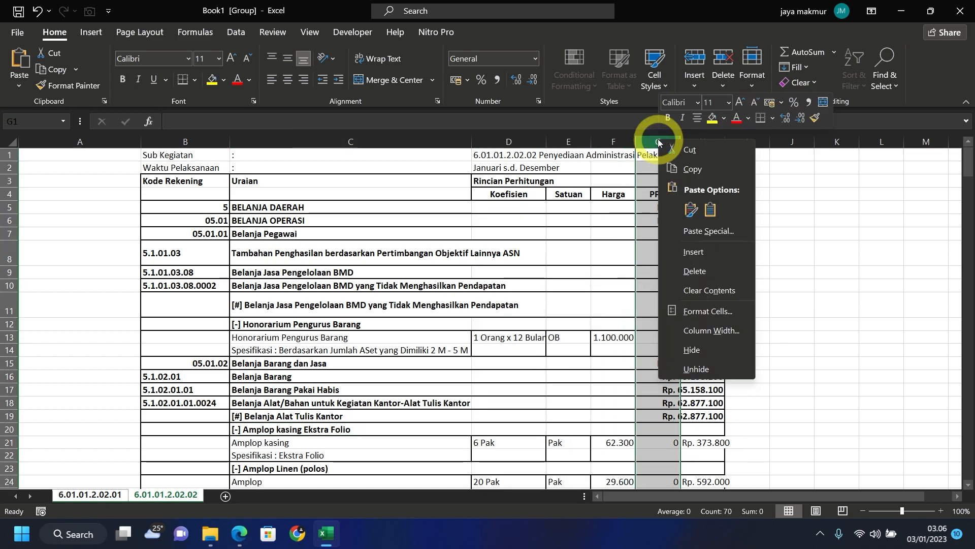
{"action": "left_click", "coordinate": [702, 271]}
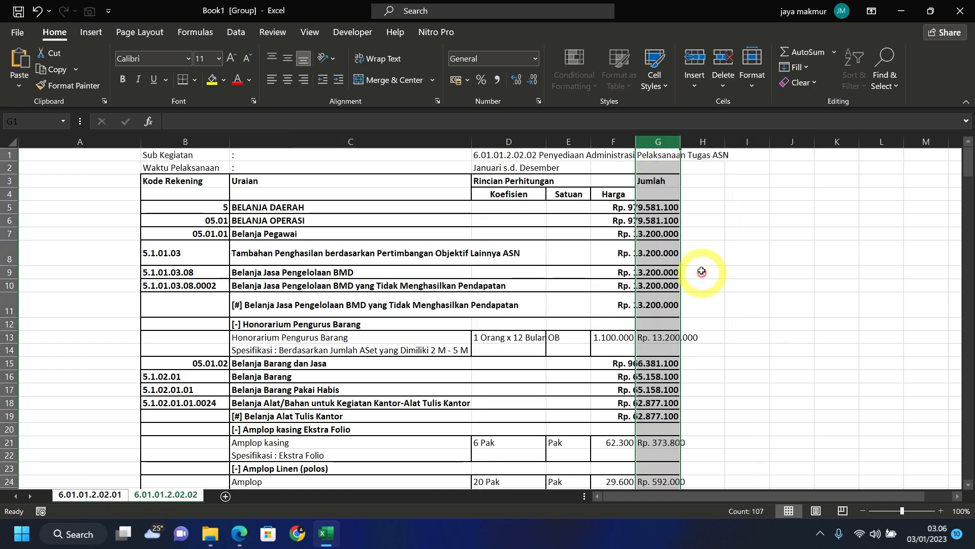
{"action": "left_click", "coordinate": [744, 220]}
{"action": "left_click_drag", "start_coordinate": [681, 142], "coordinate": [736, 138]}
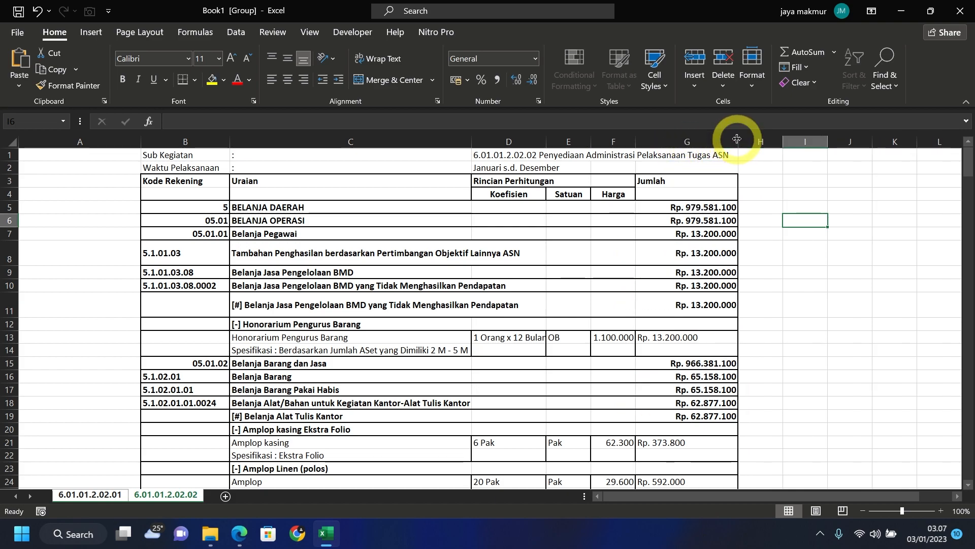
- Make title rows 1 and 2 bold
{"action": "left_click", "coordinate": [293, 158]}
{"action": "left_click_drag", "start_coordinate": [293, 158], "coordinate": [296, 167]}
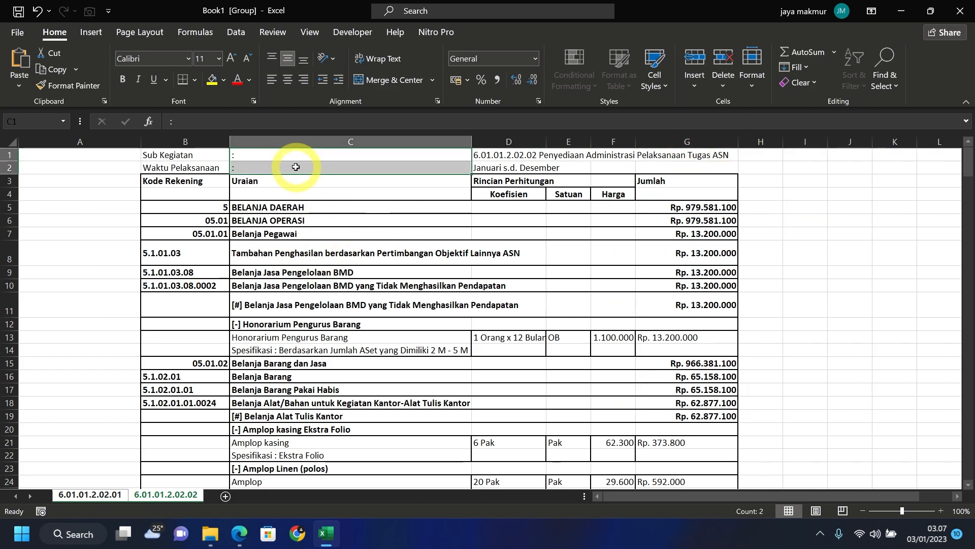
{"action": "left_click", "coordinate": [322, 249]}
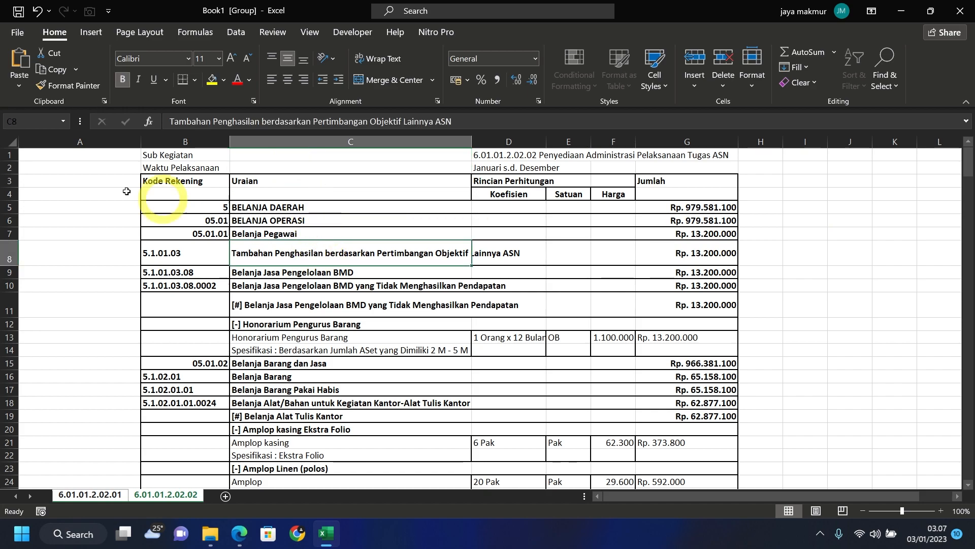
{"action": "left_click", "coordinate": [4, 154]}
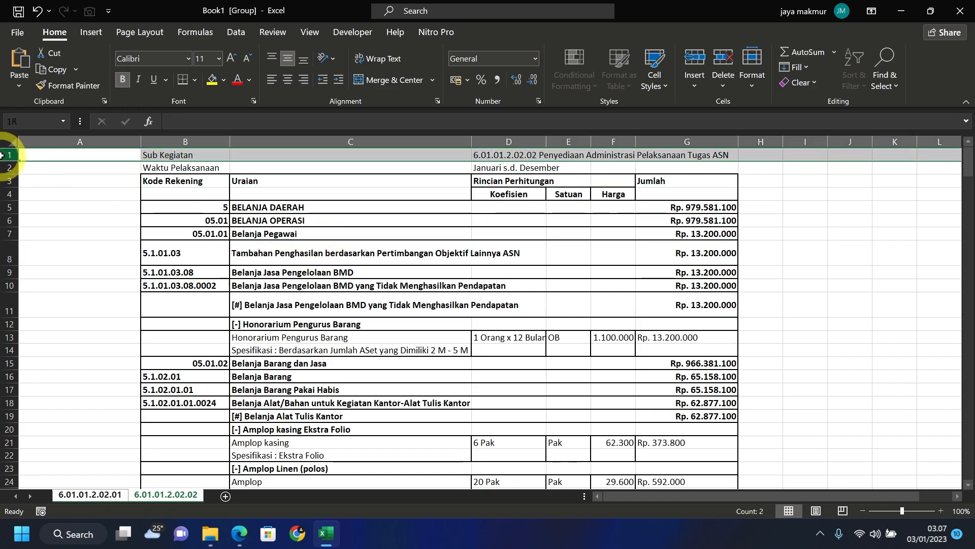
{"action": "left_click_drag", "start_coordinate": [2, 156], "coordinate": [8, 166]}
{"action": "left_click", "coordinate": [124, 80]}
- Left-align the account codes in column B
{"action": "left_click", "coordinate": [208, 220]}
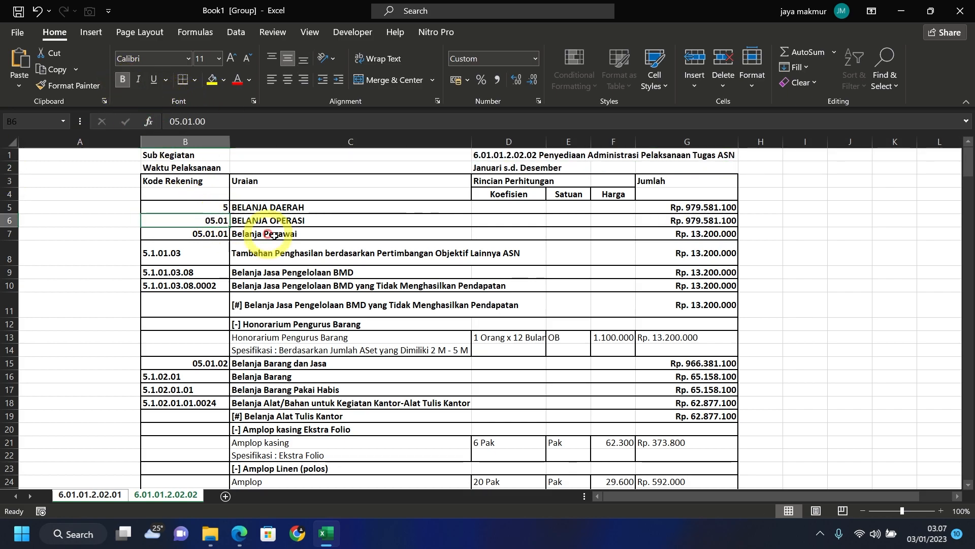
{"action": "left_click", "coordinate": [184, 142]}
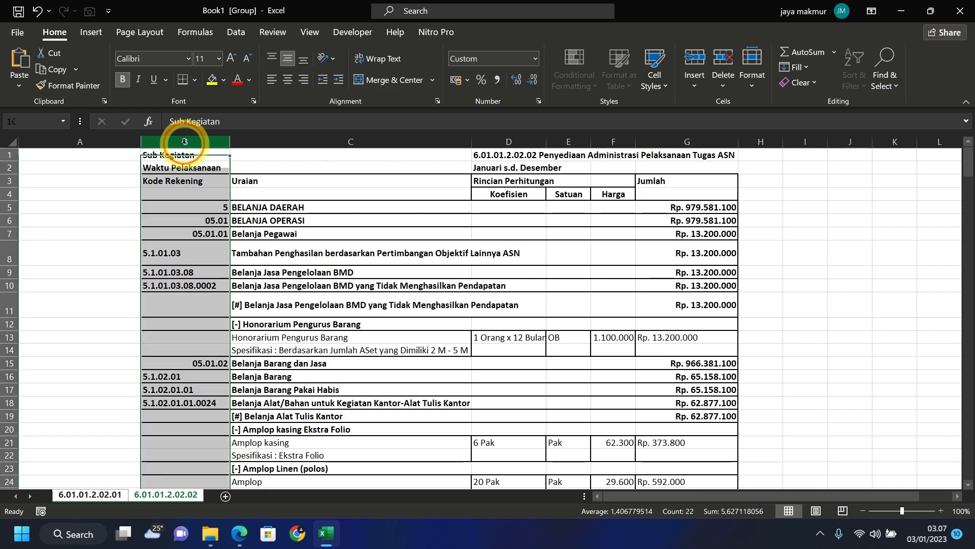
{"action": "left_click", "coordinate": [272, 80]}
{"action": "left_click", "coordinate": [289, 207]}
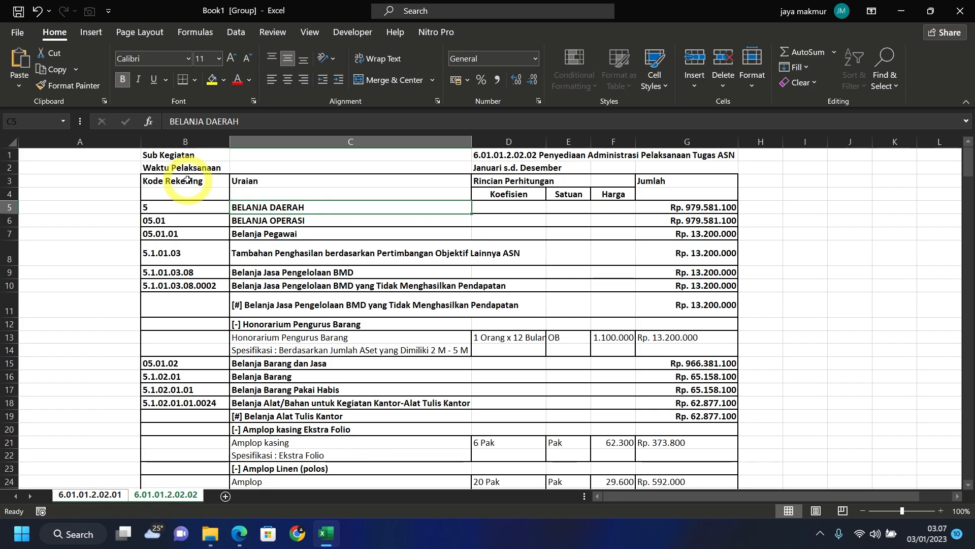
- Merge and centre the Kode Rekening, Uraian, Rincian Perhitungan and Jumlah header cells
{"action": "left_click_drag", "start_coordinate": [187, 180], "coordinate": [189, 190]}
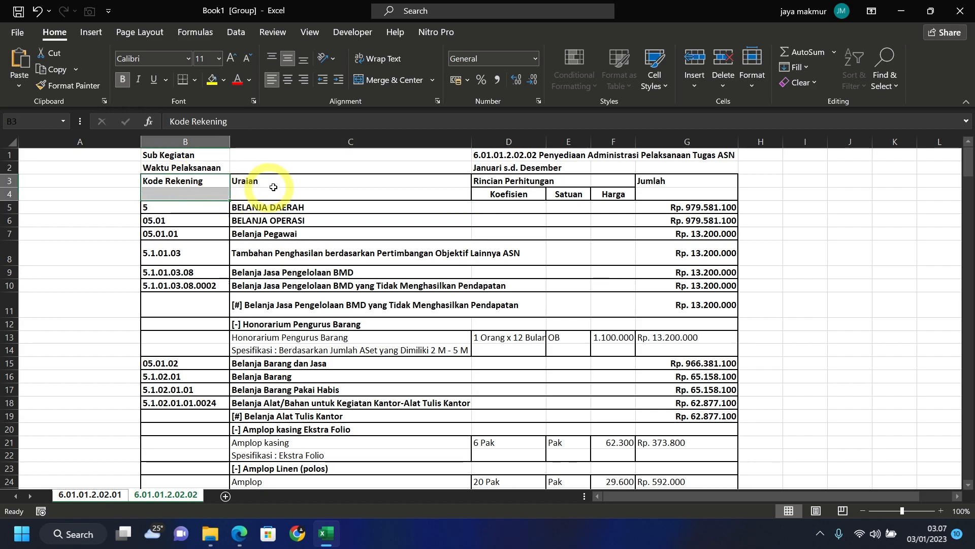
{"action": "left_click_drag", "start_coordinate": [325, 183], "coordinate": [326, 188]}
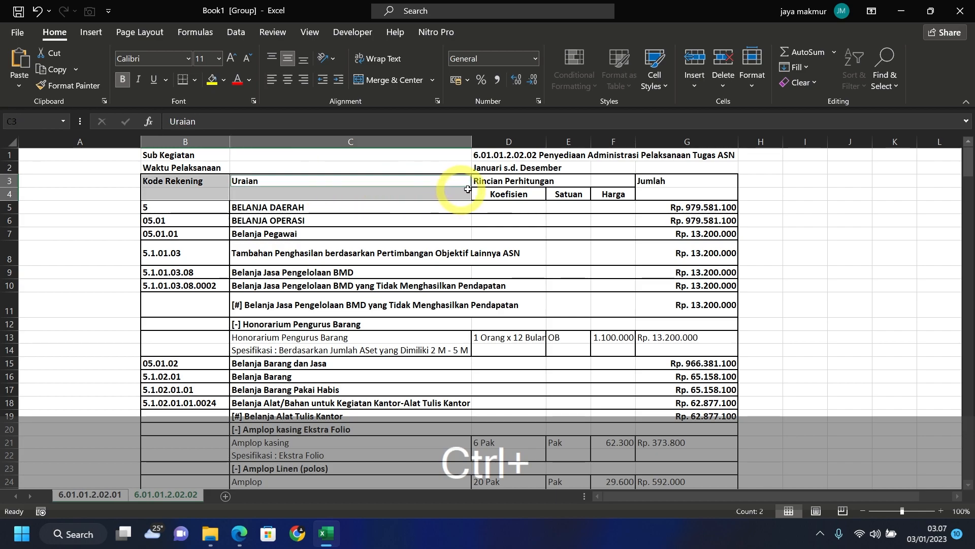
{"action": "left_click_drag", "start_coordinate": [523, 180], "coordinate": [600, 175]}
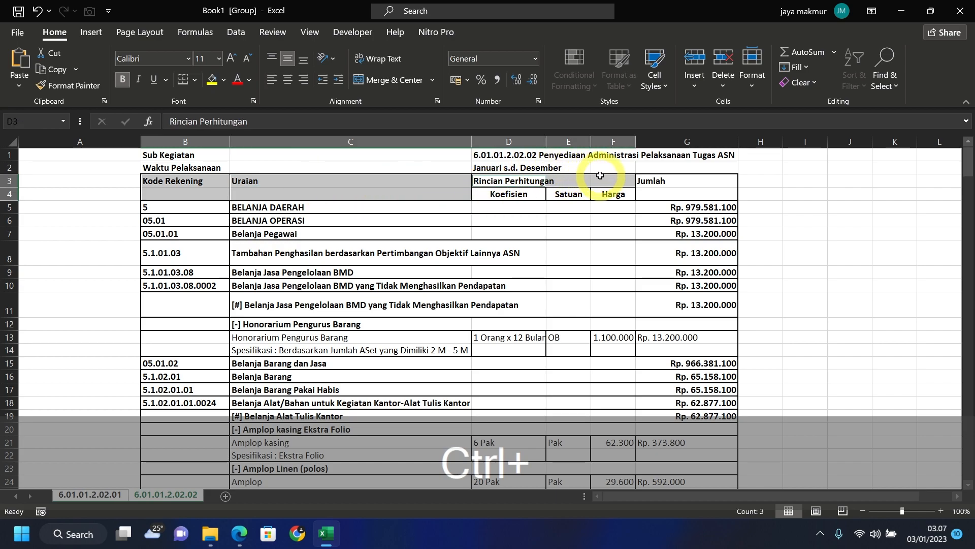
{"action": "left_click", "coordinate": [661, 185], "text": "ctrl"}
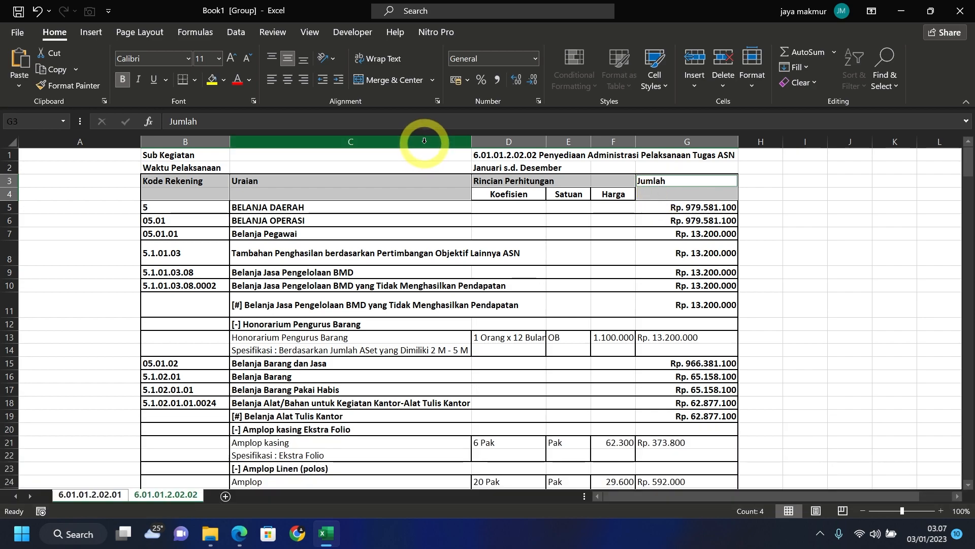
{"action": "left_click", "coordinate": [420, 79]}
{"action": "left_click", "coordinate": [325, 253]}
- Insert a blank row 5 under the headers and copy the Kode Rekening header block
{"action": "left_click", "coordinate": [5, 207]}
{"action": "right_click", "coordinate": [5, 207]}
{"action": "left_click", "coordinate": [41, 346]}
{"action": "left_click", "coordinate": [184, 265]}
{"action": "left_click_drag", "start_coordinate": [186, 187], "coordinate": [188, 211]}
{"action": "key", "text": "ctrl+c"}
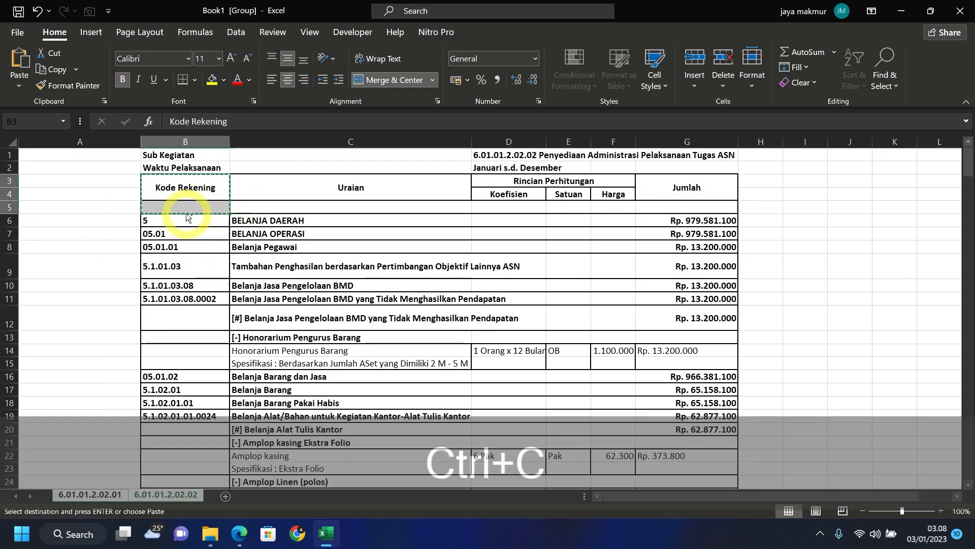
- Paste the Kode Rekening header into A3 and number row 5 from 1 to 7
{"action": "left_click", "coordinate": [99, 190]}
{"action": "key", "text": "ctrl+v"}
{"action": "left_click", "coordinate": [95, 211]}
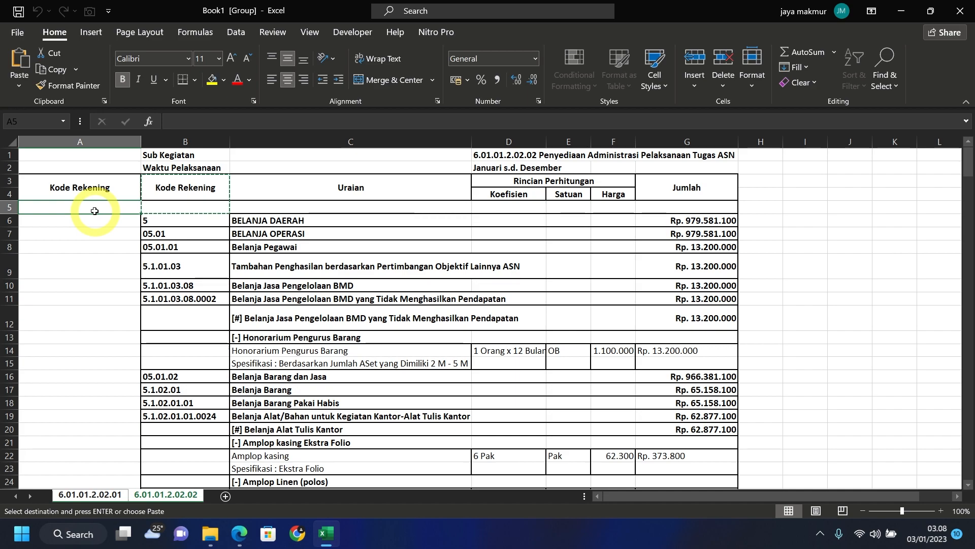
{"action": "type", "text": "1"}
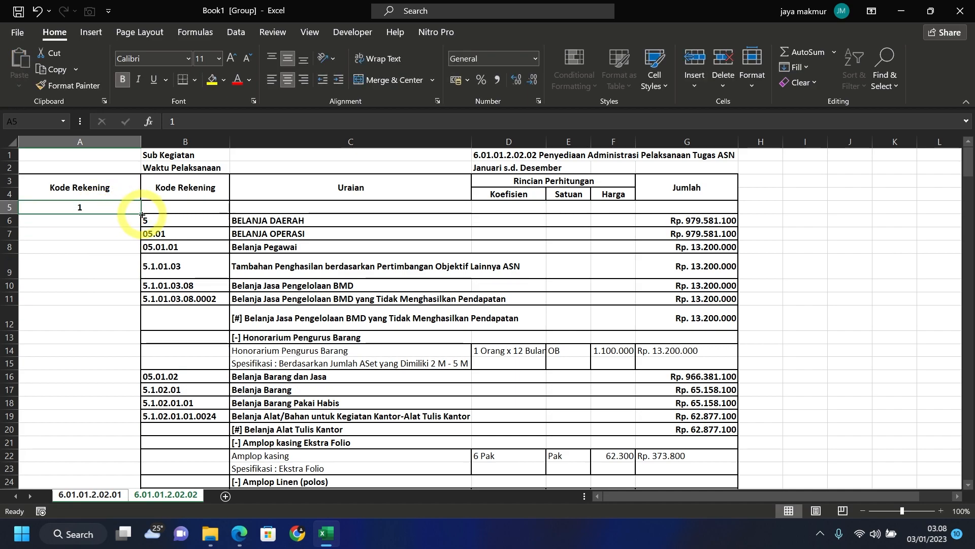
{"action": "left_click_drag", "start_coordinate": [142, 215], "coordinate": [704, 209]}
{"action": "left_click", "coordinate": [192, 282]}
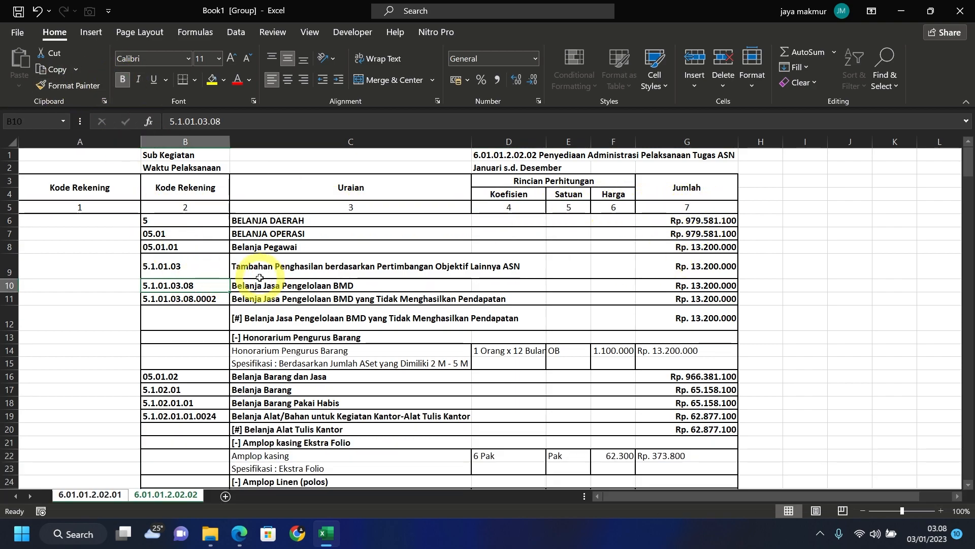
{"action": "left_click", "coordinate": [699, 142]}
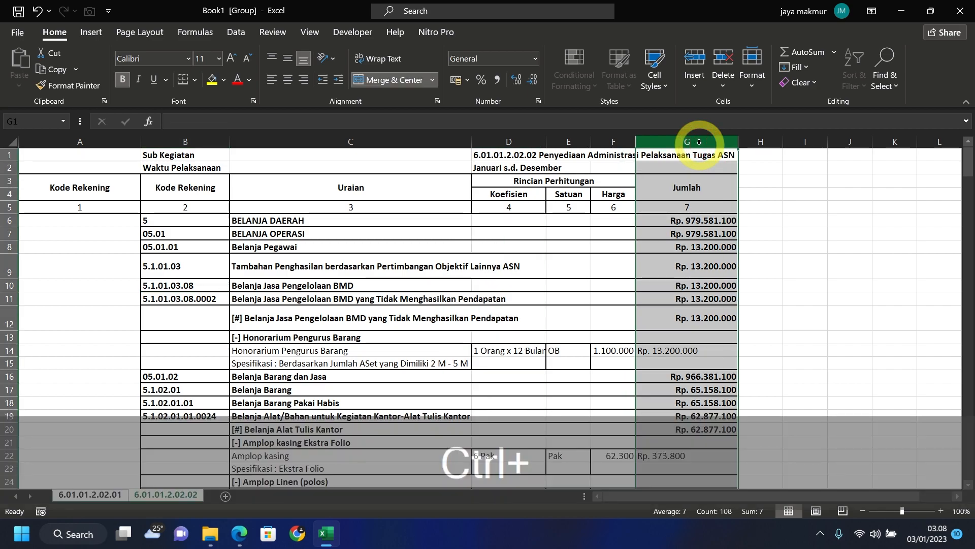
- Replace all 157 'Rp.' prefixes with nothing using Find and Replace
{"action": "key", "text": "ctrl+f"}
{"action": "left_click", "coordinate": [418, 255]}
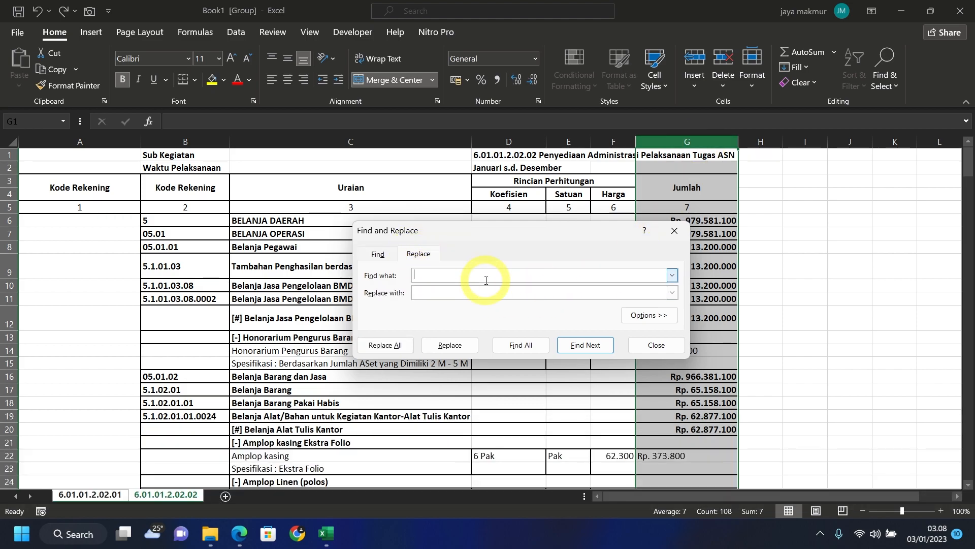
{"action": "type", "text": "R"}
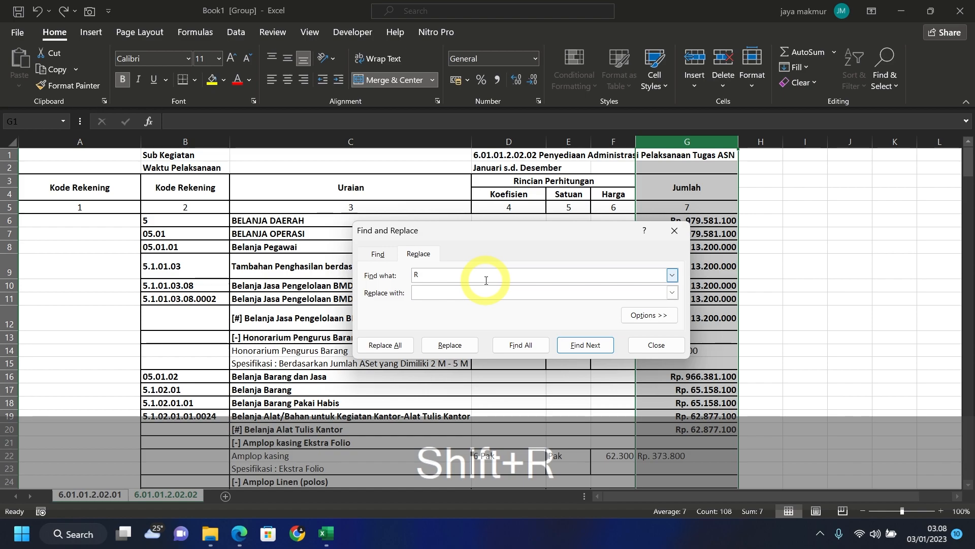
{"action": "type", "text": "p"}
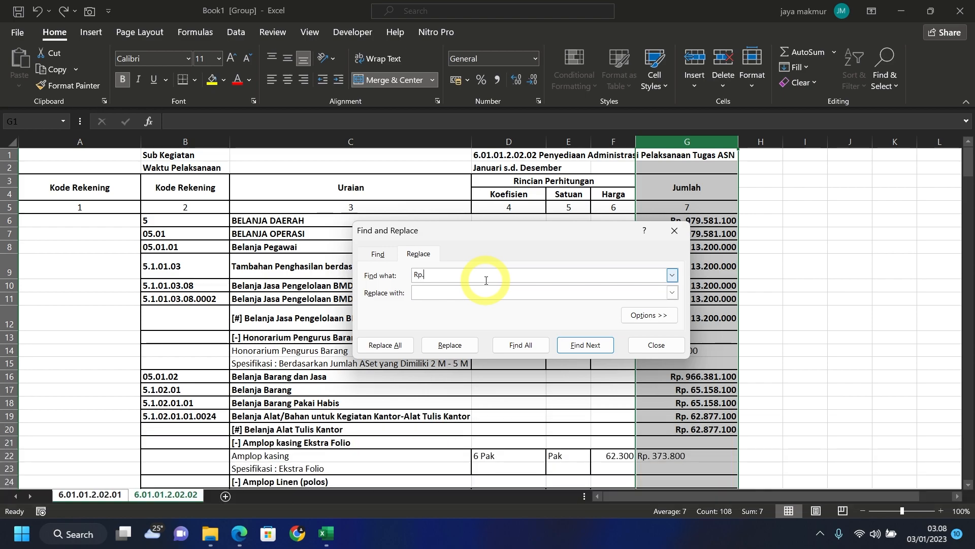
{"action": "type", "text": "."}
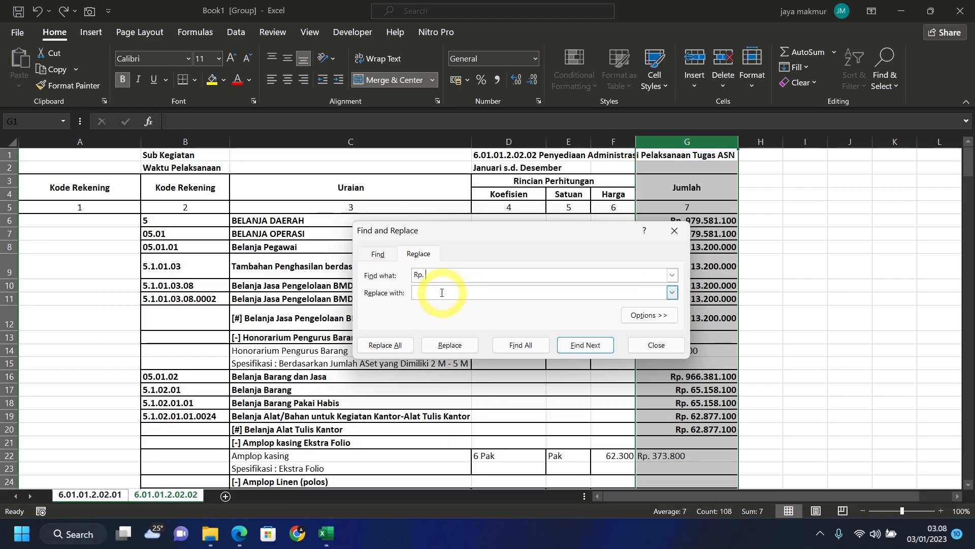
{"action": "left_click", "coordinate": [548, 297]}
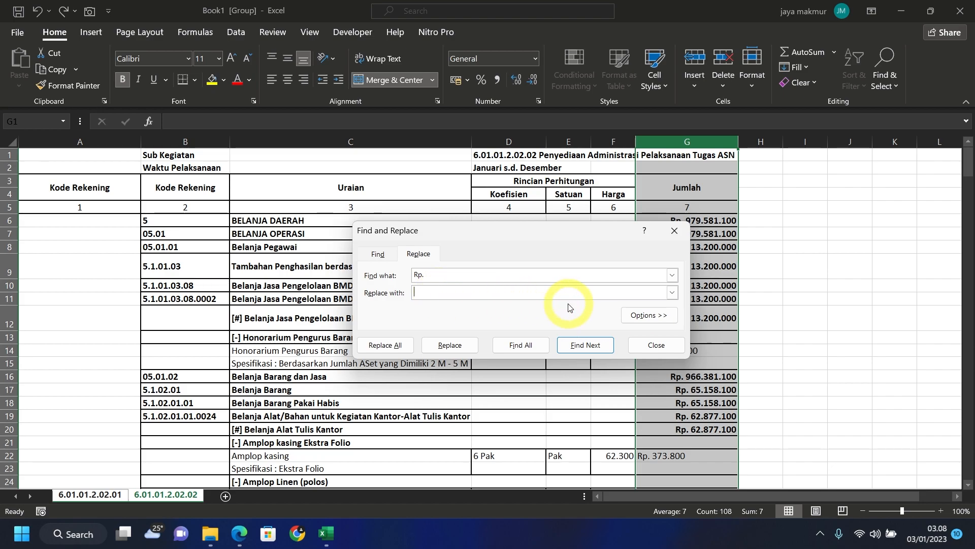
{"action": "left_click", "coordinate": [401, 350]}
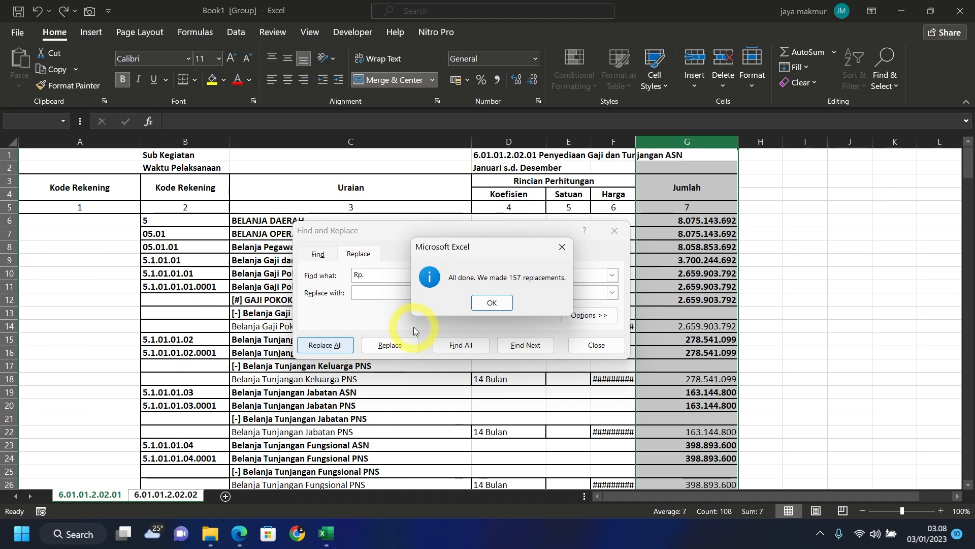
{"action": "key", "text": "Return"}
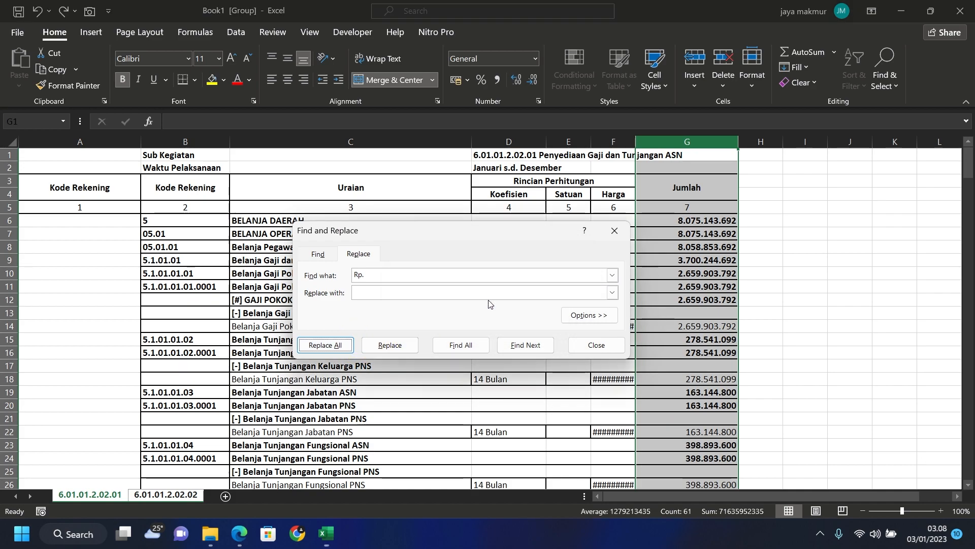
{"action": "left_click", "coordinate": [595, 345]}
{"action": "left_click", "coordinate": [575, 233]}
{"action": "left_click_drag", "start_coordinate": [636, 140], "coordinate": [656, 140]}
{"action": "left_click_drag", "start_coordinate": [791, 142], "coordinate": [967, 141]}
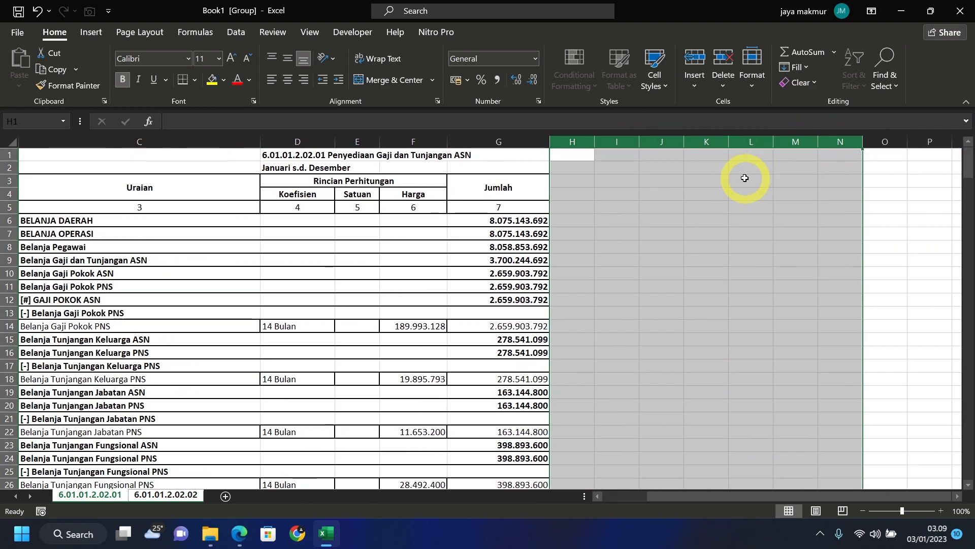
{"action": "right_click", "coordinate": [839, 145]}
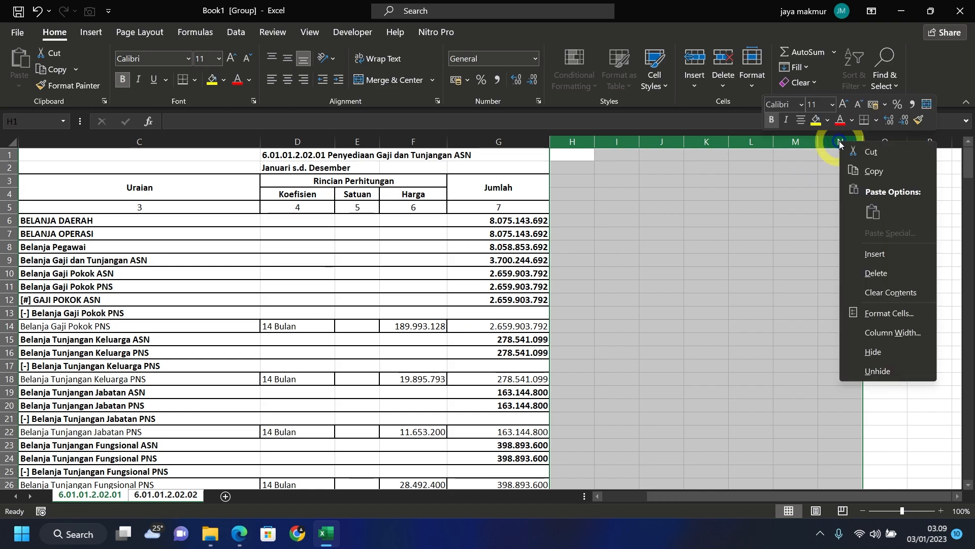
{"action": "left_click", "coordinate": [871, 274]}
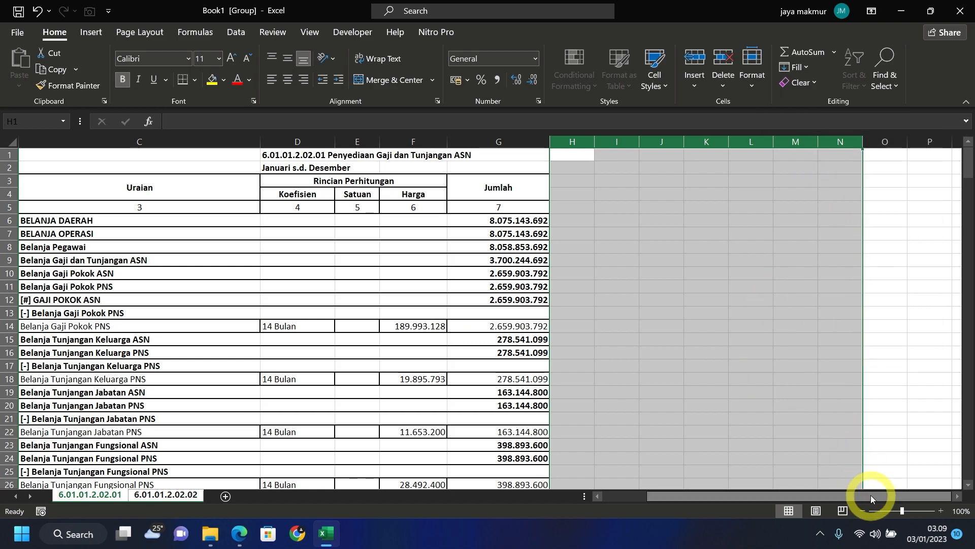
{"action": "key", "text": "ctrl+Page_Down"}
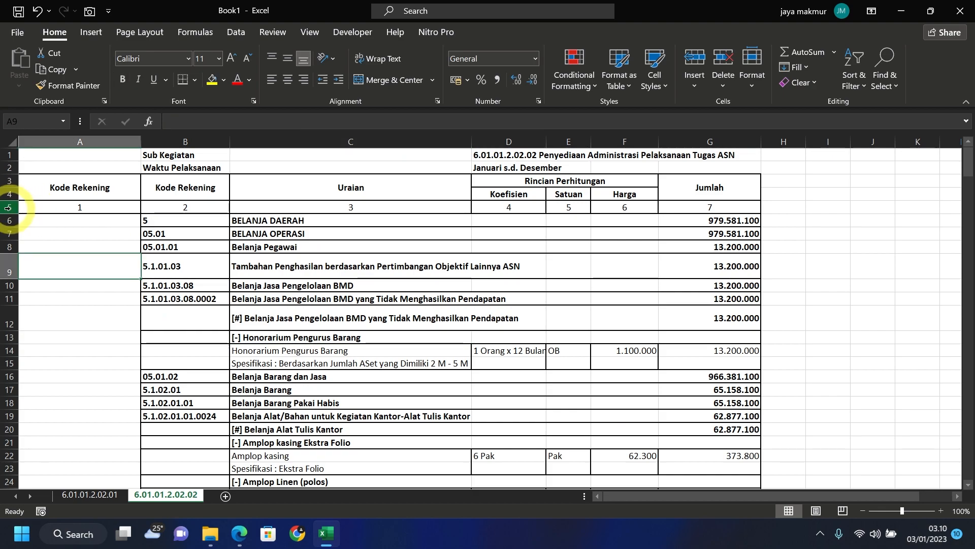
- Turn on filters on the numbered row 5
{"action": "left_click", "coordinate": [4, 208]}
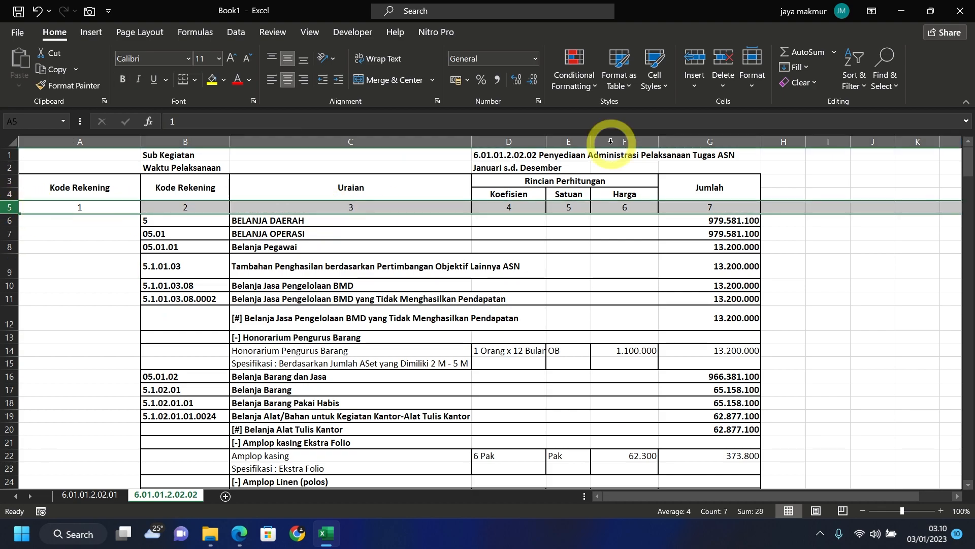
{"action": "left_click", "coordinate": [859, 86]}
{"action": "left_click", "coordinate": [876, 163]}
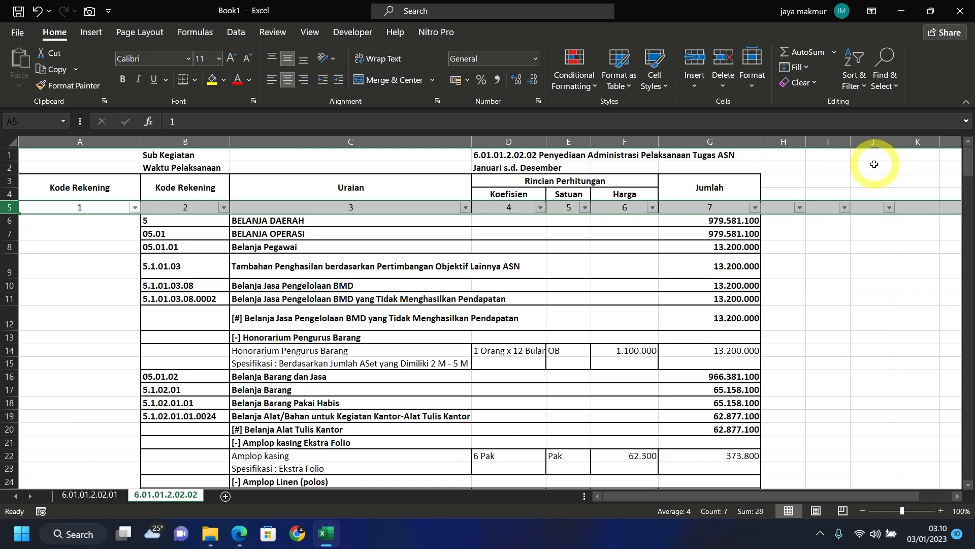
{"action": "left_click", "coordinate": [198, 209]}
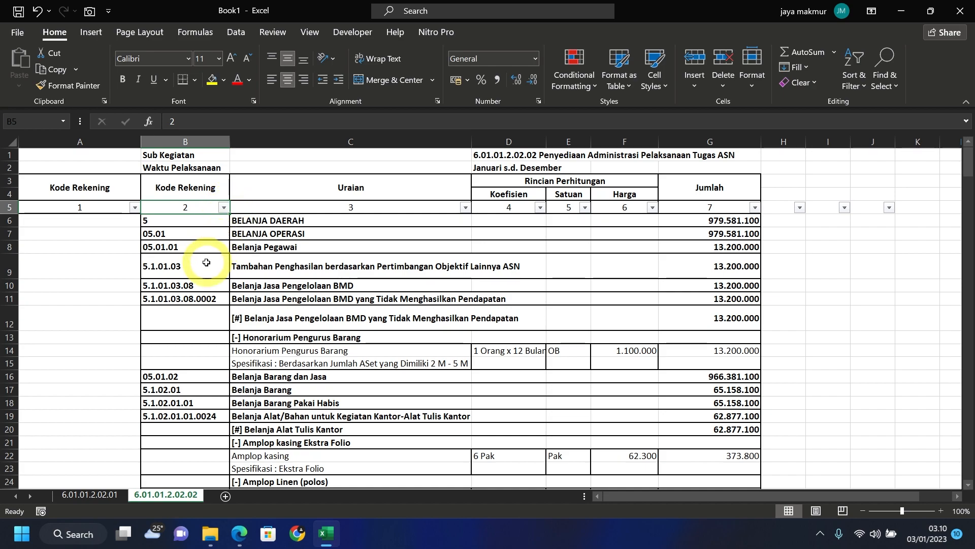
- Filter Kode Rekening to parent codes, excluding detailed codes, Grand Total and blanks
{"action": "left_click", "coordinate": [224, 208]}
{"action": "scroll", "coordinate": [166, 392], "scroll_direction": "down", "scroll_amount": 3}
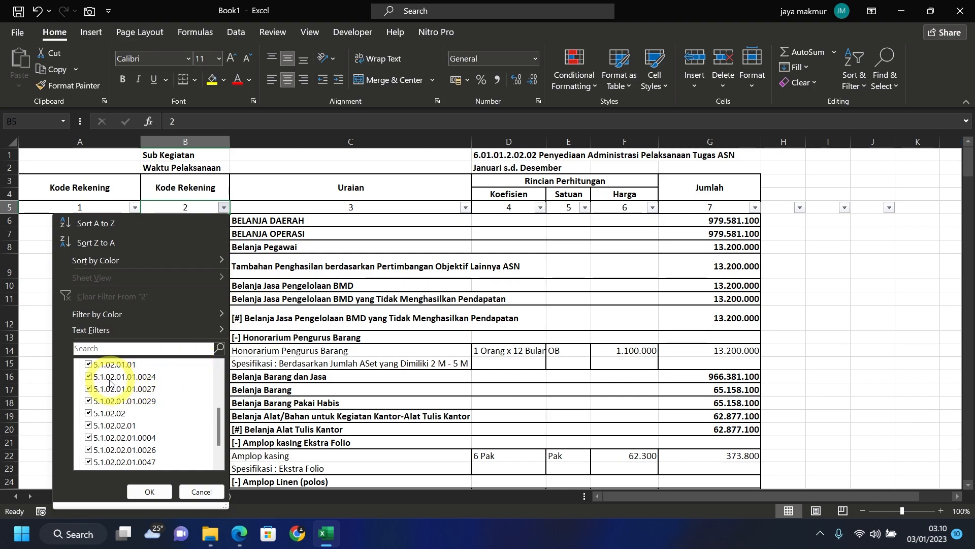
{"action": "left_click", "coordinate": [109, 379]}
{"action": "left_click", "coordinate": [114, 389]}
{"action": "left_click", "coordinate": [125, 402]}
{"action": "left_click", "coordinate": [144, 439]}
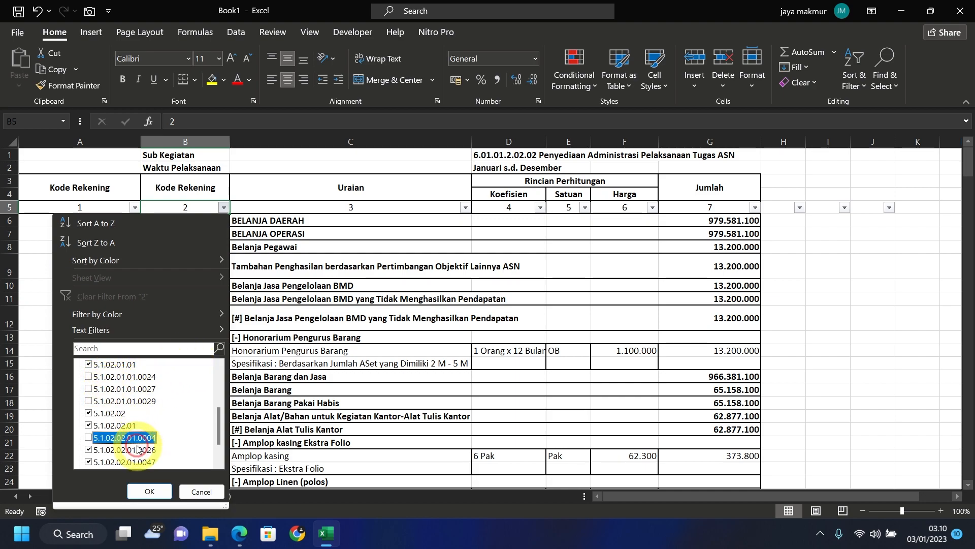
{"action": "left_click", "coordinate": [149, 450]}
{"action": "scroll", "coordinate": [150, 440], "scroll_direction": "down", "scroll_amount": 1}
{"action": "left_click", "coordinate": [133, 426]}
{"action": "left_click", "coordinate": [127, 437]}
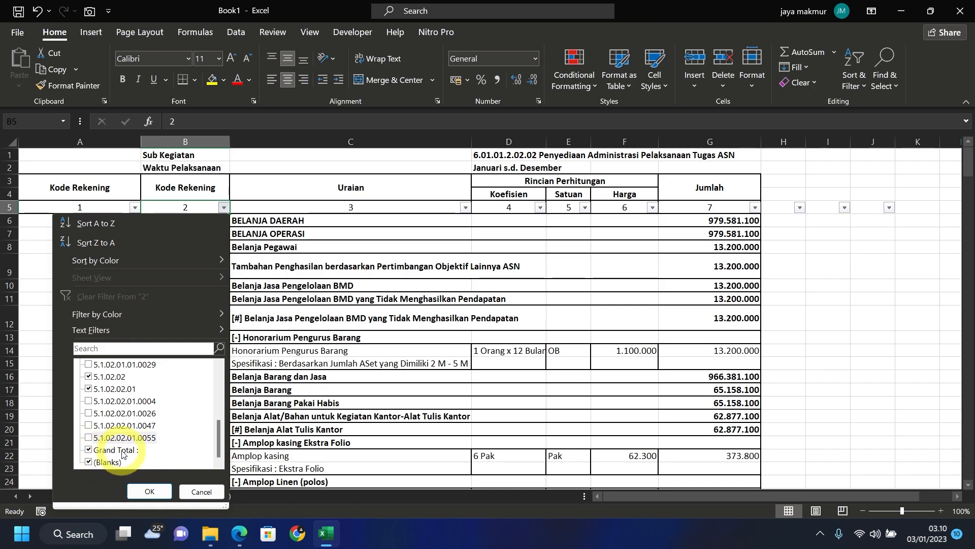
{"action": "left_click", "coordinate": [123, 451]}
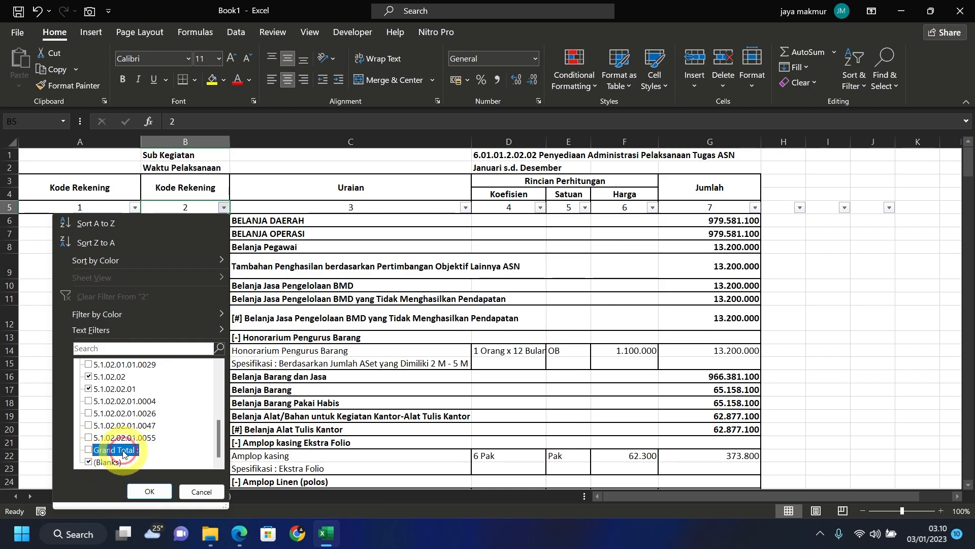
{"action": "left_click", "coordinate": [102, 463]}
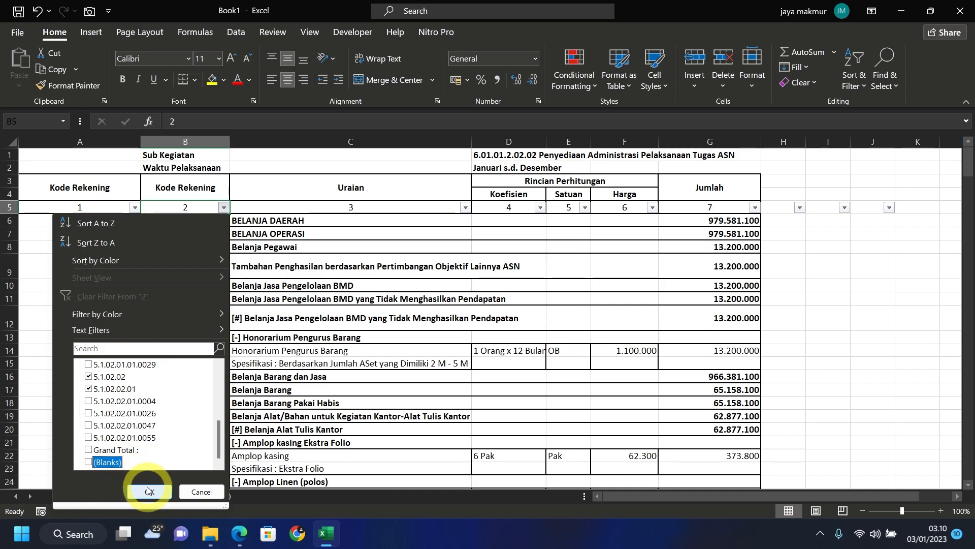
{"action": "left_click", "coordinate": [149, 493]}
- Also exclude code 5.1.01.03.08.0002 from the Kode Rekening filter
{"action": "left_click", "coordinate": [190, 220]}
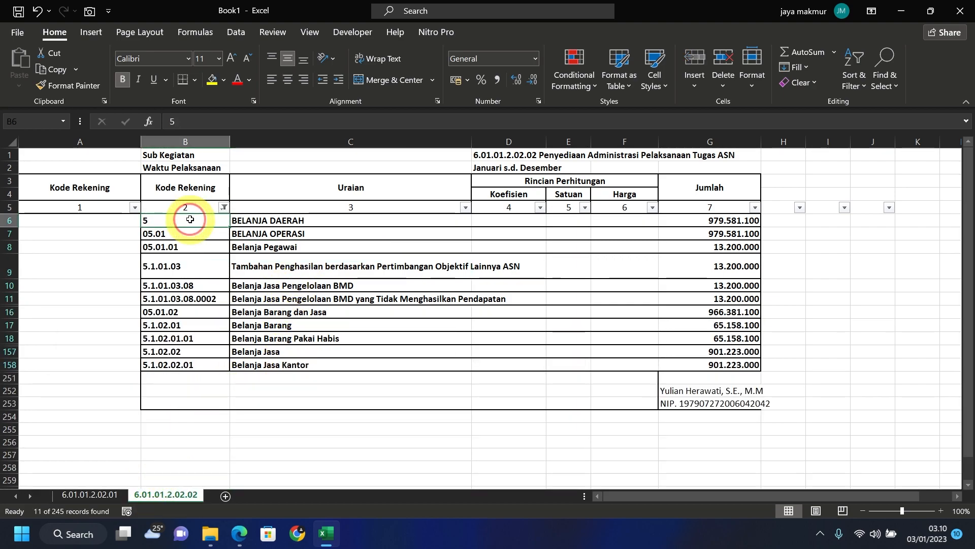
{"action": "left_click", "coordinate": [185, 299]}
{"action": "left_click", "coordinate": [224, 208]}
{"action": "left_click_drag", "start_coordinate": [221, 376], "coordinate": [224, 405]}
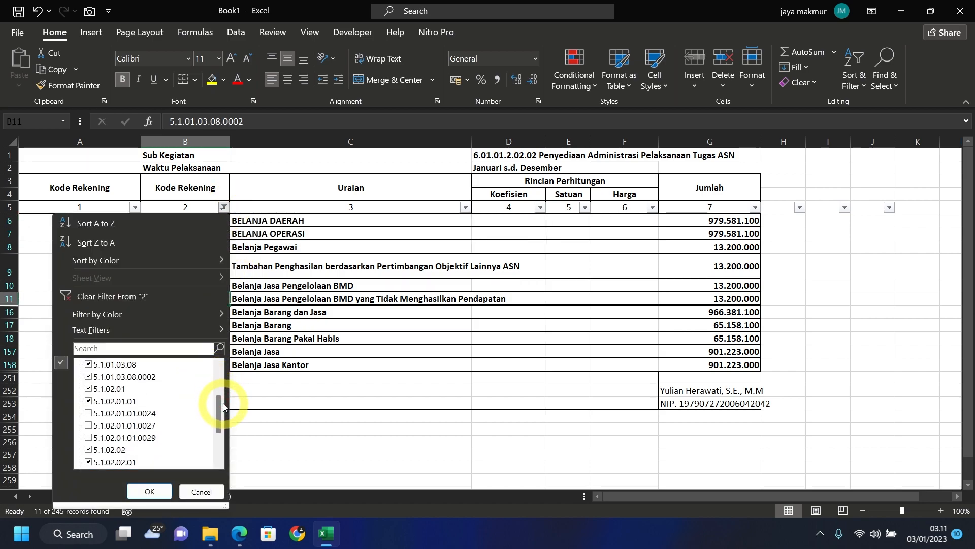
{"action": "left_click", "coordinate": [89, 376]}
{"action": "left_click", "coordinate": [148, 492]}
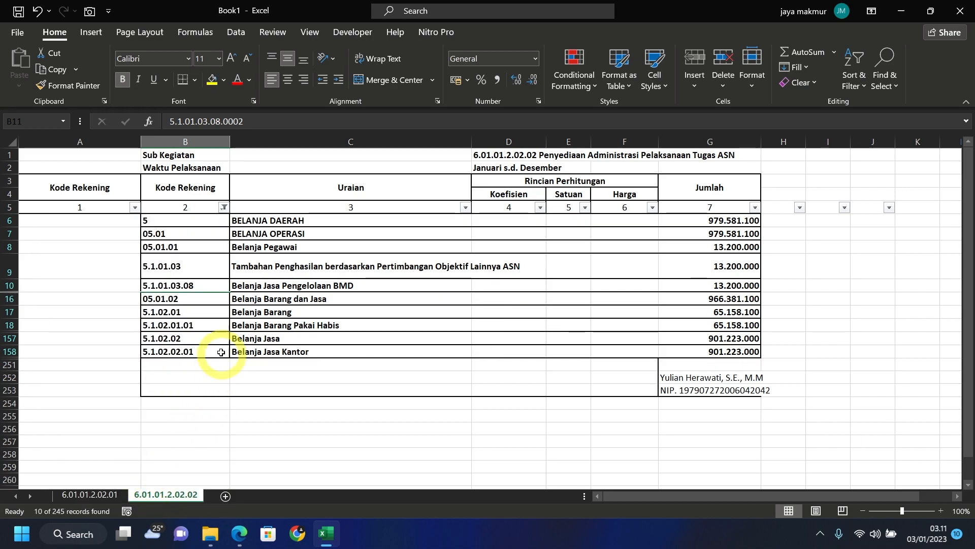
- Clear the visible parent codes in B6:B158, then show all rows again
{"action": "left_click", "coordinate": [219, 298]}
{"action": "left_click_drag", "start_coordinate": [203, 221], "coordinate": [195, 353]}
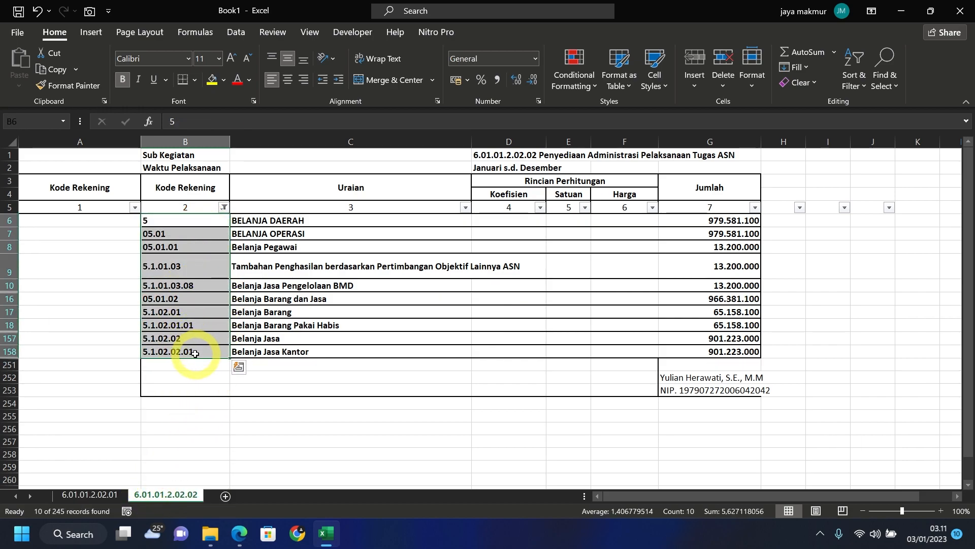
{"action": "key", "text": "Delete"}
{"action": "left_click", "coordinate": [224, 207]}
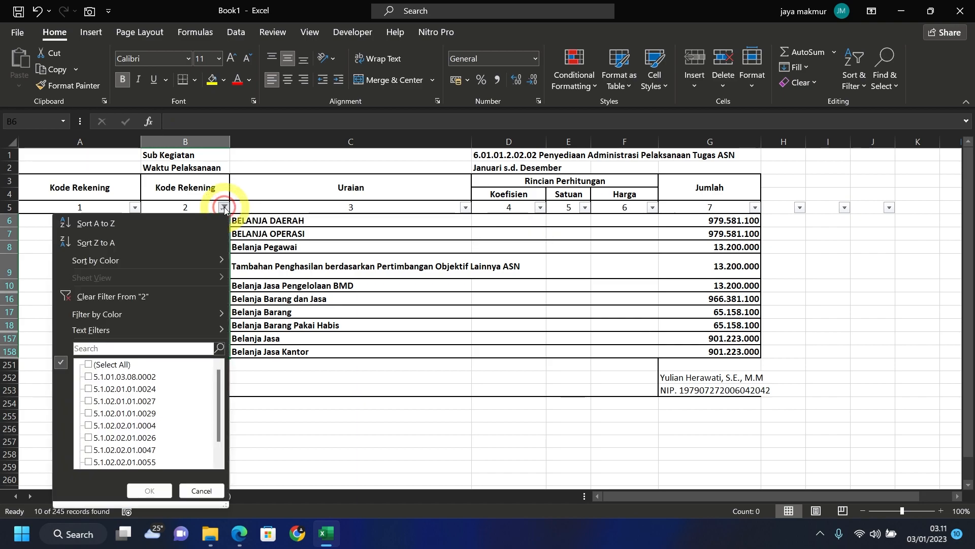
{"action": "left_click", "coordinate": [89, 365]}
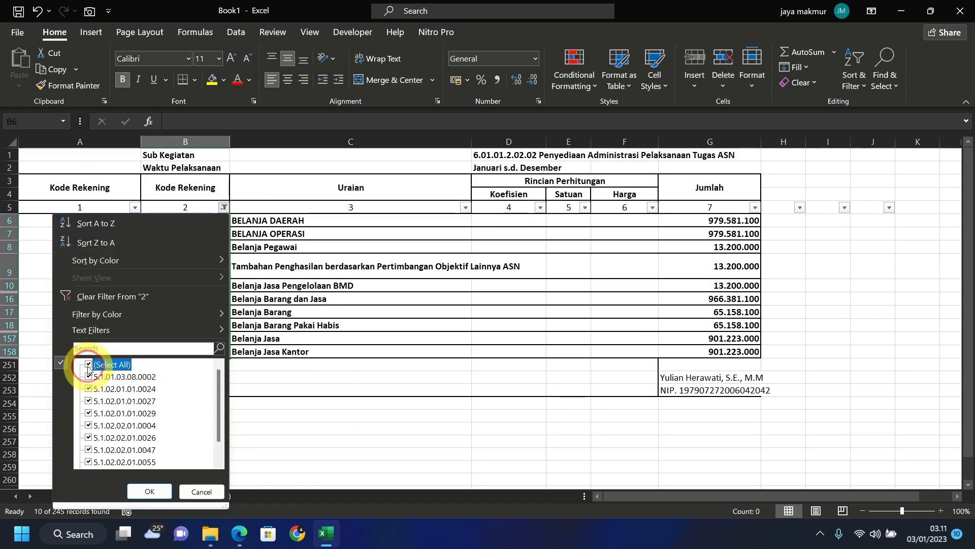
{"action": "left_click", "coordinate": [149, 490]}
{"action": "left_click", "coordinate": [258, 234]}
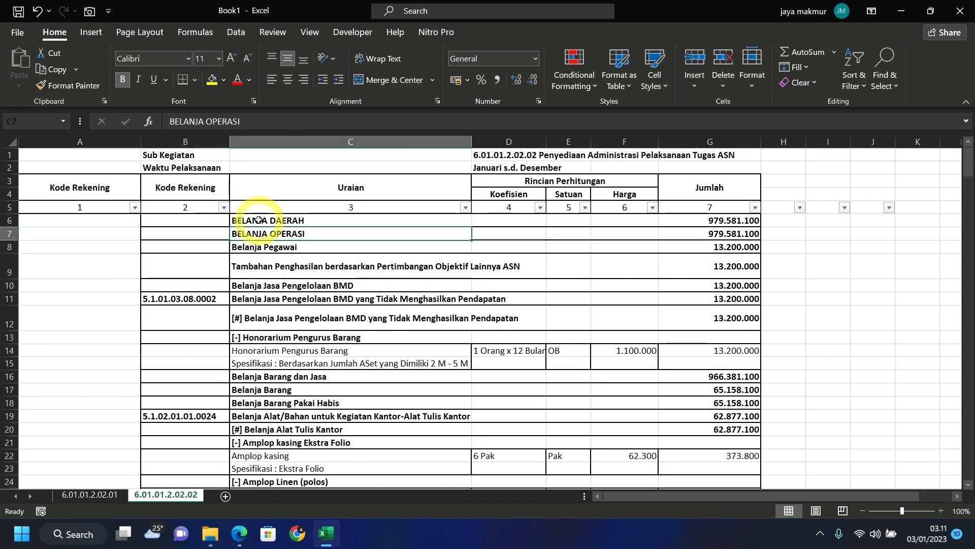
- Freeze panes at cell C6 to lock rows 1–5 and columns A–B
{"action": "left_click", "coordinate": [258, 219]}
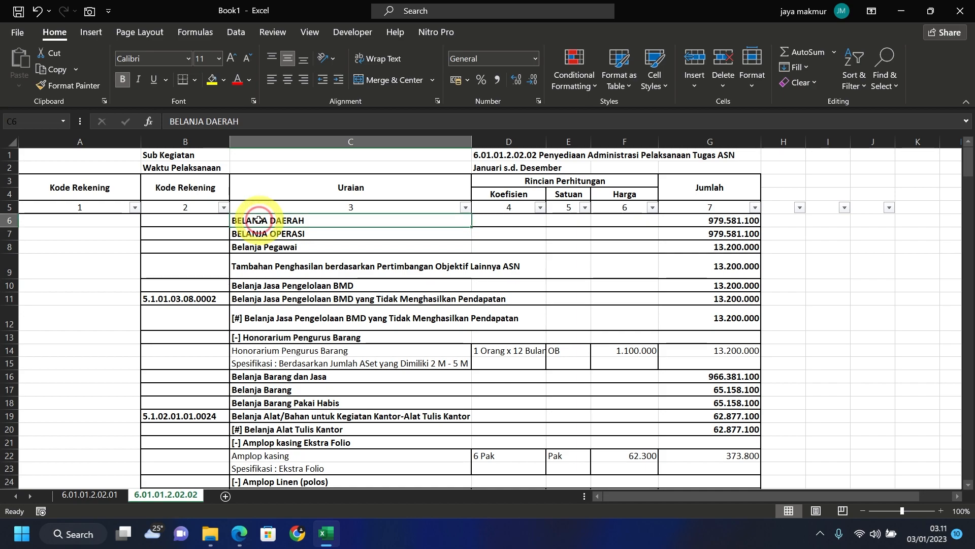
{"action": "left_click", "coordinate": [310, 33]}
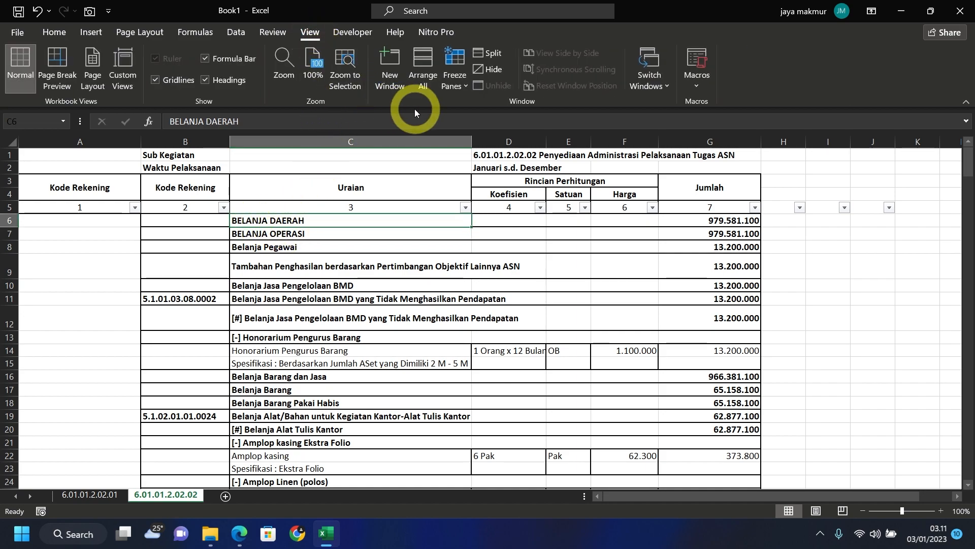
{"action": "left_click", "coordinate": [460, 85]}
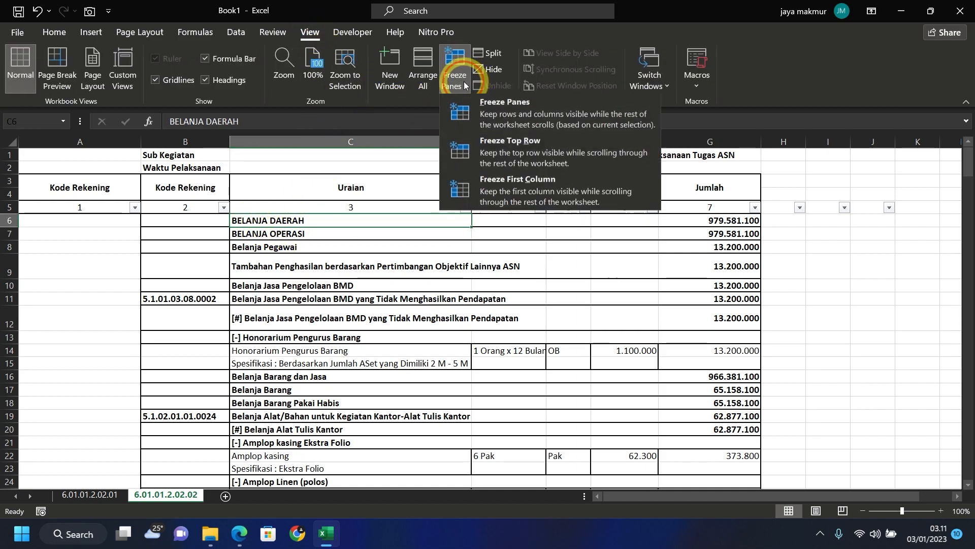
{"action": "left_click", "coordinate": [467, 113]}
{"action": "scroll", "coordinate": [332, 279], "scroll_direction": "down", "scroll_amount": 5}
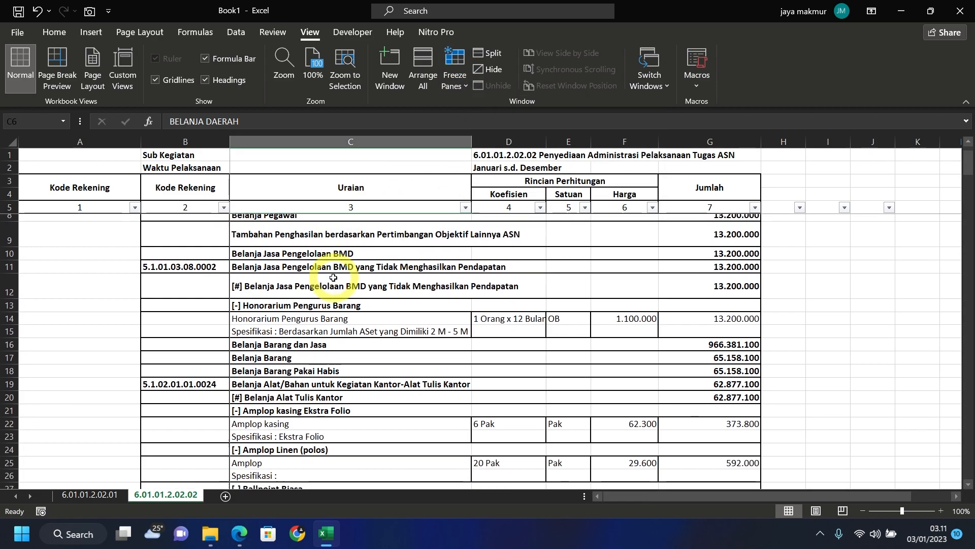
{"action": "scroll", "coordinate": [332, 279], "scroll_direction": "up", "scroll_amount": 5}
{"action": "left_click", "coordinate": [331, 233]}
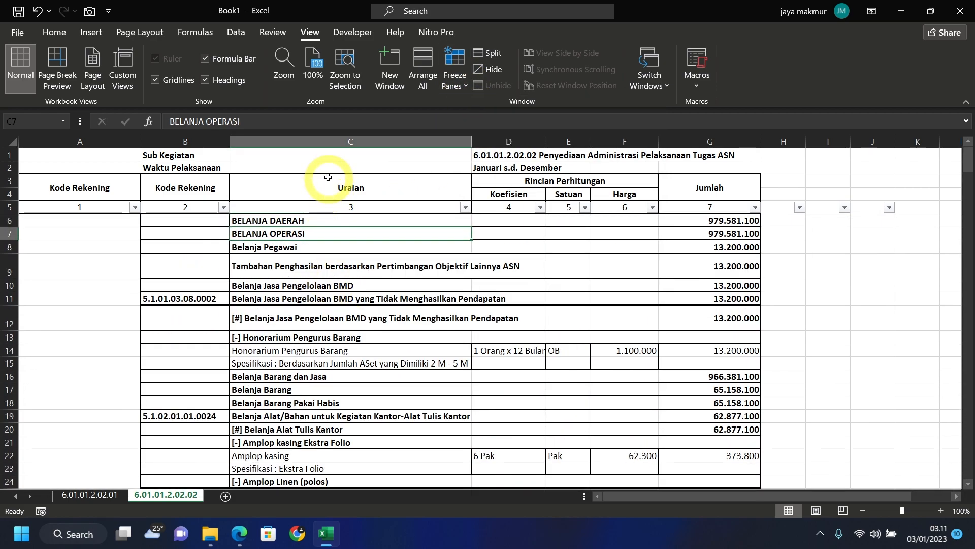
{"action": "left_click", "coordinate": [337, 156]}
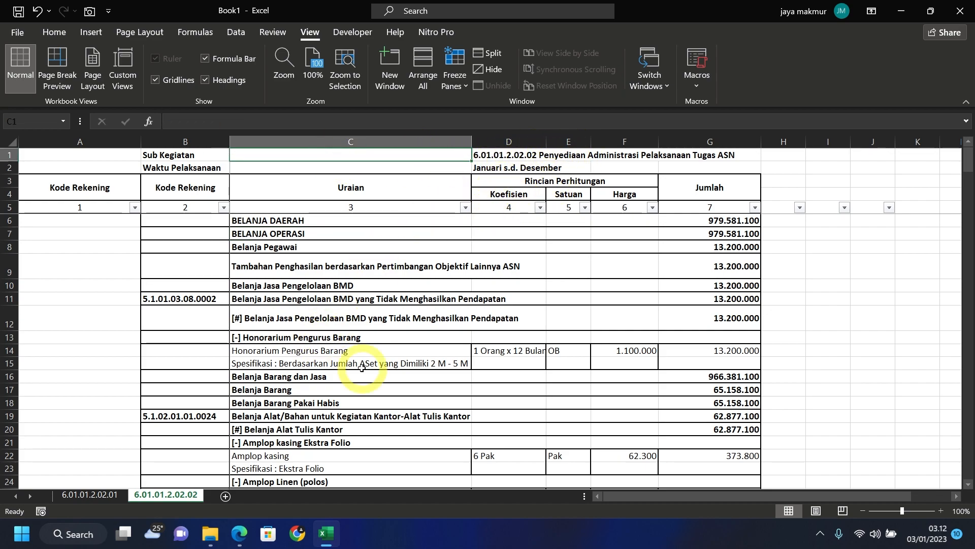
- Group both sheets and Merge Across title rows 1–2 from column C to G
{"action": "left_click", "coordinate": [104, 496]}
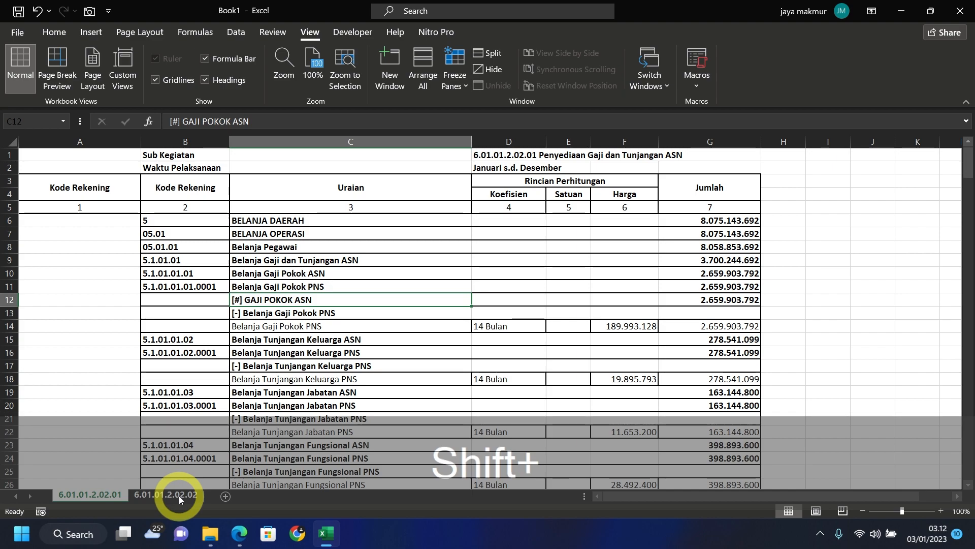
{"action": "left_click", "coordinate": [178, 495], "text": "shift"}
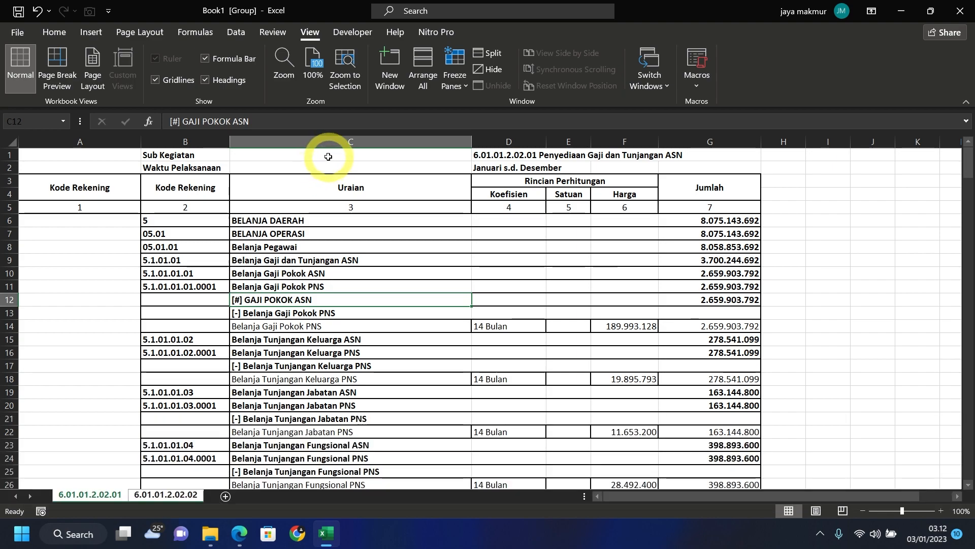
{"action": "left_click_drag", "start_coordinate": [328, 157], "coordinate": [694, 164]}
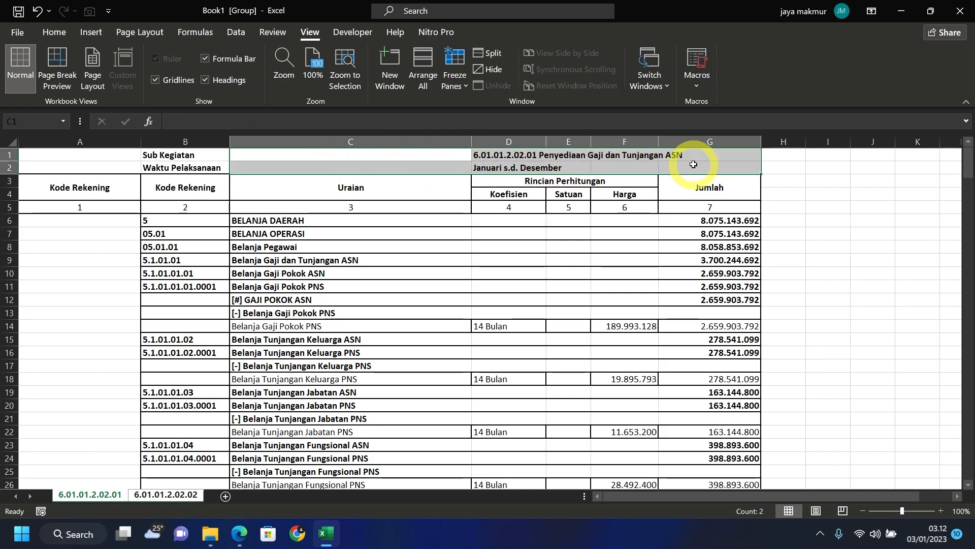
{"action": "left_click", "coordinate": [63, 33]}
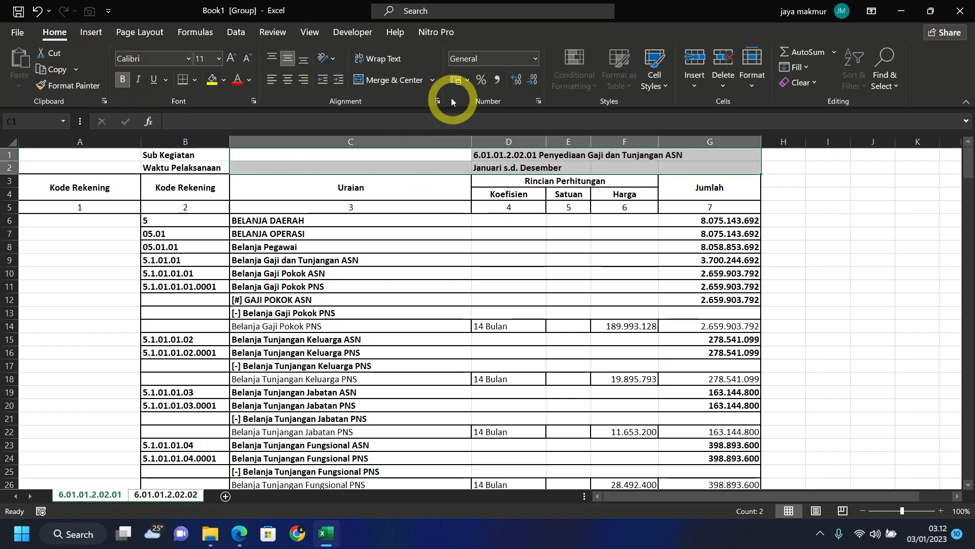
{"action": "left_click", "coordinate": [431, 80]}
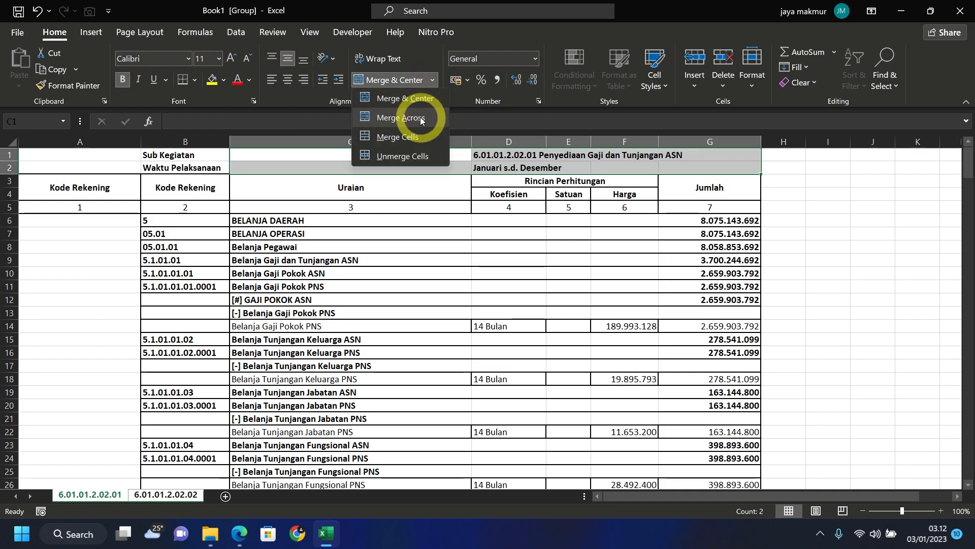
{"action": "left_click", "coordinate": [401, 118]}
- Ungroup sheets 6.01.01.2.02.01 and 6.01.01.2.02.02
{"action": "left_click", "coordinate": [386, 221]}
{"action": "right_click", "coordinate": [77, 496]}
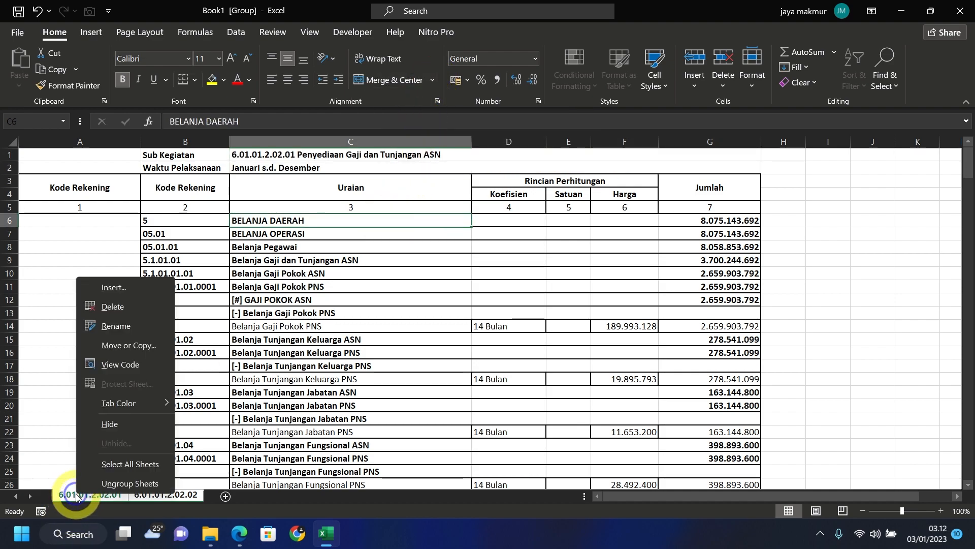
{"action": "left_click", "coordinate": [149, 484]}
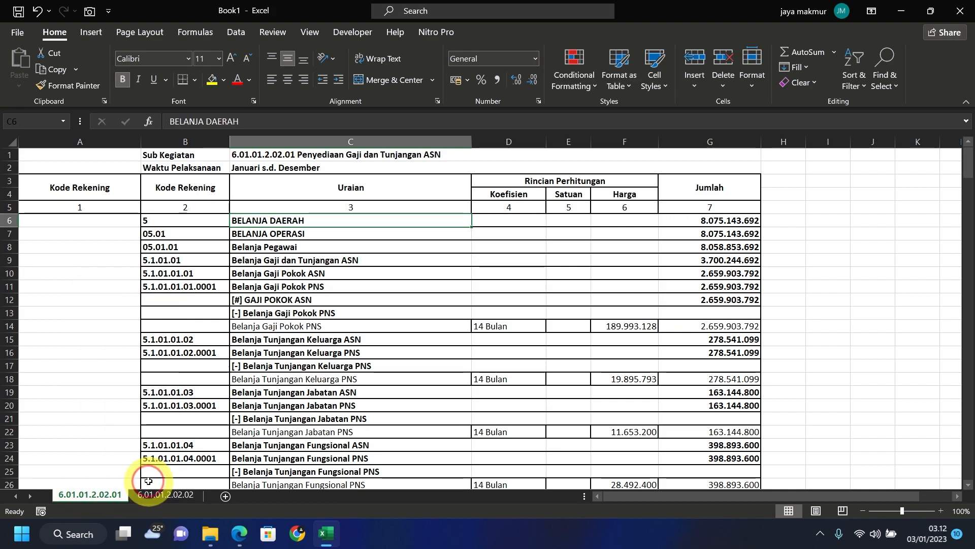
- Turn on column filters for header row 5 of the first sheet
{"action": "left_click", "coordinate": [8, 208]}
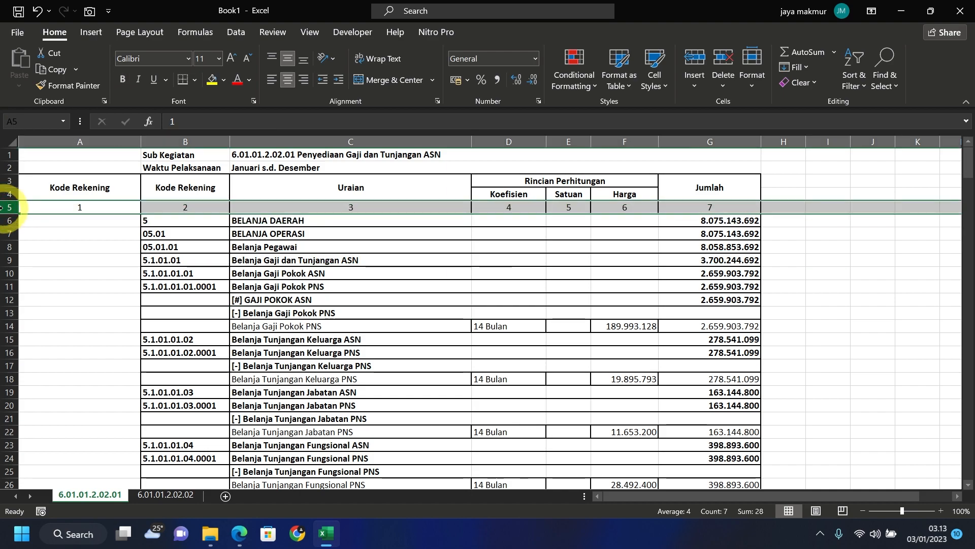
{"action": "left_click", "coordinate": [864, 86]}
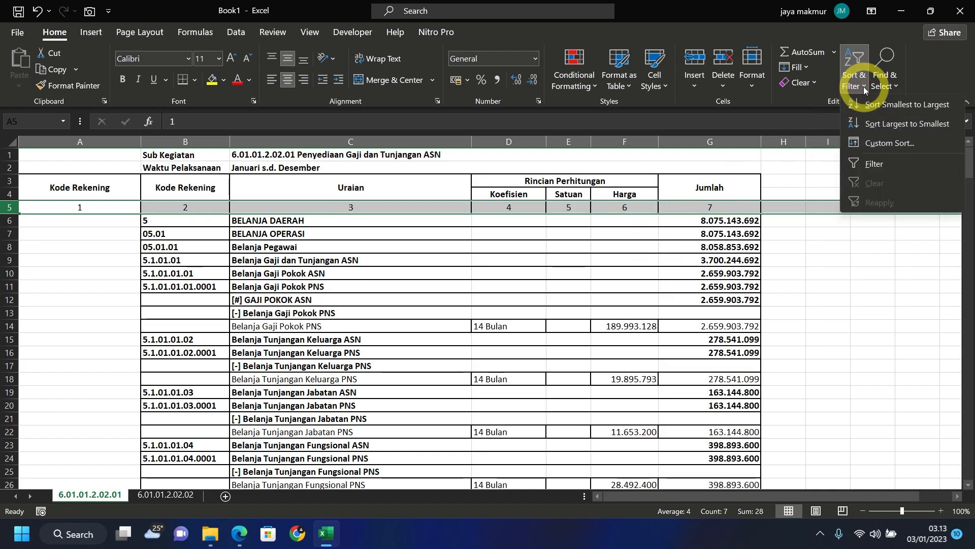
{"action": "left_click", "coordinate": [871, 163]}
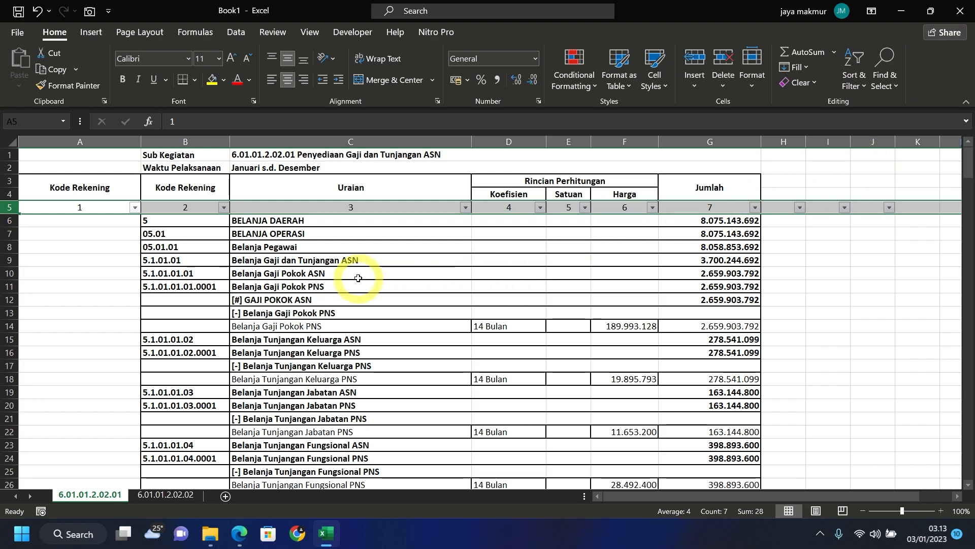
{"action": "left_click", "coordinate": [305, 274]}
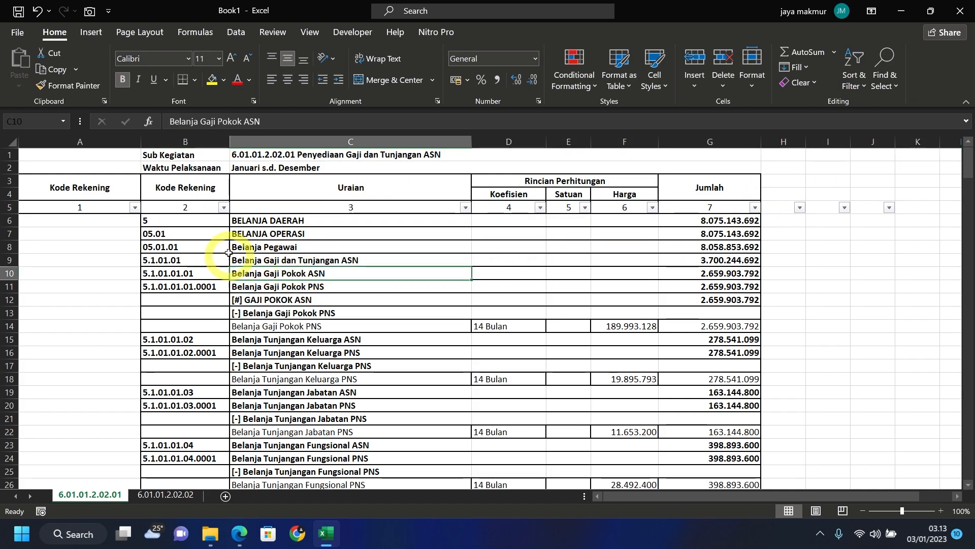
- Filter column B to show only parent codes, excluding all .0001 detail codes, Grand Total and blanks
{"action": "left_click", "coordinate": [224, 207]}
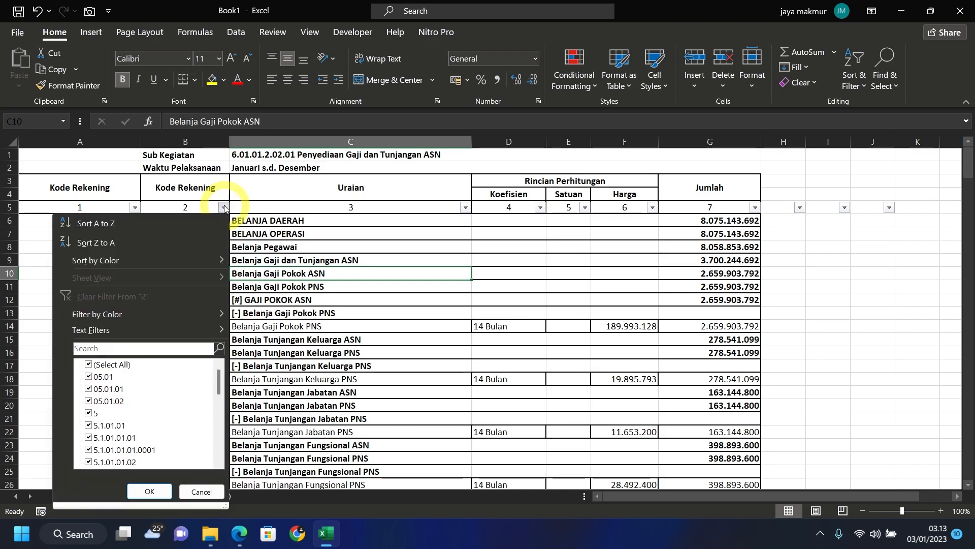
{"action": "scroll", "coordinate": [147, 391], "scroll_direction": "down", "scroll_amount": 2}
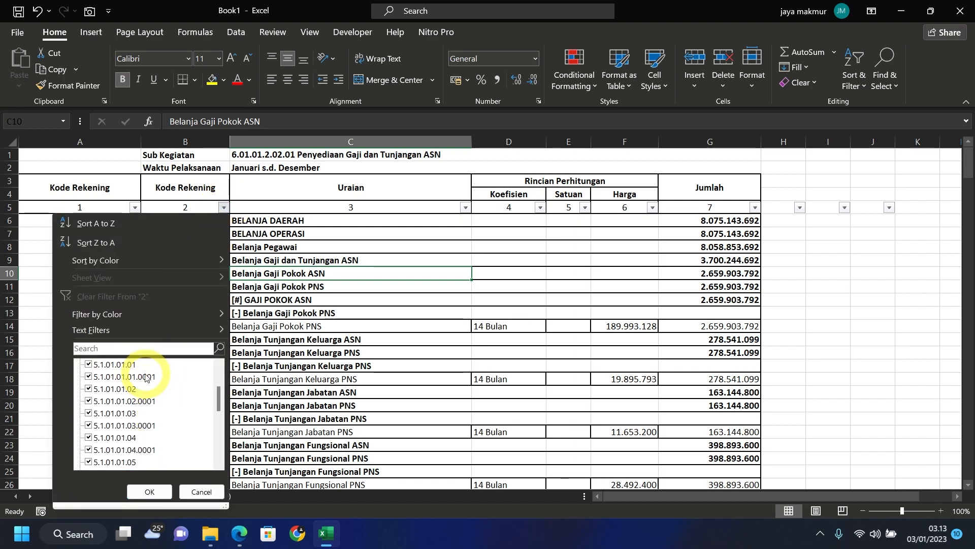
{"action": "left_click", "coordinate": [147, 379]}
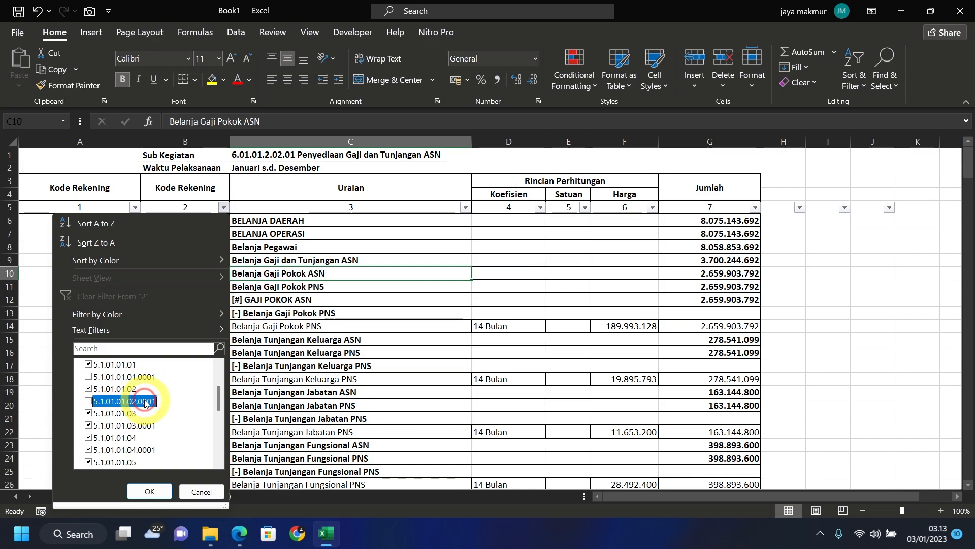
{"action": "scroll", "coordinate": [142, 443], "scroll_direction": "down", "scroll_amount": 3}
{"action": "left_click", "coordinate": [144, 365]}
{"action": "left_click", "coordinate": [146, 389]}
{"action": "left_click", "coordinate": [146, 413]}
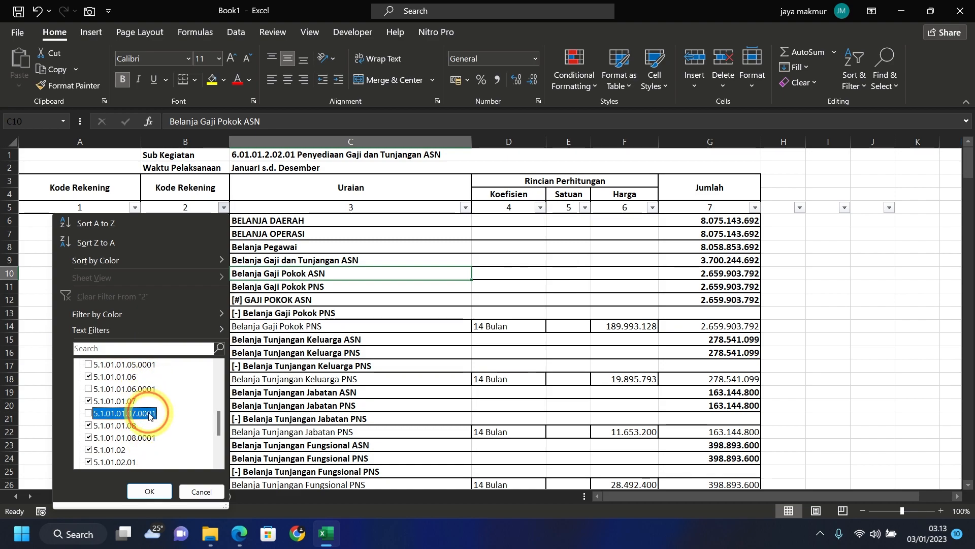
{"action": "left_click", "coordinate": [149, 438]}
{"action": "scroll", "coordinate": [148, 432], "scroll_direction": "down", "scroll_amount": 2}
{"action": "left_click", "coordinate": [148, 401]}
{"action": "left_click", "coordinate": [147, 425]}
{"action": "left_click", "coordinate": [149, 461]}
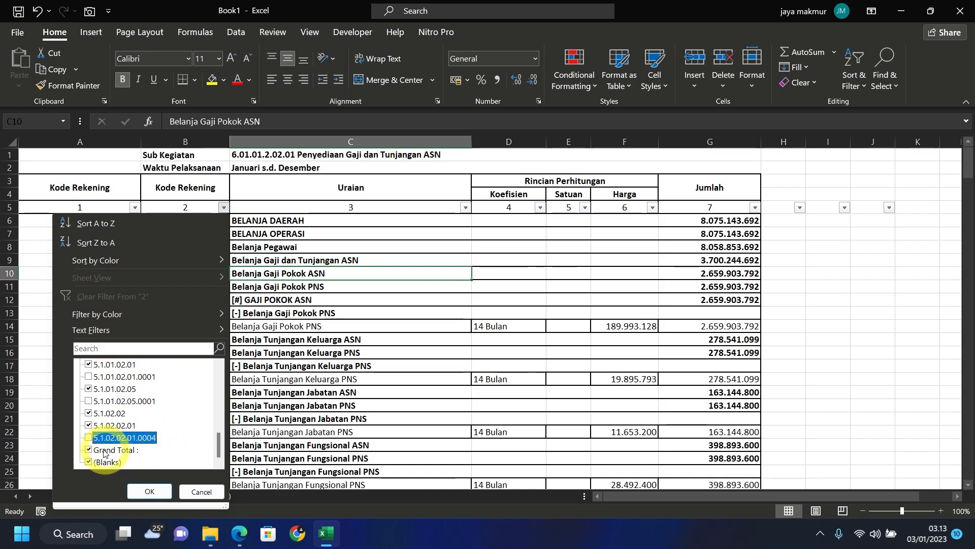
{"action": "left_click", "coordinate": [101, 451]}
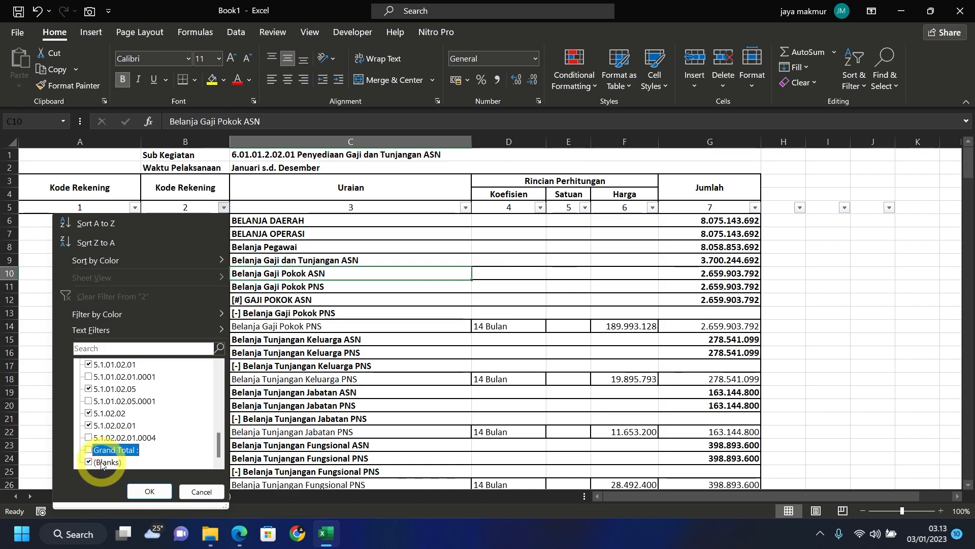
{"action": "left_click", "coordinate": [101, 462]}
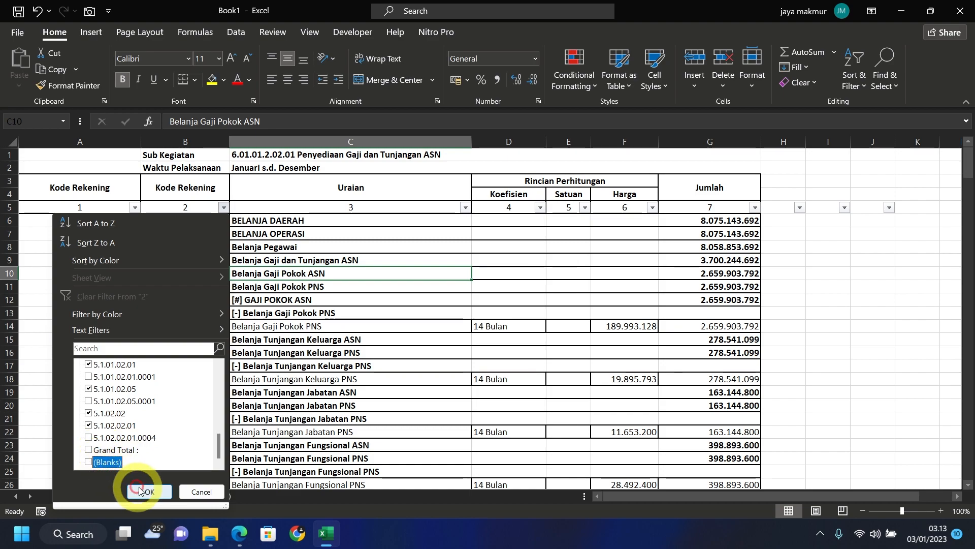
{"action": "left_click", "coordinate": [150, 490]}
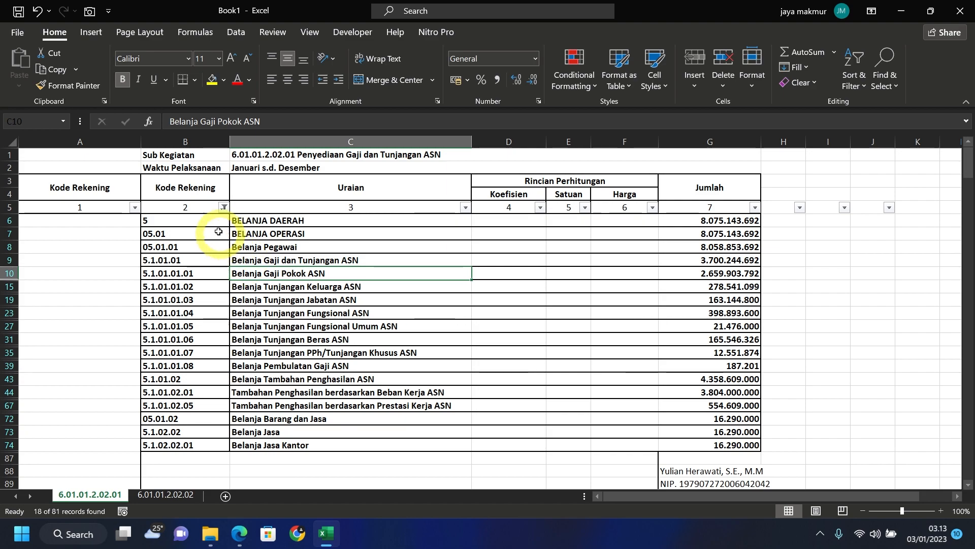
- Delete the visible parent codes in B6:B74
{"action": "left_click", "coordinate": [199, 223]}
{"action": "left_click_drag", "start_coordinate": [200, 223], "coordinate": [186, 444]}
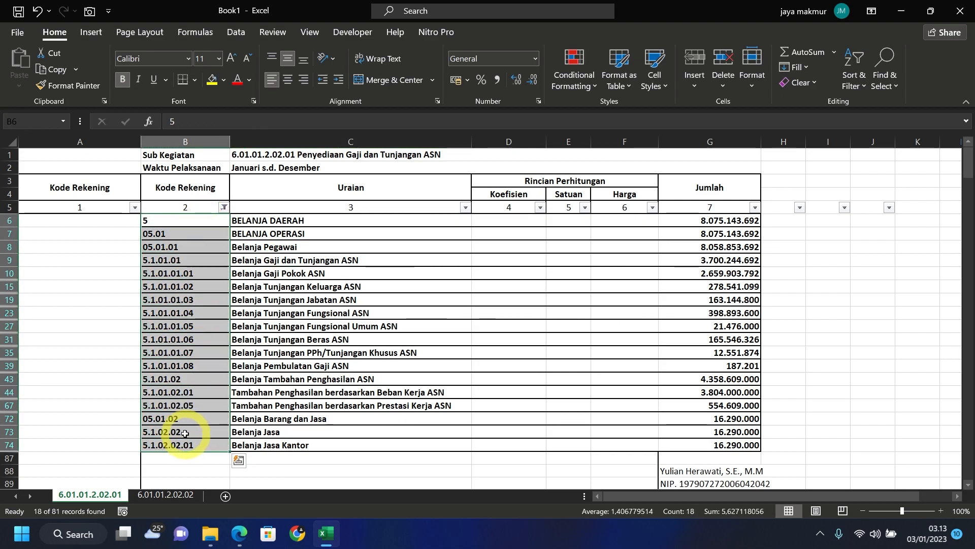
{"action": "key", "text": "Delete"}
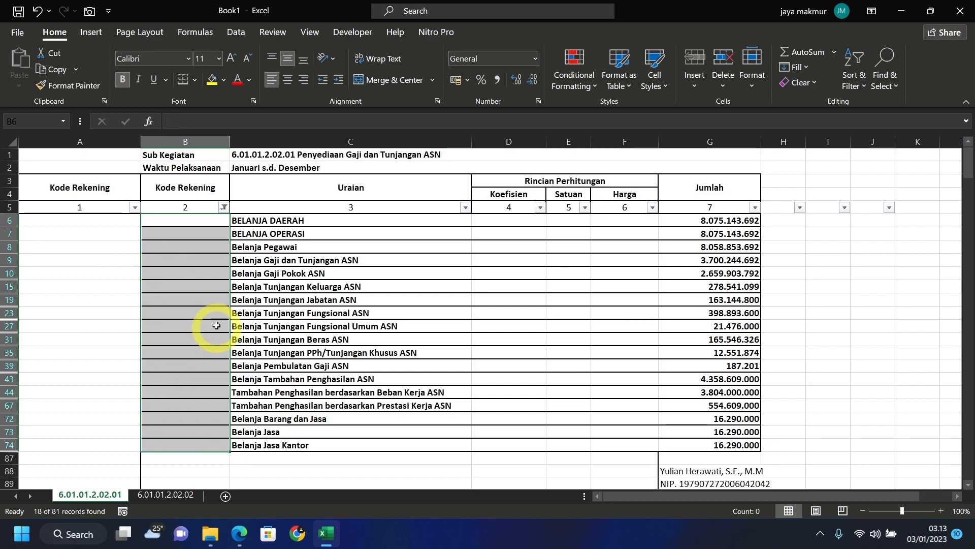
- Reselect all values in the column B filter so every row shows again
{"action": "left_click", "coordinate": [223, 207]}
{"action": "left_click", "coordinate": [99, 364]}
{"action": "left_click", "coordinate": [99, 366]}
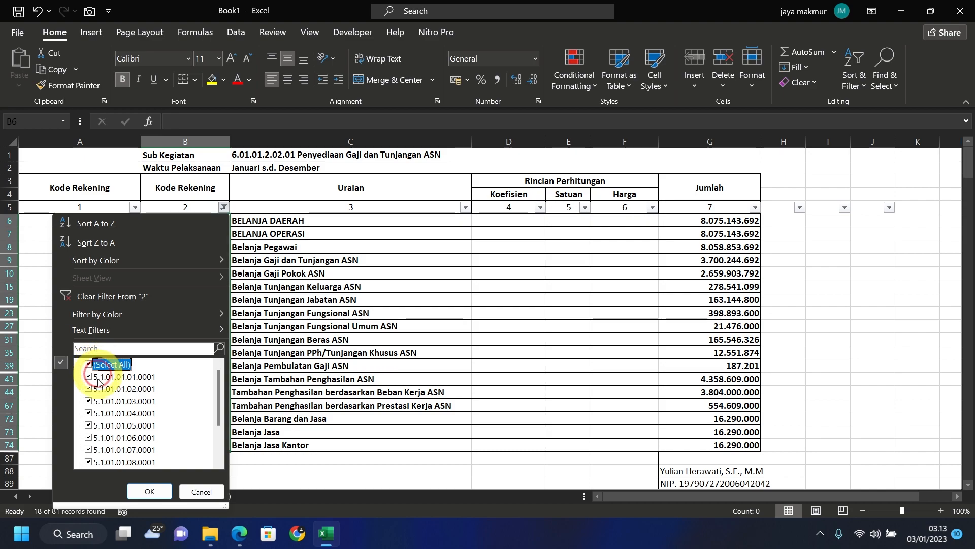
{"action": "left_click", "coordinate": [150, 491]}
{"action": "left_click", "coordinate": [270, 313]}
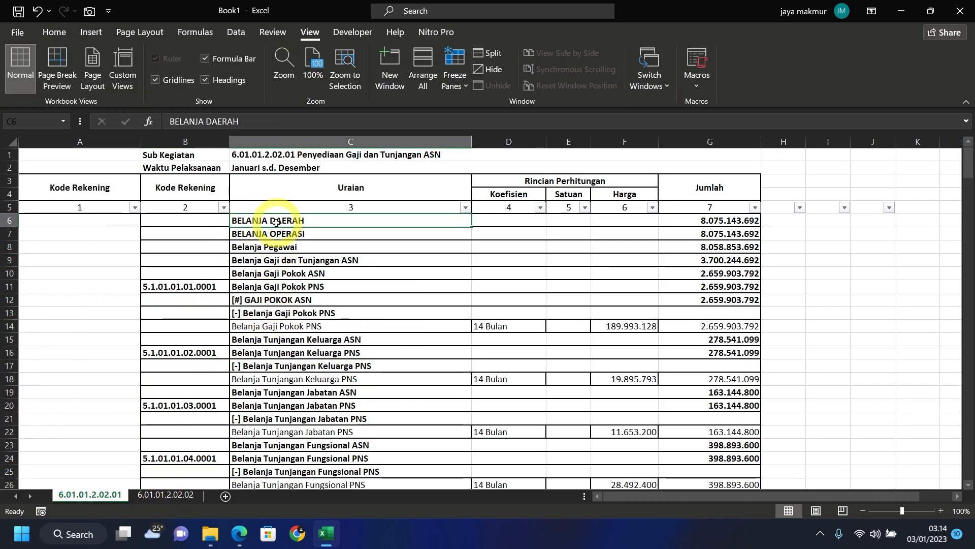
- Freeze panes at C6 to lock rows 1–5 and columns A–B, then go to sheet 6.01.01.2.02.02
{"action": "left_click", "coordinate": [276, 219]}
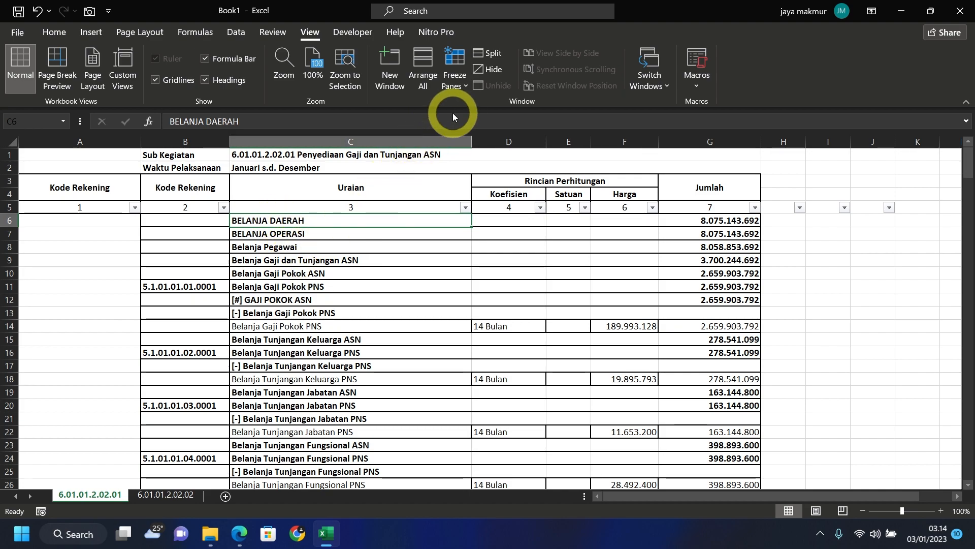
{"action": "left_click", "coordinate": [469, 85]}
{"action": "left_click", "coordinate": [486, 114]}
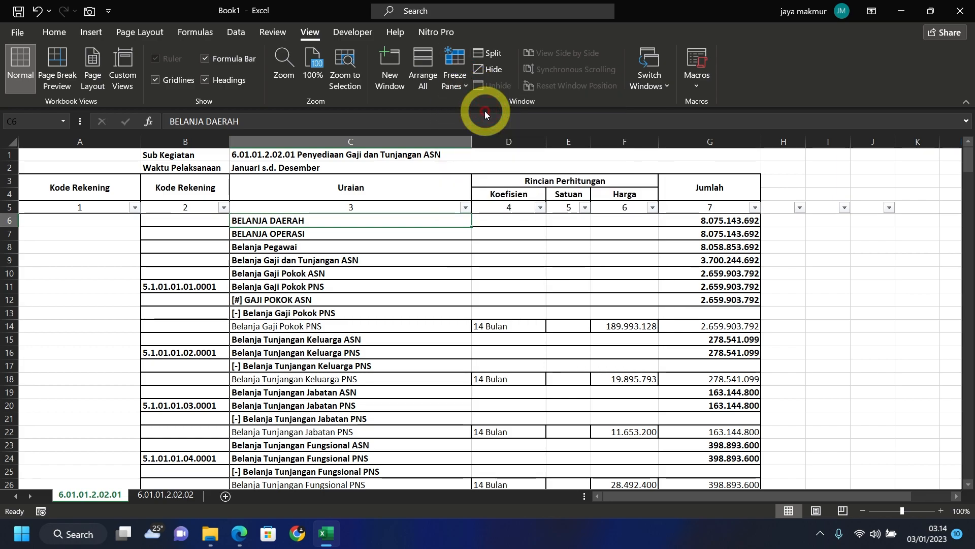
{"action": "scroll", "coordinate": [343, 233], "scroll_direction": "down", "scroll_amount": 3}
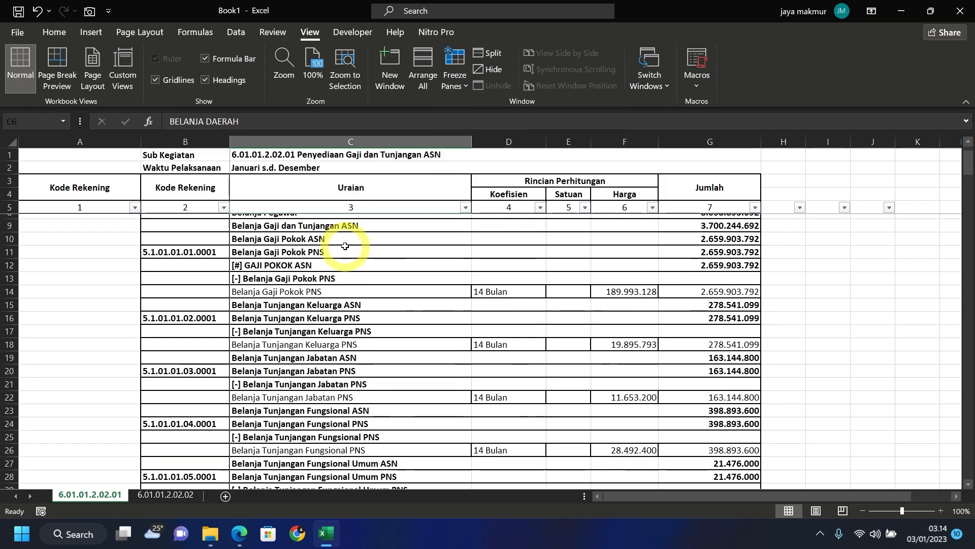
{"action": "key", "text": "ctrl+Page_Down"}
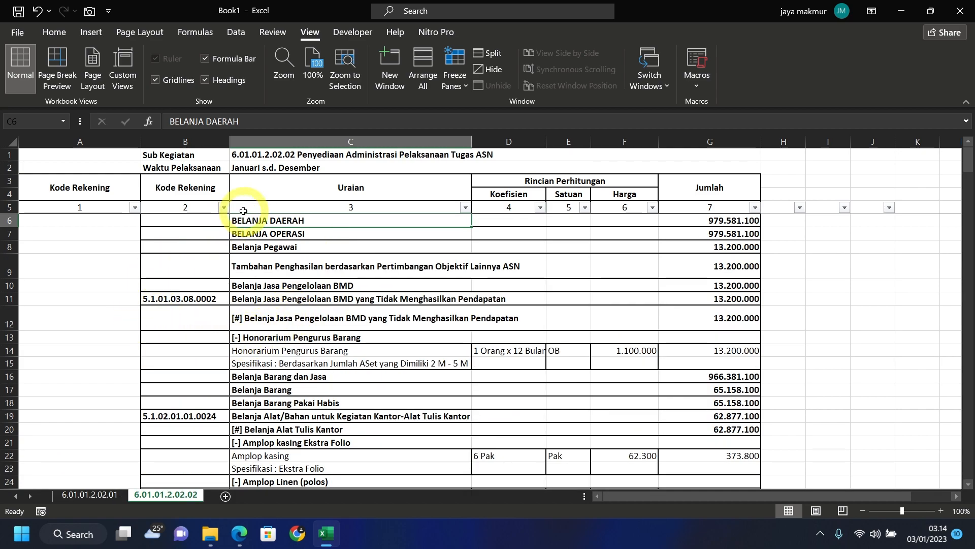
- In A11, begin the formula =IF(B11=""; to test whether B11 is blank
{"action": "left_click", "coordinate": [276, 154]}
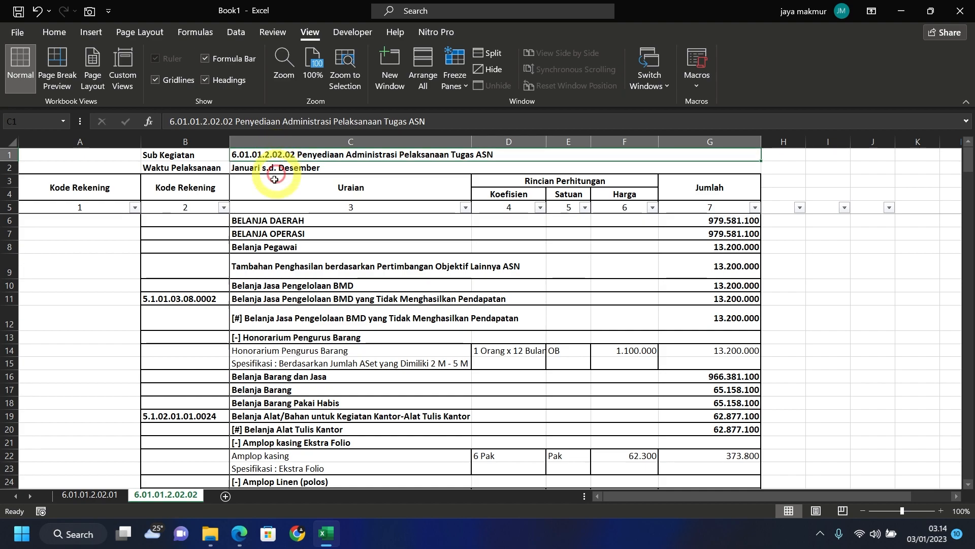
{"action": "left_click", "coordinate": [203, 299]}
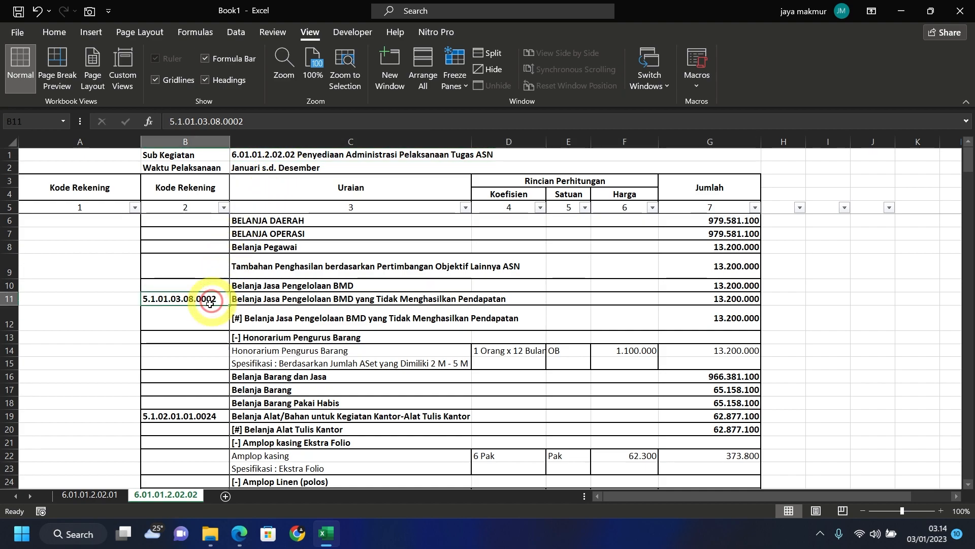
{"action": "left_click", "coordinate": [74, 299]}
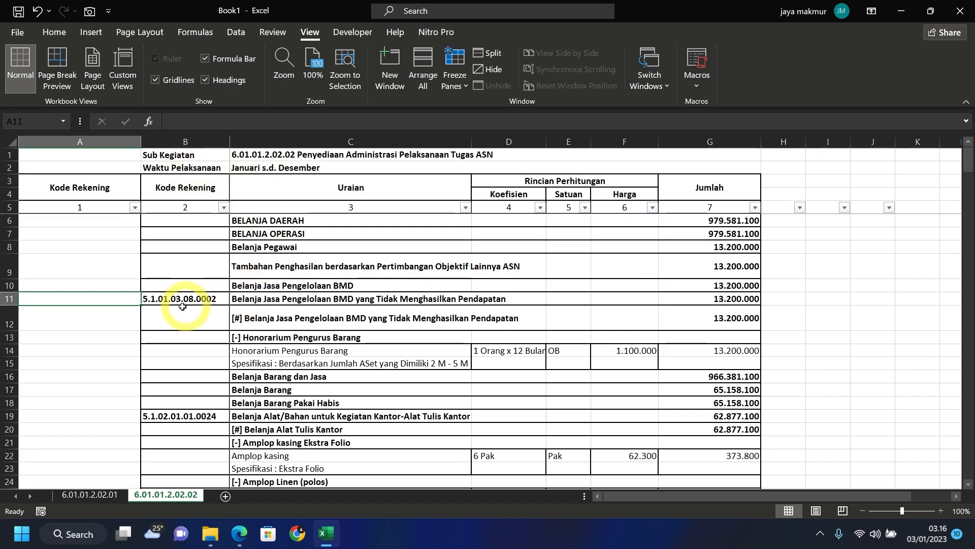
{"action": "type", "text": "=if"}
{"action": "key", "text": "Tab"}
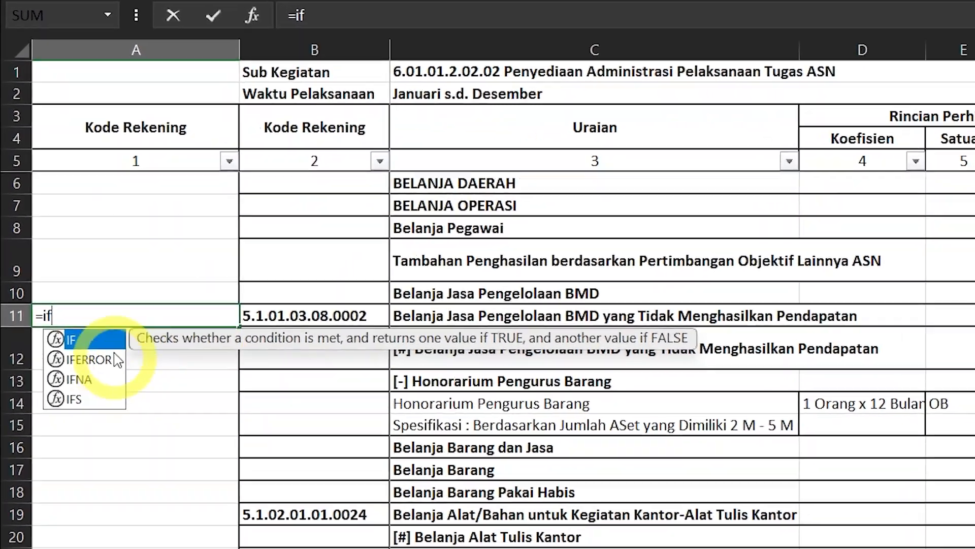
{"action": "left_click", "coordinate": [432, 328]}
{"action": "type", "text": "="}
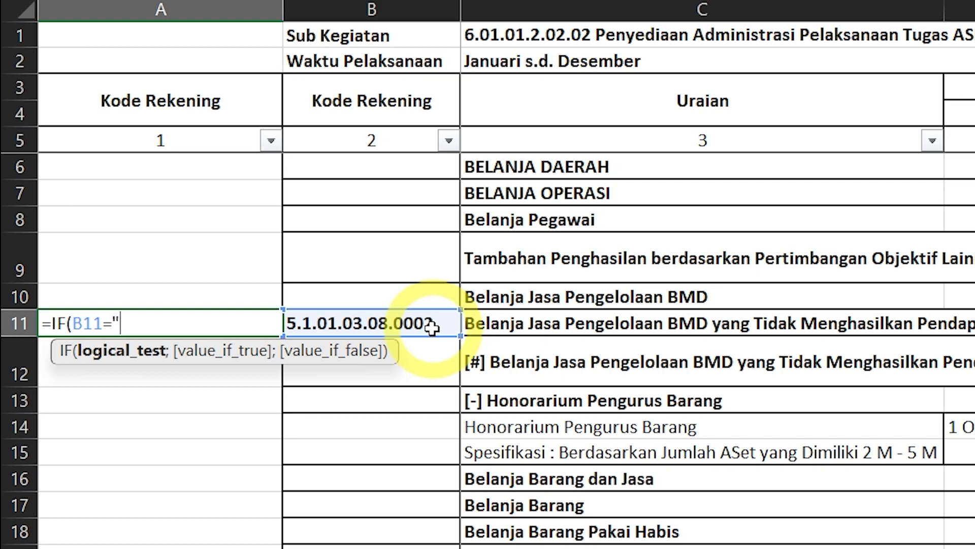
{"action": "type", "text": "\"\";le"}
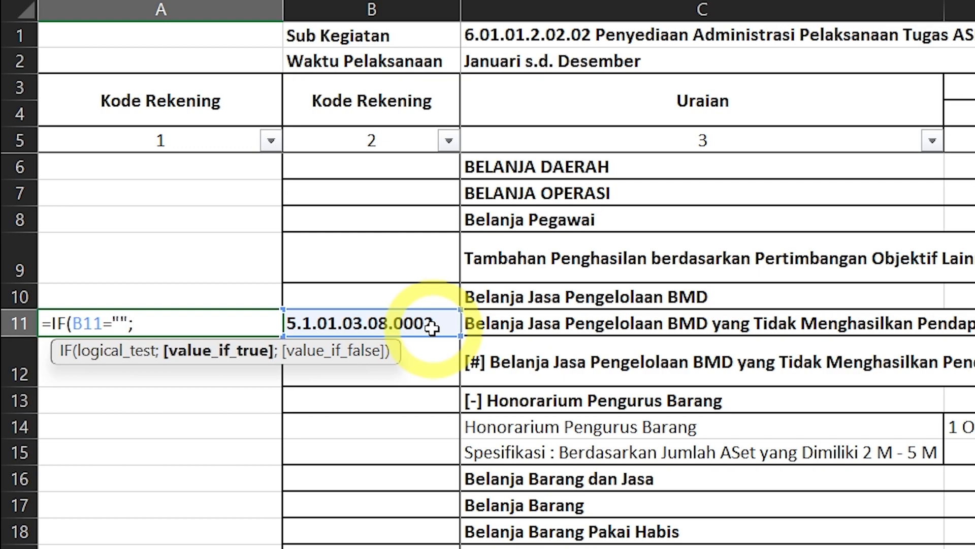
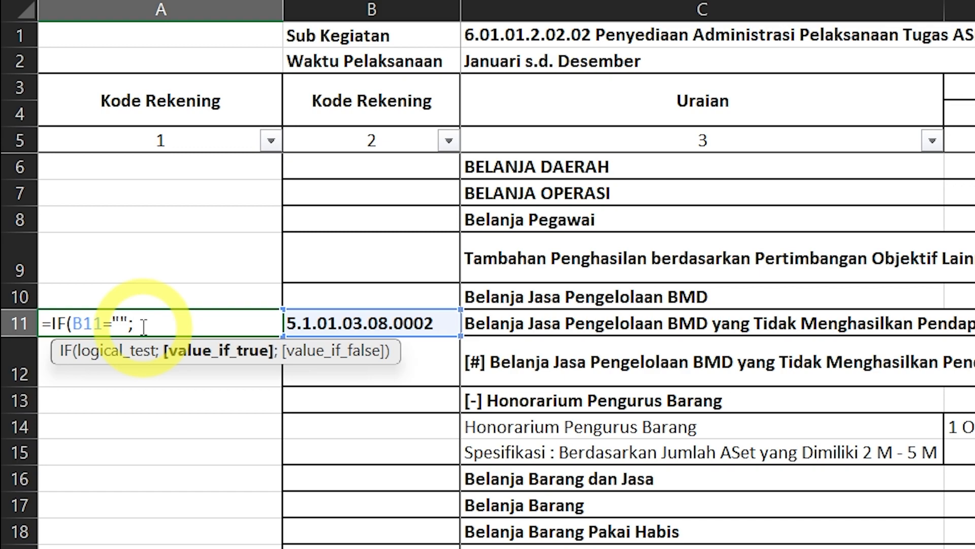
- Complete the A11 formula as =IF(B11="";"";LEFT($C$1;15)&"."&B11), with C1 absolute
{"action": "type", "text": ";"}
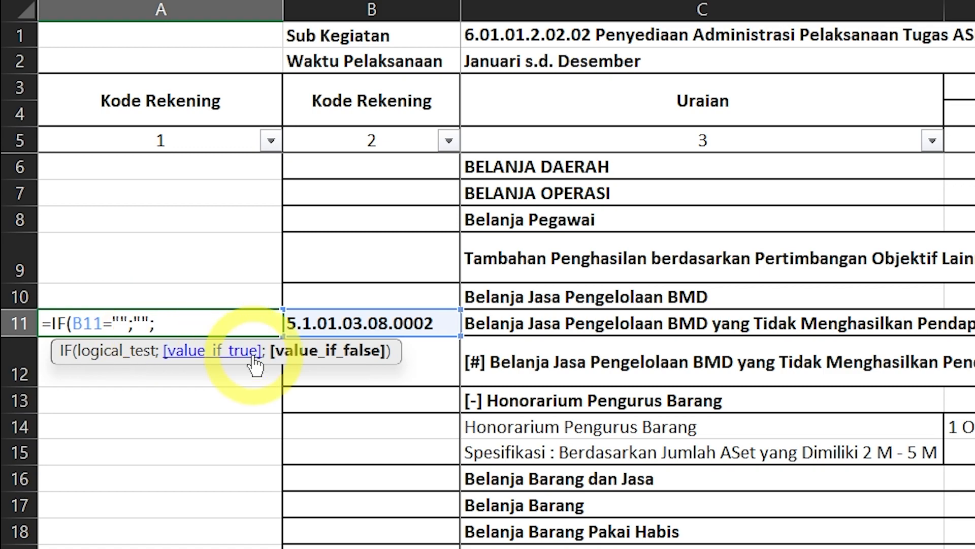
{"action": "type", "text": "le"}
{"action": "key", "text": "Tab"}
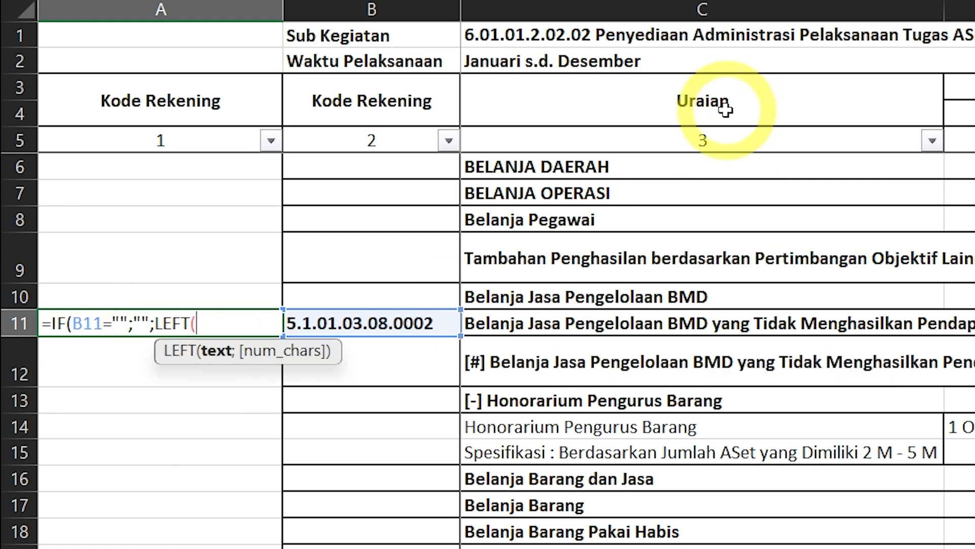
{"action": "left_click", "coordinate": [543, 36]}
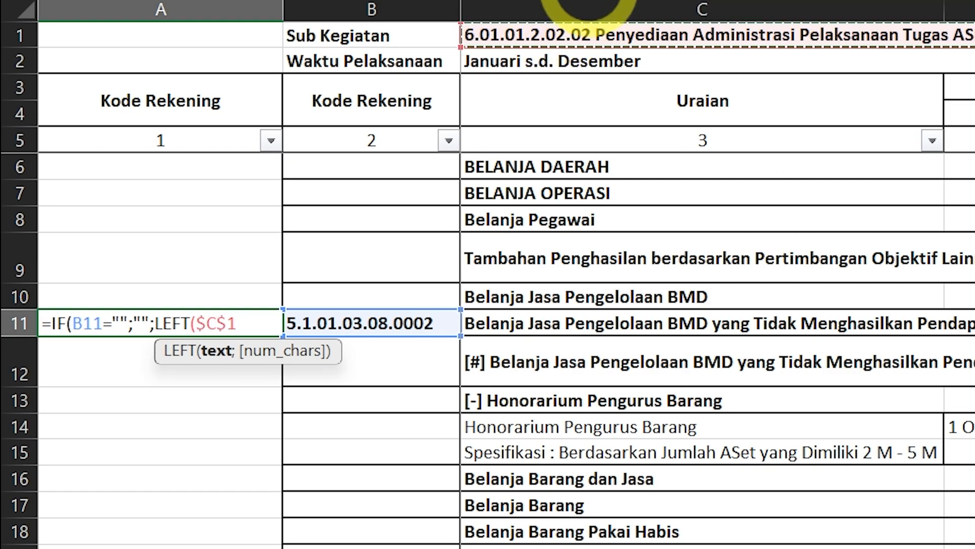
{"action": "type", "text": ";"}
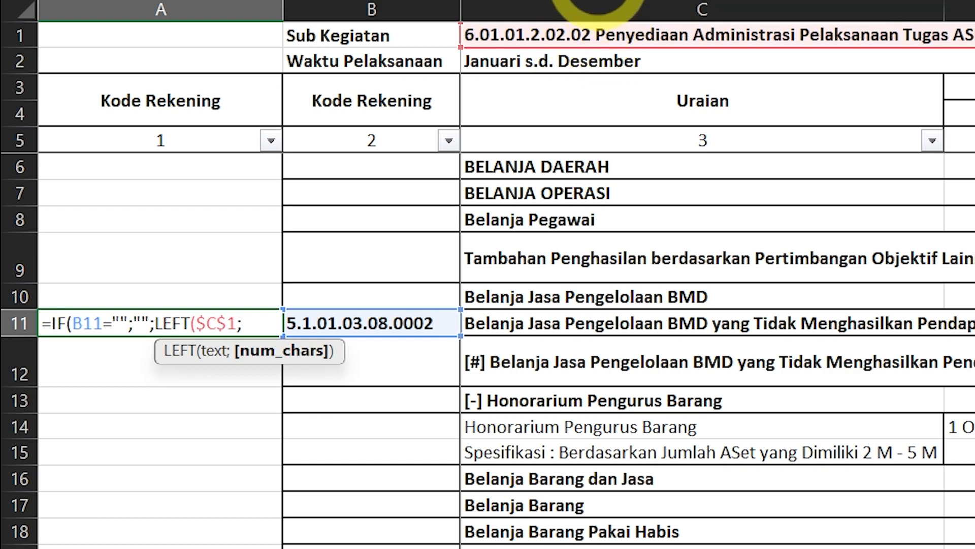
{"action": "left_click", "coordinate": [595, 0]}
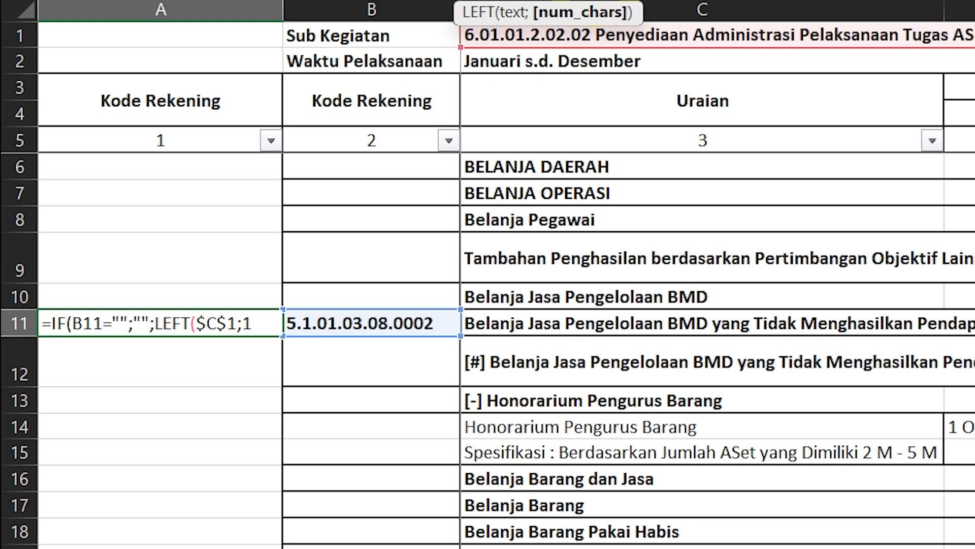
{"action": "type", "text": "15)"}
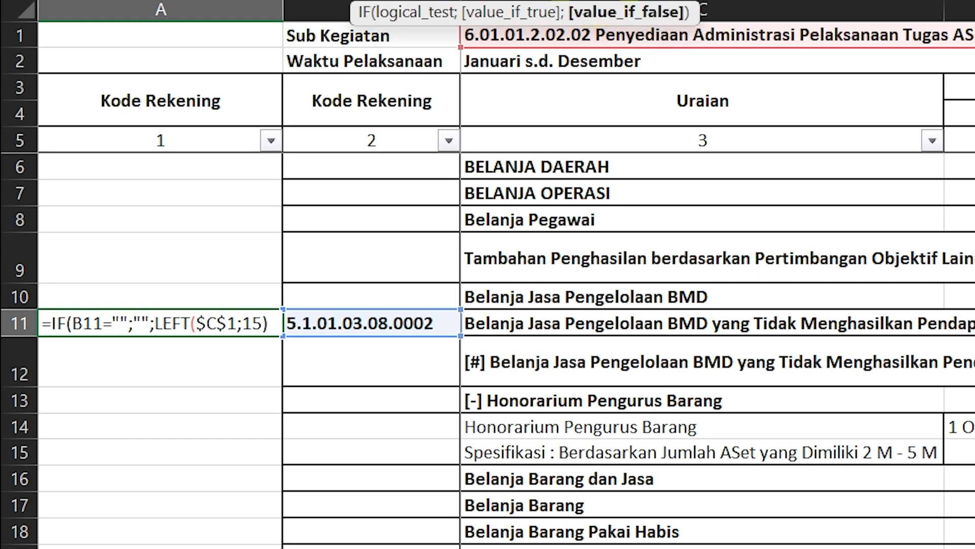
{"action": "type", "text": "&\".\"&"}
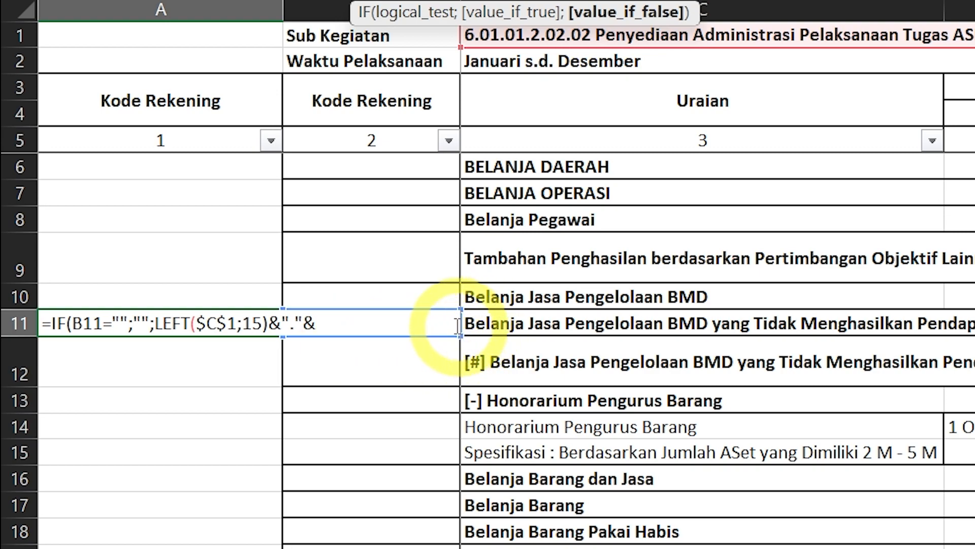
{"action": "left_click", "coordinate": [418, 293]}
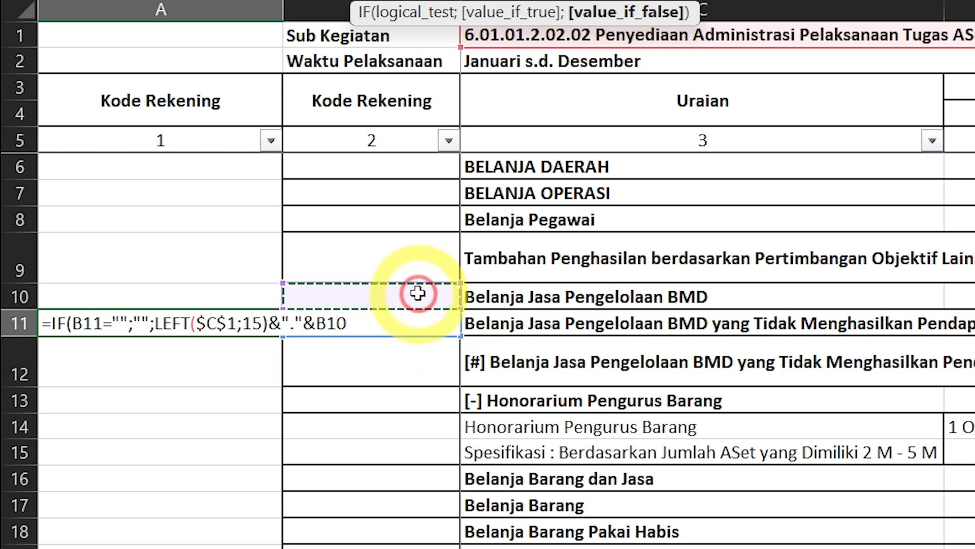
{"action": "key", "text": "Down"}
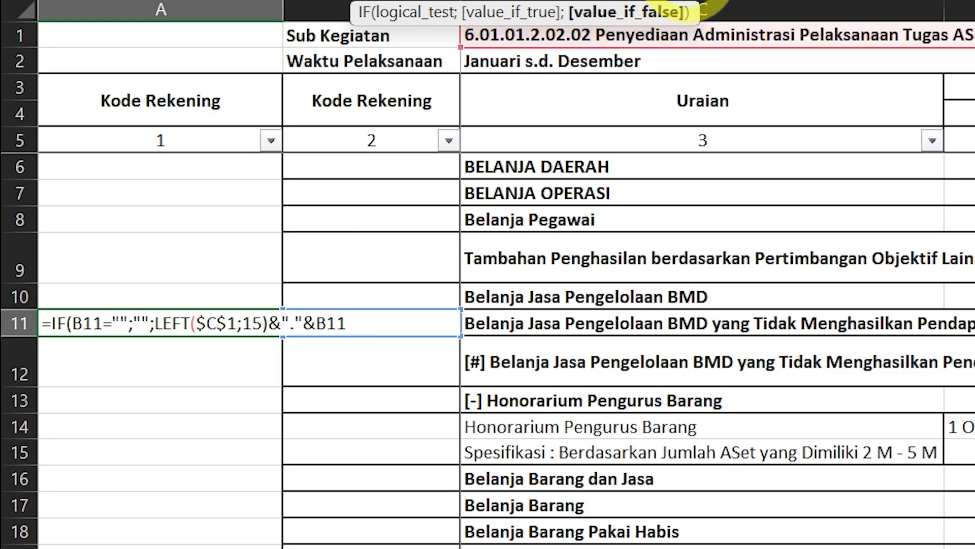
- Confirm the A11 combined-code formula and widen column A to fit it
{"action": "type", "text": ")"}
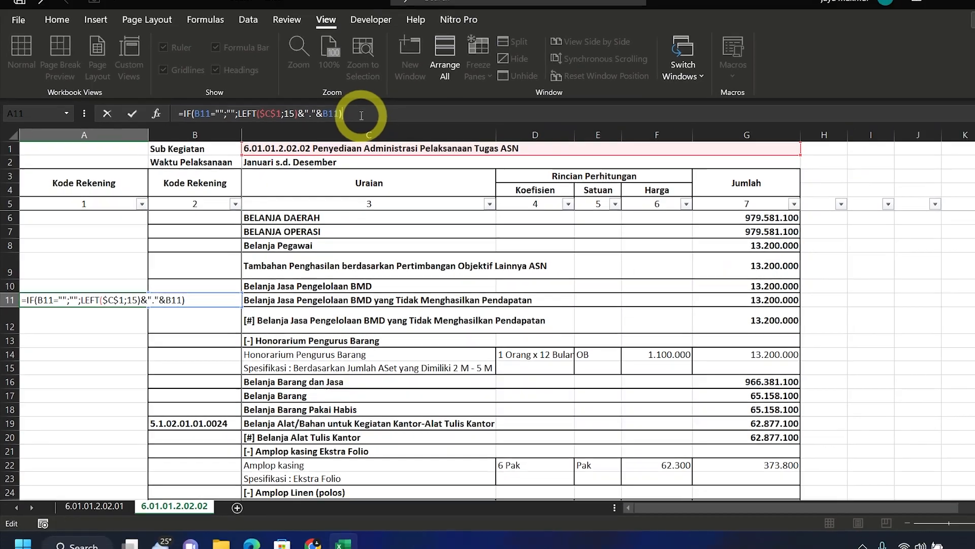
{"action": "key", "text": "Return"}
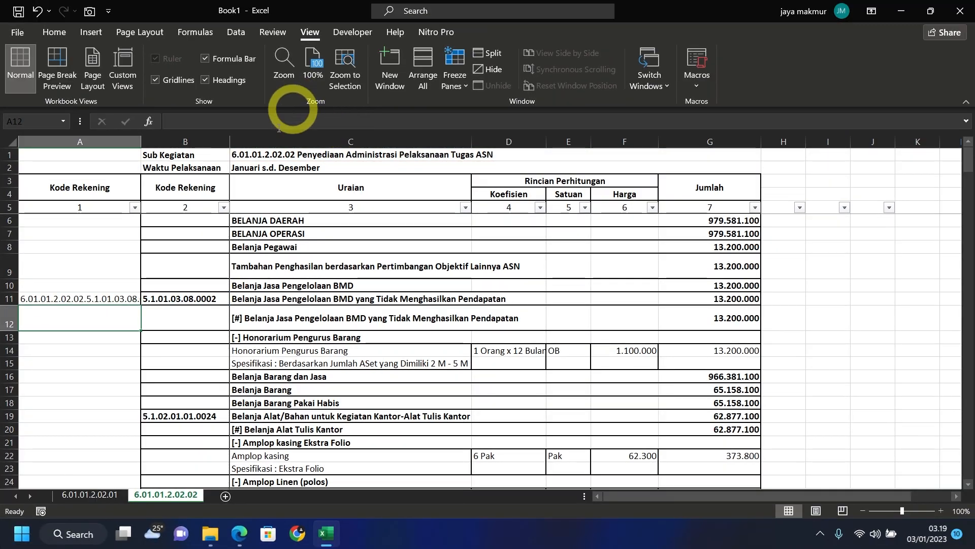
{"action": "left_click_drag", "start_coordinate": [140, 141], "coordinate": [164, 141]}
- Fill the A11 formula down column A to row 247
{"action": "left_click", "coordinate": [146, 300]}
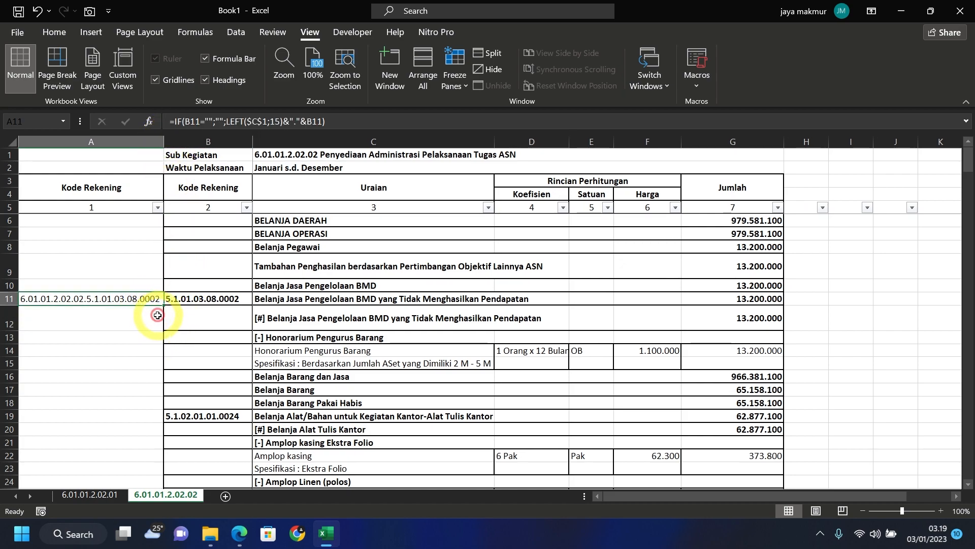
{"action": "left_click_drag", "start_coordinate": [163, 305], "coordinate": [152, 417]}
{"action": "scroll", "coordinate": [177, 363], "scroll_direction": "up", "scroll_amount": 20}
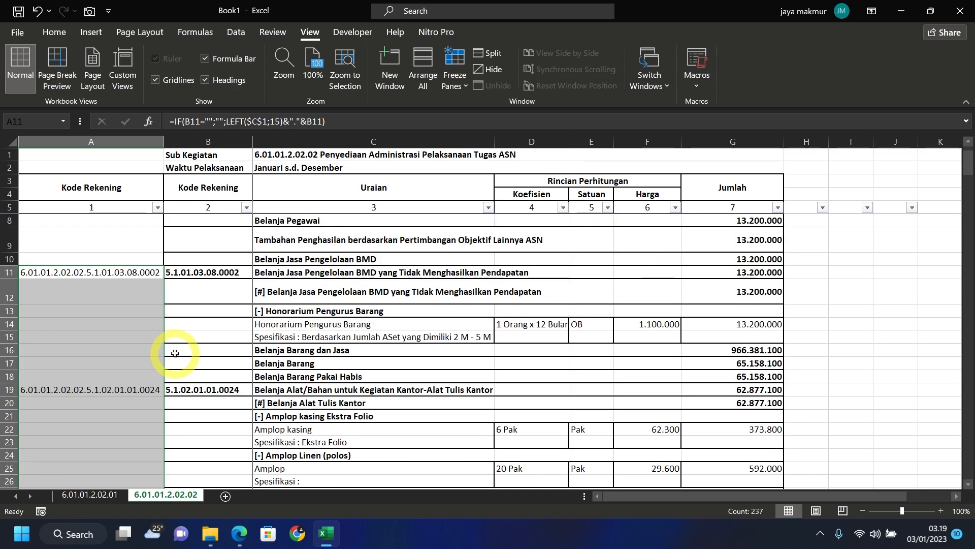
{"action": "scroll", "coordinate": [174, 350], "scroll_direction": "up", "scroll_amount": 1}
{"action": "left_click", "coordinate": [231, 297]}
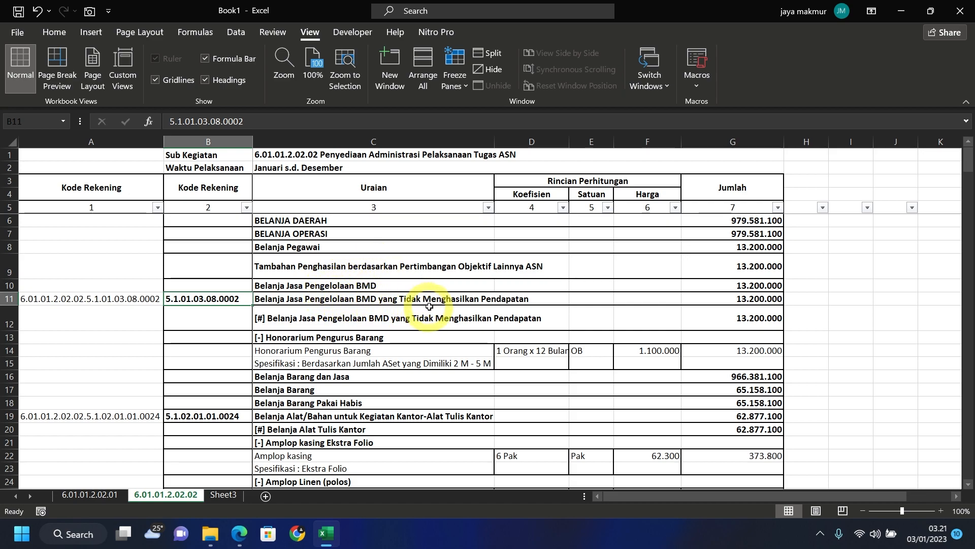
- Filter the Harga column to exclude (Blanks), leaving 69 of 245 records
{"action": "scroll", "coordinate": [350, 378], "scroll_direction": "down", "scroll_amount": 1}
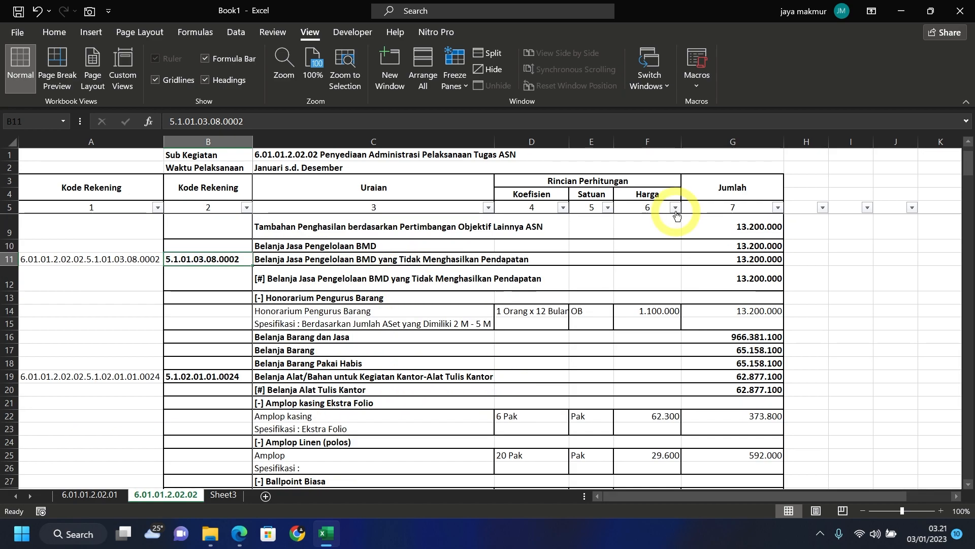
{"action": "left_click", "coordinate": [675, 208]}
{"action": "left_click_drag", "start_coordinate": [671, 375], "coordinate": [667, 467]}
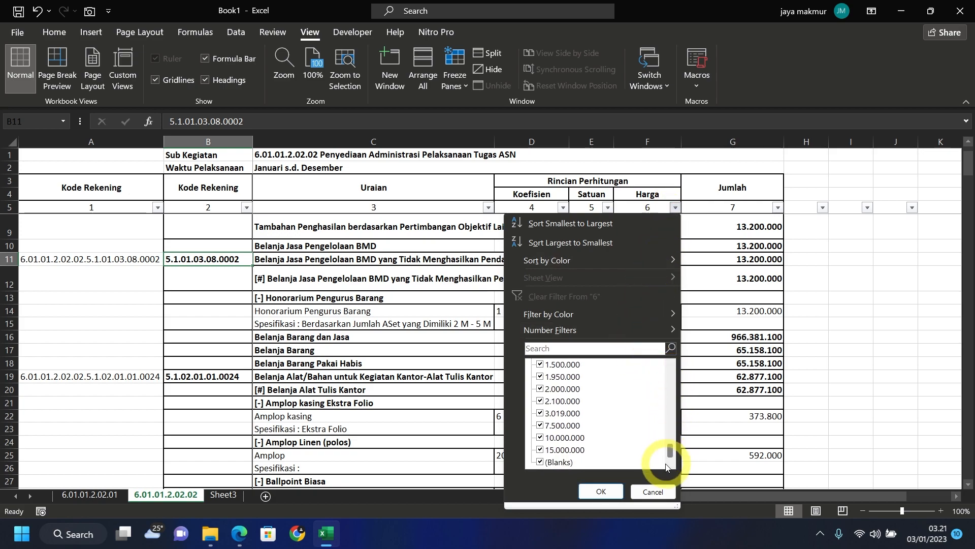
{"action": "left_click", "coordinate": [554, 463]}
{"action": "left_click", "coordinate": [604, 494]}
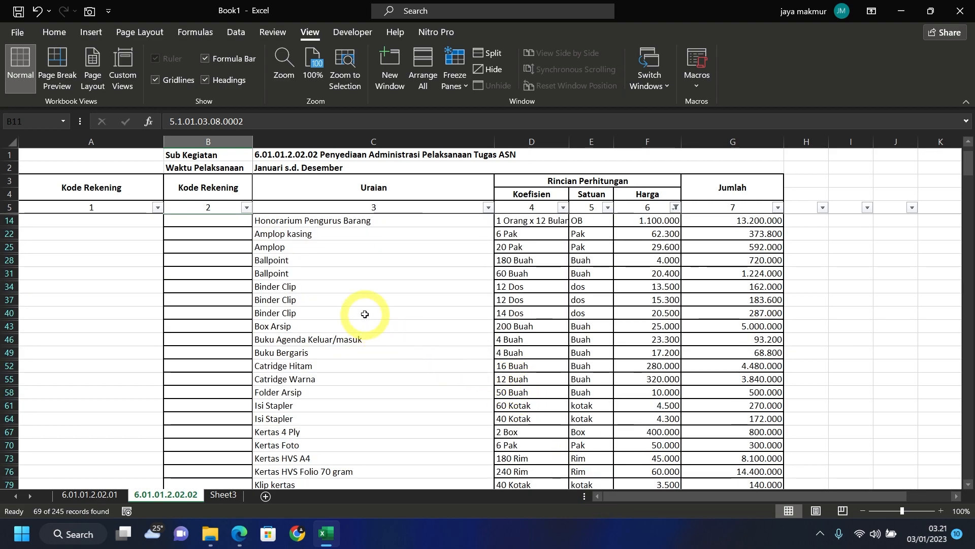
- Select the priced item rows from B14:G14 down through row 246
{"action": "left_click", "coordinate": [351, 273]}
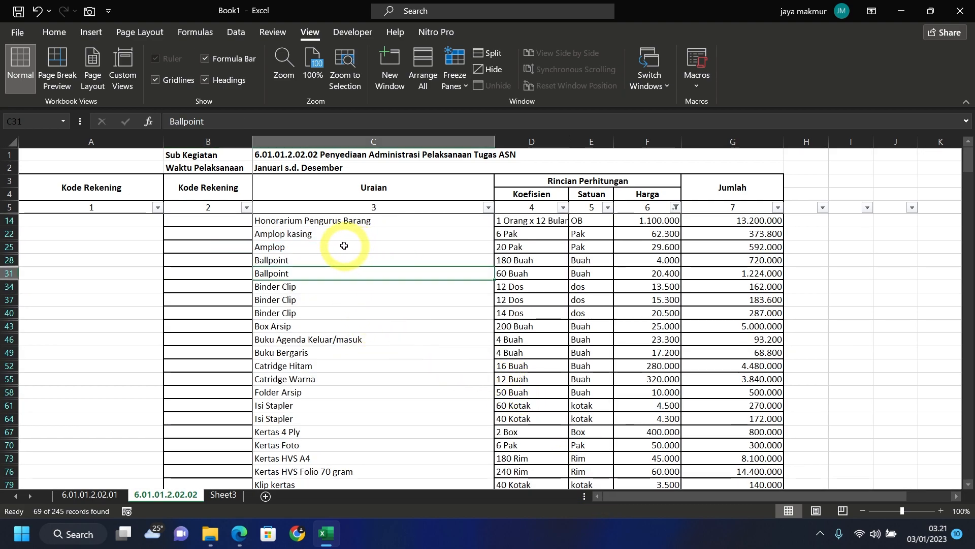
{"action": "left_click", "coordinate": [230, 220]}
{"action": "left_click_drag", "start_coordinate": [230, 220], "coordinate": [745, 221]}
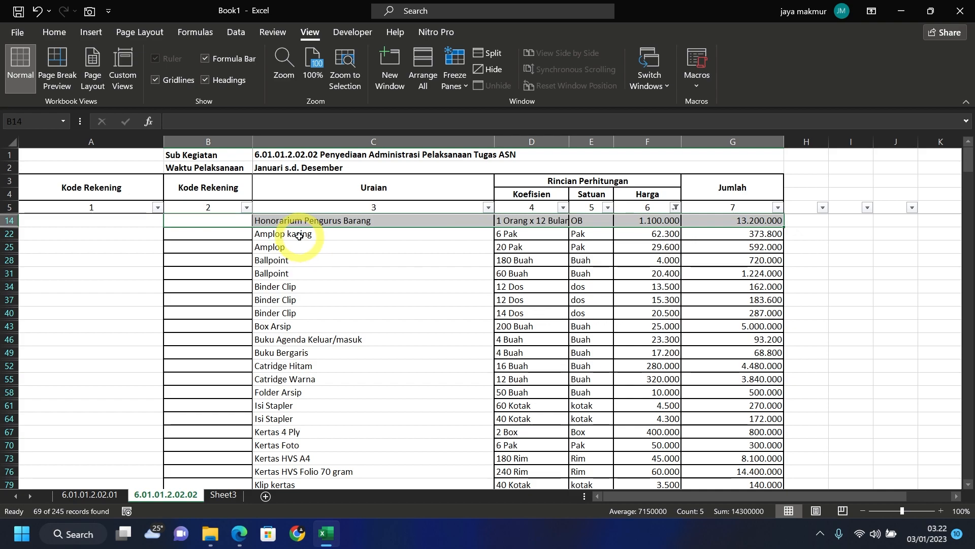
{"action": "scroll", "coordinate": [299, 236], "scroll_direction": "down", "scroll_amount": 6}
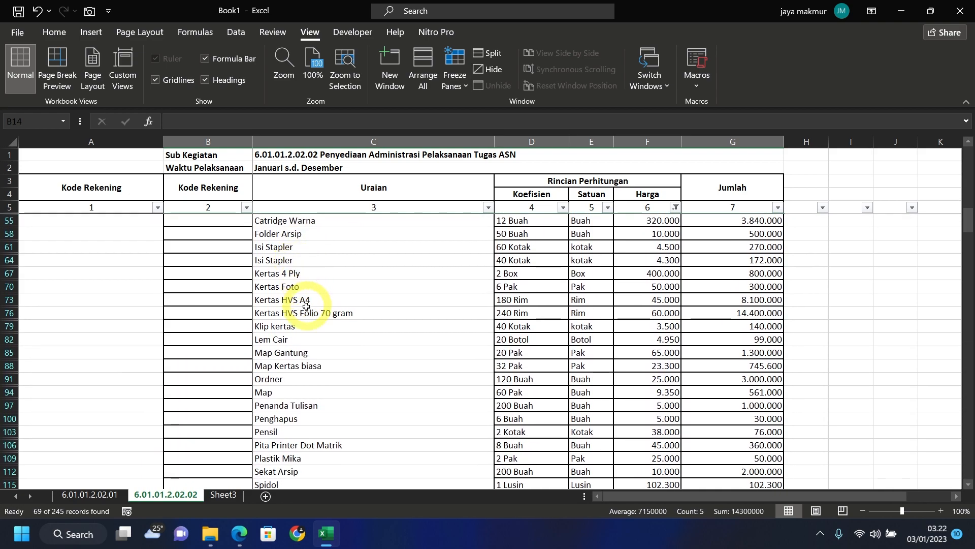
{"action": "scroll", "coordinate": [304, 313], "scroll_direction": "down", "scroll_amount": 5}
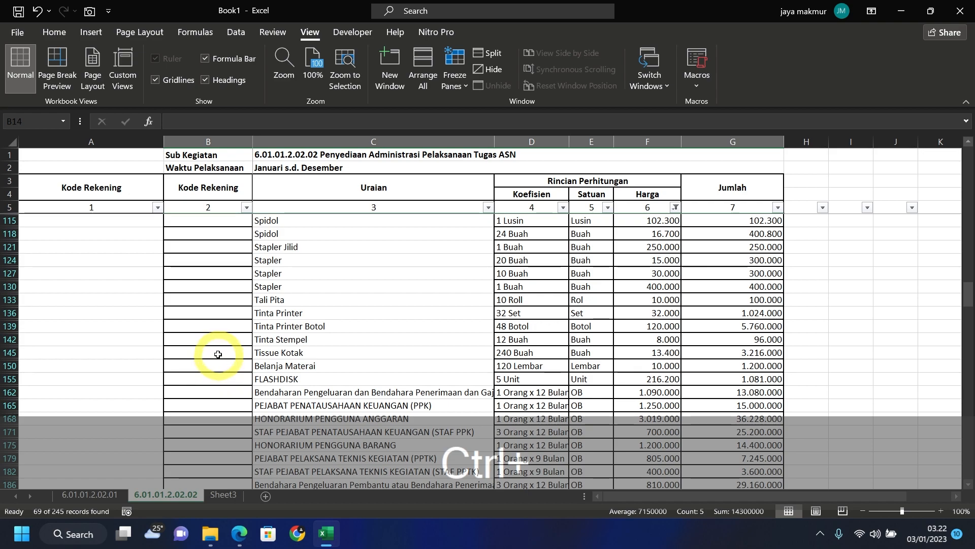
{"action": "left_click_drag", "start_coordinate": [218, 353], "coordinate": [743, 458]}
- Fill the selected priced rows yellow and show all rows again
{"action": "left_click", "coordinate": [54, 32]}
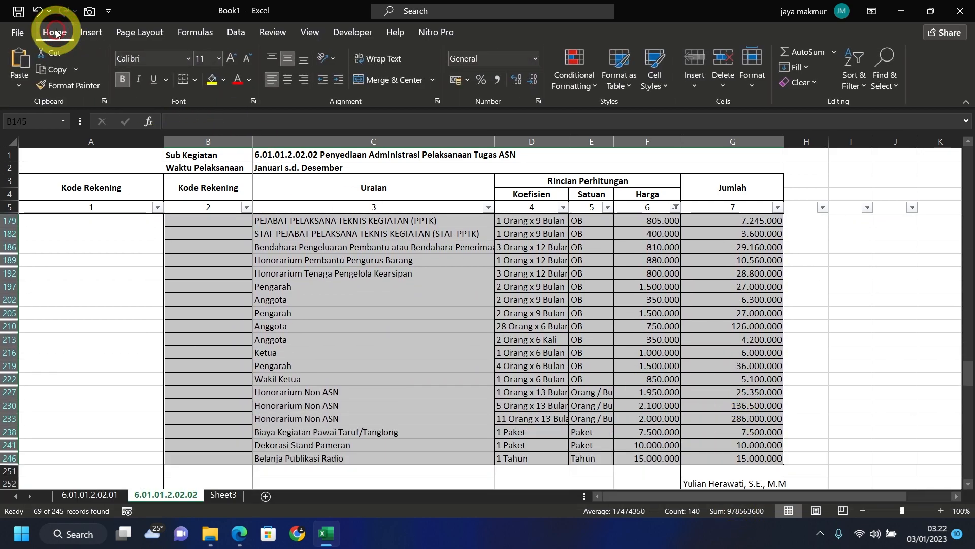
{"action": "left_click", "coordinate": [212, 80]}
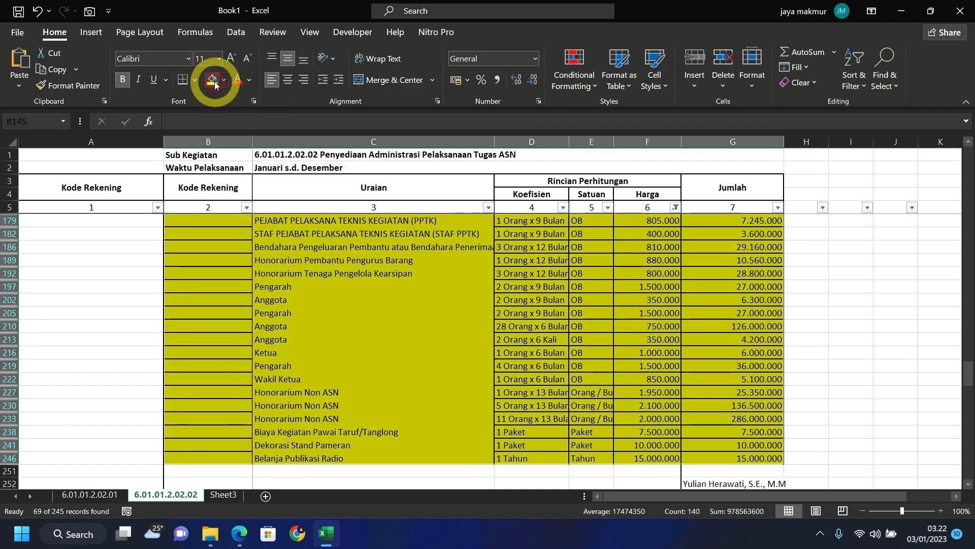
{"action": "left_click", "coordinate": [676, 208]}
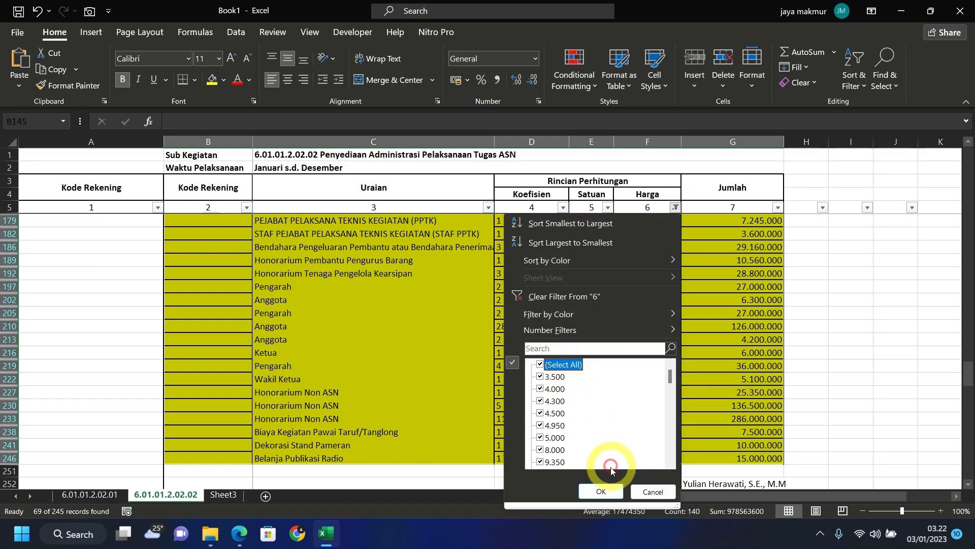
{"action": "left_click", "coordinate": [605, 490]}
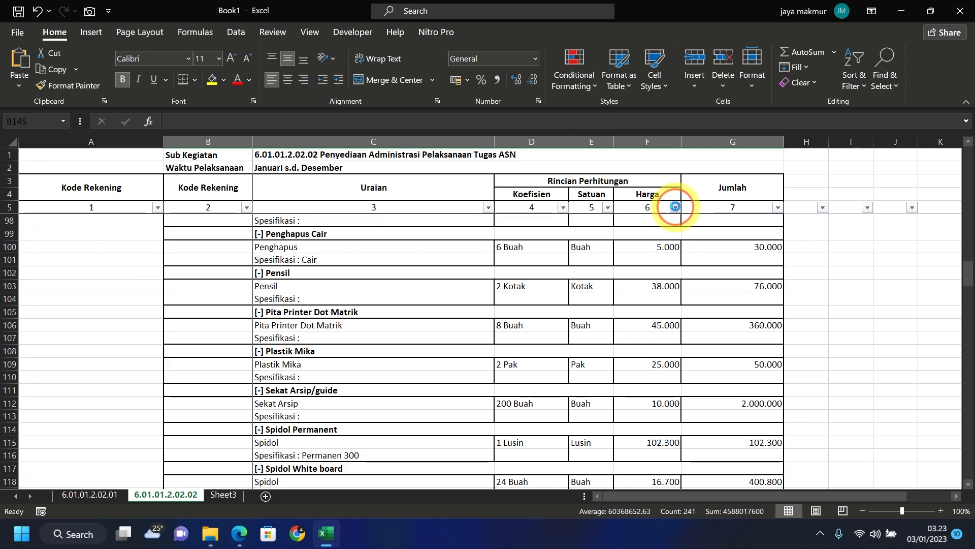
- Re-filter Harga to hide blanks and shade cells B22:G37
{"action": "left_click", "coordinate": [675, 207]}
{"action": "left_click_drag", "start_coordinate": [670, 367], "coordinate": [675, 446]}
{"action": "left_click", "coordinate": [558, 461]}
{"action": "left_click", "coordinate": [601, 490]}
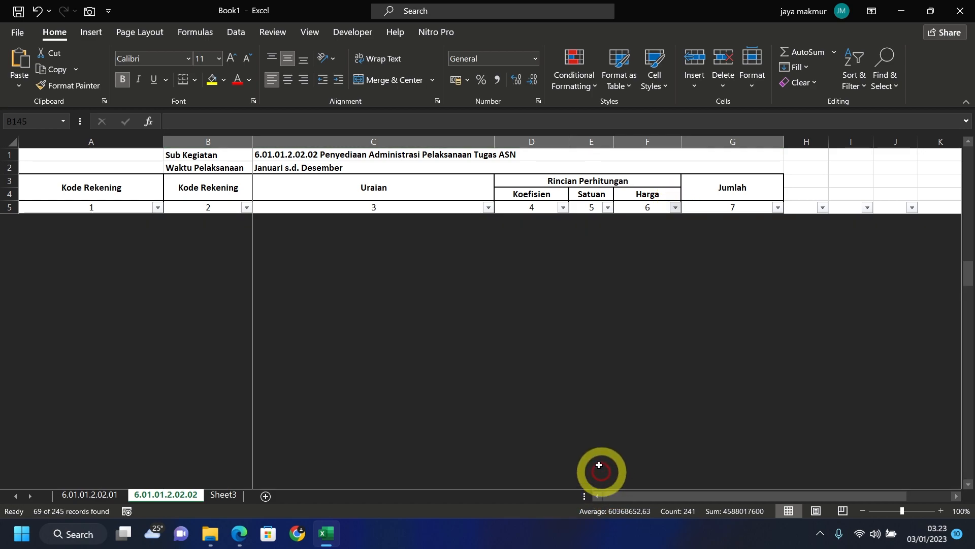
{"action": "scroll", "coordinate": [429, 284], "scroll_direction": "up", "scroll_amount": 6}
{"action": "left_click_drag", "start_coordinate": [235, 234], "coordinate": [712, 272]}
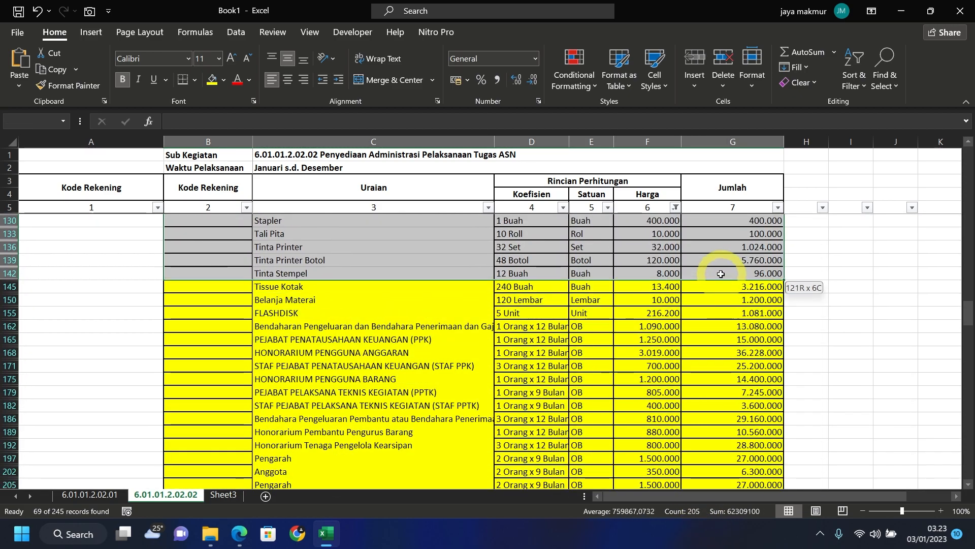
{"action": "left_click", "coordinate": [225, 81]}
- Tick (Select All) in the Harga filter so every row displays
{"action": "scroll", "coordinate": [260, 234], "scroll_direction": "up", "scroll_amount": 5}
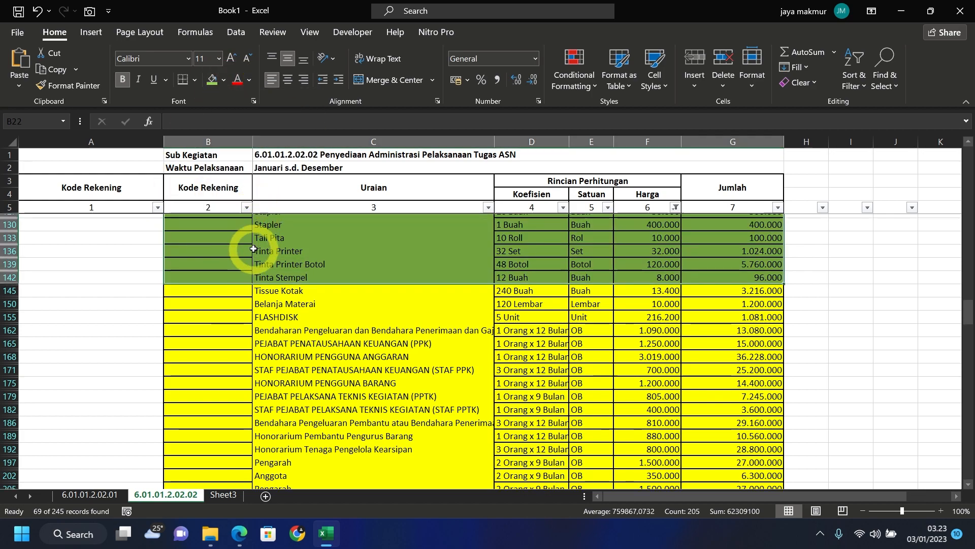
{"action": "left_click", "coordinate": [675, 207]}
{"action": "left_click", "coordinate": [549, 369]}
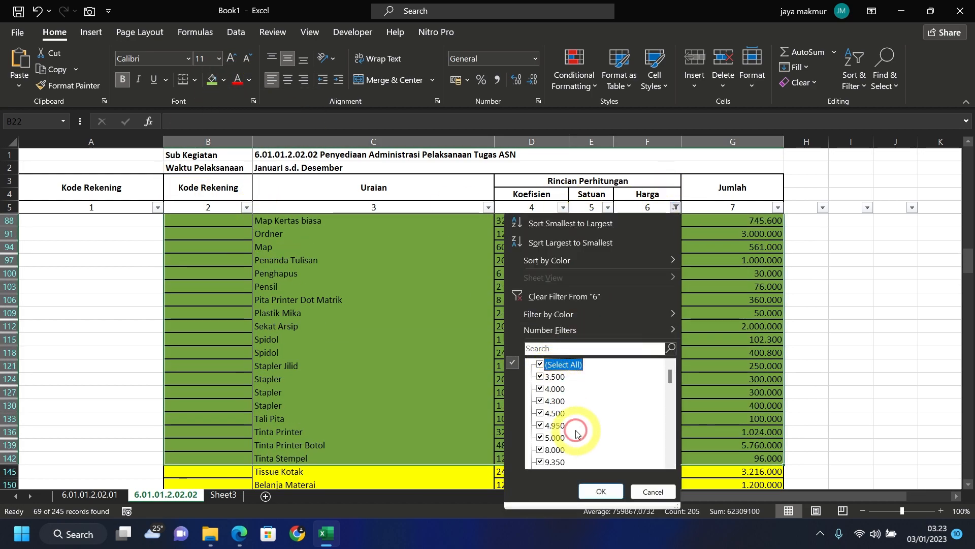
{"action": "left_click", "coordinate": [601, 491]}
- Filter the Kode Rekening column to show only the 8 rows with an account code
{"action": "scroll", "coordinate": [141, 221], "scroll_direction": "up", "scroll_amount": 14}
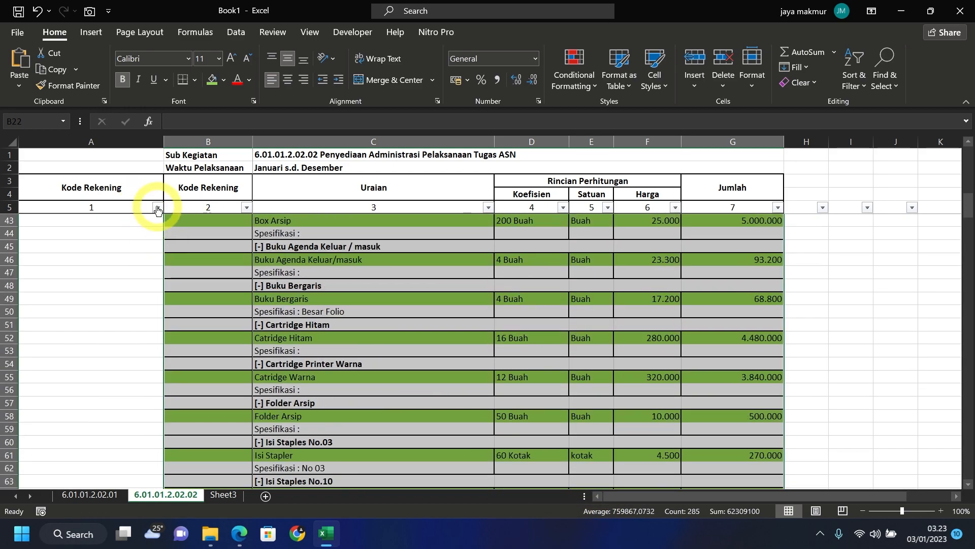
{"action": "left_click", "coordinate": [158, 207]}
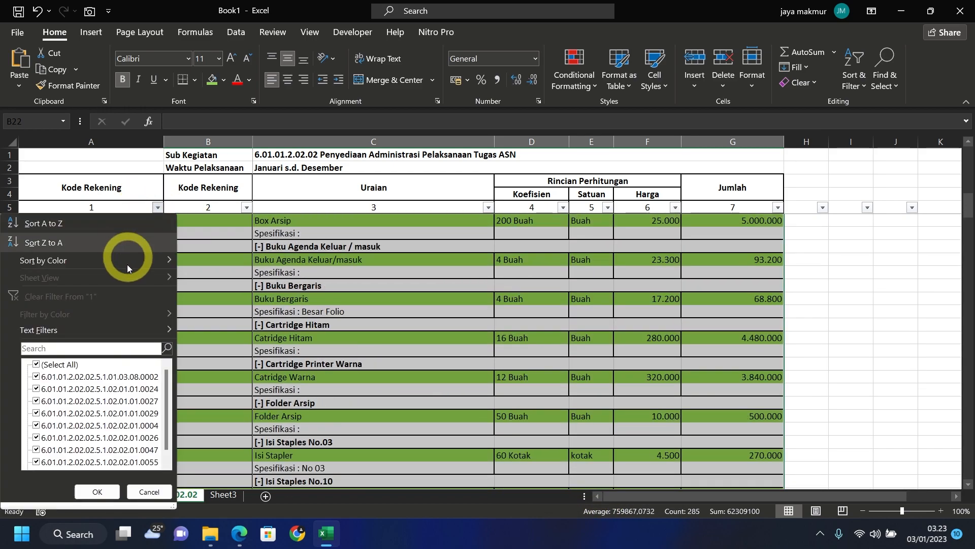
{"action": "scroll", "coordinate": [55, 457], "scroll_direction": "down", "scroll_amount": 3}
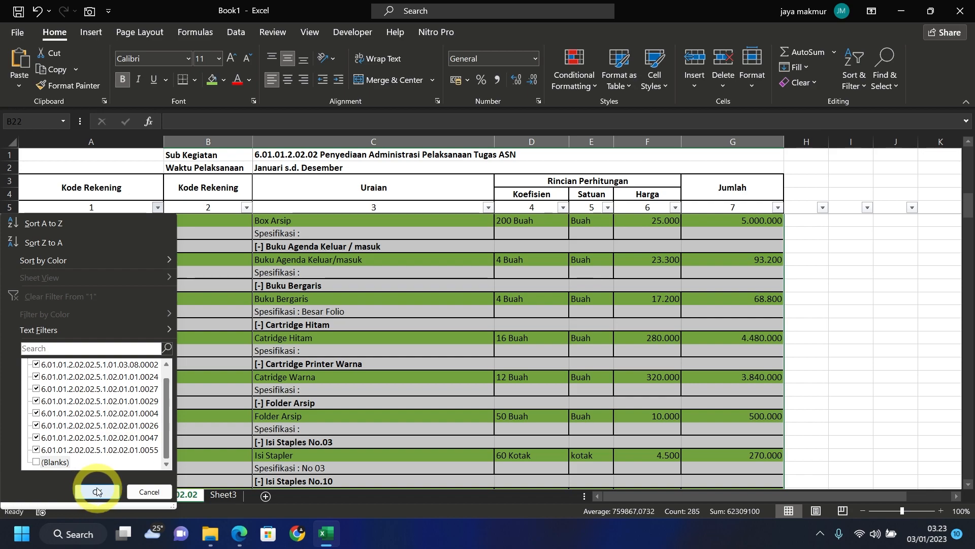
{"action": "left_click", "coordinate": [97, 491]}
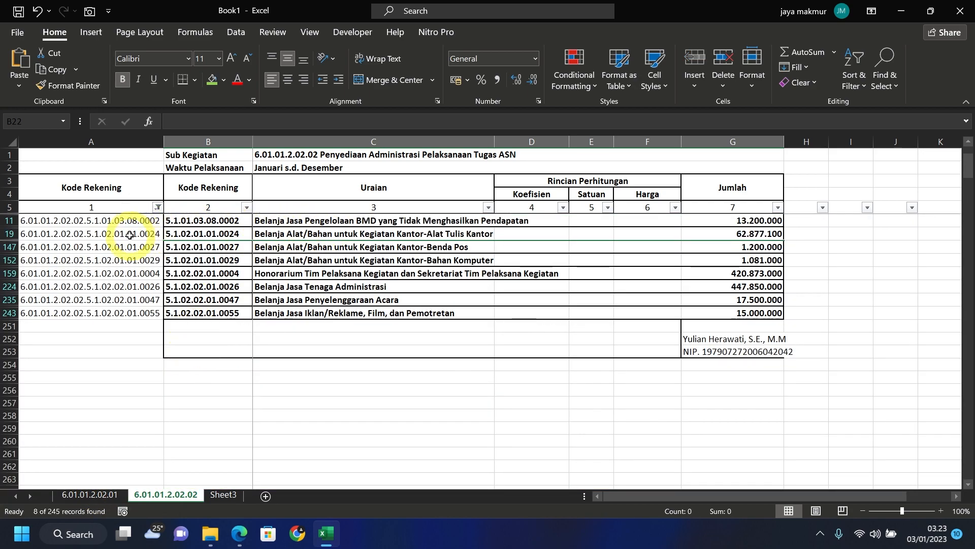
- Shade the Alat Tulis Kantor row green and the other seven account rows yellow
{"action": "left_click_drag", "start_coordinate": [130, 234], "coordinate": [735, 235]}
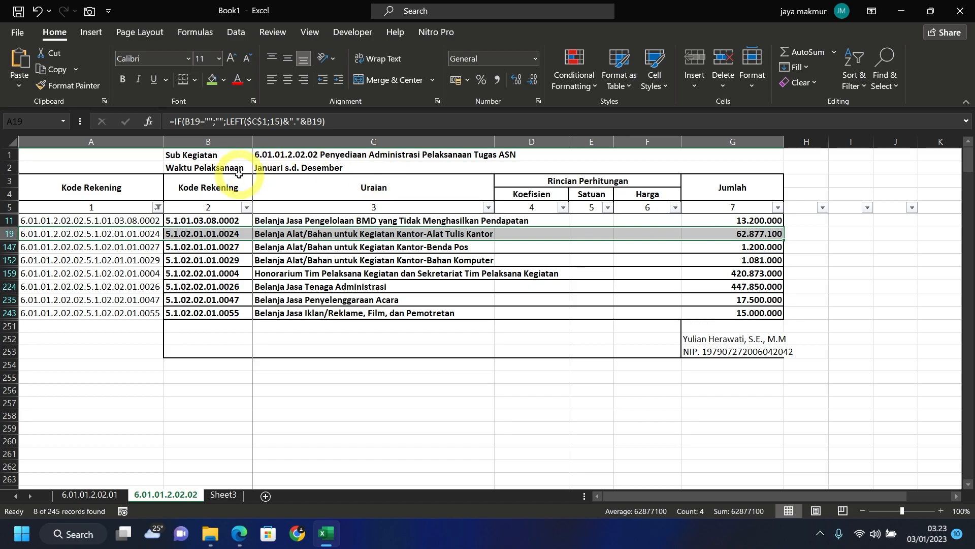
{"action": "left_click", "coordinate": [211, 80]}
{"action": "left_click", "coordinate": [264, 273]}
{"action": "left_click_drag", "start_coordinate": [96, 220], "coordinate": [724, 225]}
{"action": "left_click_drag", "start_coordinate": [124, 247], "coordinate": [711, 306], "text": "ctrl"}
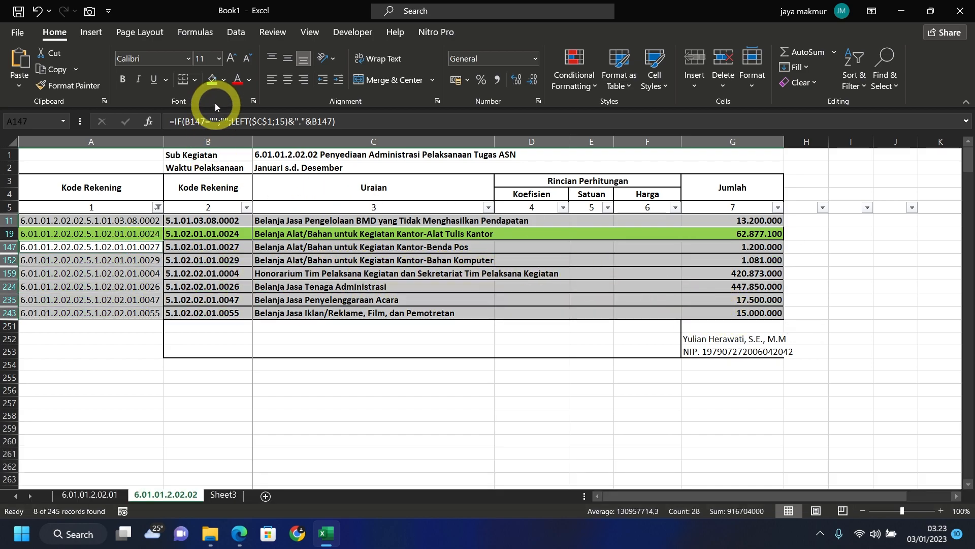
{"action": "left_click", "coordinate": [224, 80]}
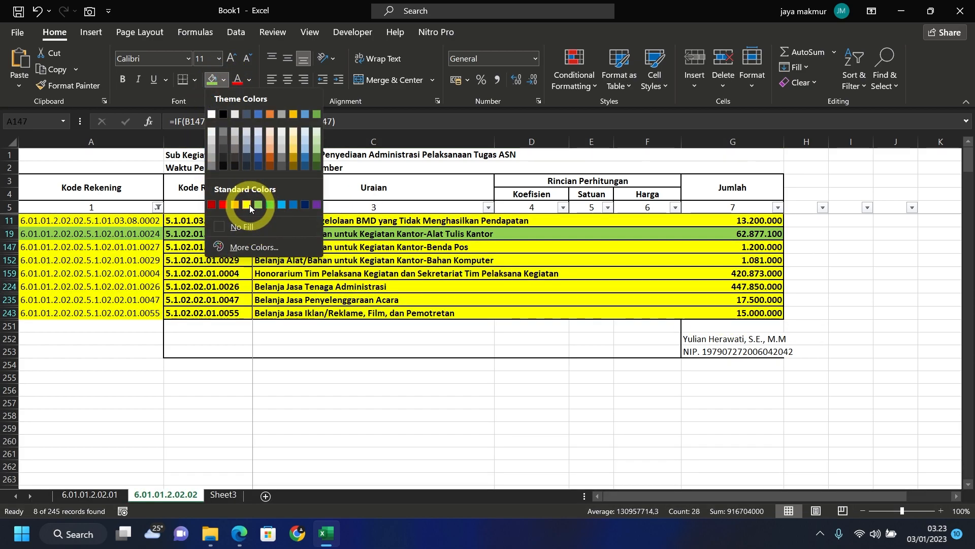
{"action": "left_click", "coordinate": [256, 208]}
{"action": "left_click", "coordinate": [281, 259]}
{"action": "left_click", "coordinate": [158, 206]}
- Clear the account-code filter and re-filter Harga to hide blank prices
{"action": "left_click", "coordinate": [51, 365]}
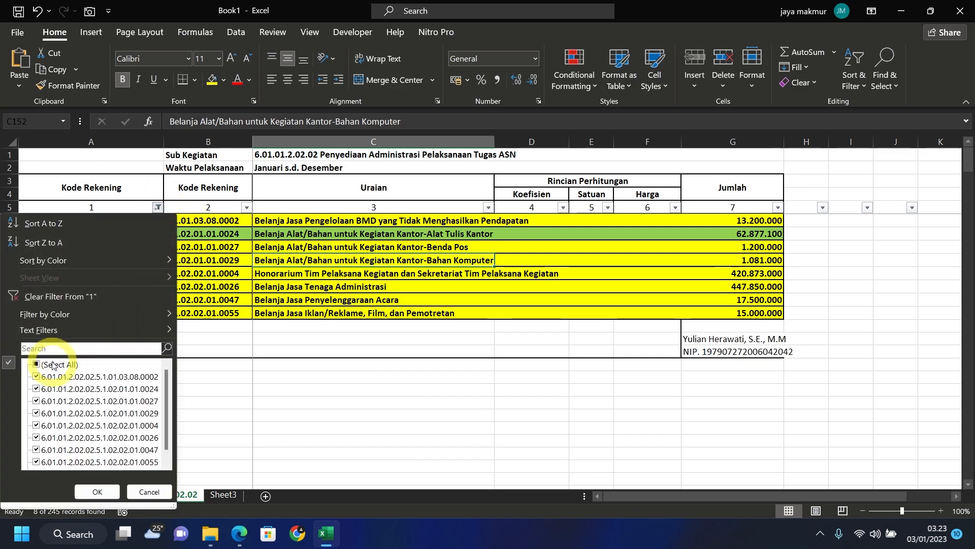
{"action": "left_click", "coordinate": [89, 491]}
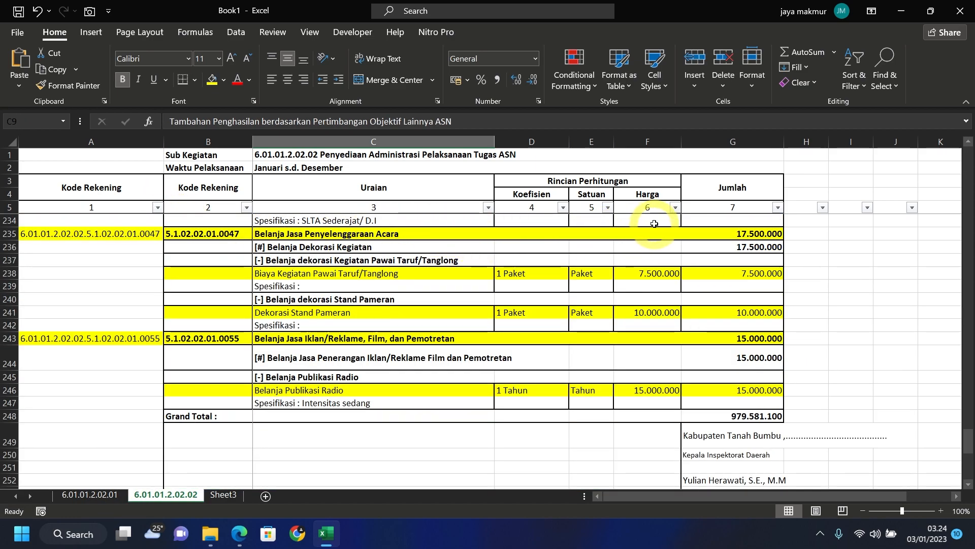
{"action": "left_click", "coordinate": [675, 208]}
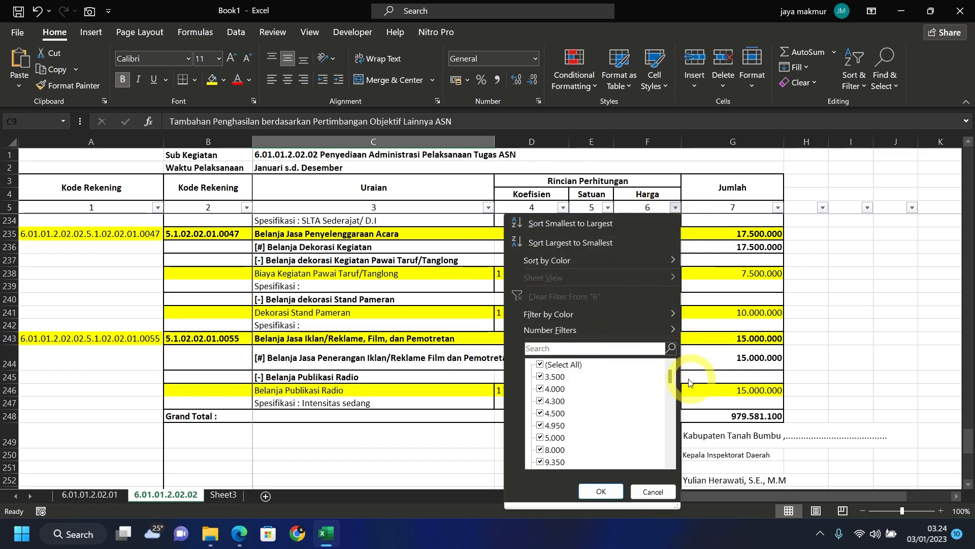
{"action": "left_click_drag", "start_coordinate": [670, 376], "coordinate": [671, 451]}
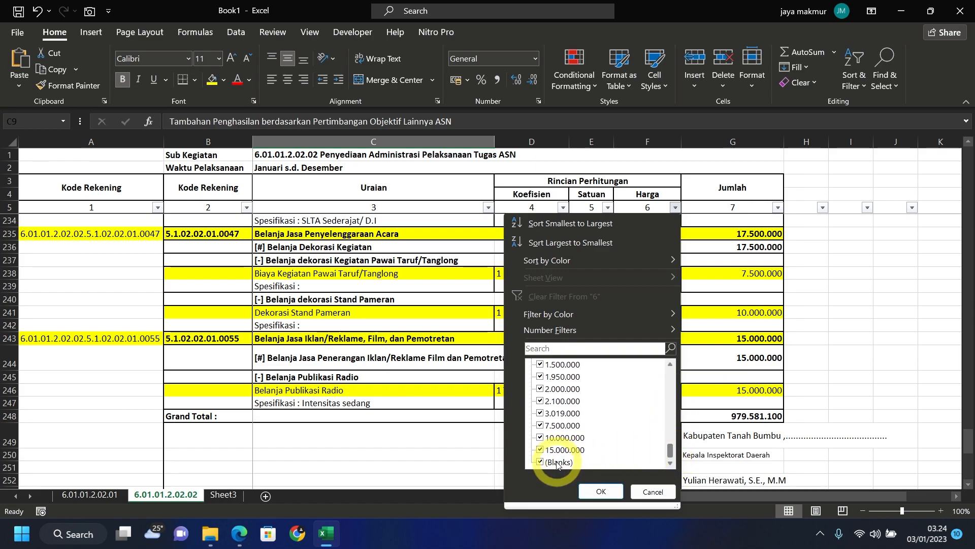
{"action": "left_click", "coordinate": [601, 491]}
- Select the priced item rows across columns C to G
{"action": "scroll", "coordinate": [484, 312], "scroll_direction": "up", "scroll_amount": 10}
{"action": "scroll", "coordinate": [485, 313], "scroll_direction": "up", "scroll_amount": 8}
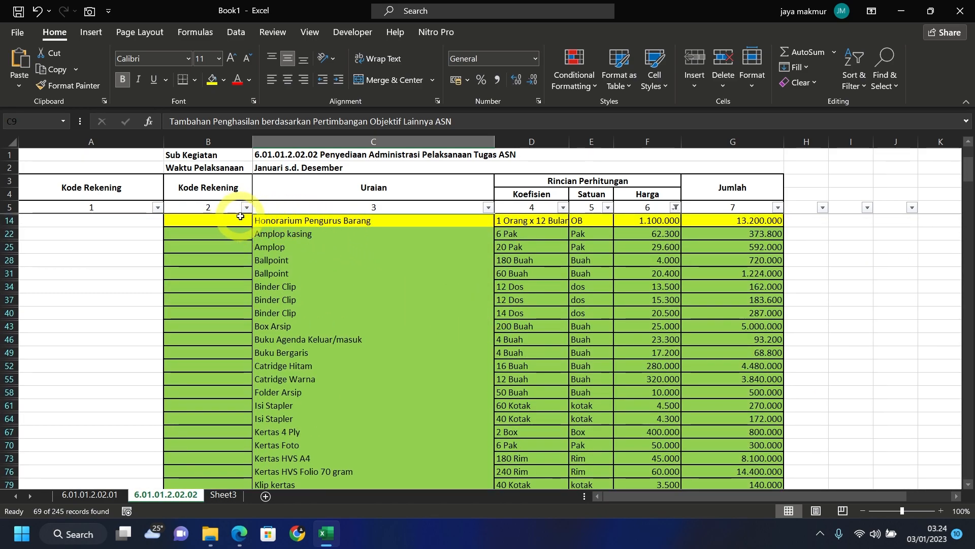
{"action": "left_click_drag", "start_coordinate": [276, 220], "coordinate": [719, 220]}
{"action": "scroll", "coordinate": [419, 277], "scroll_direction": "down", "scroll_amount": 10}
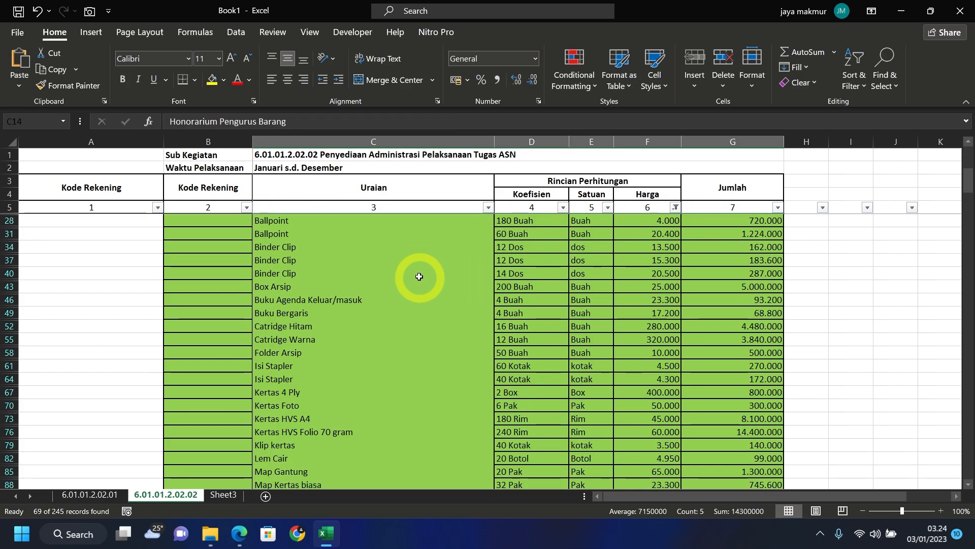
{"action": "scroll", "coordinate": [423, 292], "scroll_direction": "down", "scroll_amount": 2}
{"action": "left_click_drag", "start_coordinate": [306, 299], "coordinate": [749, 460], "text": "ctrl"}
- Paste the copied item rows as values starting at C256
{"action": "key", "text": "ctrl+c"}
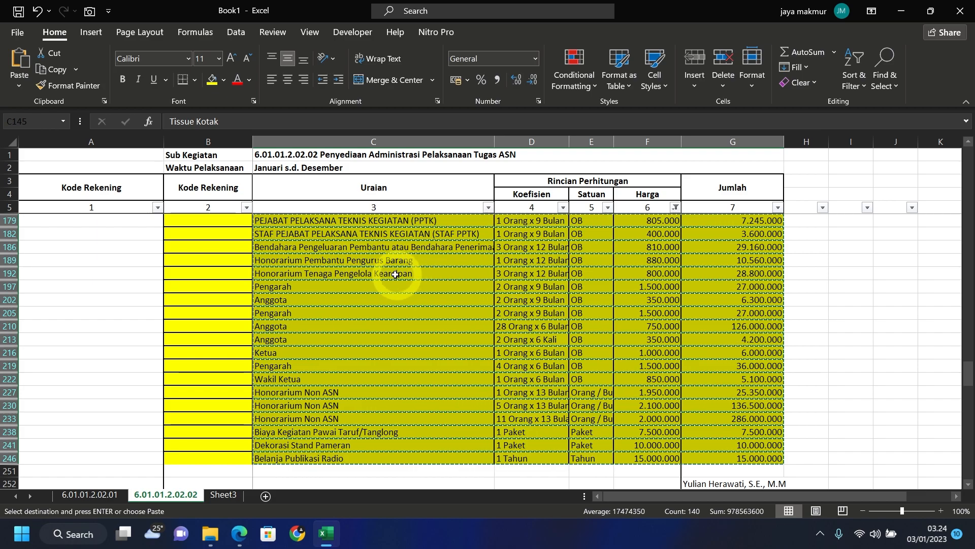
{"action": "scroll", "coordinate": [381, 276], "scroll_direction": "down", "scroll_amount": 5}
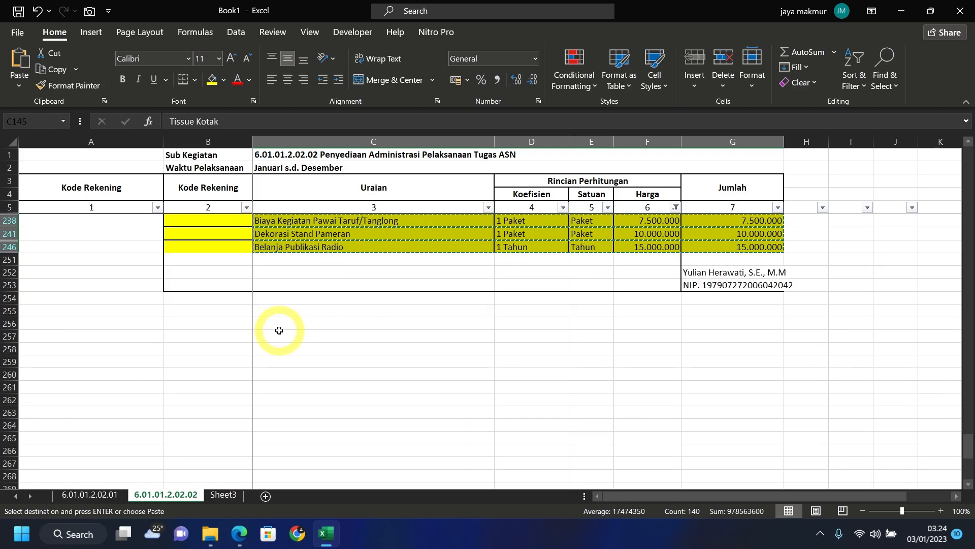
{"action": "left_click", "coordinate": [278, 324]}
{"action": "right_click", "coordinate": [279, 327]}
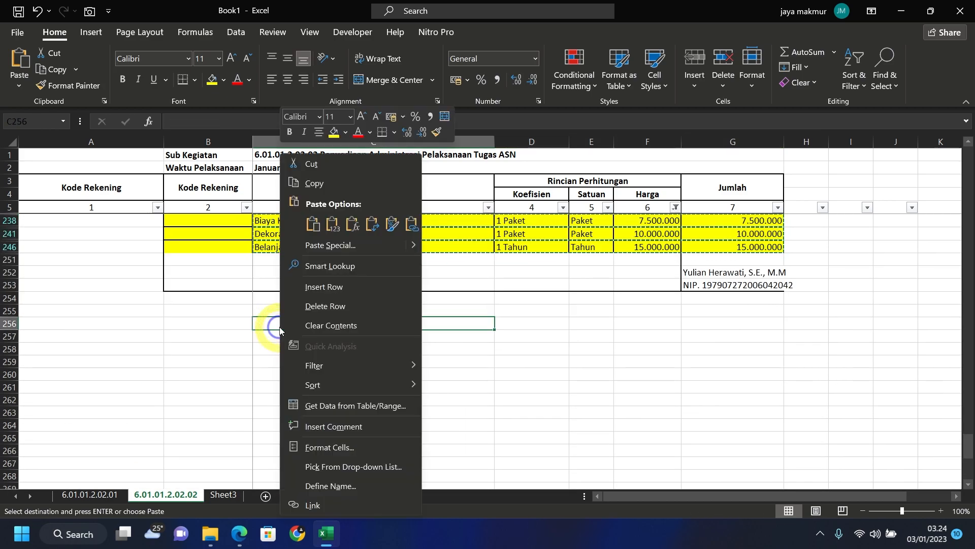
{"action": "left_click", "coordinate": [334, 224]}
- Delete the pasted Satuan entries in column E from row 256 down
{"action": "left_click_drag", "start_coordinate": [584, 324], "coordinate": [595, 461]}
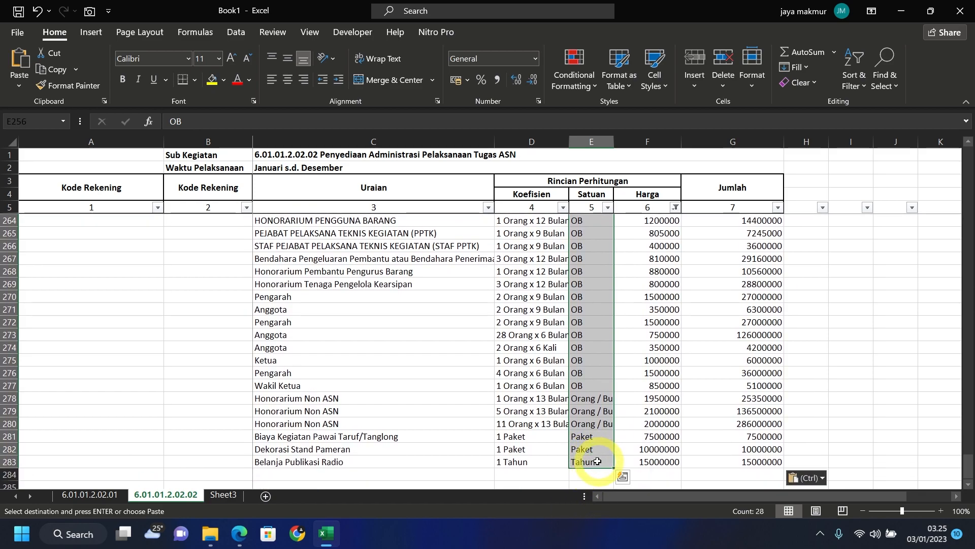
{"action": "key", "text": "Delete"}
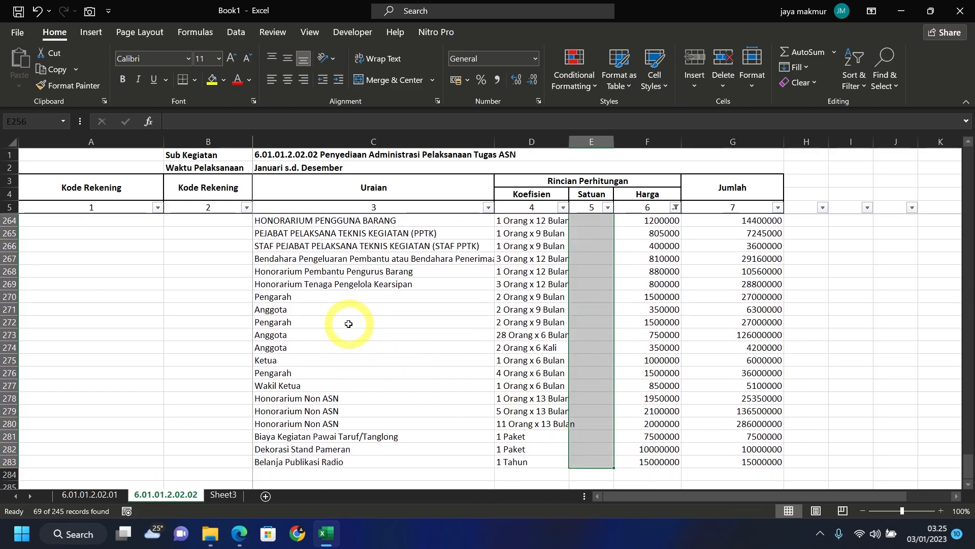
{"action": "left_click", "coordinate": [354, 328]}
{"action": "key", "text": "ctrl+Up"}
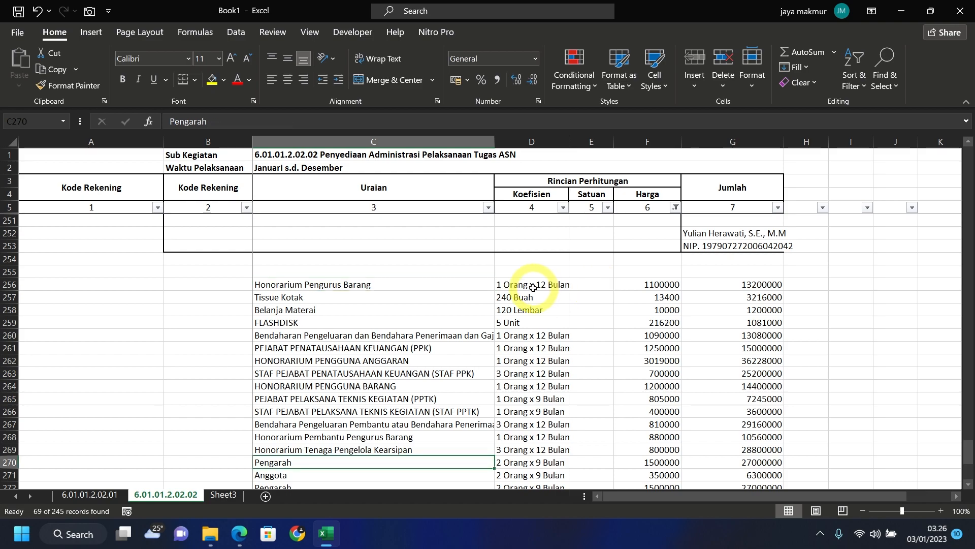
{"action": "left_click_drag", "start_coordinate": [532, 288], "coordinate": [534, 448]}
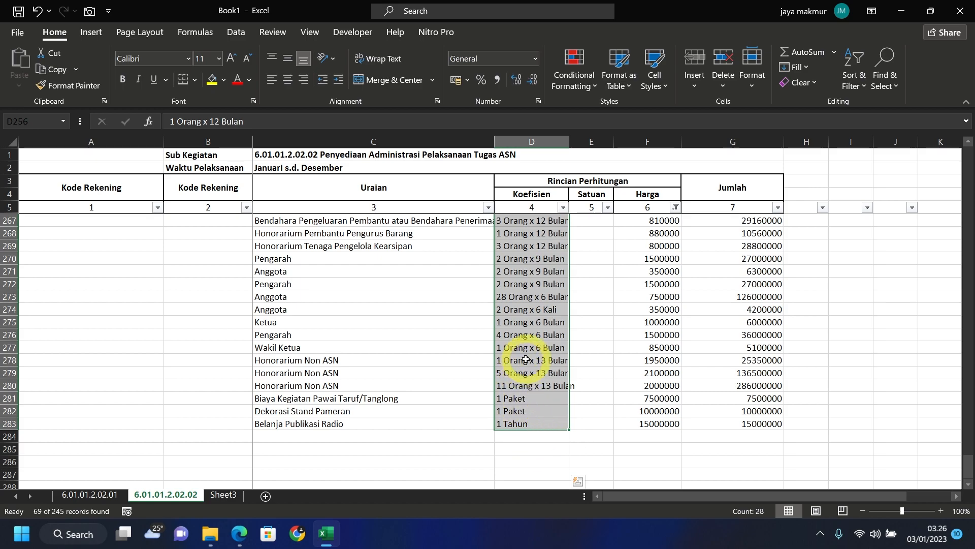
{"action": "scroll", "coordinate": [526, 359], "scroll_direction": "up", "scroll_amount": 7}
{"action": "left_click", "coordinate": [591, 349]}
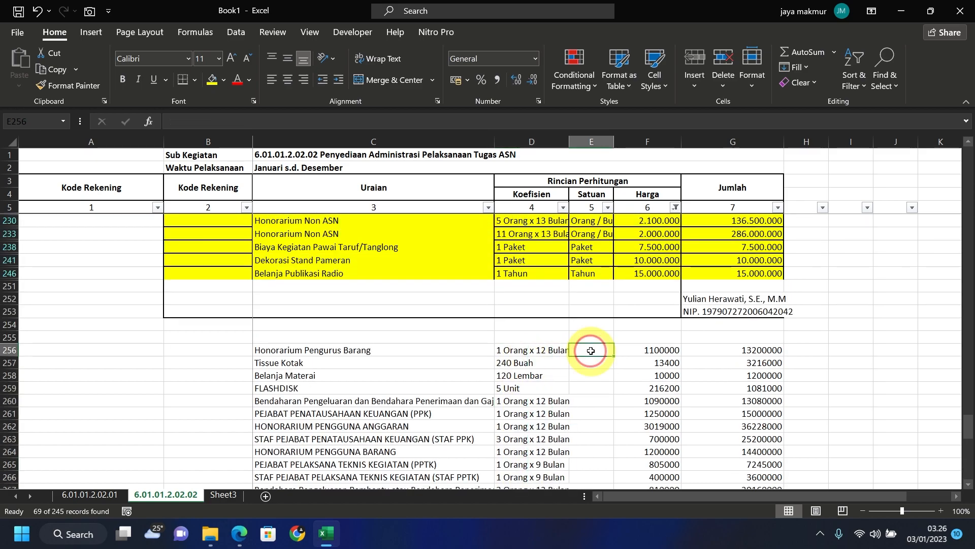
- Paste Sheet3's Excel 2021 PRODUCT/FILTERXML formula into E256, pointing it at D256 to return 12
{"action": "left_click", "coordinate": [224, 494]}
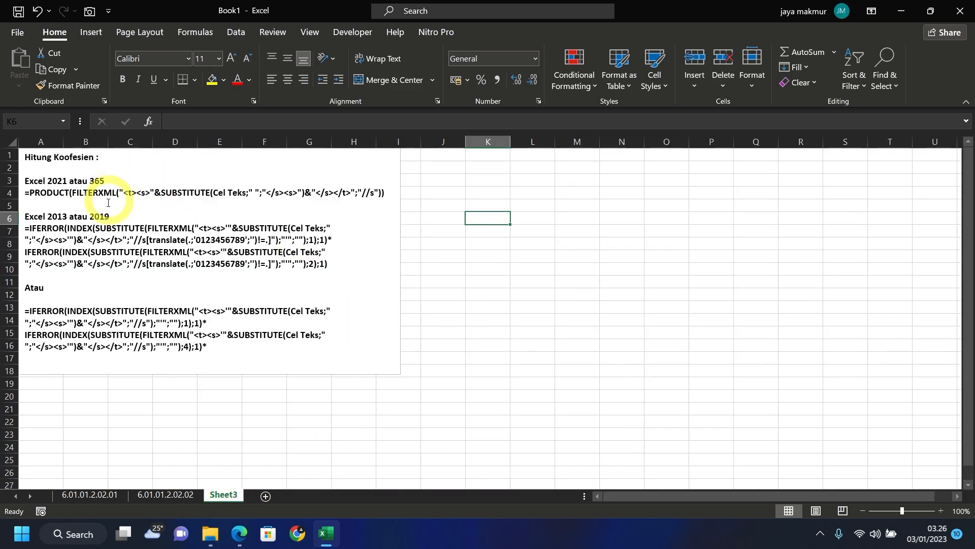
{"action": "left_click", "coordinate": [135, 237]}
{"action": "left_click_drag", "start_coordinate": [21, 193], "coordinate": [391, 195]}
{"action": "key", "text": "ctrl+c"}
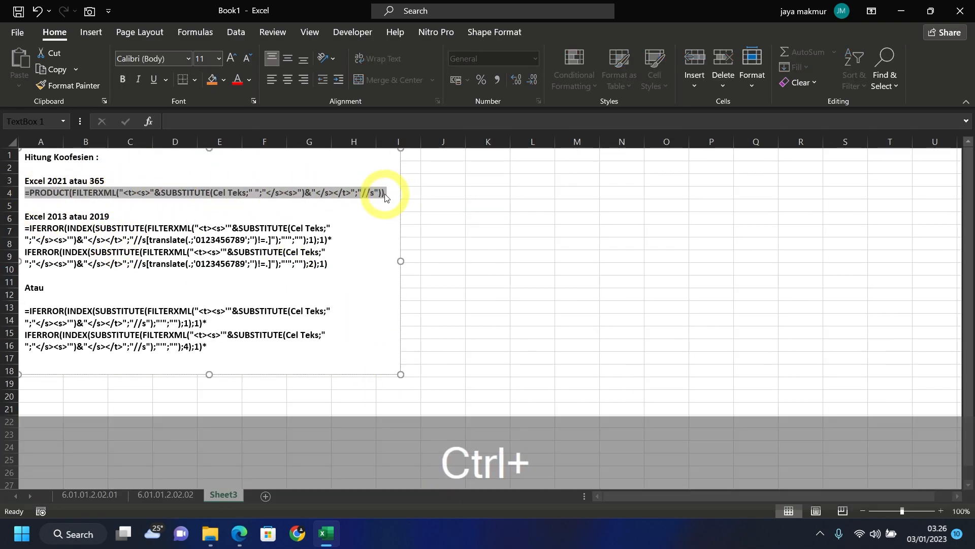
{"action": "left_click", "coordinate": [176, 495]}
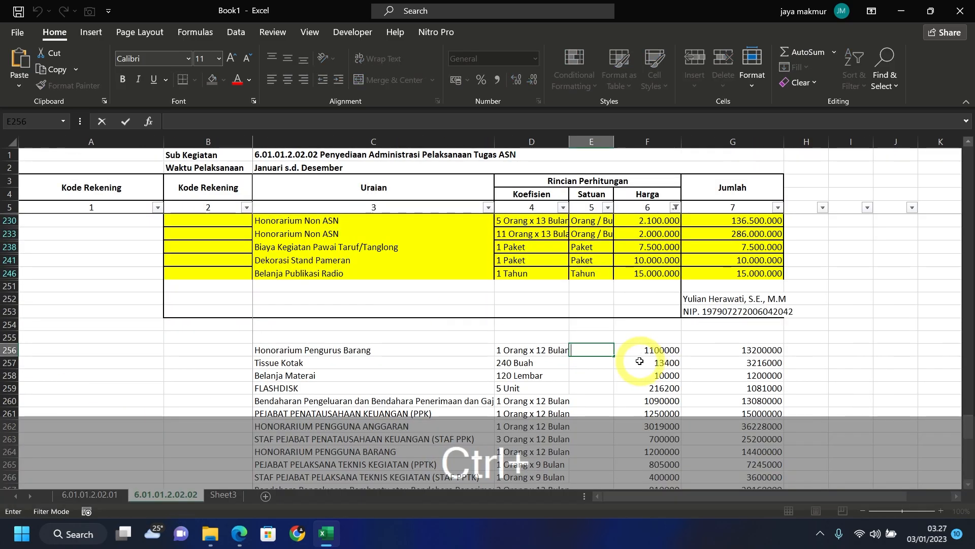
{"action": "key", "text": "ctrl+v"}
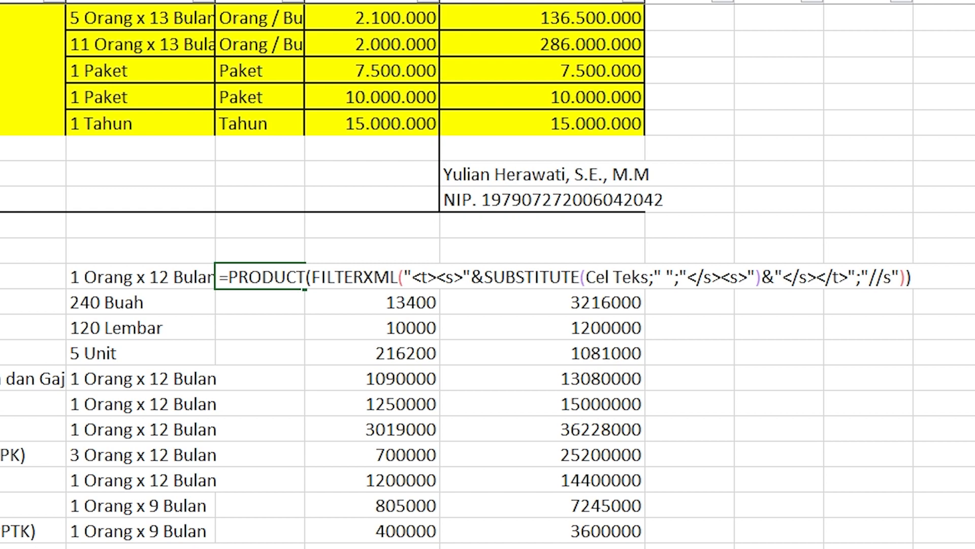
{"action": "key", "text": "BackSpace"}
{"action": "key", "text": "BackSpace"}
{"action": "key", "text": "BackSpace"}
{"action": "key", "text": "BackSpace"}
{"action": "key", "text": "BackSpace"}
{"action": "key", "text": "BackSpace"}
{"action": "key", "text": "BackSpace"}
{"action": "key", "text": "BackSpace"}
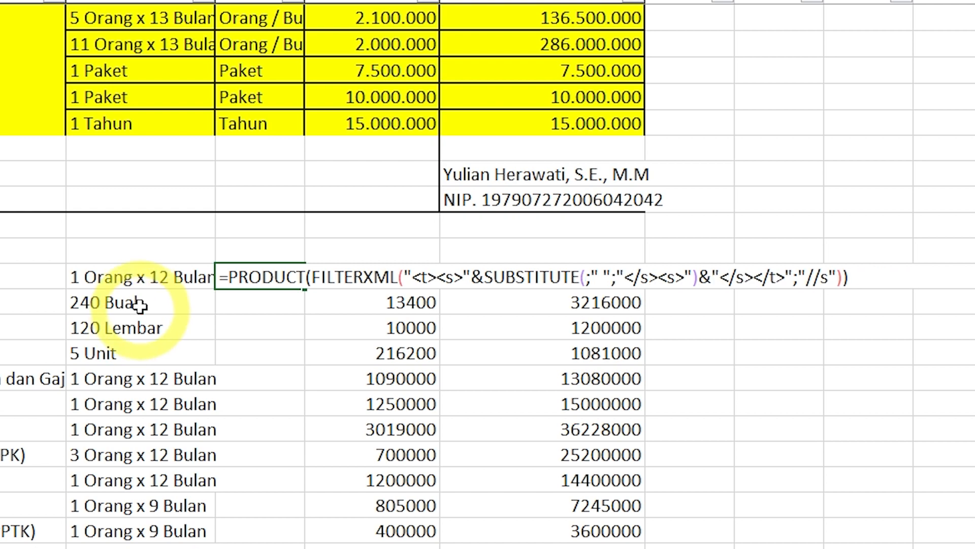
{"action": "left_click", "coordinate": [141, 277]}
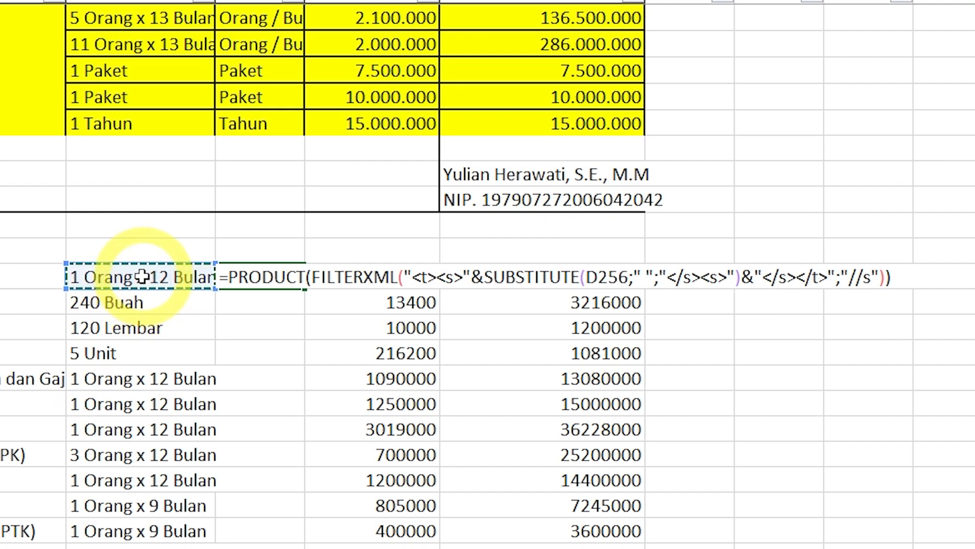
{"action": "key", "text": "Return"}
{"action": "left_click", "coordinate": [267, 286]}
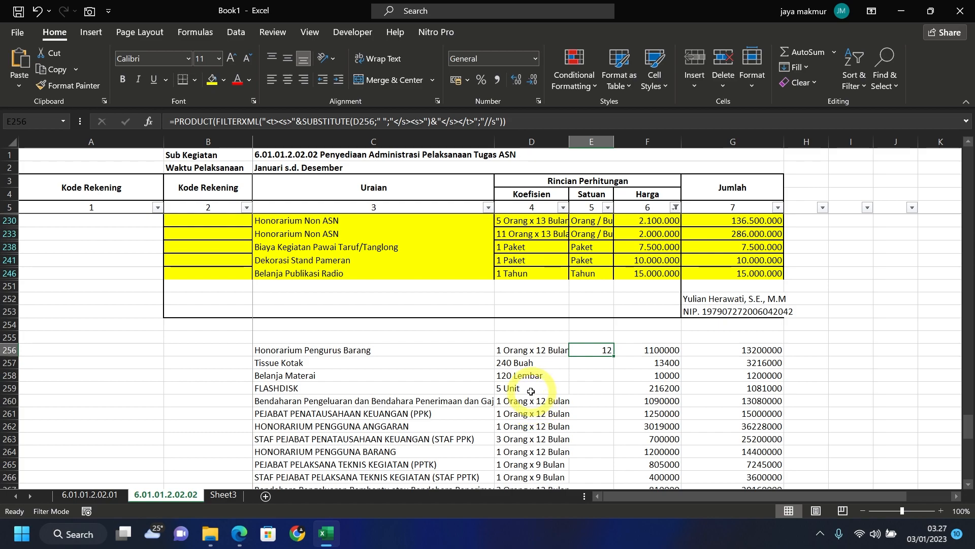
- On Sheet3, select the Excel 2013/2019 IFERROR formula variants in the Hitung Koefesien notes
{"action": "left_click", "coordinate": [237, 495]}
{"action": "left_click", "coordinate": [123, 245]}
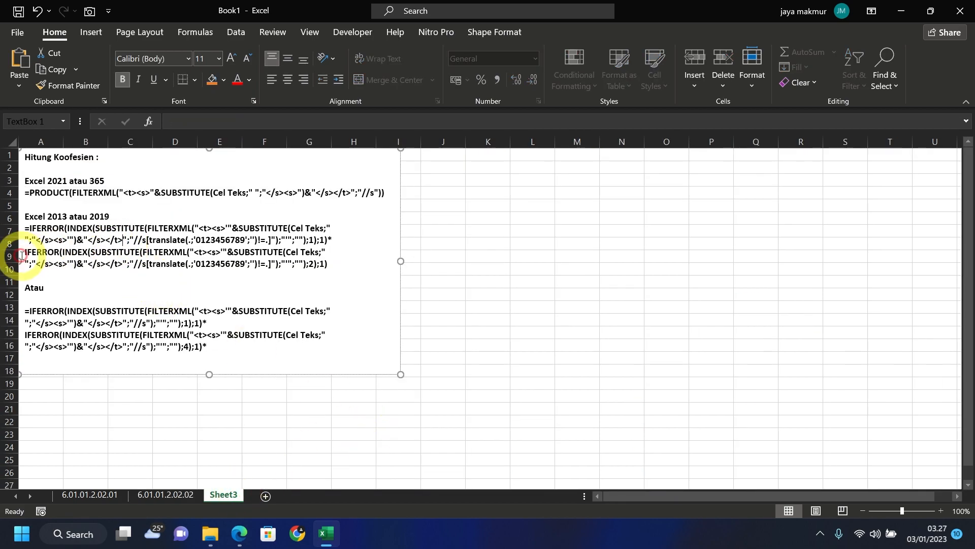
{"action": "left_click_drag", "start_coordinate": [26, 228], "coordinate": [349, 348]}
{"action": "left_click", "coordinate": [359, 279]}
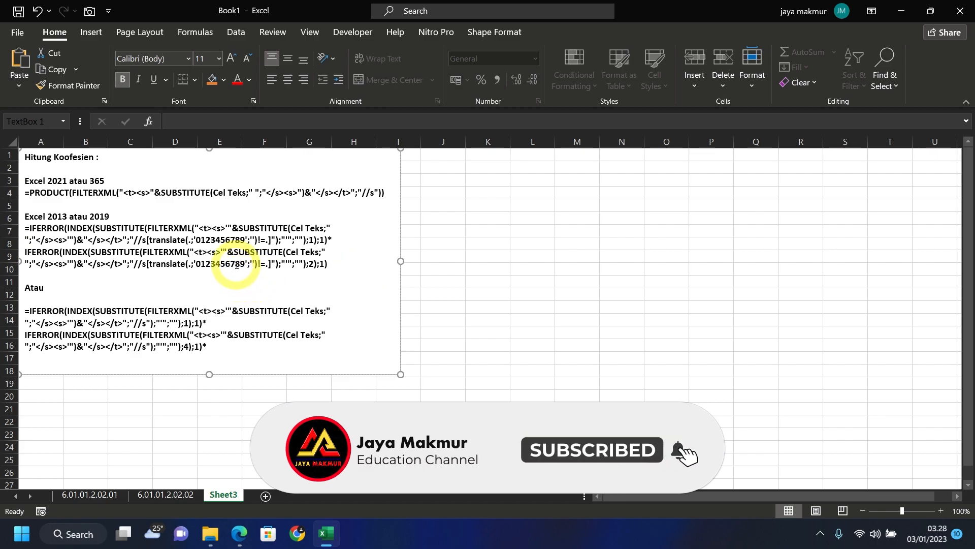
{"action": "left_click_drag", "start_coordinate": [23, 229], "coordinate": [327, 264]}
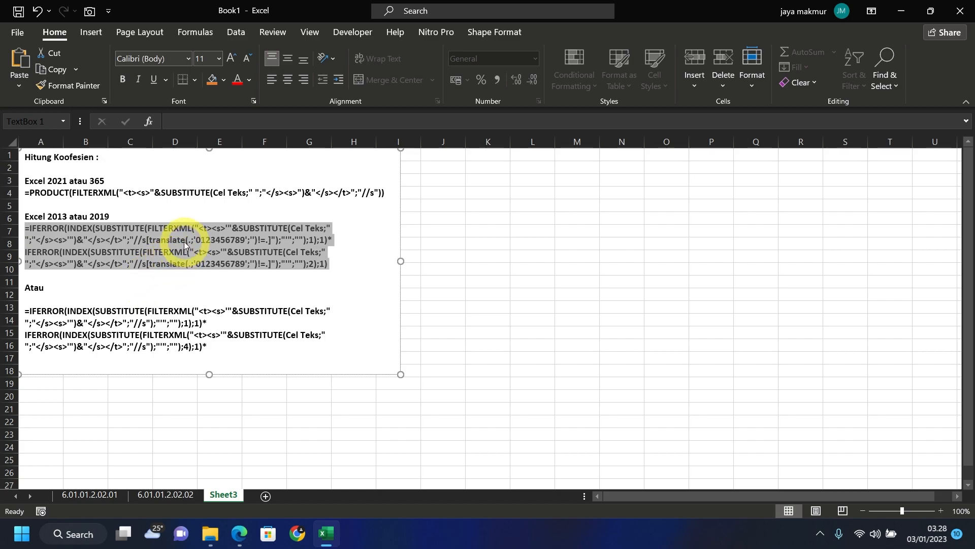
{"action": "left_click", "coordinate": [27, 315]}
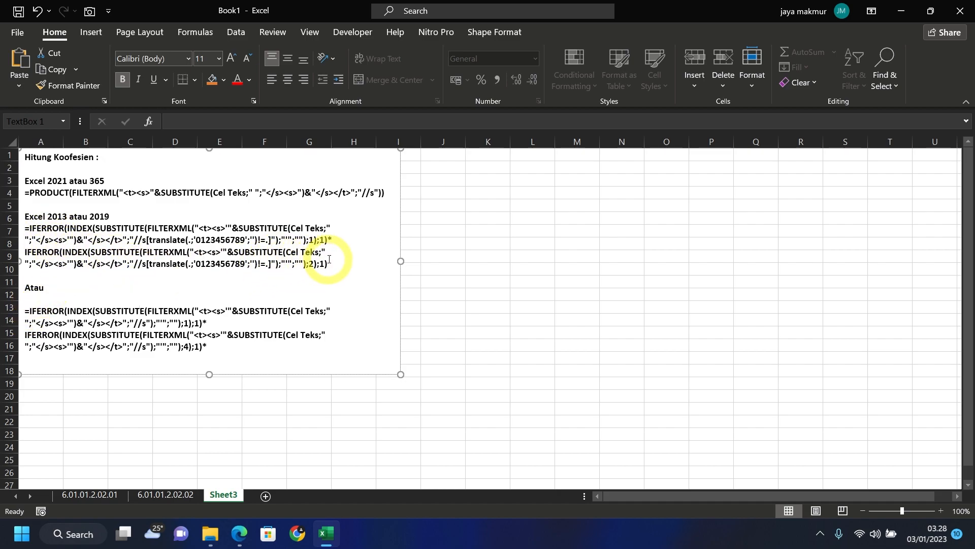
{"action": "left_click_drag", "start_coordinate": [331, 267], "coordinate": [16, 229]}
{"action": "left_click_drag", "start_coordinate": [216, 351], "coordinate": [26, 309]}
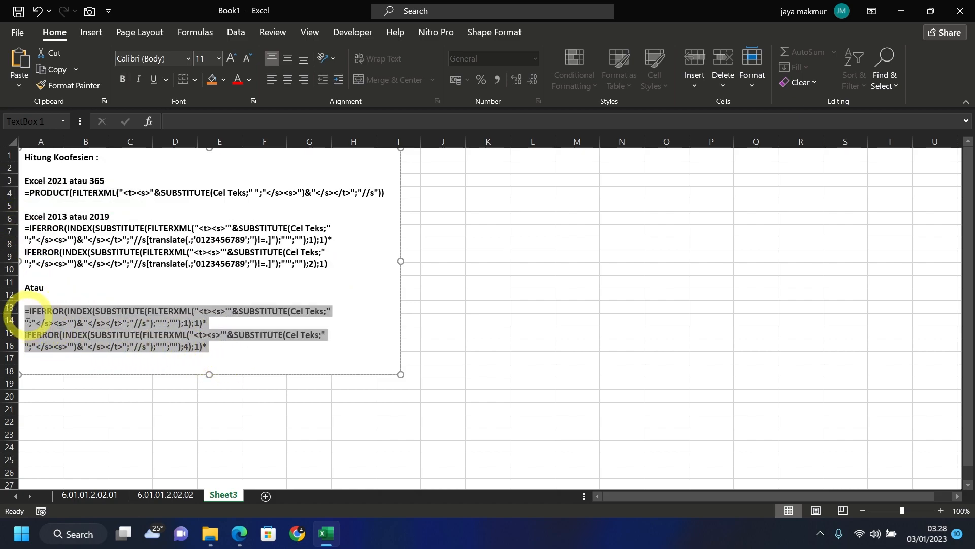
{"action": "left_click", "coordinate": [212, 327]}
{"action": "left_click", "coordinate": [252, 349]}
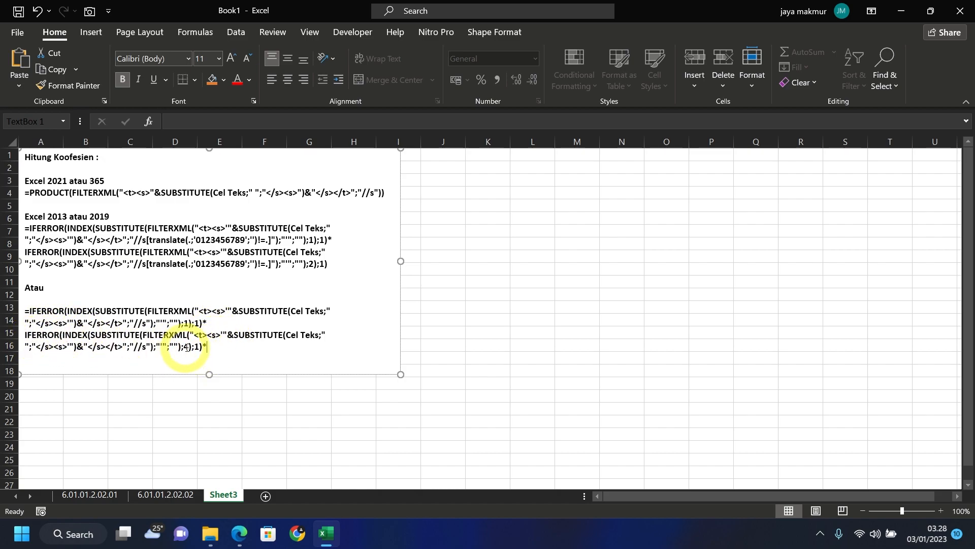
- Fill the coefficient formula down to E283 and total it with =SUM(E256:E283) in E284, giving 1057
{"action": "key", "text": "ctrl+Page_Up"}
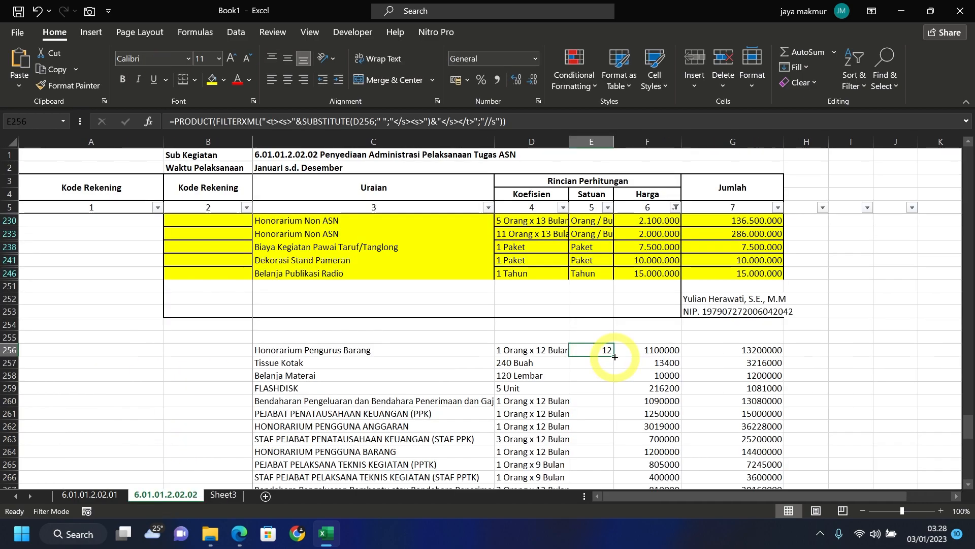
{"action": "left_click_drag", "start_coordinate": [615, 357], "coordinate": [599, 461]}
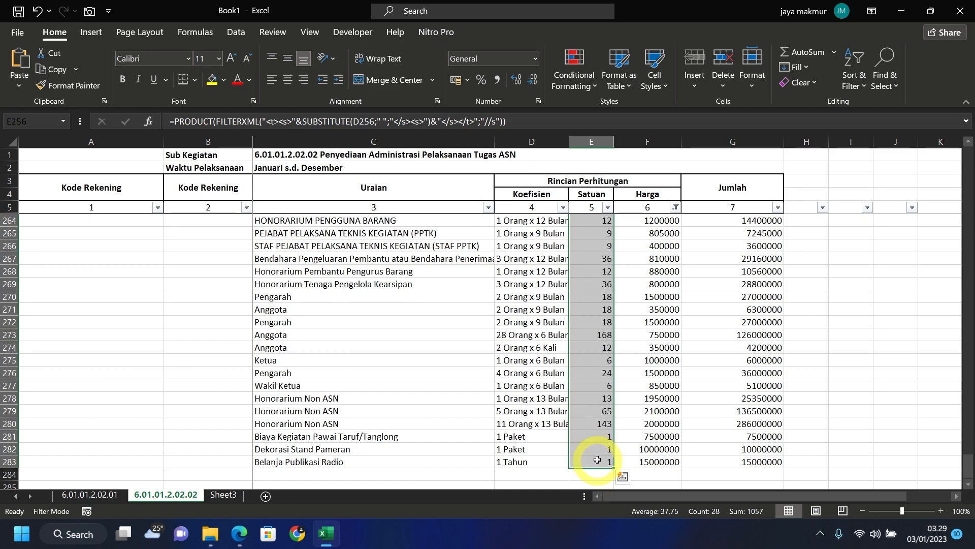
{"action": "scroll", "coordinate": [602, 432], "scroll_direction": "down", "scroll_amount": 2}
{"action": "left_click", "coordinate": [604, 397]}
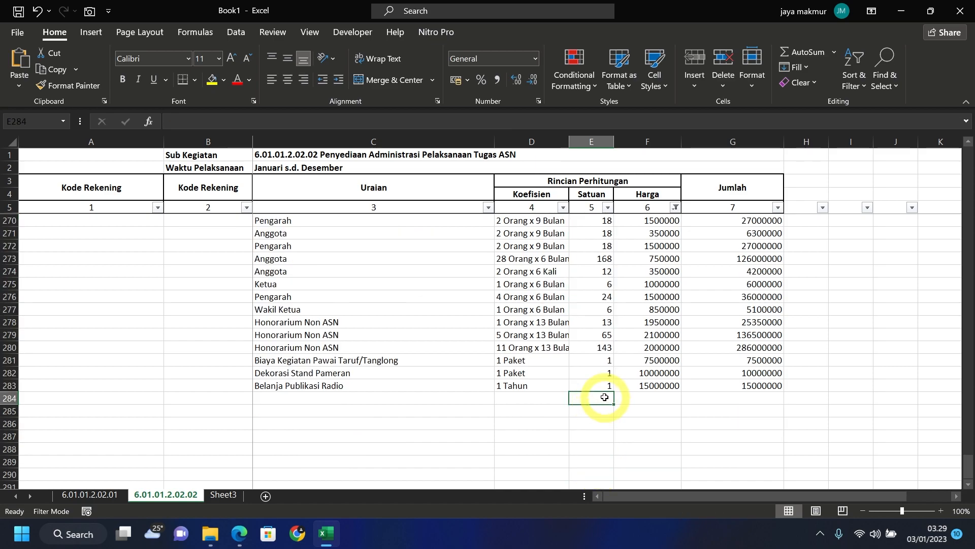
{"action": "type", "text": "="}
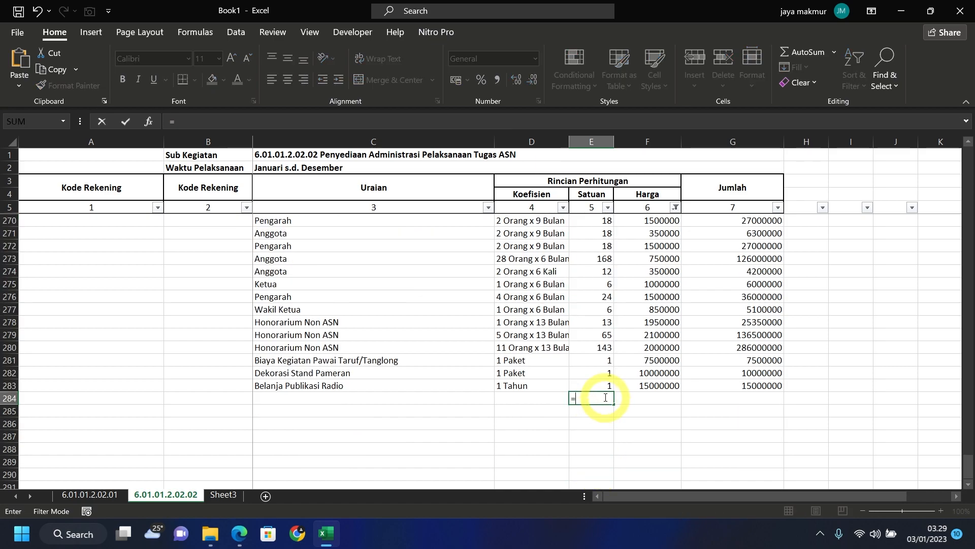
{"action": "type", "text": "sum"}
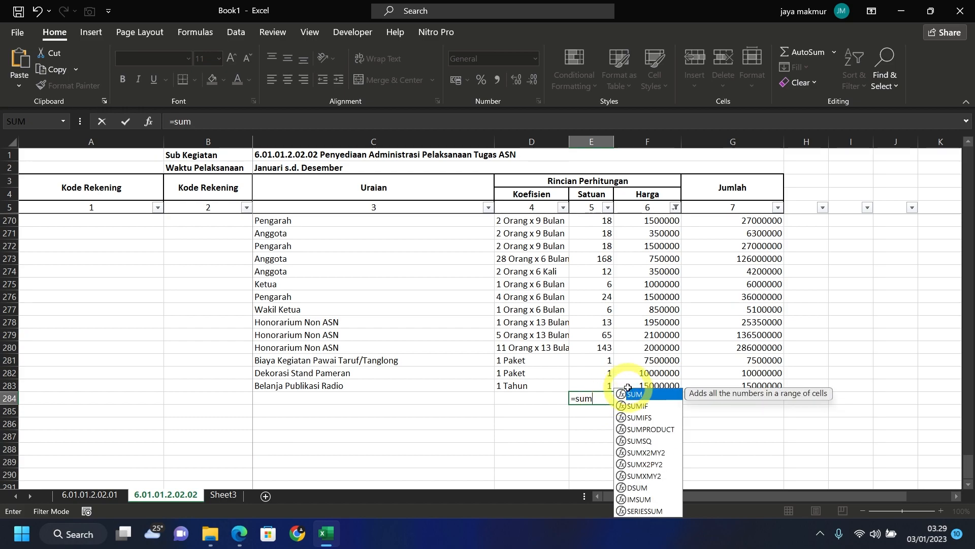
{"action": "double_click", "coordinate": [642, 397]}
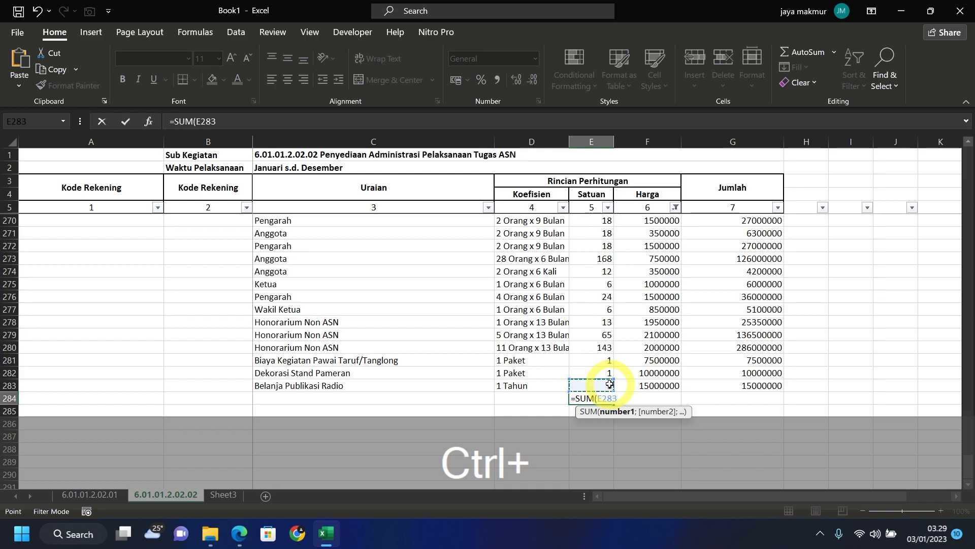
{"action": "key", "text": "ctrl+shift+Up"}
{"action": "key", "text": "Return"}
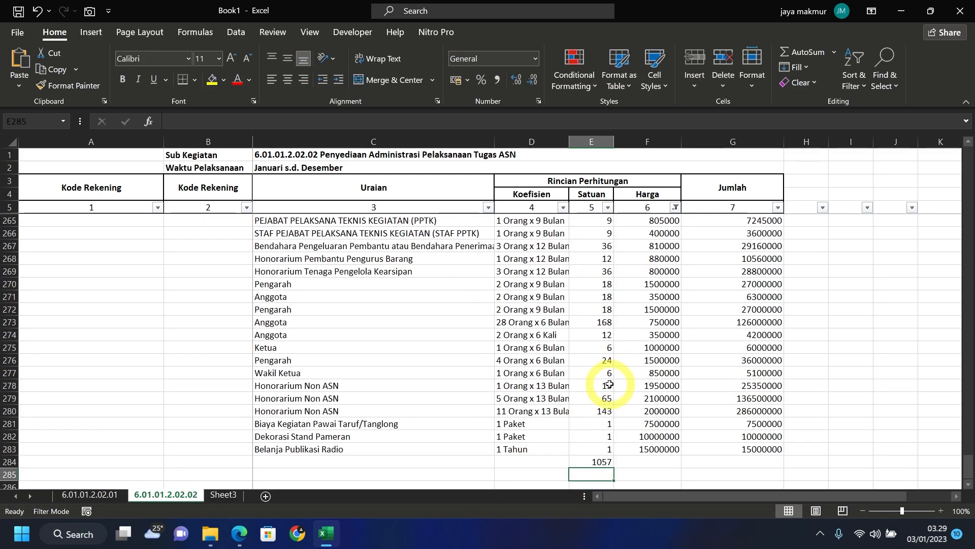
- Copy the E284 SUM into G284 to total Jumlah at 919920000
{"action": "left_click", "coordinate": [593, 460]}
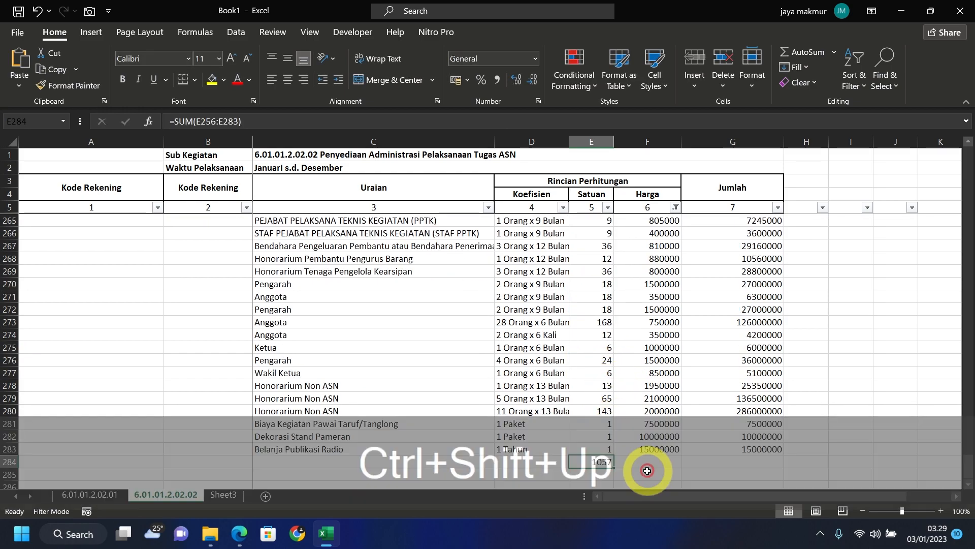
{"action": "key", "text": "ctrl+c"}
{"action": "left_click", "coordinate": [771, 468]}
{"action": "key", "text": "ctrl+v"}
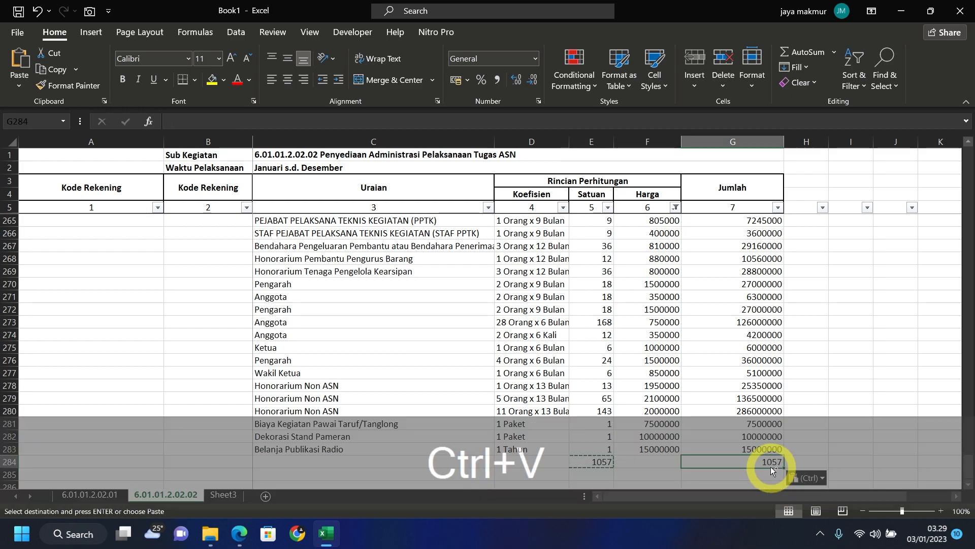
{"action": "key", "text": "ctrl"}
{"action": "left_click", "coordinate": [836, 300]}
{"action": "scroll", "coordinate": [679, 445], "scroll_direction": "up", "scroll_amount": 4}
{"action": "scroll", "coordinate": [679, 445], "scroll_direction": "down", "scroll_amount": 6}
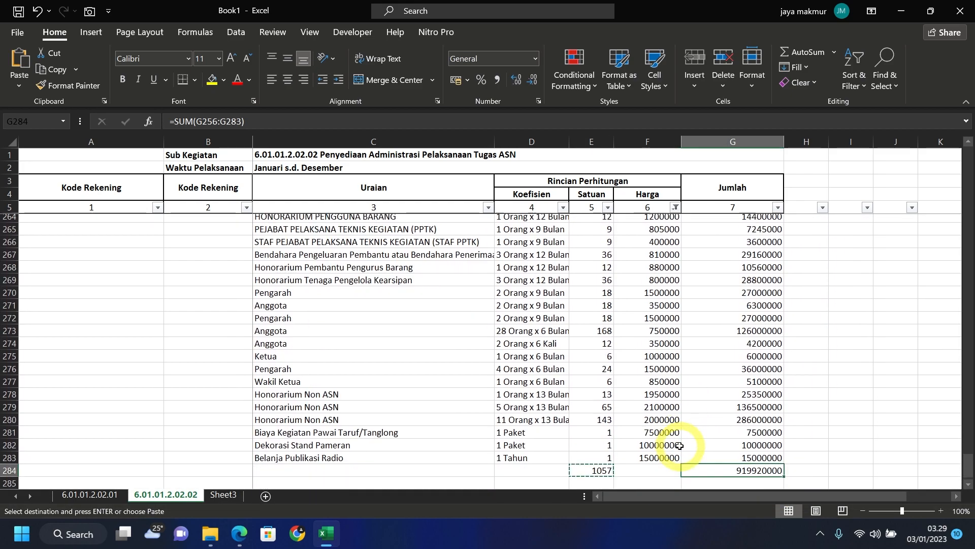
{"action": "left_click", "coordinate": [348, 404]}
{"action": "scroll", "coordinate": [348, 401], "scroll_direction": "up", "scroll_amount": 6}
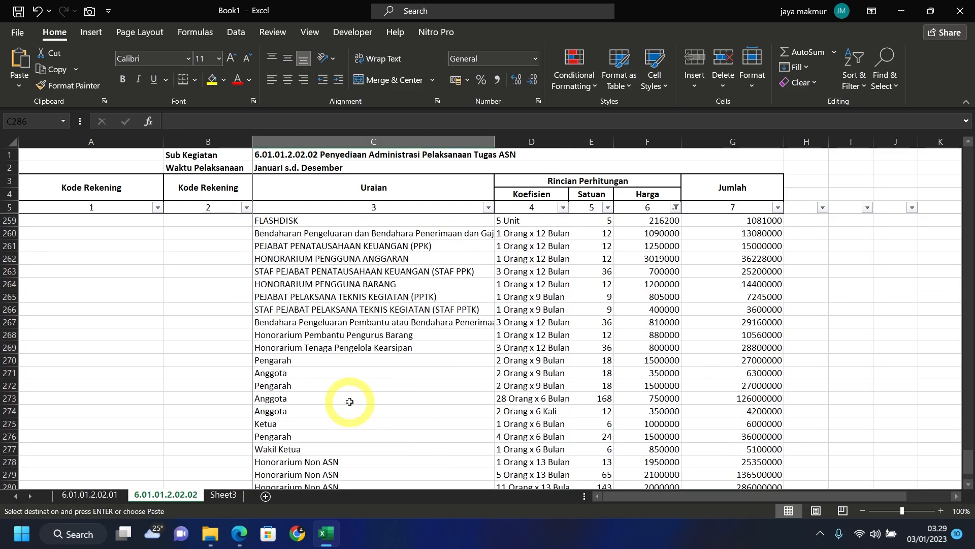
{"action": "left_click", "coordinate": [305, 260]}
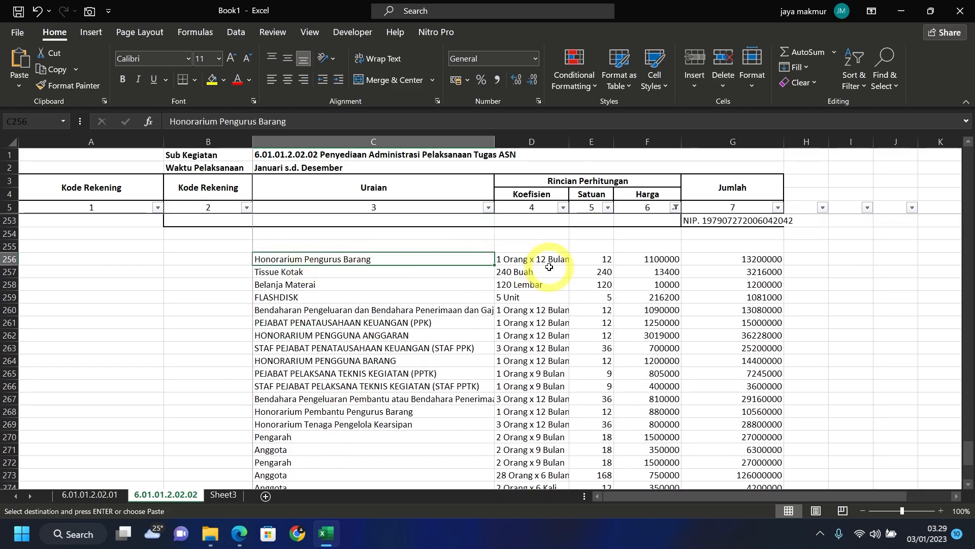
- Enter =TEXTJOIN(" | ";TRUE;C256:D283)&" |" in C285 to join items and coefficients
{"action": "scroll", "coordinate": [549, 260], "scroll_direction": "down", "scroll_amount": 7}
{"action": "left_click", "coordinate": [414, 360]}
{"action": "type", "text": "="}
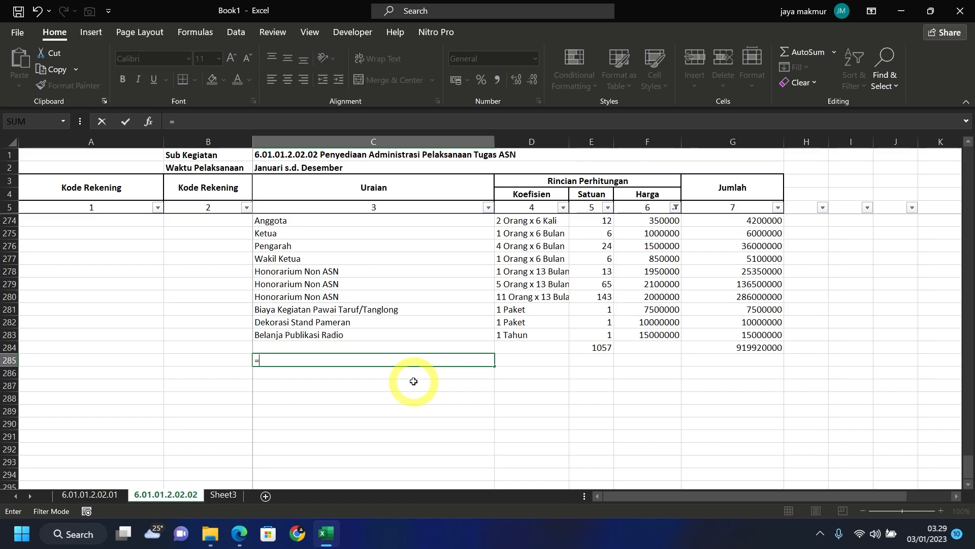
{"action": "type", "text": "te"}
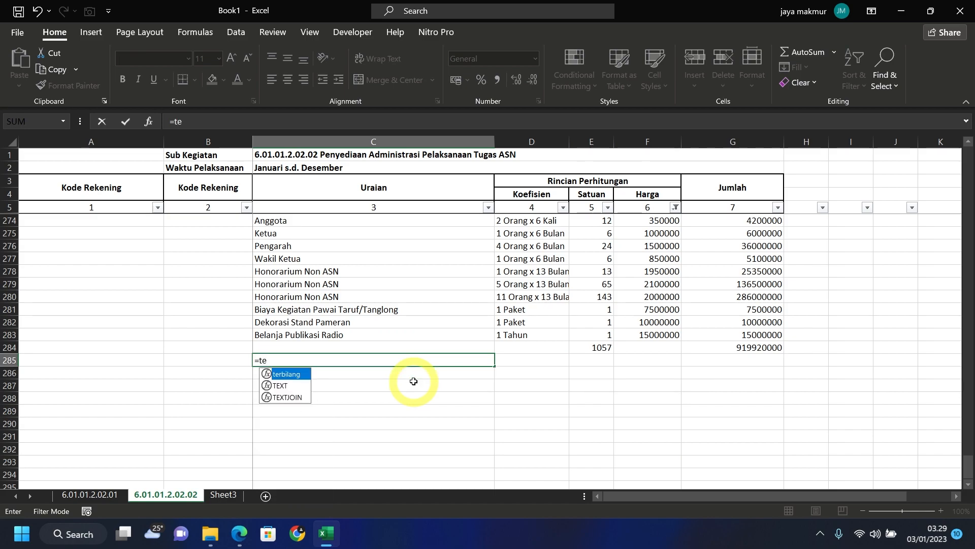
{"action": "double_click", "coordinate": [279, 398]}
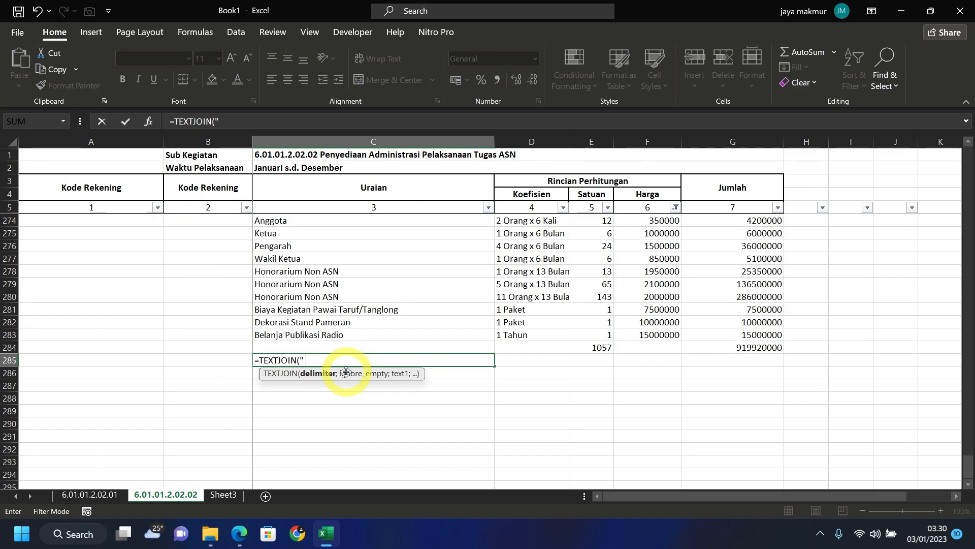
{"action": "type", "text": "| \""}
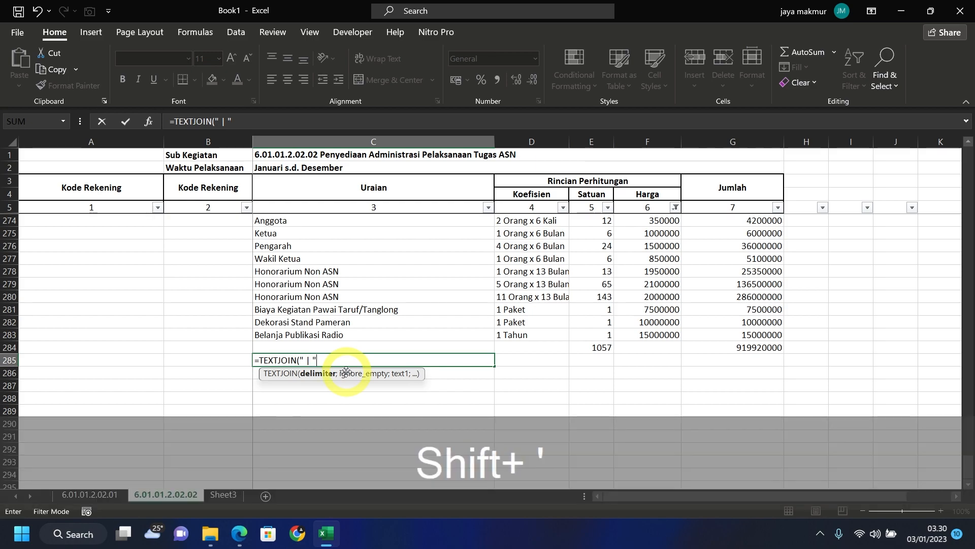
{"action": "type", "text": ";"}
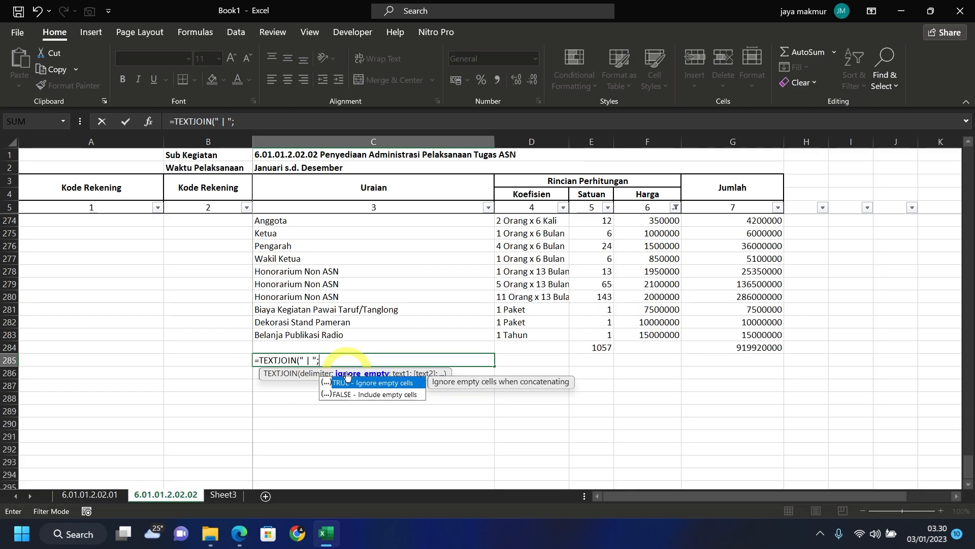
{"action": "double_click", "coordinate": [346, 384]}
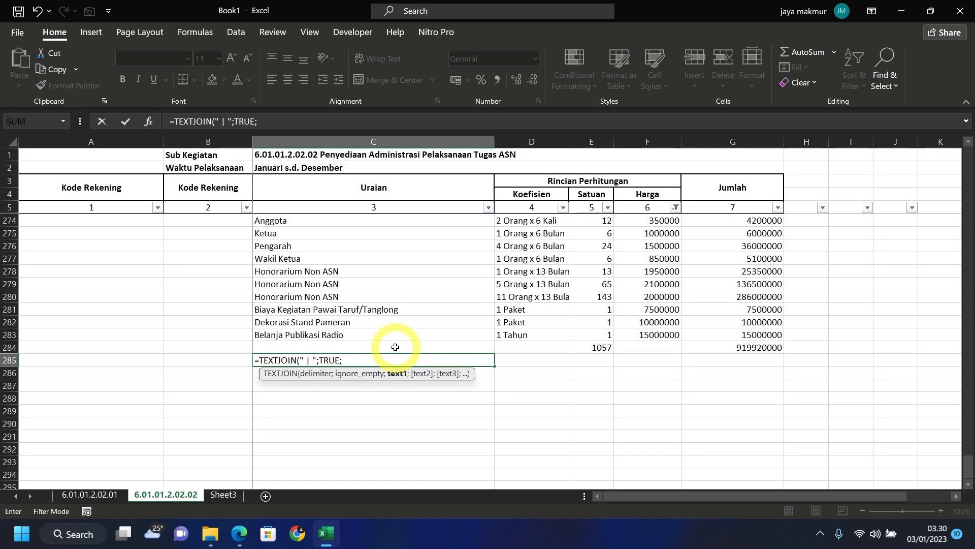
{"action": "scroll", "coordinate": [424, 328], "scroll_direction": "up", "scroll_amount": 8}
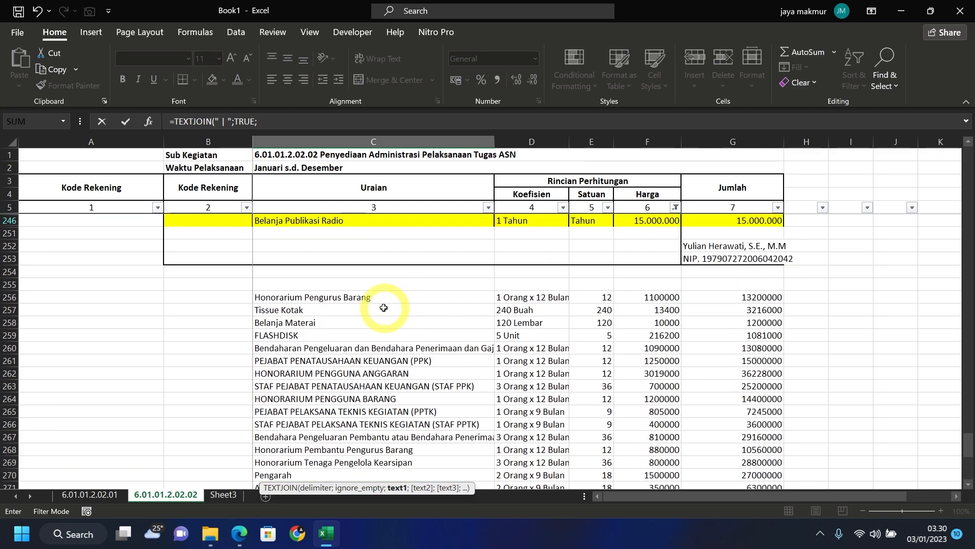
{"action": "left_click_drag", "start_coordinate": [315, 297], "coordinate": [540, 444]}
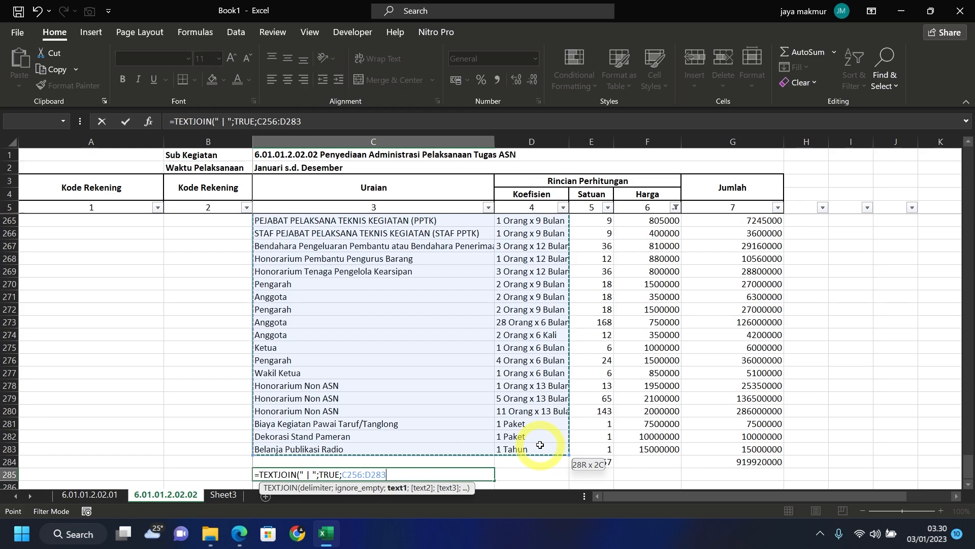
{"action": "type", "text": ")"}
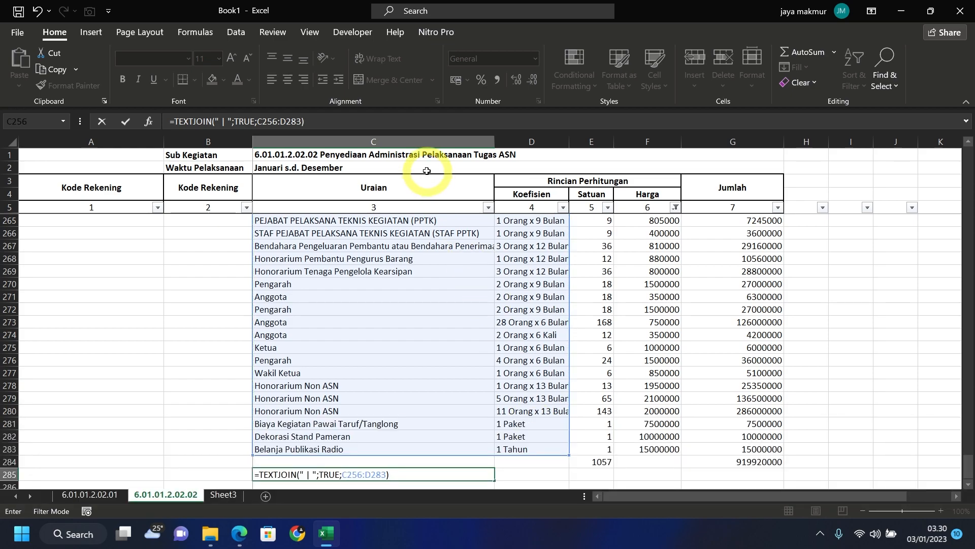
{"action": "type", "text": "&\" |\""}
{"action": "key", "text": "Return"}
- Merge C285:G285 into one cell and left-align the joined text
{"action": "left_click_drag", "start_coordinate": [356, 310], "coordinate": [723, 312]}
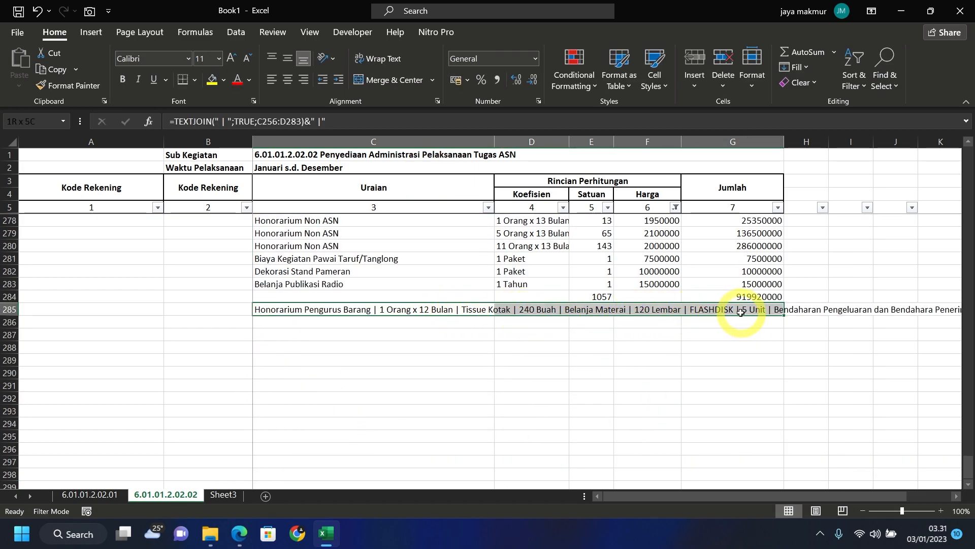
{"action": "left_click", "coordinate": [406, 81]}
{"action": "left_click", "coordinate": [272, 80]}
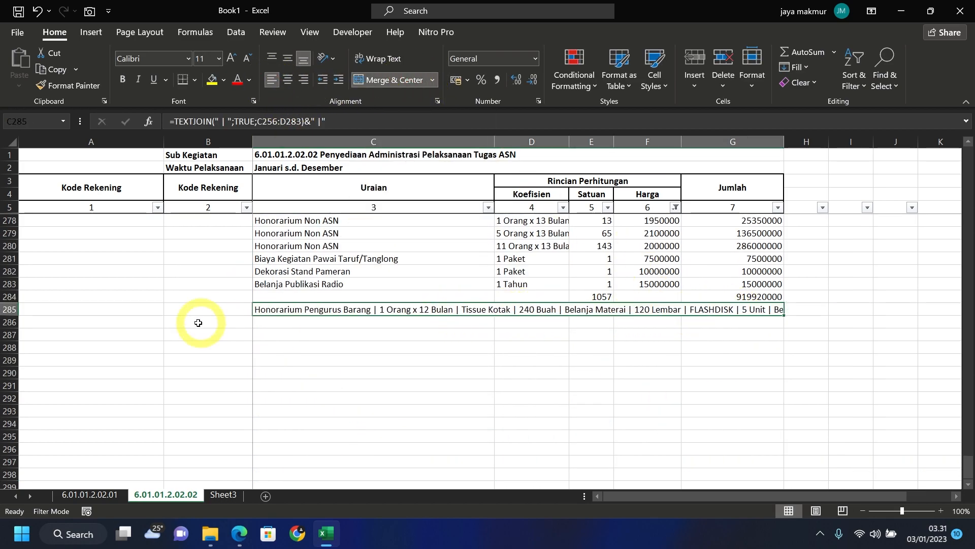
- Wrap the joined list in C285 and make row 285 tall enough to show it
{"action": "left_click", "coordinate": [383, 60]}
{"action": "left_click_drag", "start_coordinate": [10, 315], "coordinate": [17, 409]}
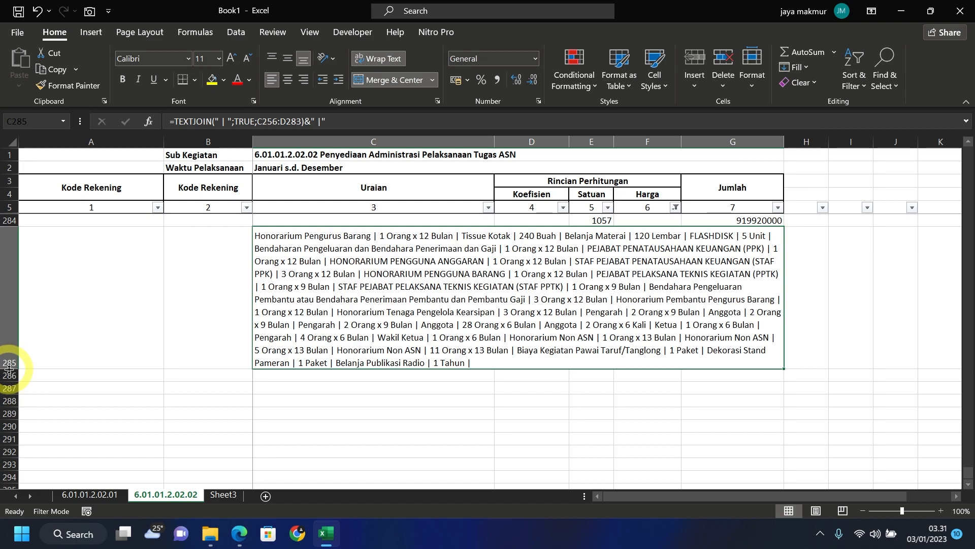
{"action": "scroll", "coordinate": [365, 368], "scroll_direction": "up", "scroll_amount": 2}
{"action": "scroll", "coordinate": [365, 368], "scroll_direction": "up", "scroll_amount": 10}
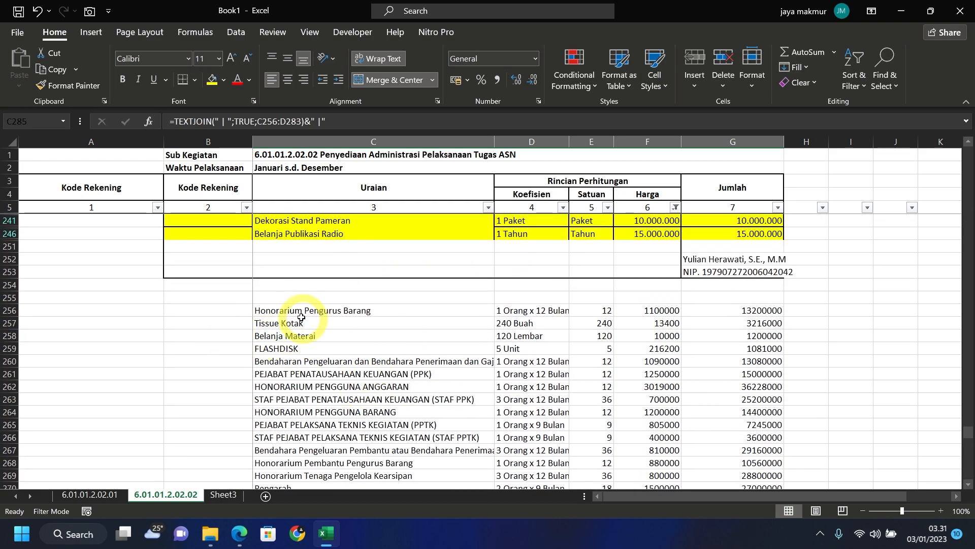
- Shade C256:G285 yellow, then return to the top of the sheet
{"action": "left_click", "coordinate": [300, 315]}
{"action": "left_click_drag", "start_coordinate": [300, 315], "coordinate": [745, 462]}
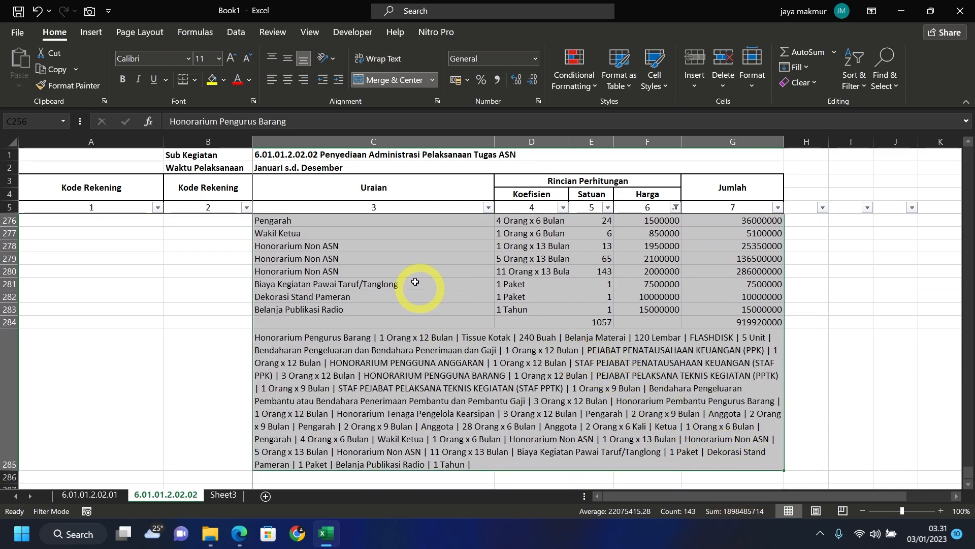
{"action": "left_click", "coordinate": [209, 81]}
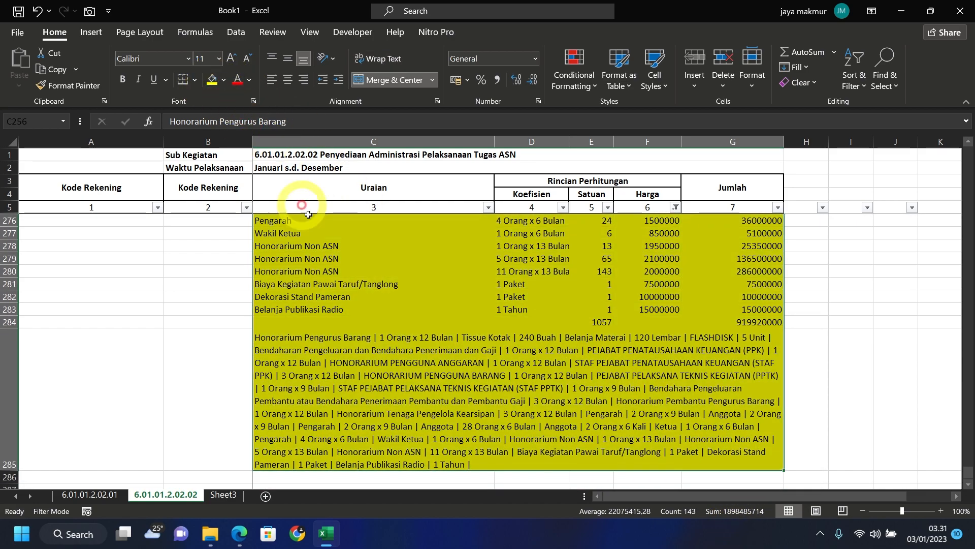
{"action": "left_click", "coordinate": [381, 309]}
{"action": "scroll", "coordinate": [382, 307], "scroll_direction": "up", "scroll_amount": 9}
{"action": "scroll", "coordinate": [382, 306], "scroll_direction": "up", "scroll_amount": 15}
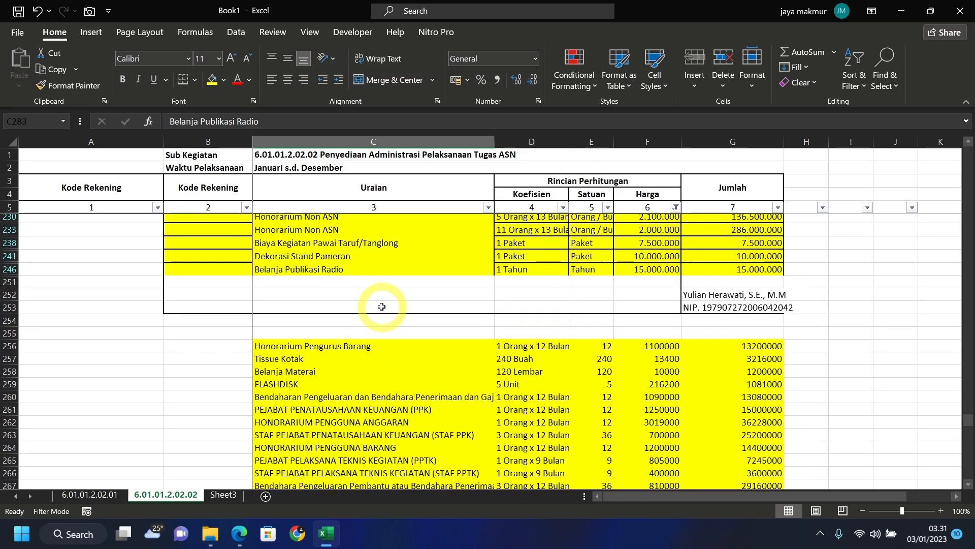
{"action": "scroll", "coordinate": [387, 310], "scroll_direction": "up", "scroll_amount": 8}
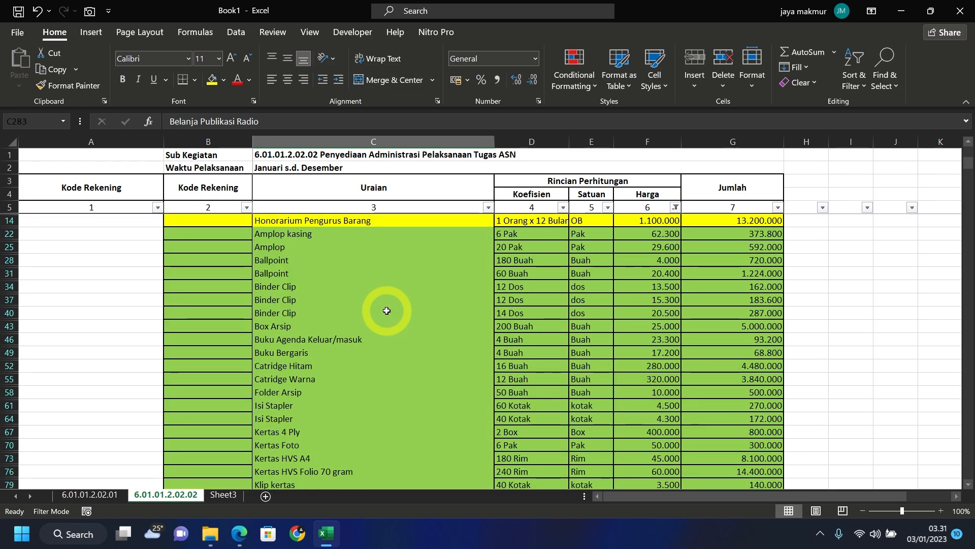
- Clear the Harga filter so all rows show again
{"action": "left_click", "coordinate": [676, 208]}
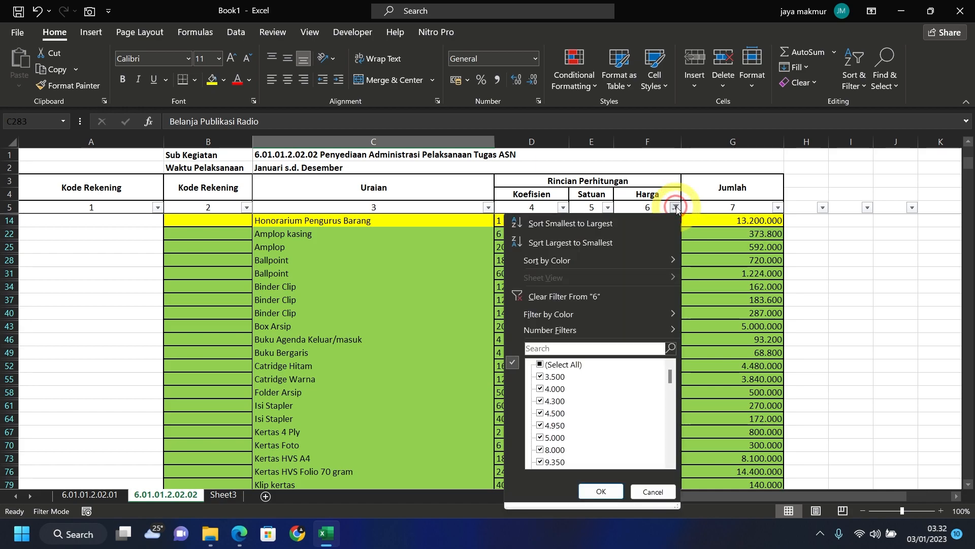
{"action": "left_click", "coordinate": [552, 366]}
{"action": "left_click", "coordinate": [601, 491]}
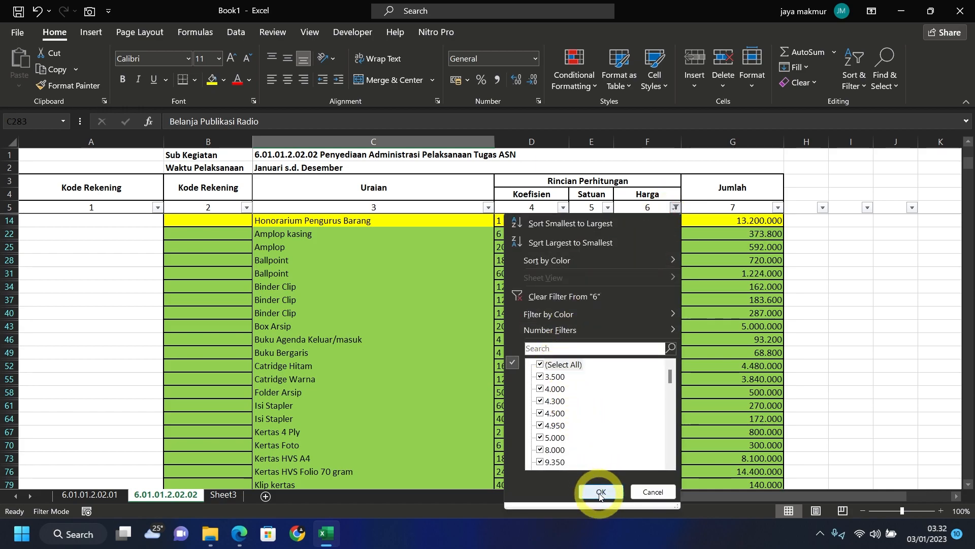
- Copy the Alat Tulis Kantor heading from row 19 into row 288 and fill it green
{"action": "scroll", "coordinate": [300, 278], "scroll_direction": "down", "scroll_amount": 2}
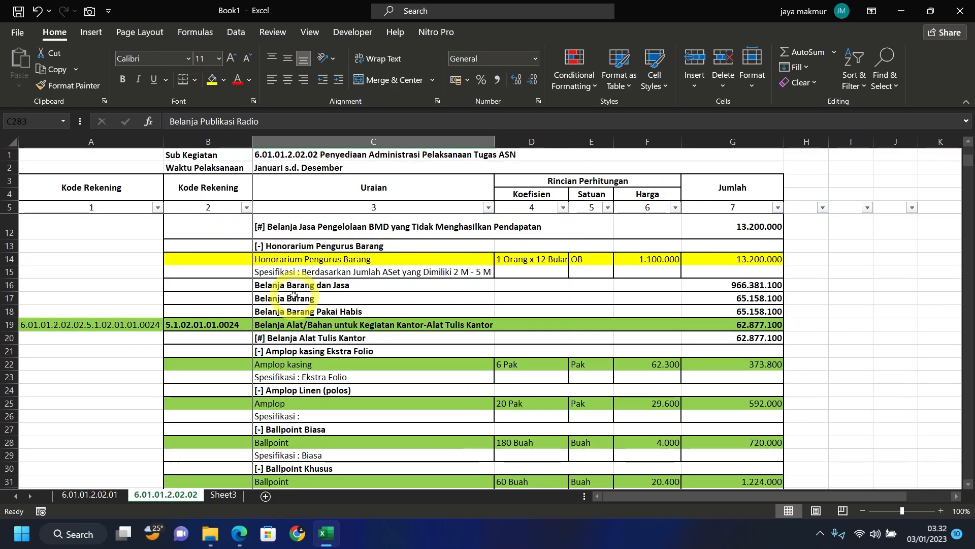
{"action": "left_click_drag", "start_coordinate": [119, 324], "coordinate": [737, 324]}
{"action": "key", "text": "ctrl+c"}
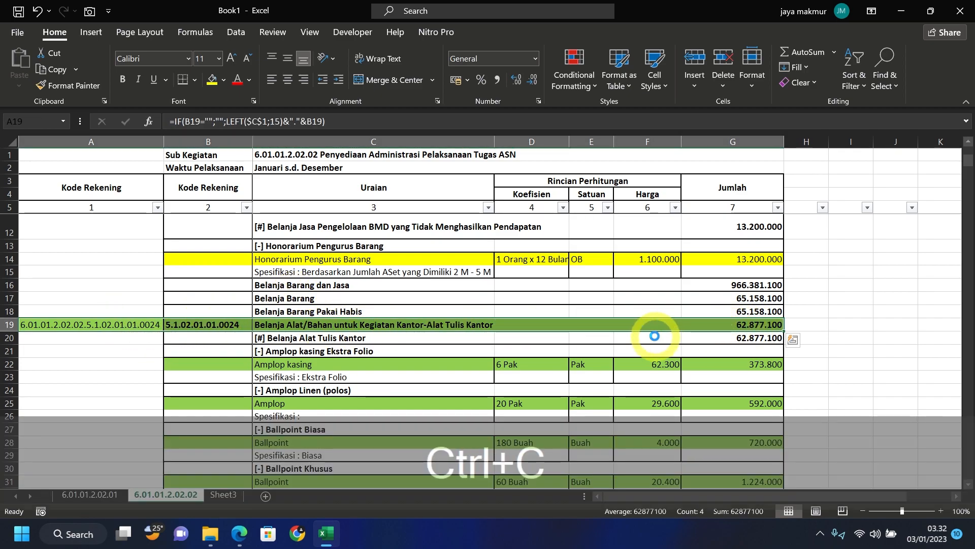
{"action": "scroll", "coordinate": [236, 330], "scroll_direction": "down", "scroll_amount": 20}
{"action": "scroll", "coordinate": [240, 339], "scroll_direction": "down", "scroll_amount": 20}
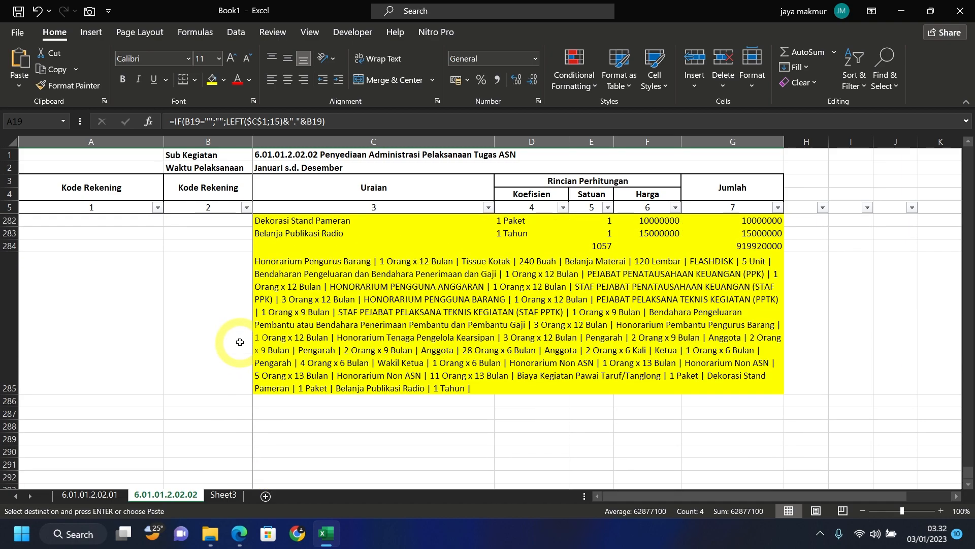
{"action": "right_click", "coordinate": [98, 426]}
{"action": "left_click", "coordinate": [158, 139]}
{"action": "left_click", "coordinate": [223, 79]}
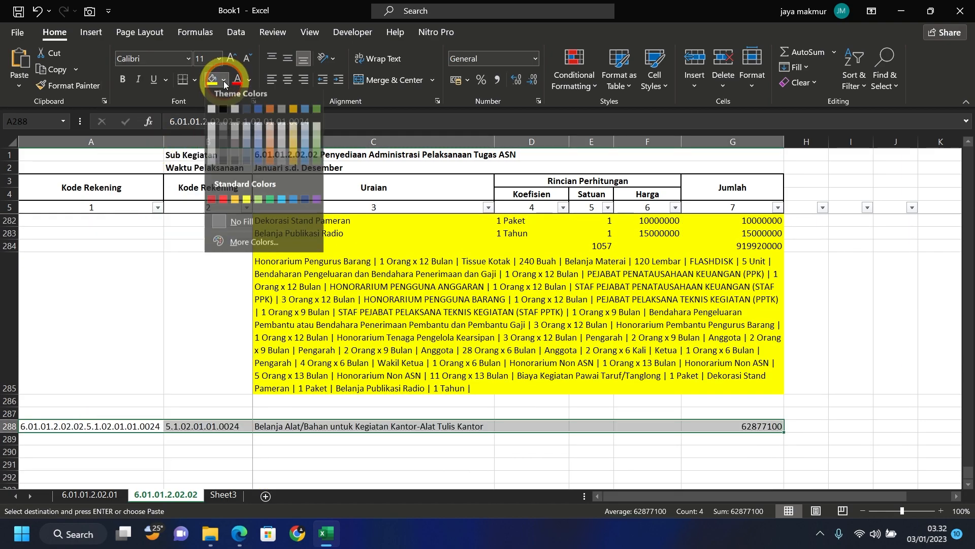
{"action": "left_click", "coordinate": [254, 203]}
- Filter the Harga column to exclude Blanks, leaving the 69 priced rows
{"action": "scroll", "coordinate": [687, 355], "scroll_direction": "up", "scroll_amount": 4}
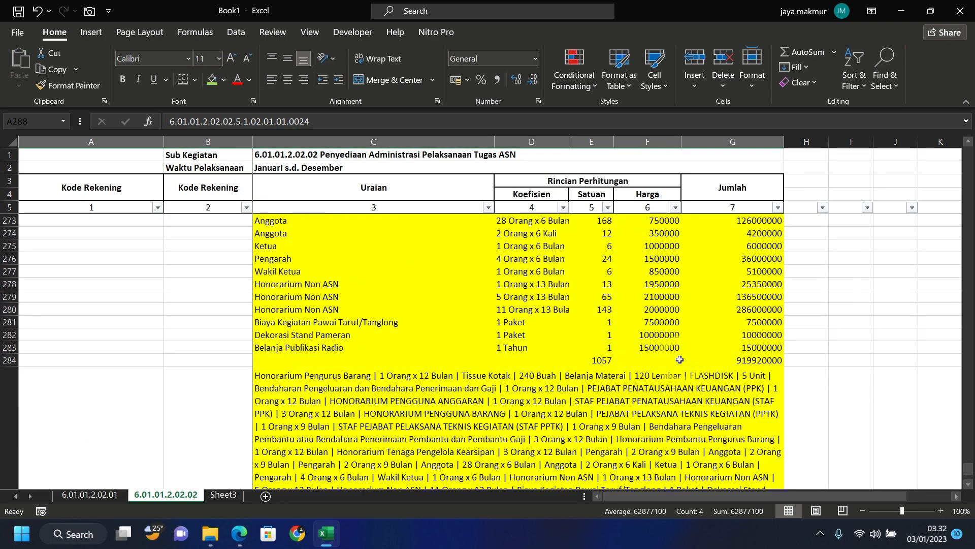
{"action": "scroll", "coordinate": [678, 358], "scroll_direction": "down", "scroll_amount": 4}
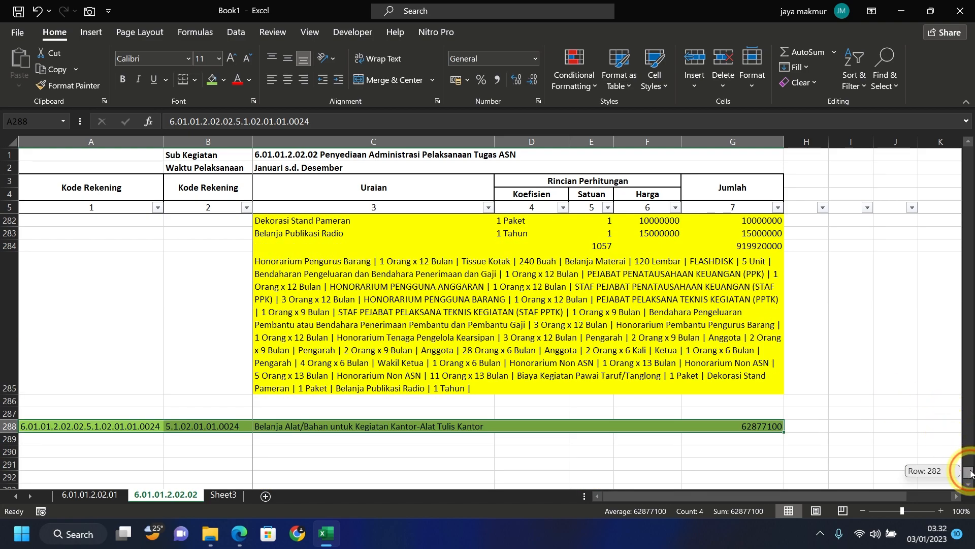
{"action": "left_click_drag", "start_coordinate": [971, 181], "coordinate": [971, 144]}
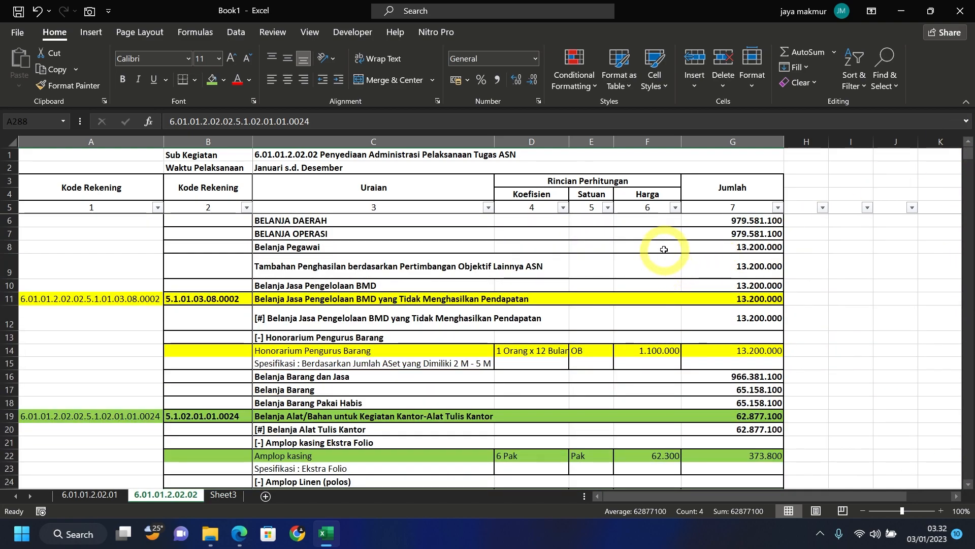
{"action": "left_click", "coordinate": [675, 207]}
{"action": "left_click_drag", "start_coordinate": [671, 379], "coordinate": [676, 475]}
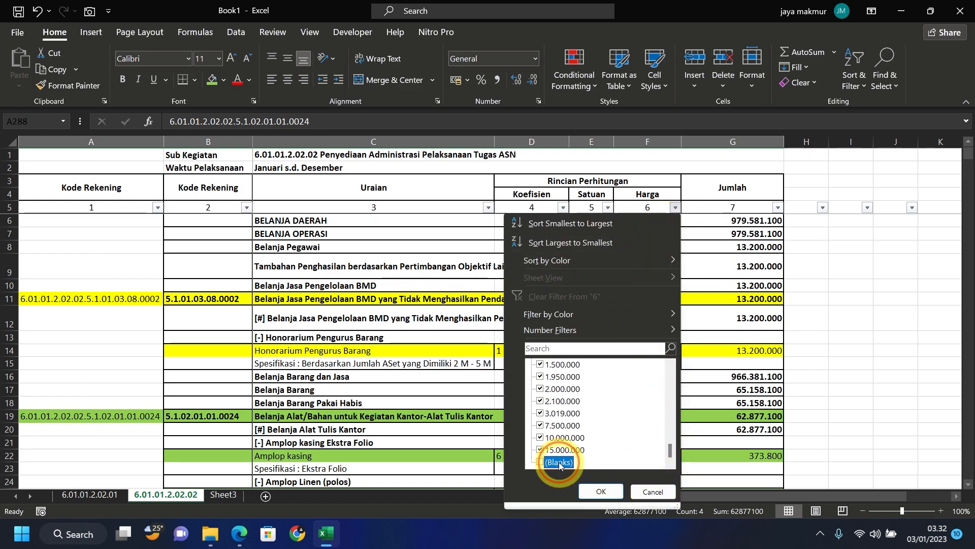
{"action": "left_click", "coordinate": [600, 490]}
- Copy the visible stationery item rows C22:G142
{"action": "left_click_drag", "start_coordinate": [356, 234], "coordinate": [755, 329]}
{"action": "key", "text": "ctrl+c"}
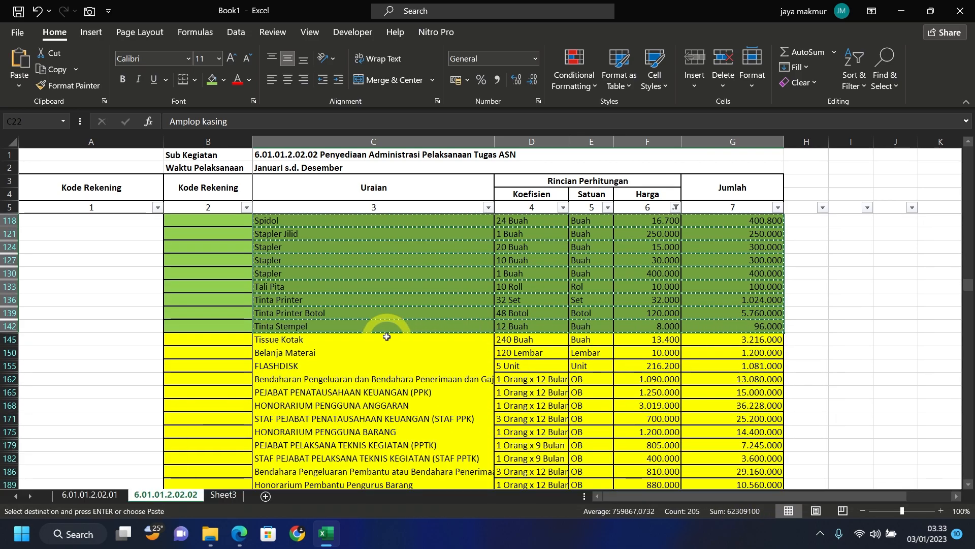
{"action": "scroll", "coordinate": [386, 337], "scroll_direction": "down", "scroll_amount": 10}
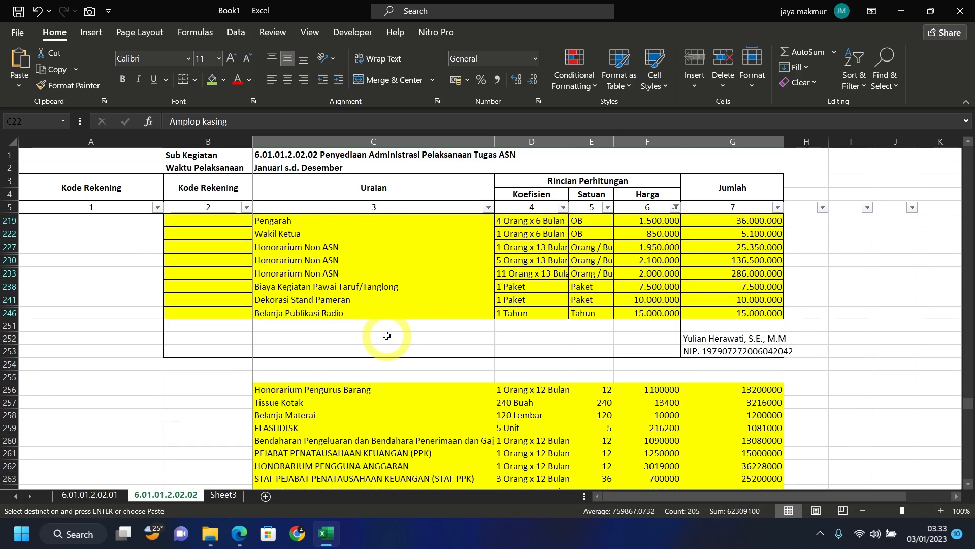
{"action": "scroll", "coordinate": [387, 335], "scroll_direction": "down", "scroll_amount": 8}
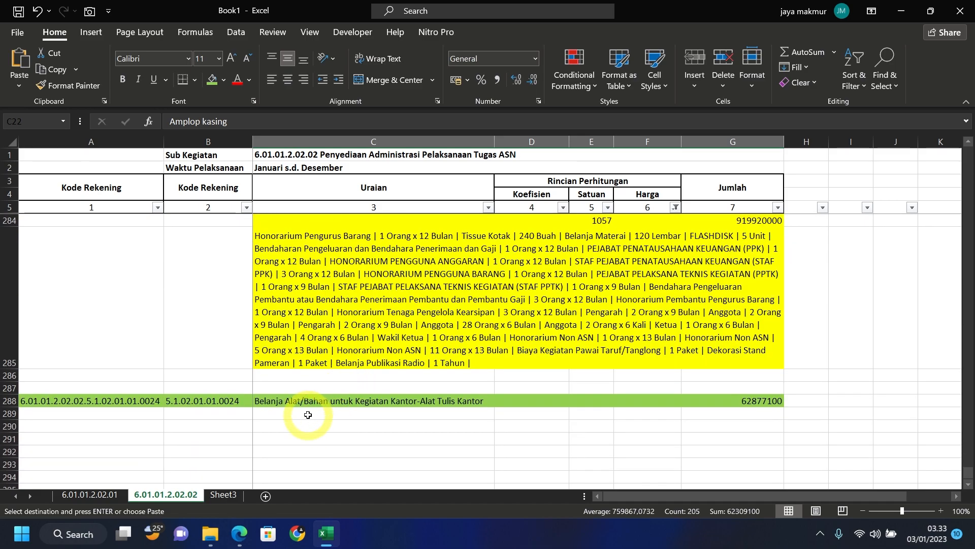
- Paste the stationery items as values at C289 and clear E289:E329
{"action": "right_click", "coordinate": [308, 414]}
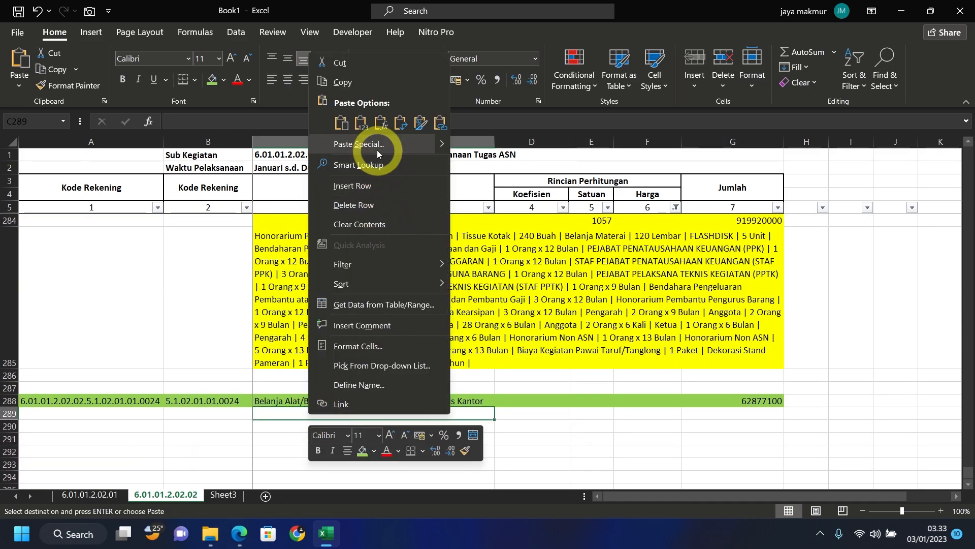
{"action": "left_click", "coordinate": [362, 123]}
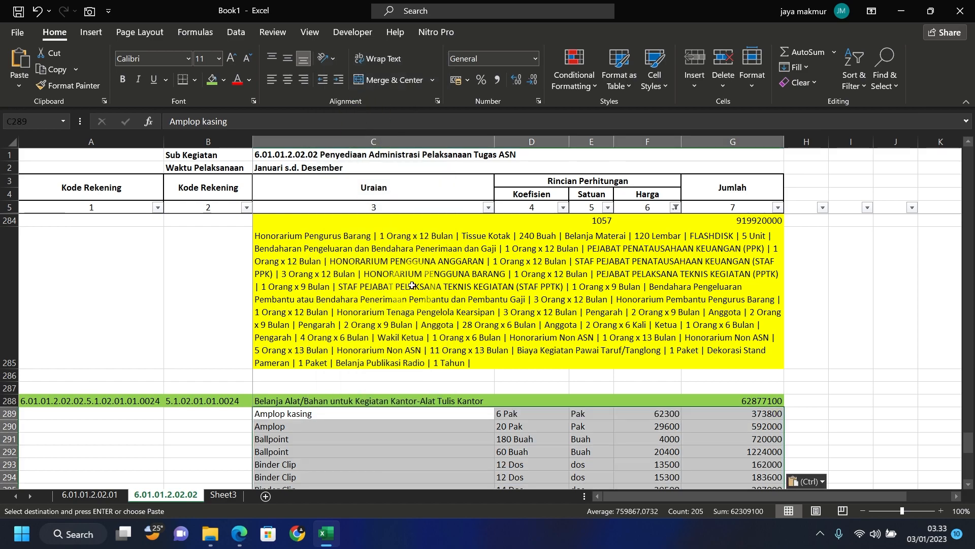
{"action": "scroll", "coordinate": [425, 307], "scroll_direction": "down", "scroll_amount": 1}
{"action": "left_click_drag", "start_coordinate": [579, 246], "coordinate": [586, 461]}
{"action": "key", "text": "Delete"}
- Paste the quantity formula from E283 into E289 and fill it down to E329
{"action": "scroll", "coordinate": [574, 376], "scroll_direction": "up", "scroll_amount": 17}
{"action": "scroll", "coordinate": [573, 374], "scroll_direction": "down", "scroll_amount": 4}
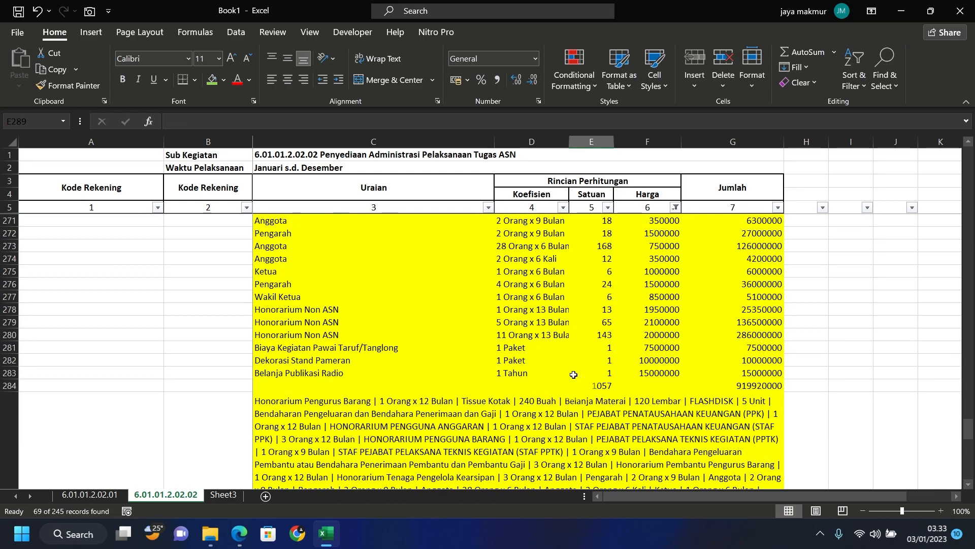
{"action": "left_click", "coordinate": [606, 371]}
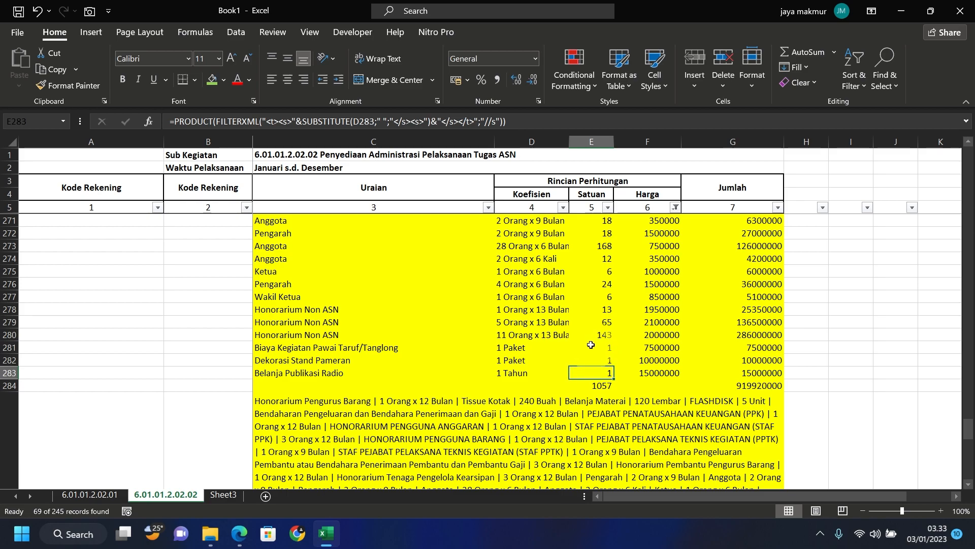
{"action": "key", "text": "ctrl+c"}
{"action": "scroll", "coordinate": [588, 365], "scroll_direction": "down", "scroll_amount": 7}
{"action": "scroll", "coordinate": [596, 315], "scroll_direction": "up", "scroll_amount": 2}
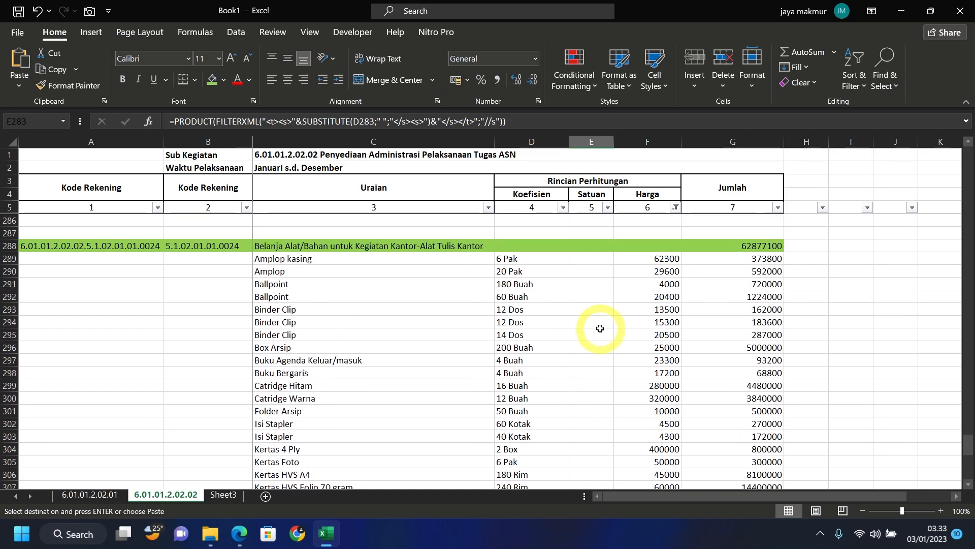
{"action": "left_click", "coordinate": [590, 259]}
{"action": "right_click", "coordinate": [590, 259]}
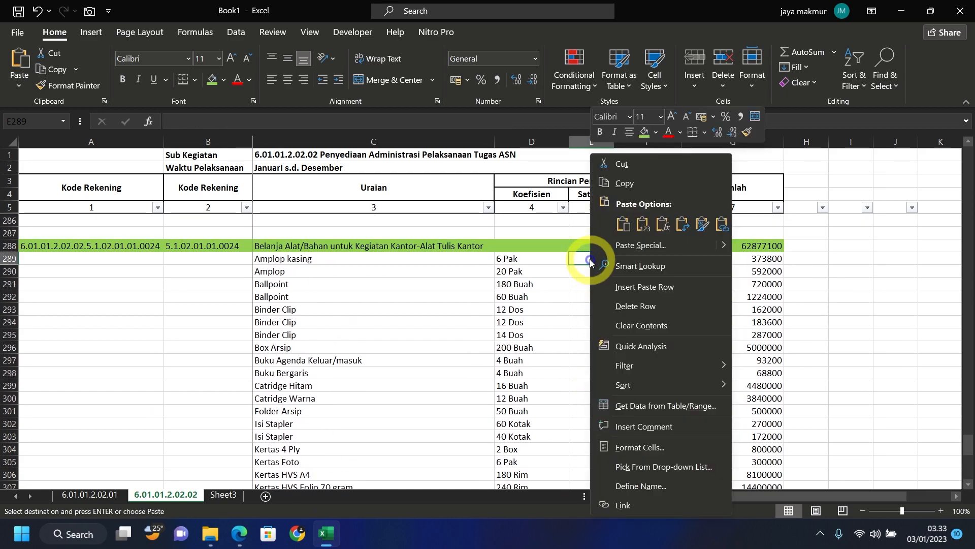
{"action": "left_click", "coordinate": [664, 226]}
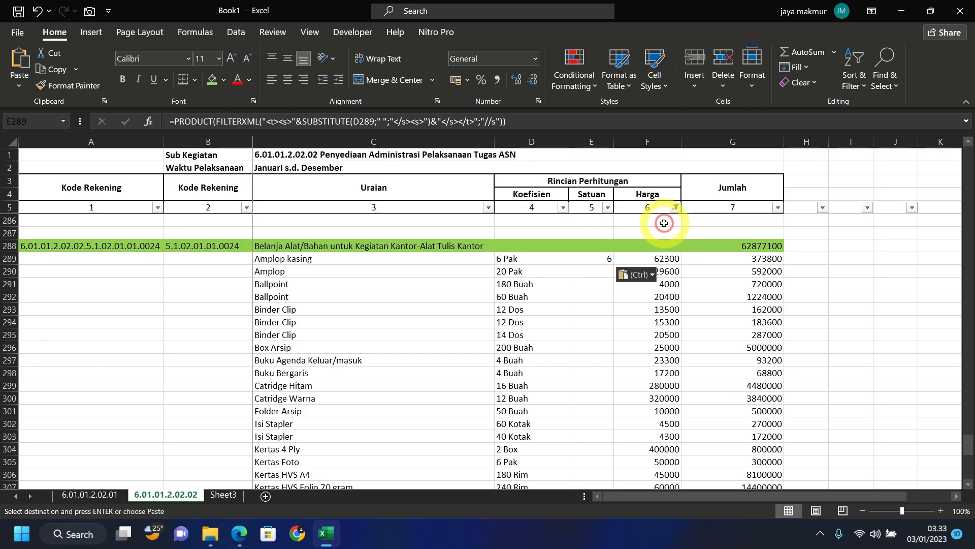
{"action": "left_click_drag", "start_coordinate": [613, 264], "coordinate": [598, 450]}
- Total the Satuan column in E330 with a SUM from E289, giving 1987
{"action": "scroll", "coordinate": [598, 451], "scroll_direction": "up", "scroll_amount": 5}
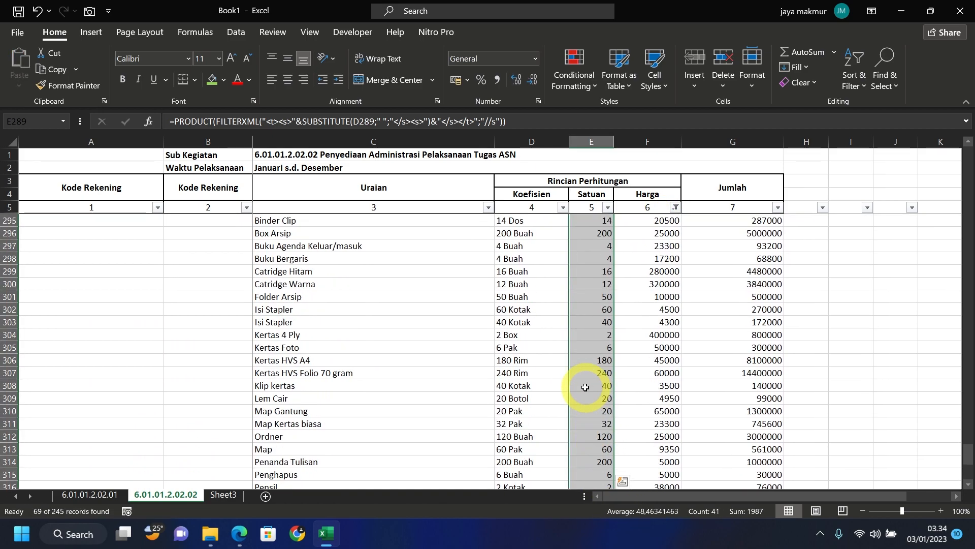
{"action": "scroll", "coordinate": [583, 389], "scroll_direction": "down", "scroll_amount": 7}
{"action": "left_click", "coordinate": [586, 397]}
{"action": "type", "text": "=sum"}
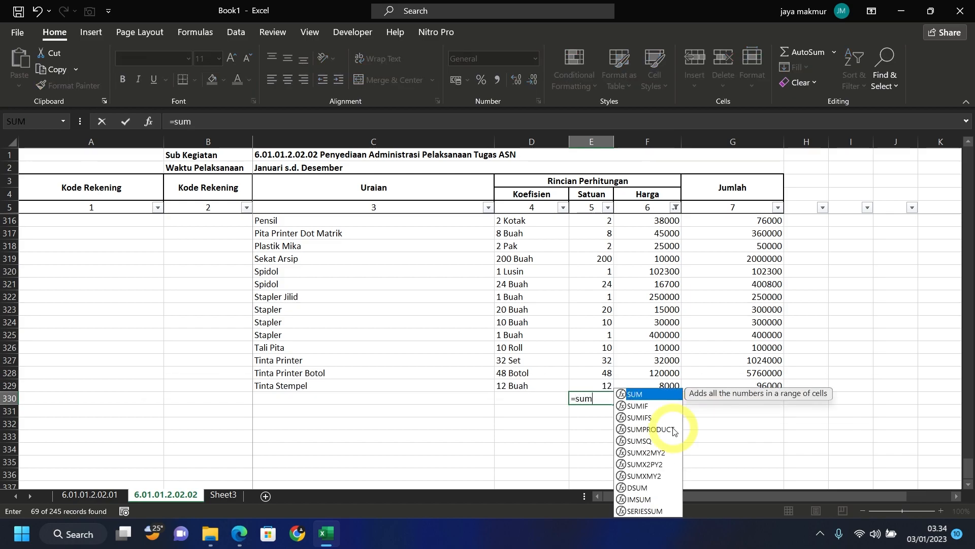
{"action": "double_click", "coordinate": [637, 393]}
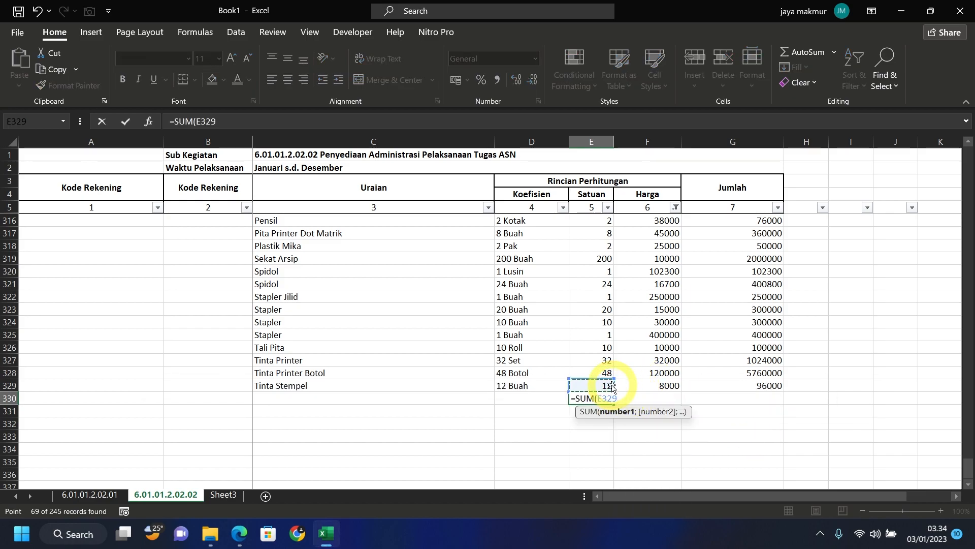
{"action": "key", "text": "ctrl+shift+Up"}
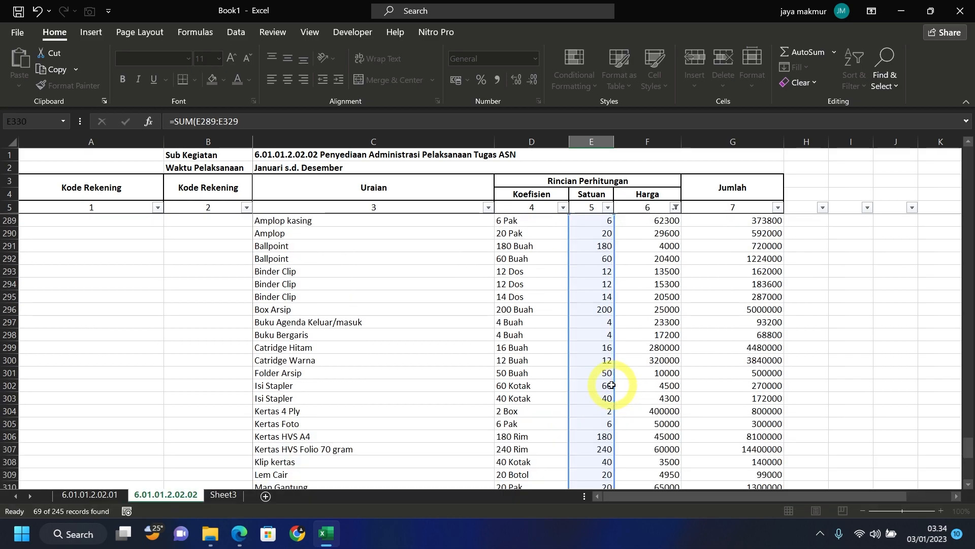
{"action": "key", "text": "Return"}
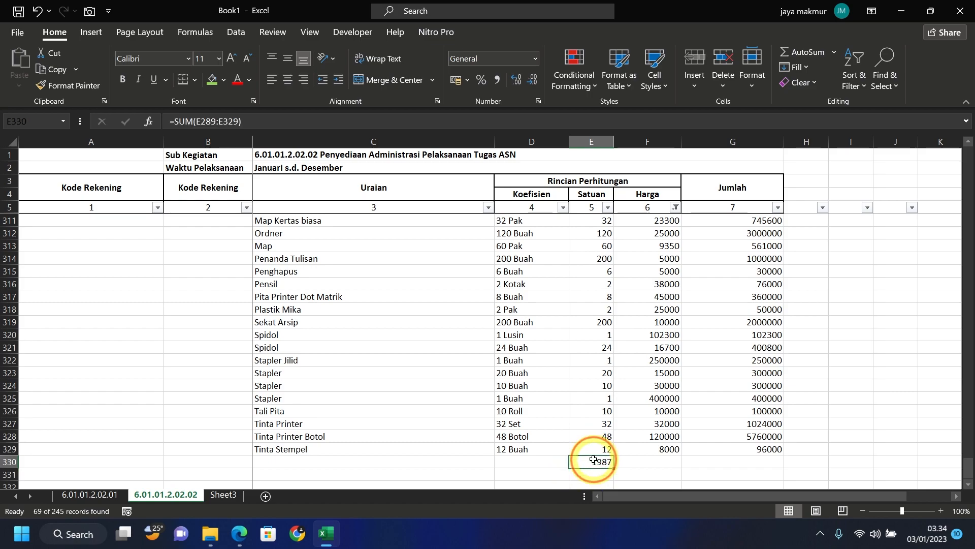
- Copy the total formula into the Jumlah cell G330, giving 59661100
{"action": "key", "text": "ctrl+c"}
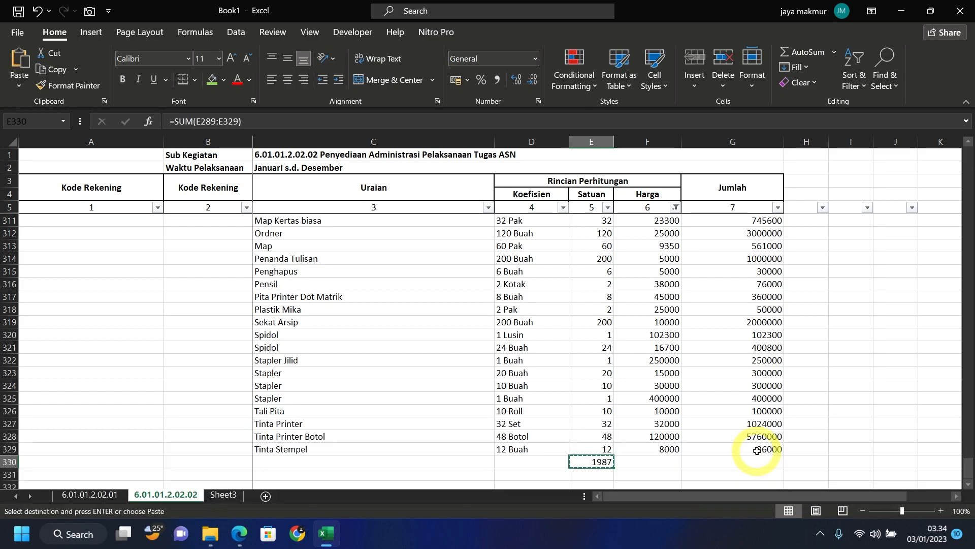
{"action": "left_click", "coordinate": [762, 460]}
{"action": "key", "text": "ctrl+v"}
{"action": "left_click", "coordinate": [734, 397]}
{"action": "scroll", "coordinate": [733, 397], "scroll_direction": "up", "scroll_amount": 10}
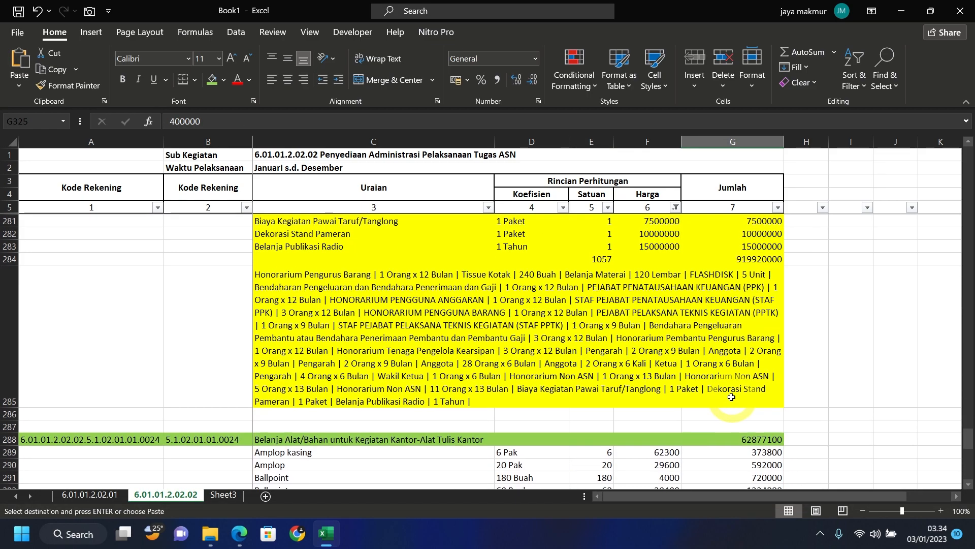
- Fill the office-supplies rows C289:G330 green
{"action": "left_click_drag", "start_coordinate": [332, 453], "coordinate": [756, 461]}
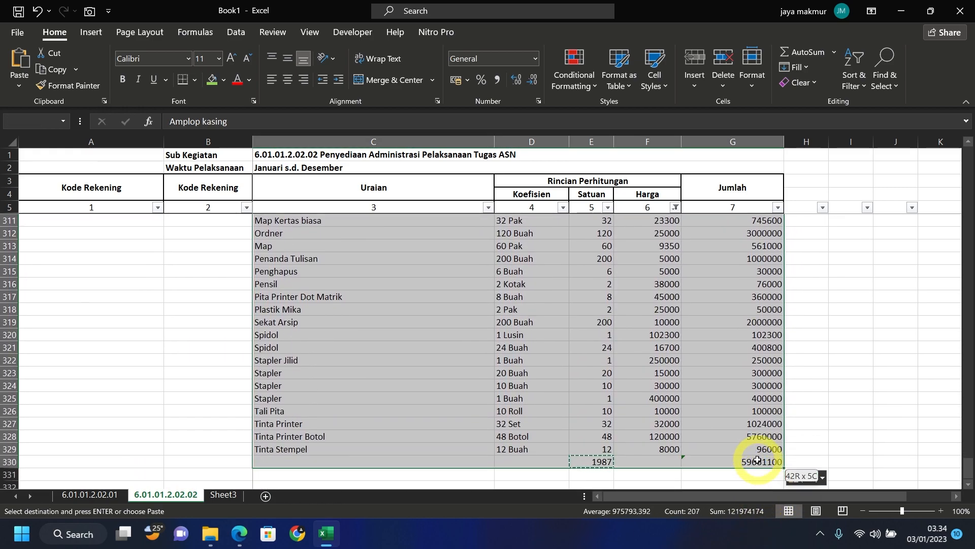
{"action": "left_click", "coordinate": [212, 81]}
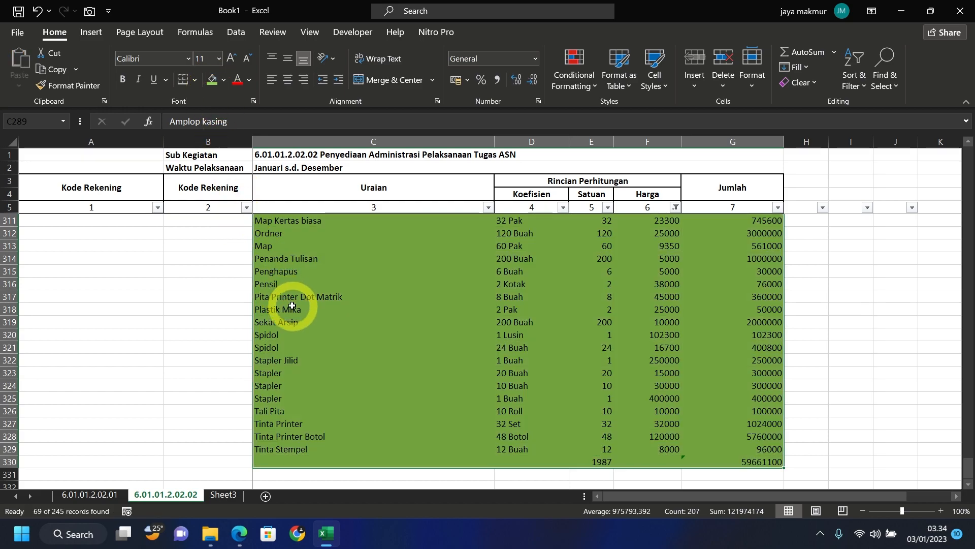
{"action": "scroll", "coordinate": [305, 315], "scroll_direction": "up", "scroll_amount": 12}
{"action": "scroll", "coordinate": [314, 325], "scroll_direction": "down", "scroll_amount": 2}
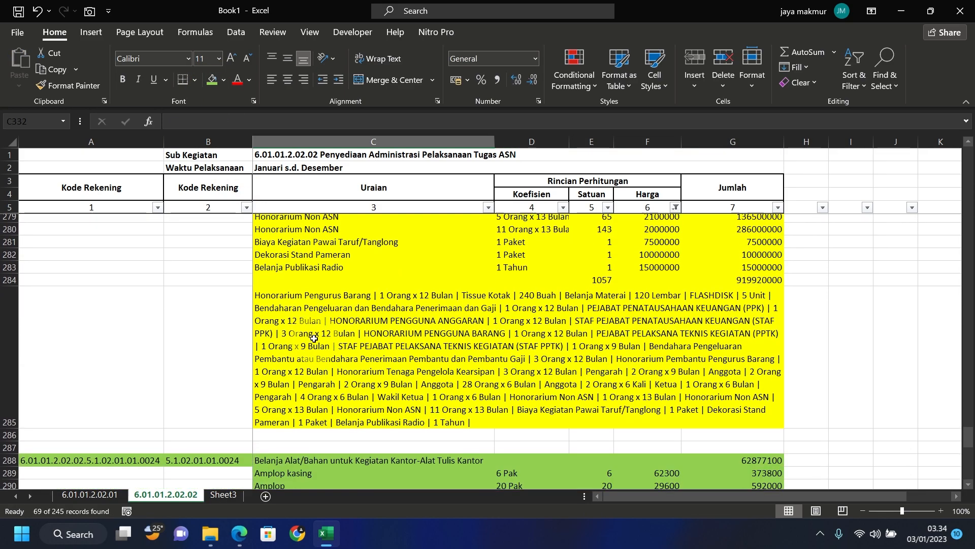
- Paste the TEXTJOIN formula from C285 into C332 as a formula only
{"action": "left_click", "coordinate": [328, 310]}
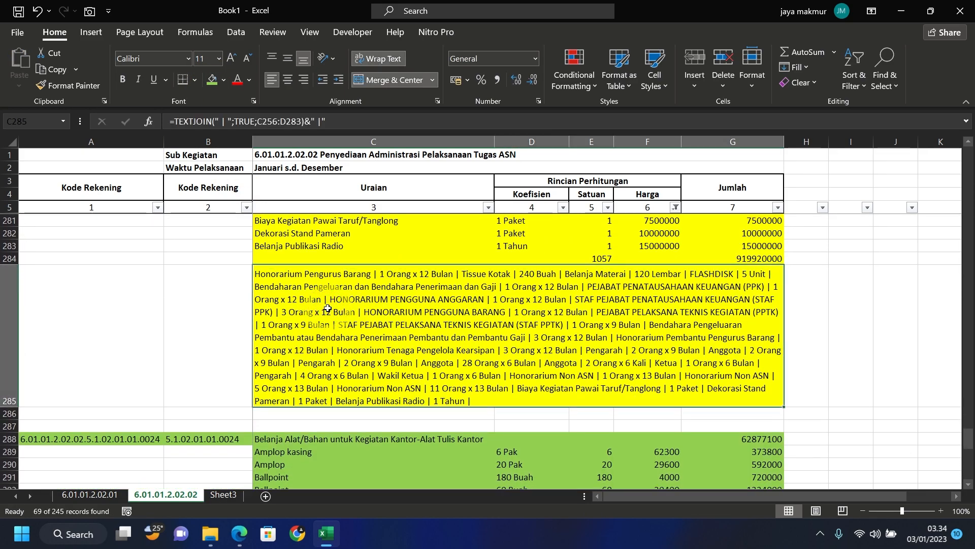
{"action": "key", "text": "ctrl+c"}
{"action": "scroll", "coordinate": [325, 311], "scroll_direction": "down", "scroll_amount": 9}
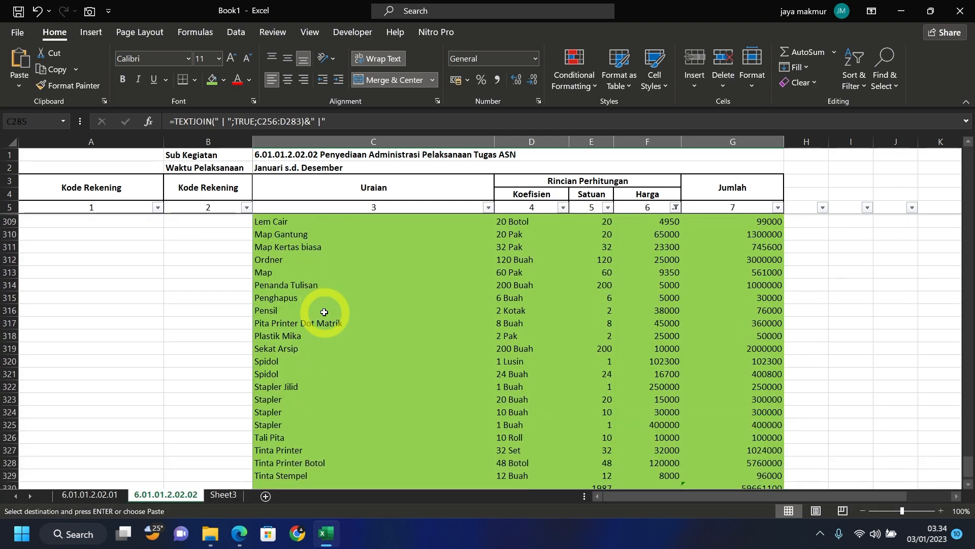
{"action": "scroll", "coordinate": [324, 312], "scroll_direction": "down", "scroll_amount": 6}
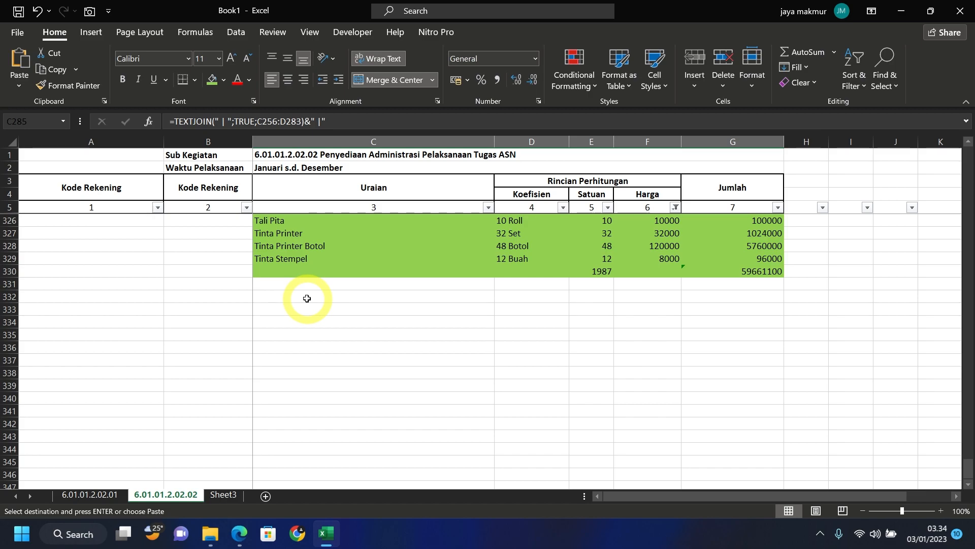
{"action": "left_click", "coordinate": [306, 298]}
{"action": "right_click", "coordinate": [308, 300]}
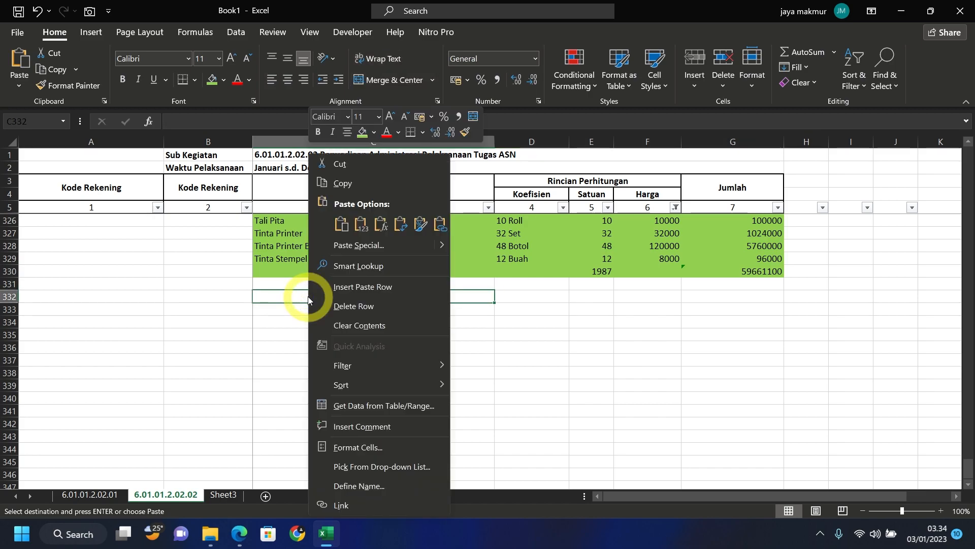
{"action": "left_click", "coordinate": [383, 223]}
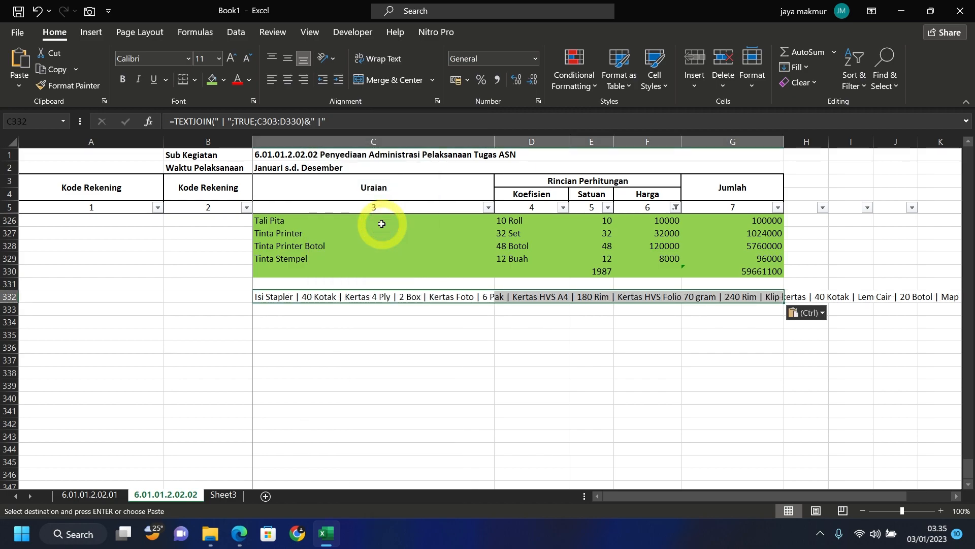
- Merge C332 across C–G, wrap the text and align it left
{"action": "left_click", "coordinate": [398, 81]}
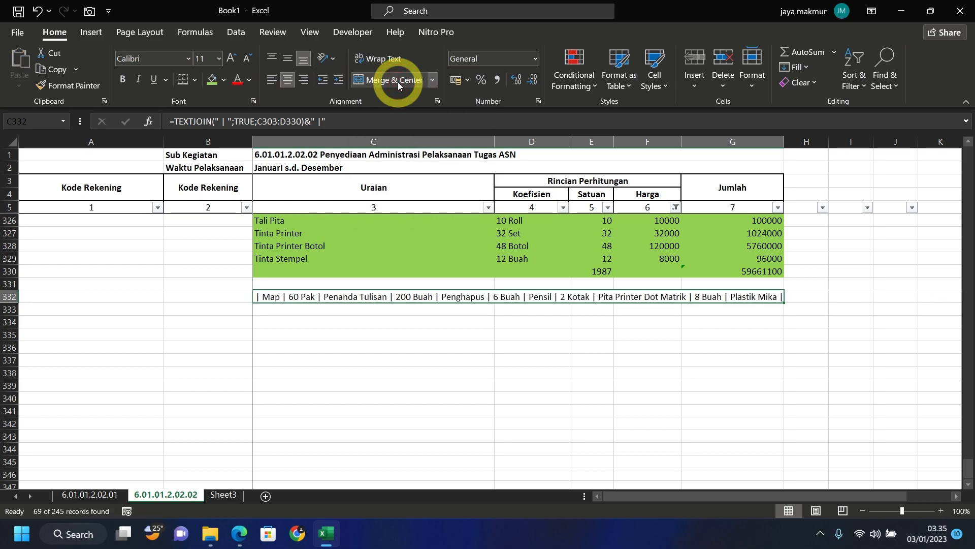
{"action": "left_click", "coordinate": [385, 60]}
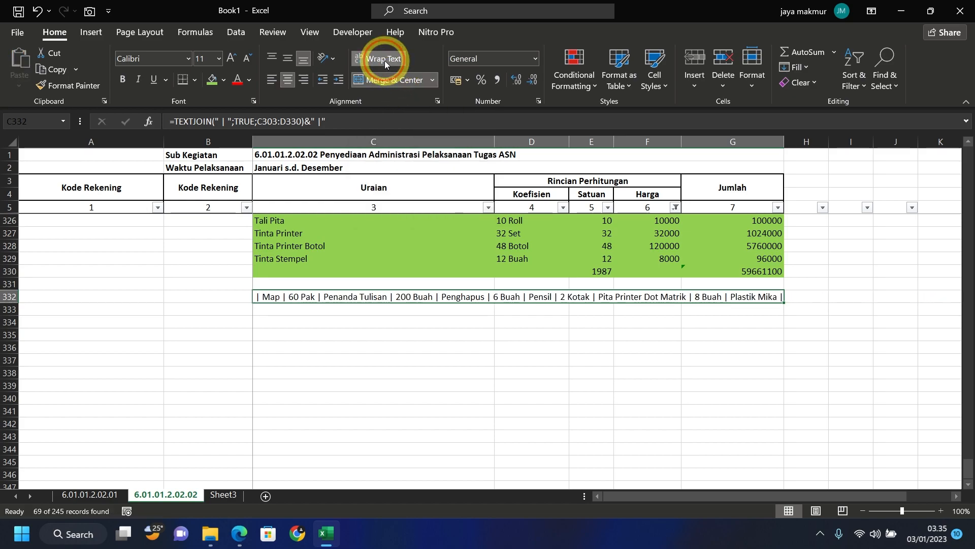
{"action": "left_click", "coordinate": [272, 81]}
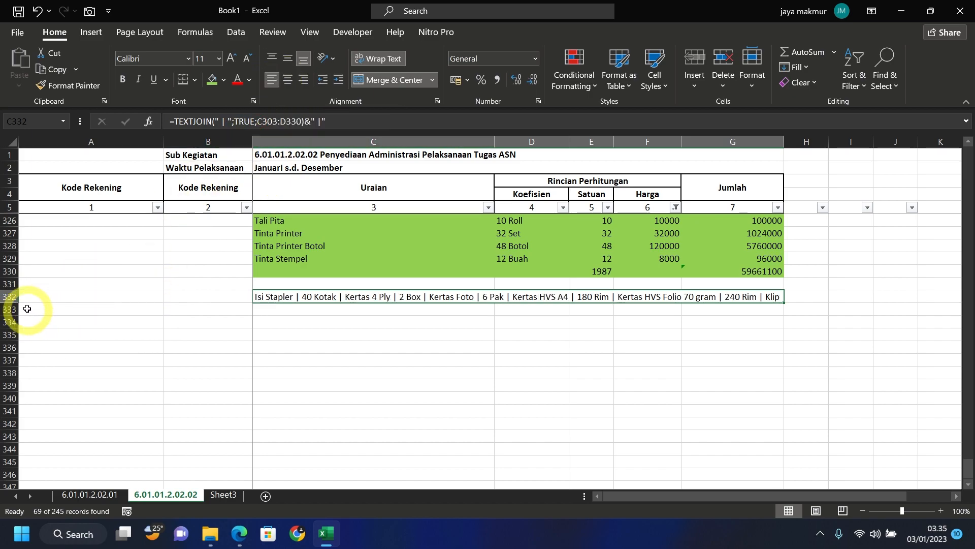
- Heighten row 332 and widen its TEXTJOIN range from C303:D330 to C289:D330
{"action": "left_click_drag", "start_coordinate": [13, 303], "coordinate": [14, 362]}
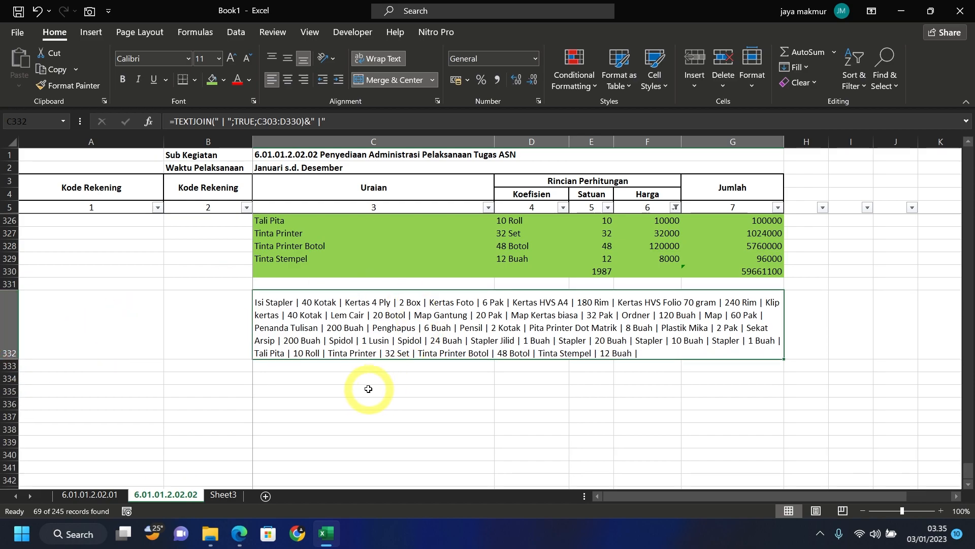
{"action": "double_click", "coordinate": [344, 355]}
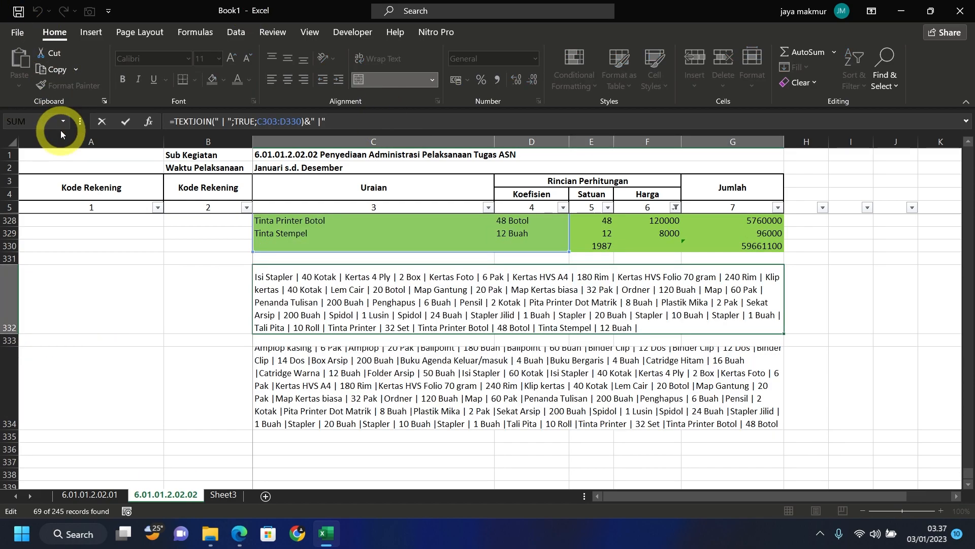
{"action": "scroll", "coordinate": [236, 254], "scroll_direction": "up", "scroll_amount": 13}
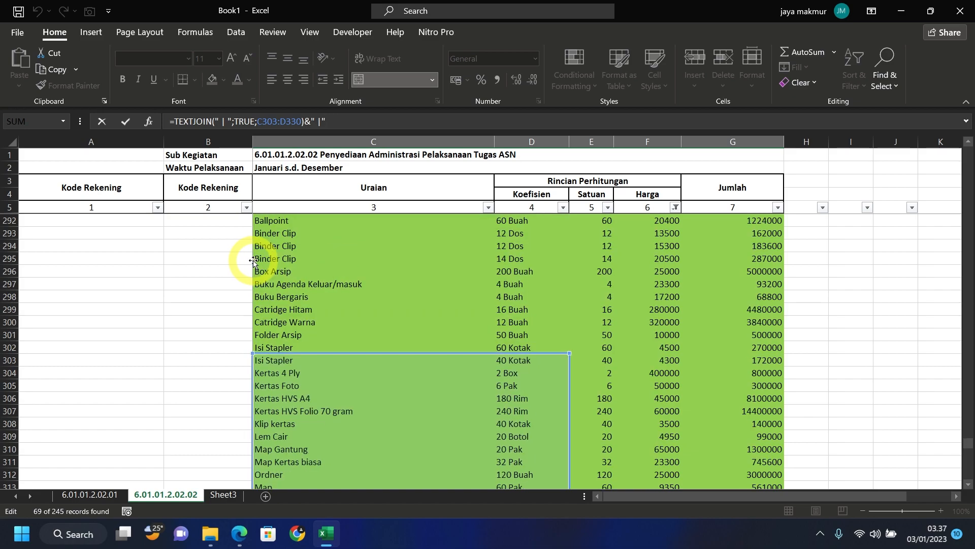
{"action": "left_click_drag", "start_coordinate": [581, 398], "coordinate": [586, 445]}
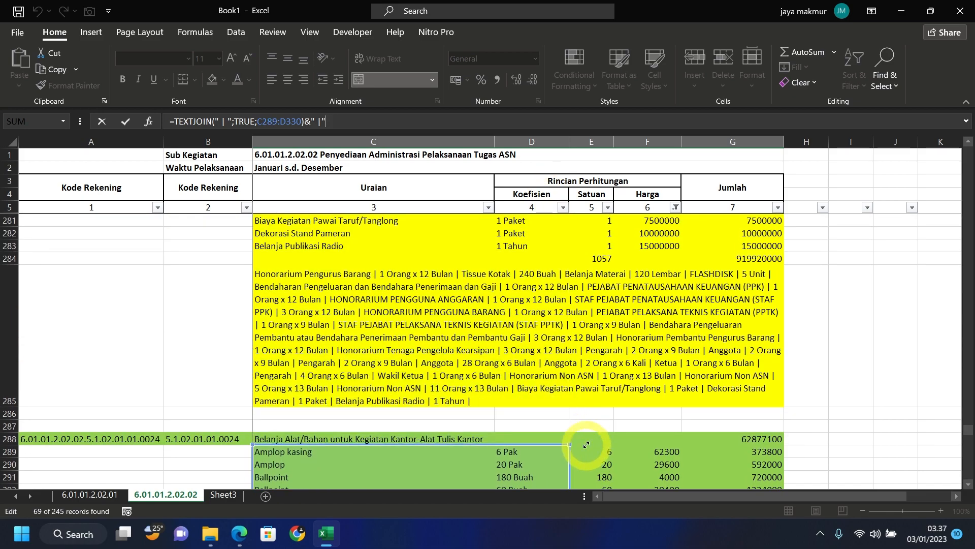
{"action": "scroll", "coordinate": [587, 445], "scroll_direction": "down", "scroll_amount": 7}
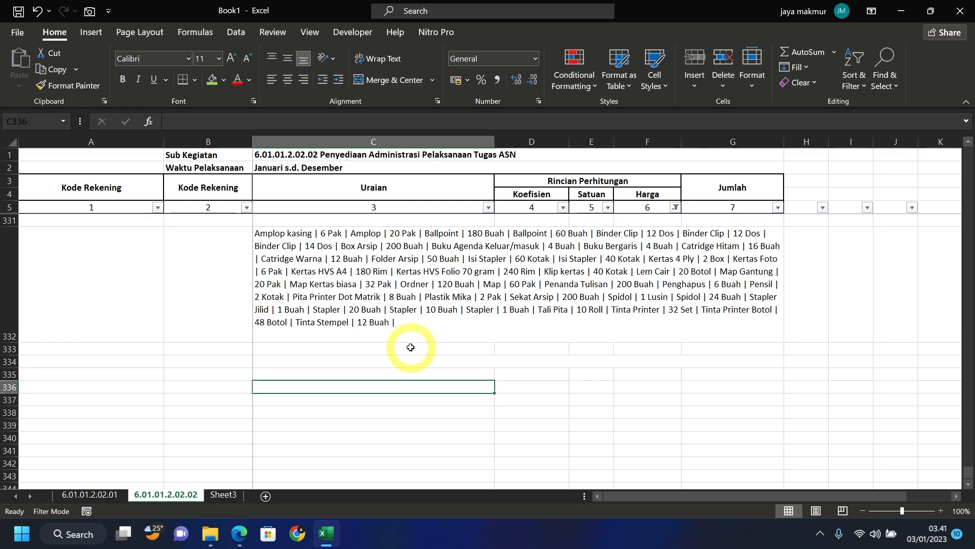
- Start a CONCAT formula in C333 referencing the item names C289:C329
{"action": "left_click", "coordinate": [411, 347]}
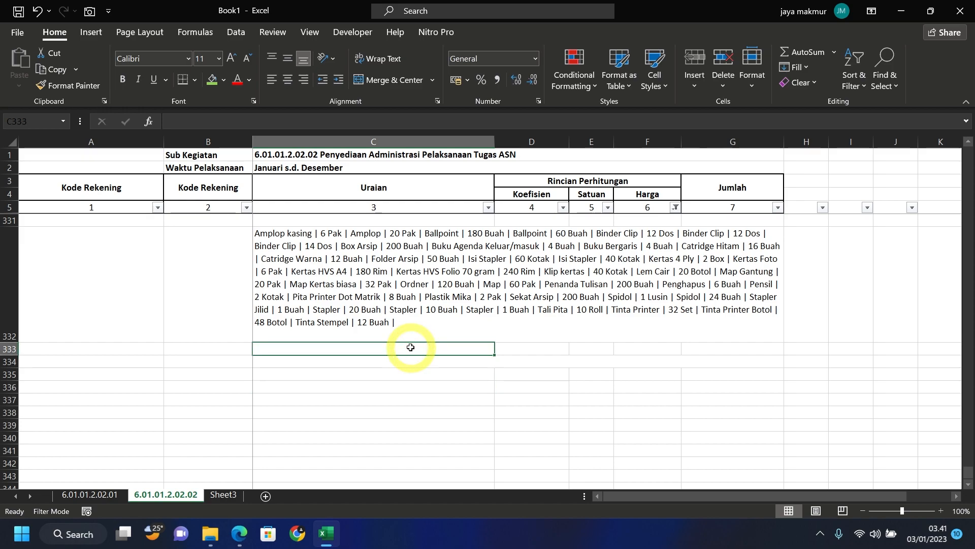
{"action": "type", "text": "="}
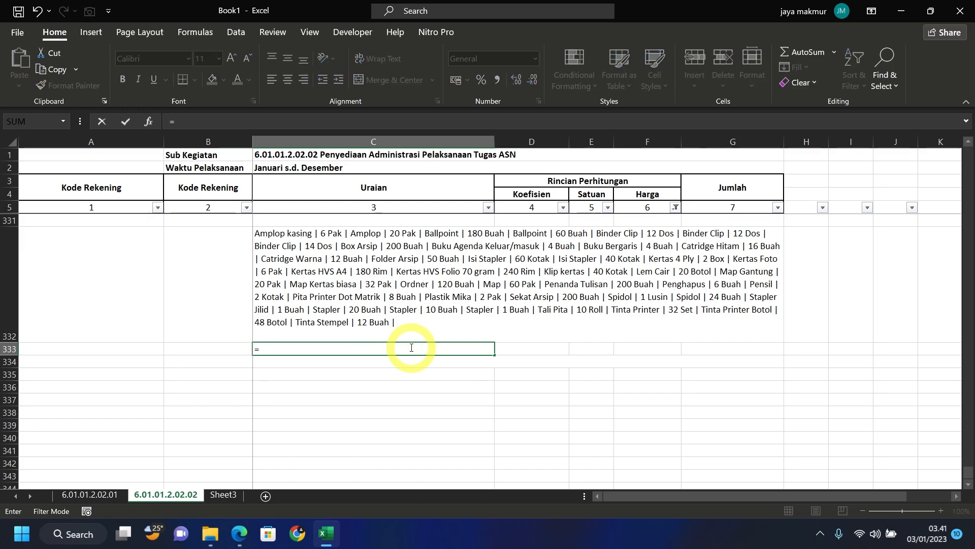
{"action": "type", "text": "co"}
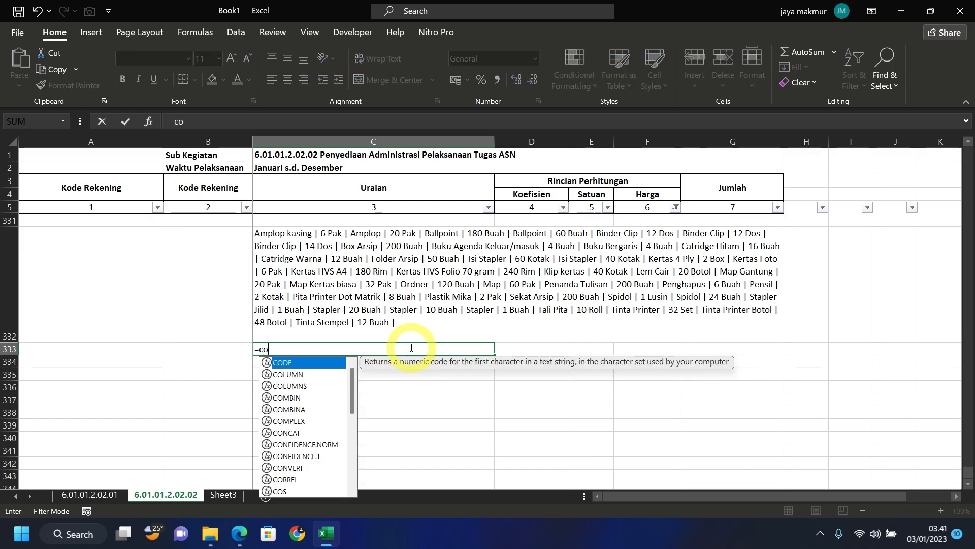
{"action": "type", "text": "n"}
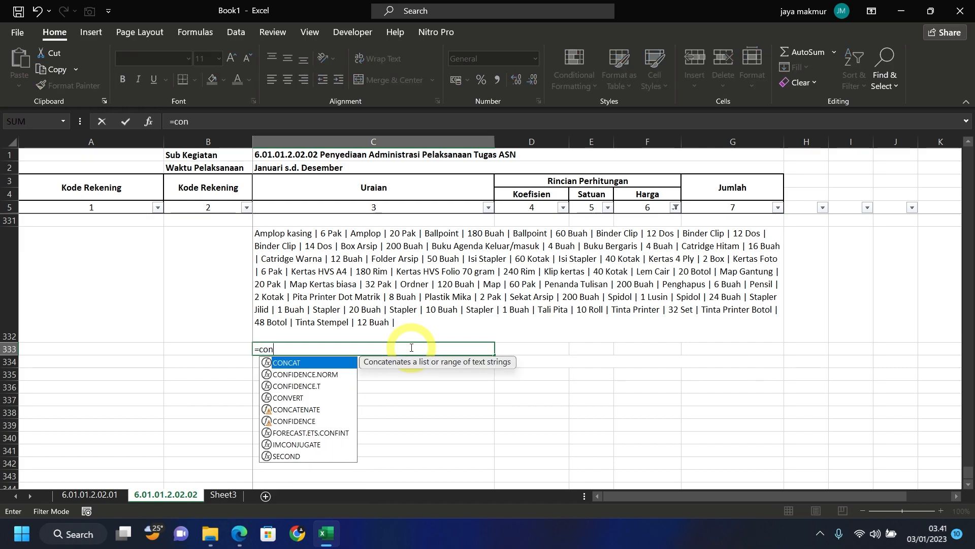
{"action": "double_click", "coordinate": [312, 367]}
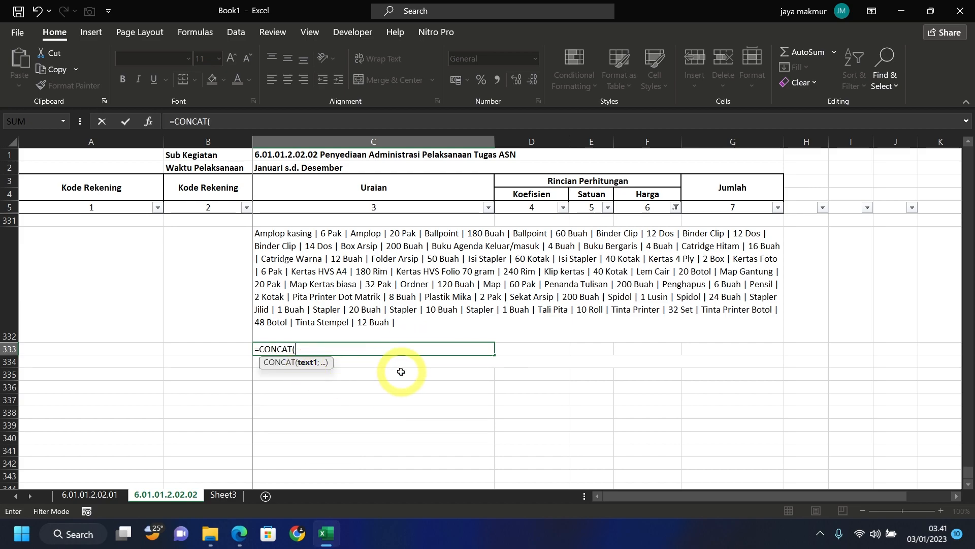
{"action": "scroll", "coordinate": [400, 371], "scroll_direction": "up", "scroll_amount": 12}
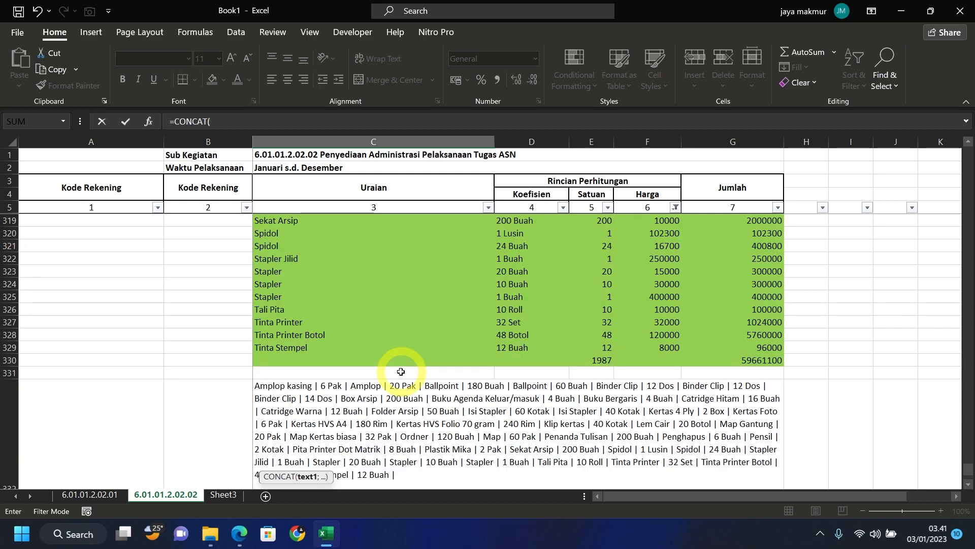
{"action": "scroll", "coordinate": [400, 371], "scroll_direction": "up", "scroll_amount": 5}
{"action": "scroll", "coordinate": [366, 305], "scroll_direction": "down", "scroll_amount": 4}
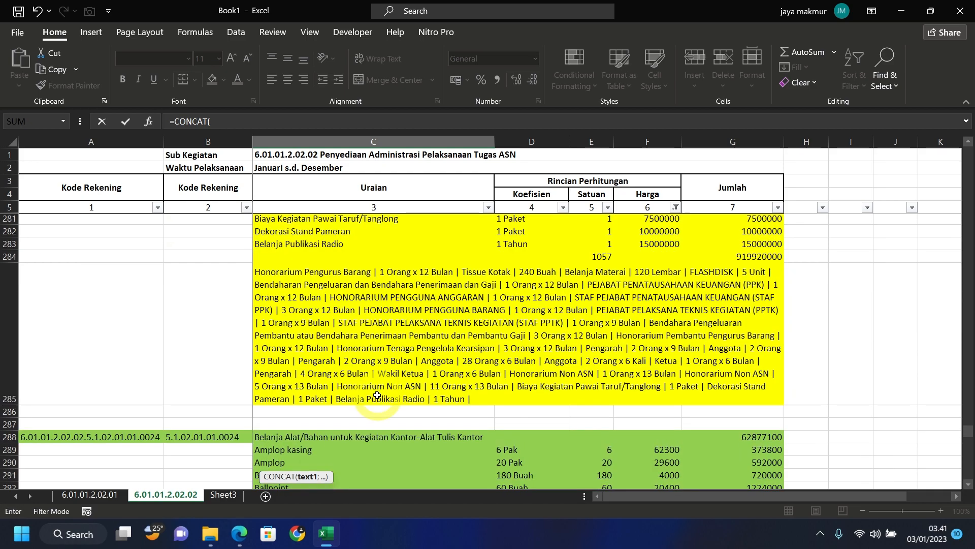
{"action": "left_click_drag", "start_coordinate": [338, 260], "coordinate": [347, 448]}
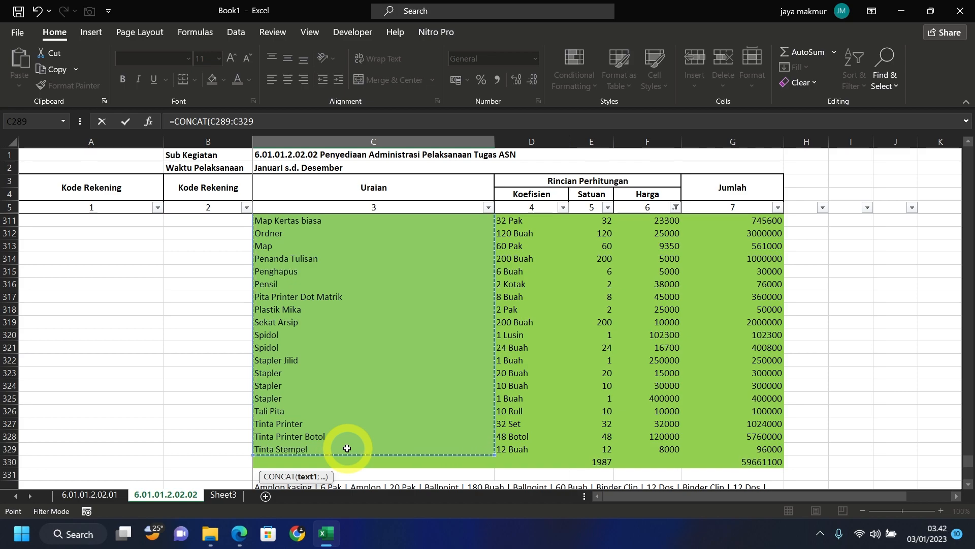
- Complete it as =CONCAT(C289:C329&" | "&D289:D329&" |") and confirm
{"action": "type", "text": "&"}
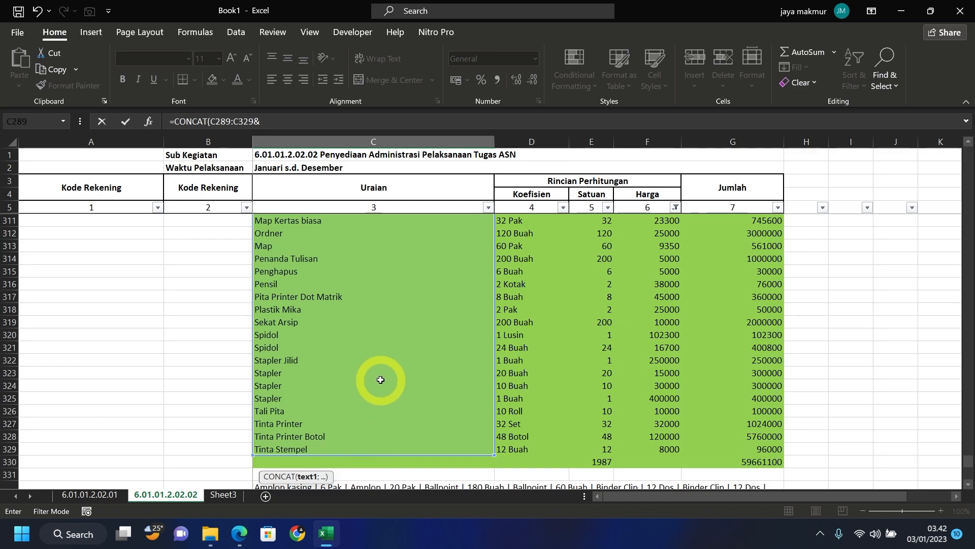
{"action": "type", "text": "\""}
{"action": "type", "text": "|"}
{"action": "key", "text": "shift"}
{"action": "type", "text": "\"&"}
{"action": "scroll", "coordinate": [397, 404], "scroll_direction": "up", "scroll_amount": 3}
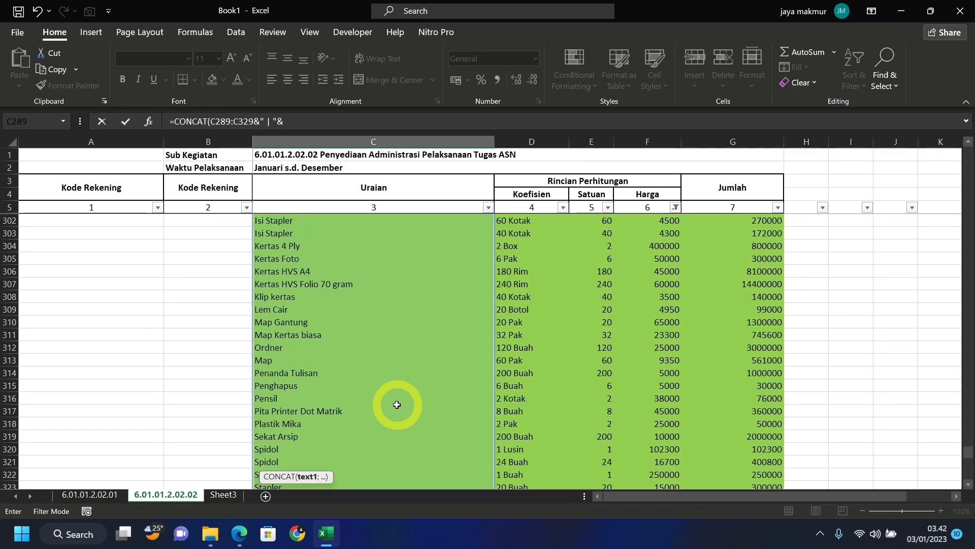
{"action": "scroll", "coordinate": [396, 404], "scroll_direction": "up", "scroll_amount": 7}
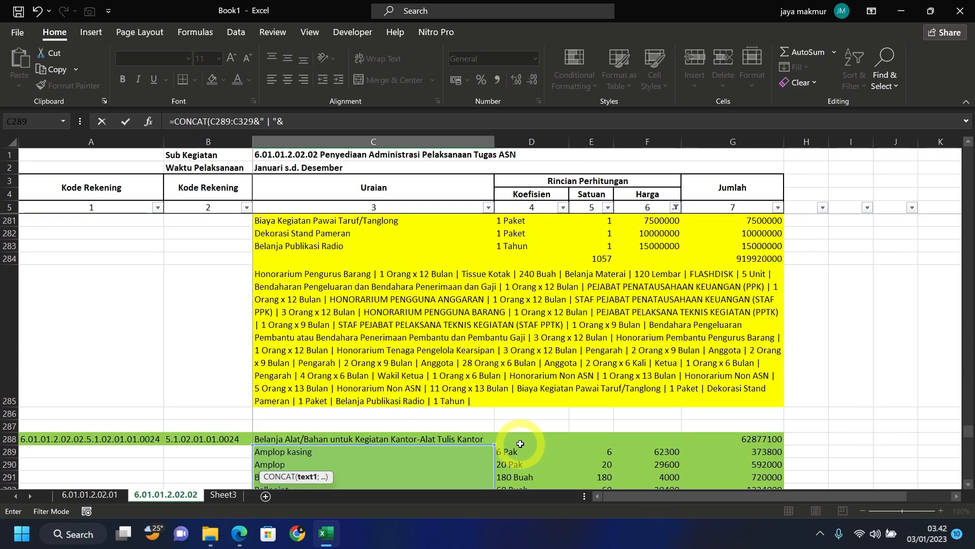
{"action": "mouse_move", "coordinate": [521, 451]}
{"action": "left_mouse_down"}
{"action": "mouse_move", "coordinate": [536, 538]}
{"action": "mouse_move", "coordinate": [522, 446]}
{"action": "left_mouse_up"}
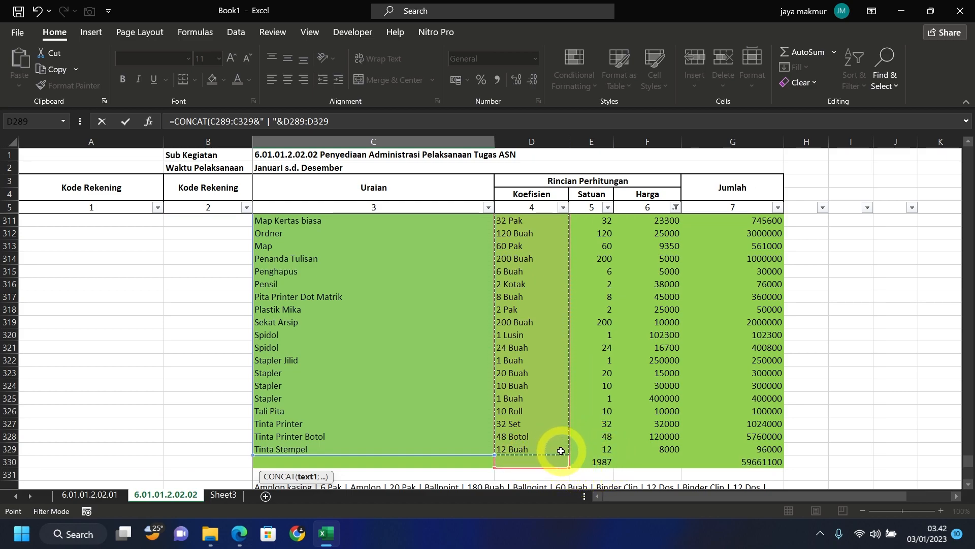
{"action": "left_click", "coordinate": [402, 124]}
{"action": "scroll", "coordinate": [538, 359], "scroll_direction": "up", "scroll_amount": 8}
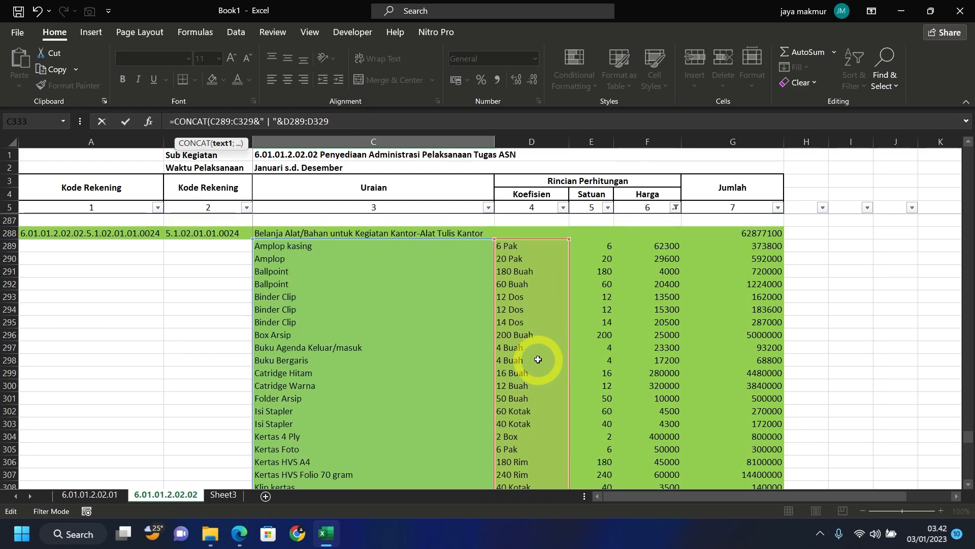
{"action": "scroll", "coordinate": [538, 359], "scroll_direction": "down", "scroll_amount": 3}
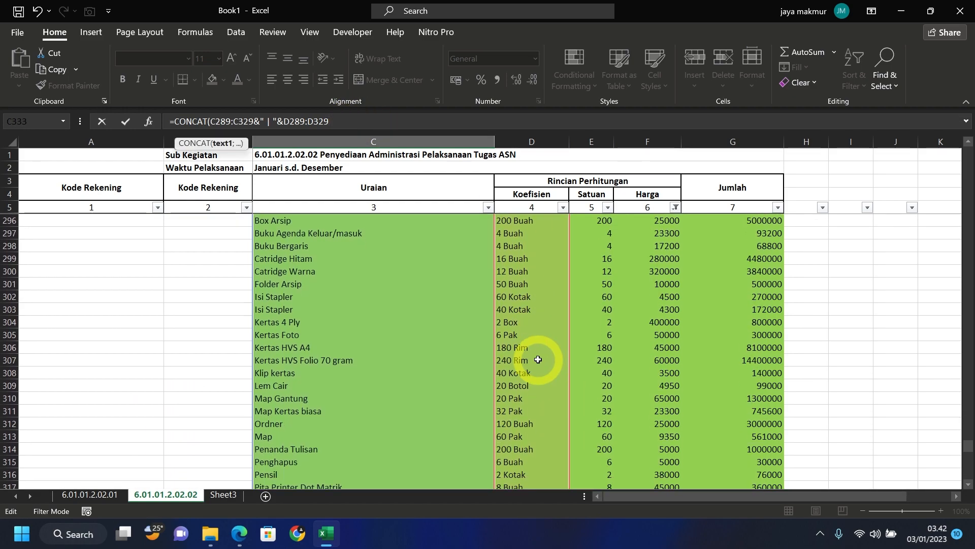
{"action": "type", "text": "&"}
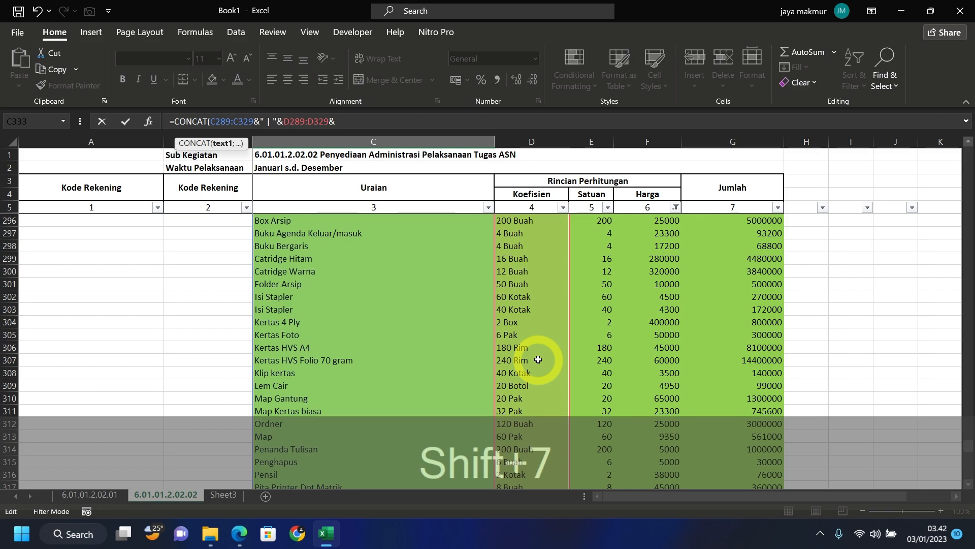
{"action": "type", "text": "\""}
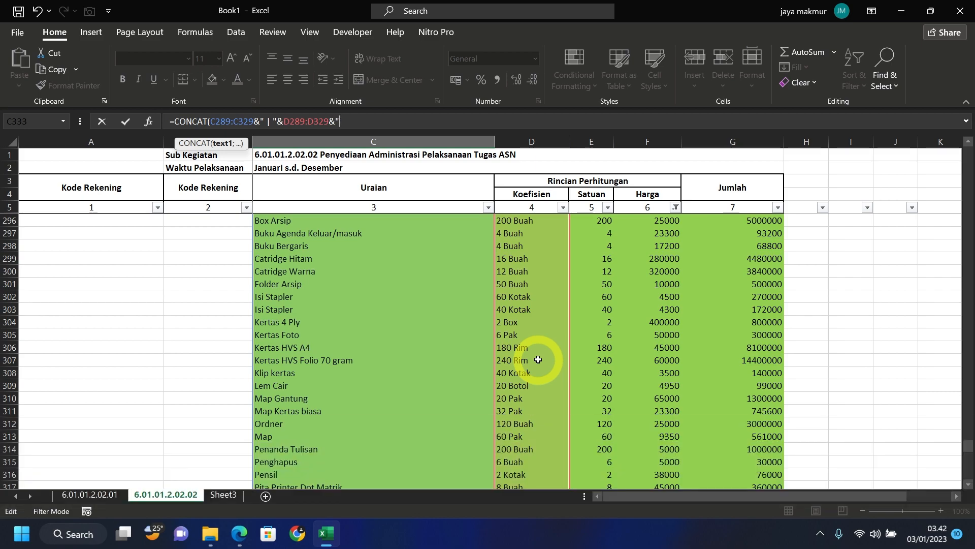
{"action": "type", "text": " |\""}
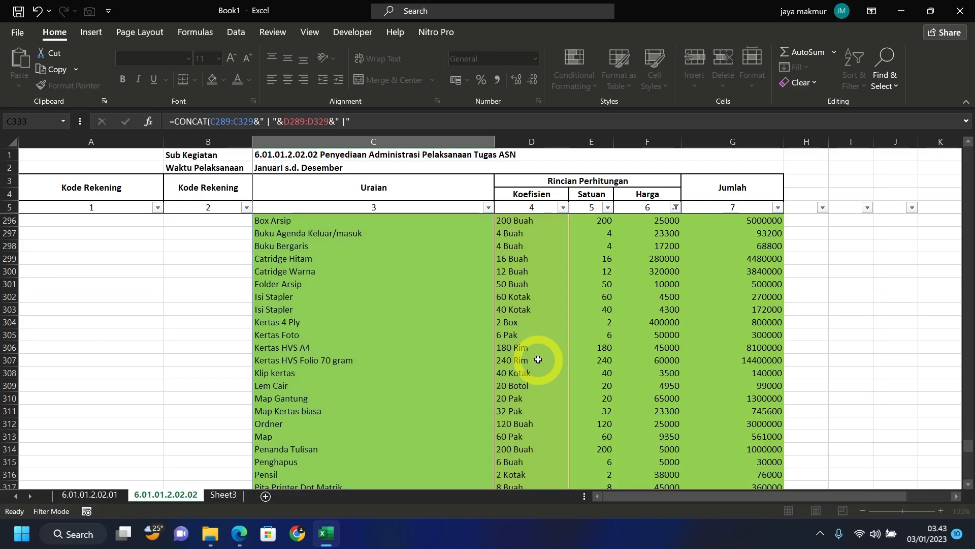
{"action": "key", "text": "Return"}
- Merge C333:G333, wrap the joined text and left-align it
{"action": "left_click", "coordinate": [322, 462]}
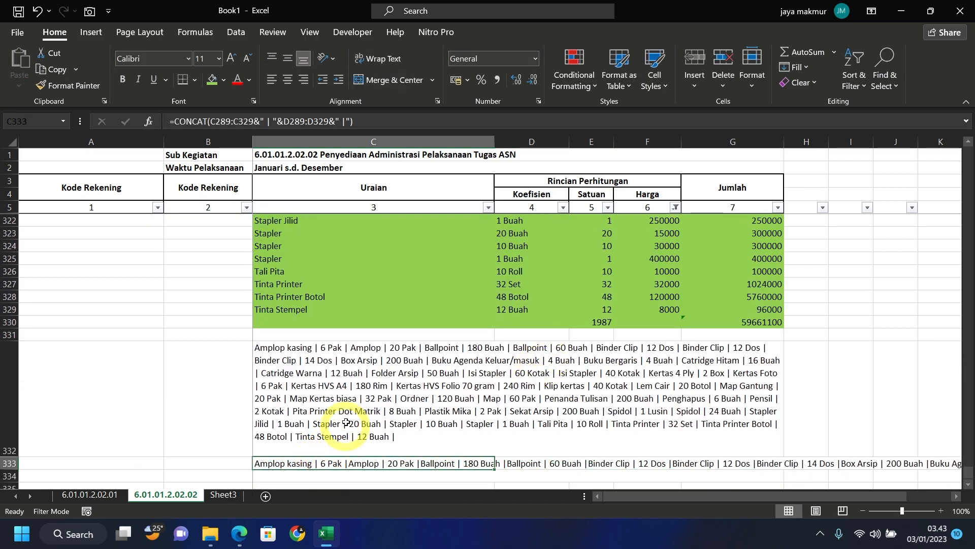
{"action": "left_click_drag", "start_coordinate": [381, 463], "coordinate": [762, 464]}
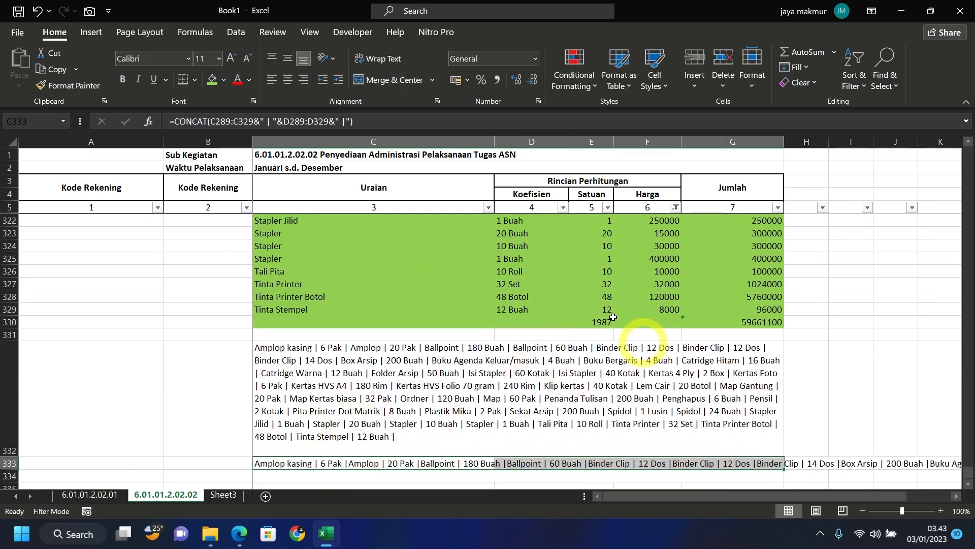
{"action": "left_click", "coordinate": [379, 85]}
{"action": "left_click", "coordinate": [383, 60]}
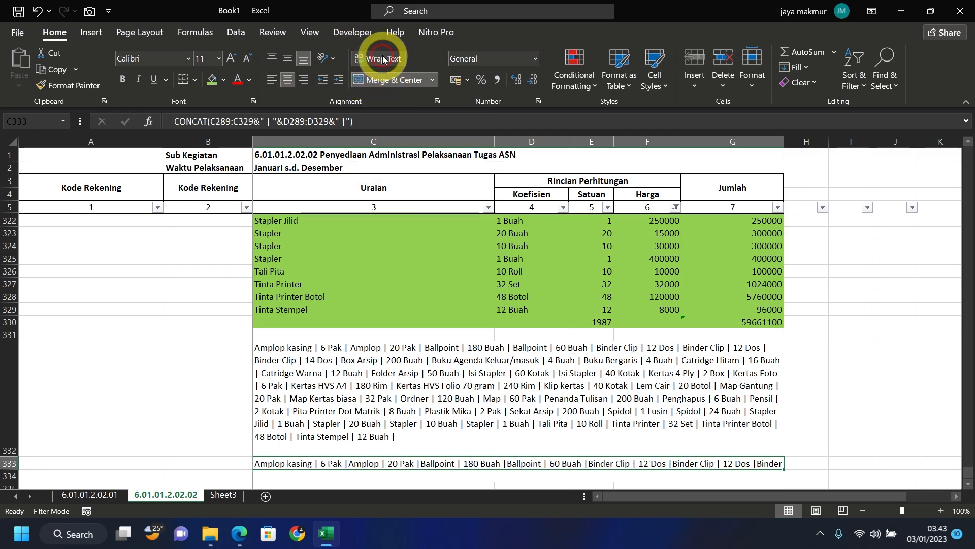
{"action": "left_click", "coordinate": [271, 81]}
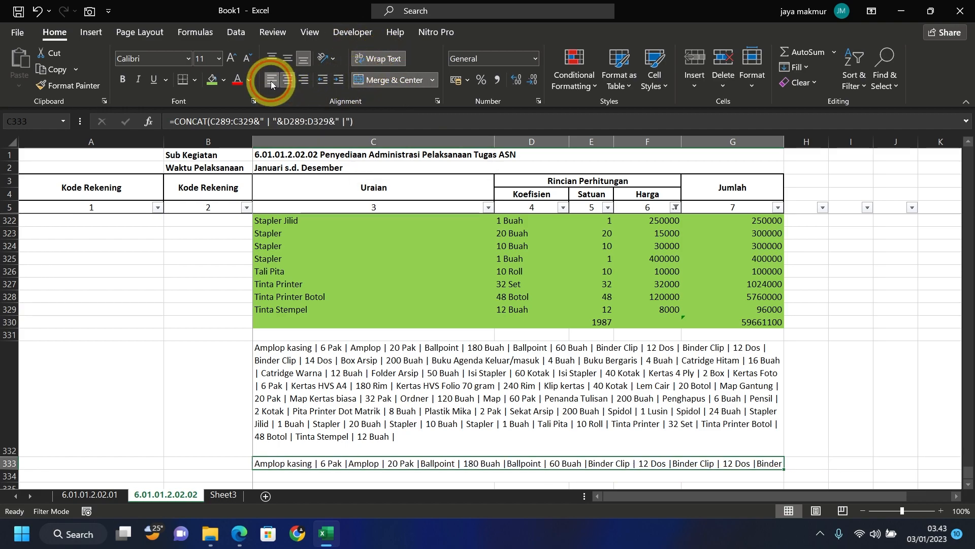
- Make row 333 taller to fit the list and recommit its CONCAT formula
{"action": "left_click", "coordinate": [165, 365]}
{"action": "scroll", "coordinate": [164, 406], "scroll_direction": "down", "scroll_amount": 2}
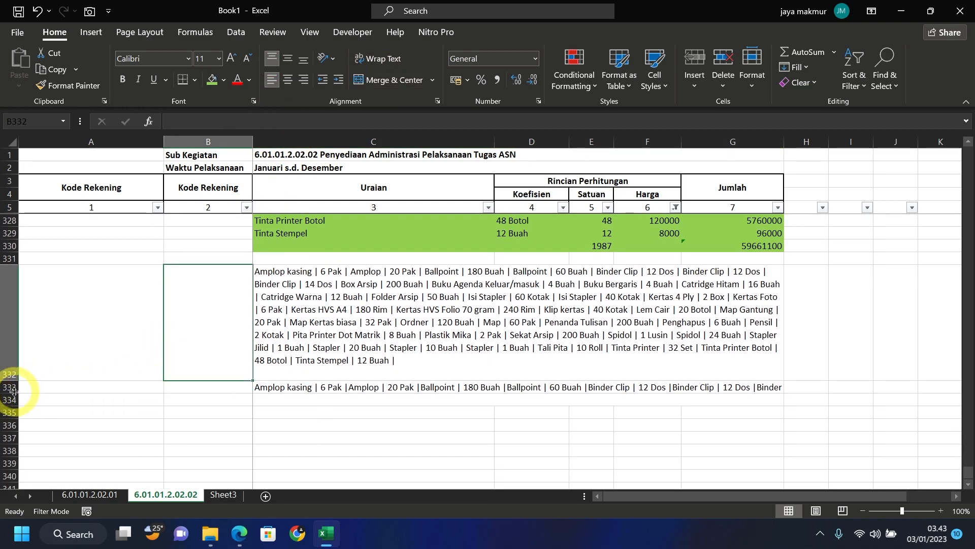
{"action": "left_click_drag", "start_coordinate": [14, 392], "coordinate": [17, 476]}
{"action": "scroll", "coordinate": [51, 421], "scroll_direction": "down", "scroll_amount": 1}
{"action": "scroll", "coordinate": [50, 414], "scroll_direction": "down", "scroll_amount": 2}
{"action": "scroll", "coordinate": [44, 384], "scroll_direction": "up", "scroll_amount": 3}
{"action": "left_click", "coordinate": [355, 431]}
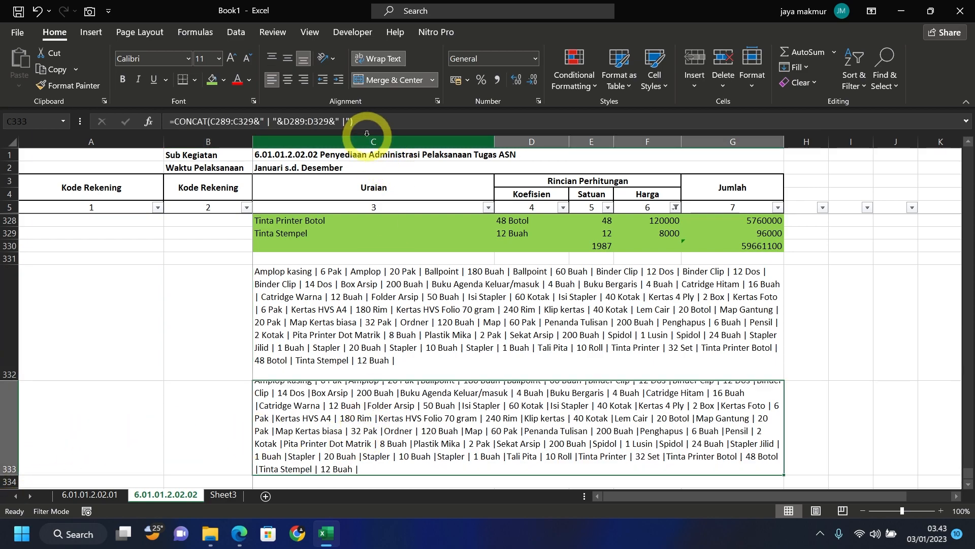
{"action": "left_click", "coordinate": [347, 125]}
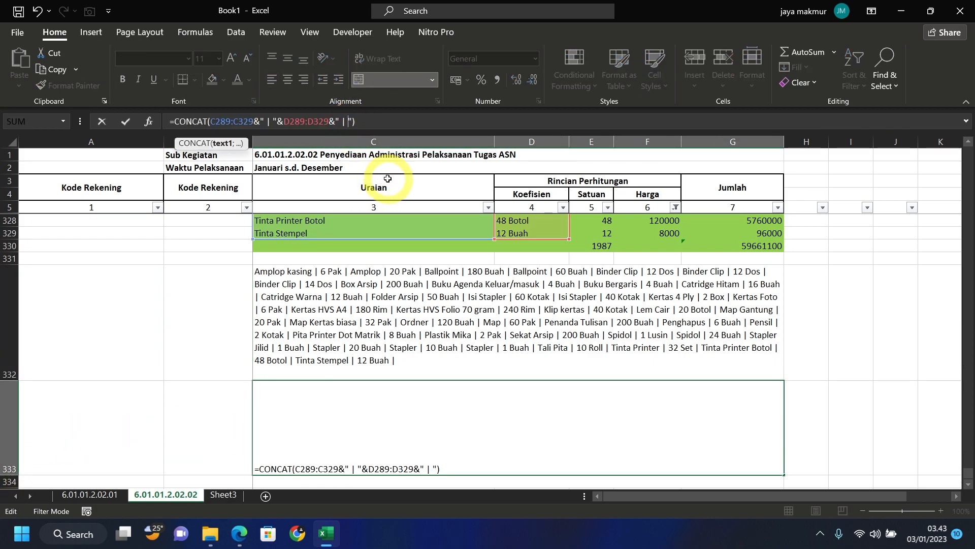
{"action": "key", "text": "Return"}
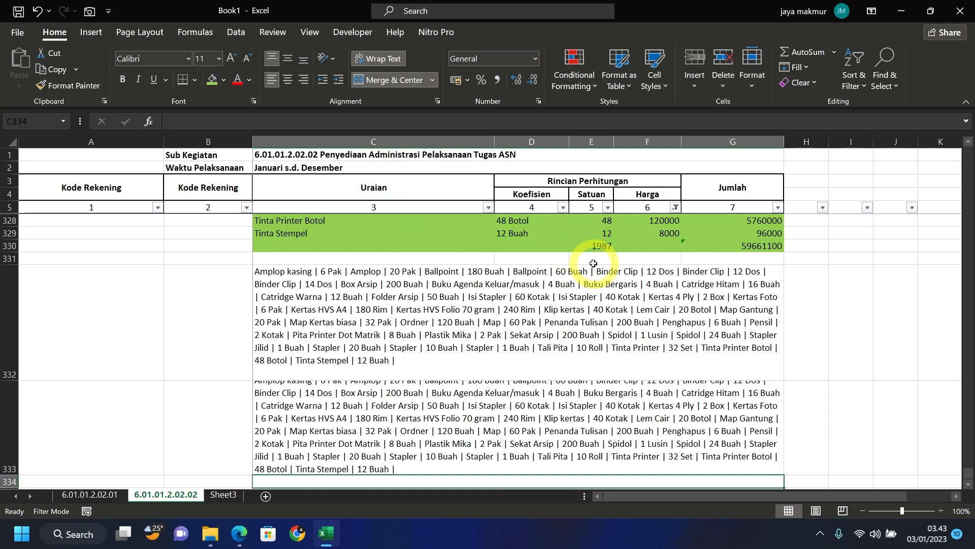
- Compare the CONCAT result in C333 with the TEXTJOIN result in C332
{"action": "left_click", "coordinate": [452, 444]}
{"action": "left_click", "coordinate": [420, 325]}
{"action": "left_click", "coordinate": [413, 412]}
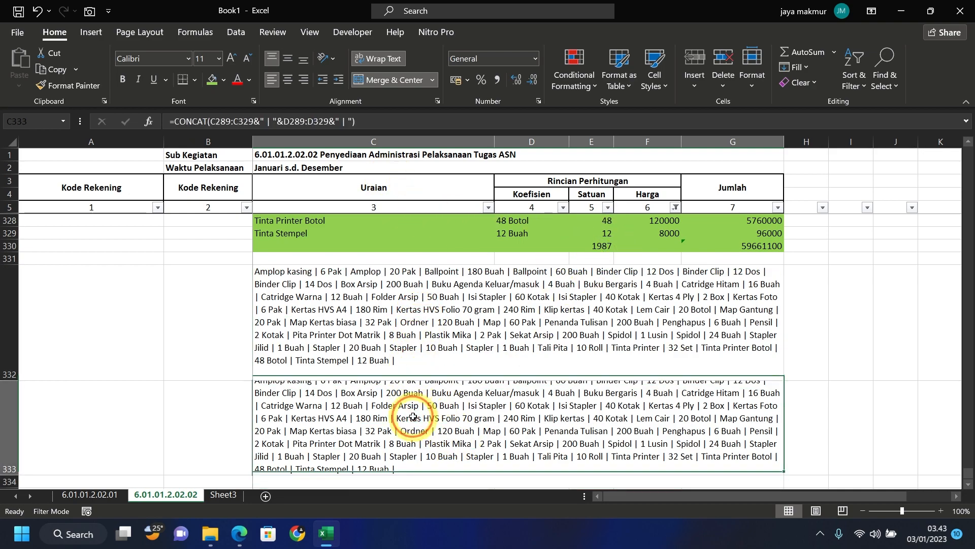
{"action": "left_click", "coordinate": [358, 336]}
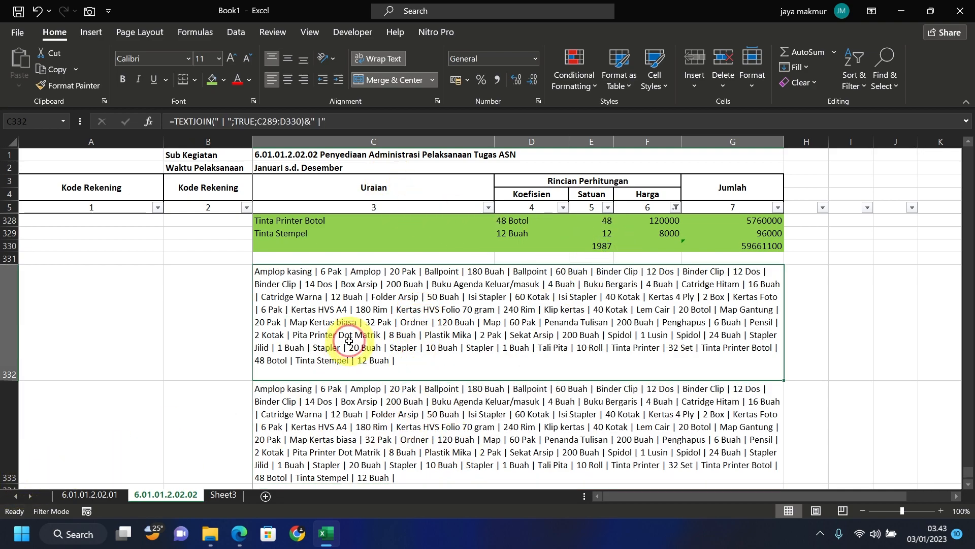
{"action": "scroll", "coordinate": [358, 334], "scroll_direction": "up", "scroll_amount": 1}
{"action": "scroll", "coordinate": [358, 334], "scroll_direction": "up", "scroll_amount": 15}
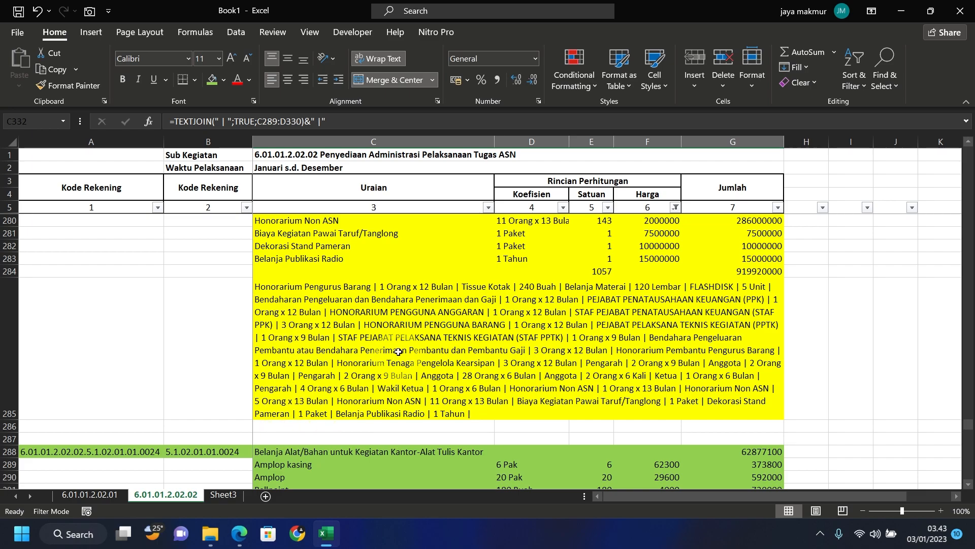
{"action": "scroll", "coordinate": [399, 337], "scroll_direction": "down", "scroll_amount": 4}
{"action": "scroll", "coordinate": [401, 338], "scroll_direction": "down", "scroll_amount": 7}
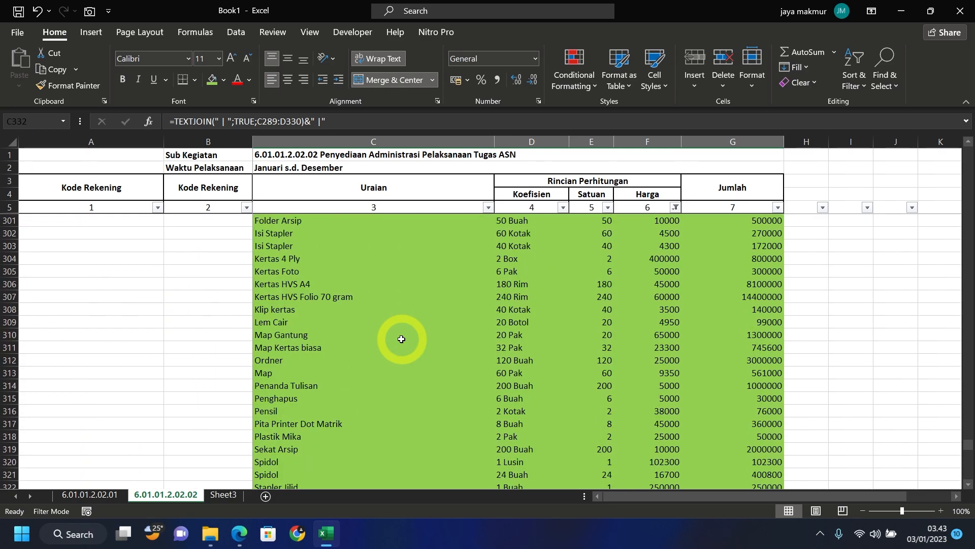
{"action": "scroll", "coordinate": [401, 339], "scroll_direction": "down", "scroll_amount": 4}
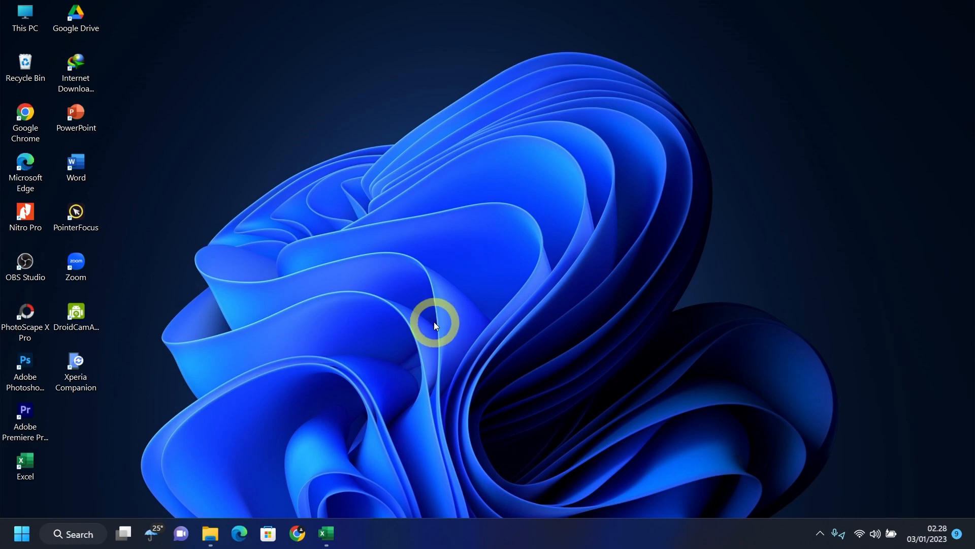
- Launch Edge and go to sirup.lkpp.go.id via the 'siru' address suggestion
{"action": "left_click", "coordinate": [242, 540]}
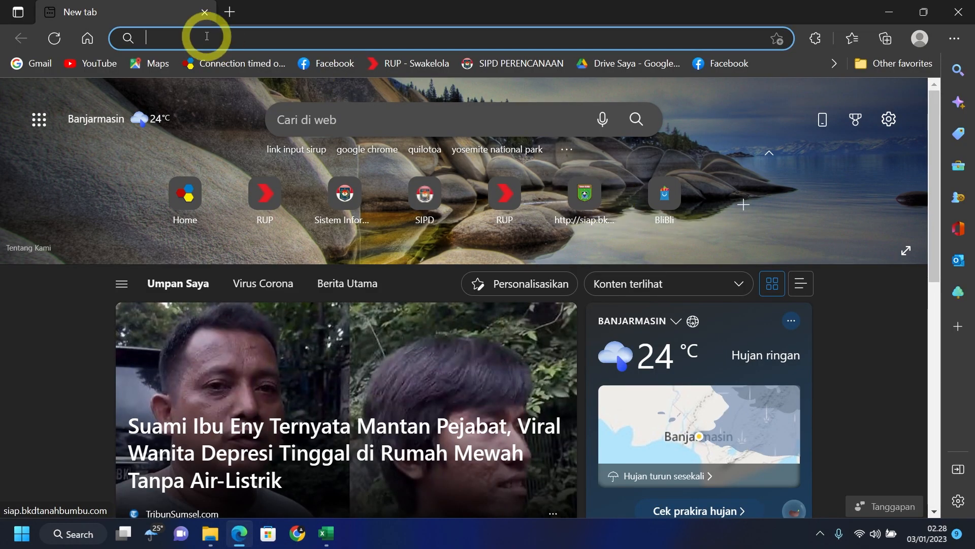
{"action": "left_click", "coordinate": [202, 34]}
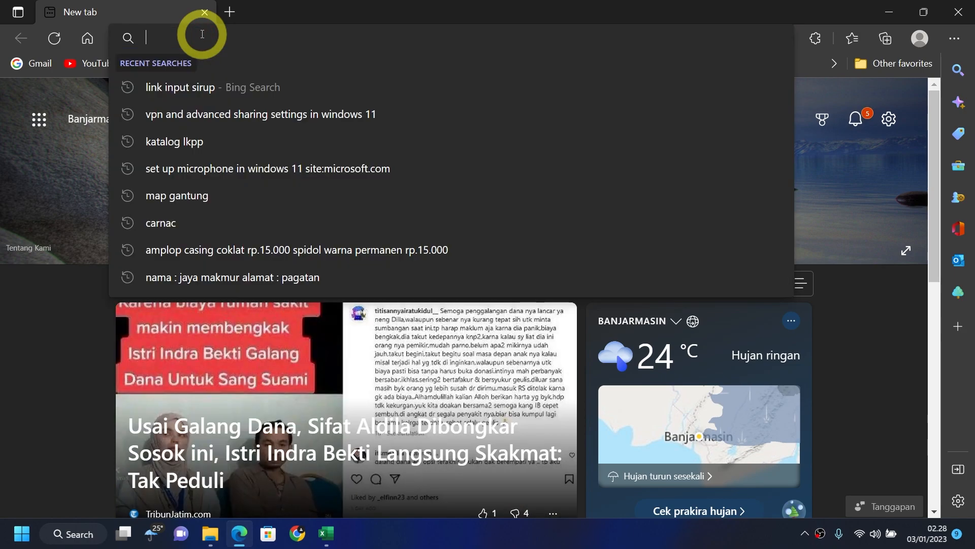
{"action": "type", "text": "sirup.lkpp.go.id"}
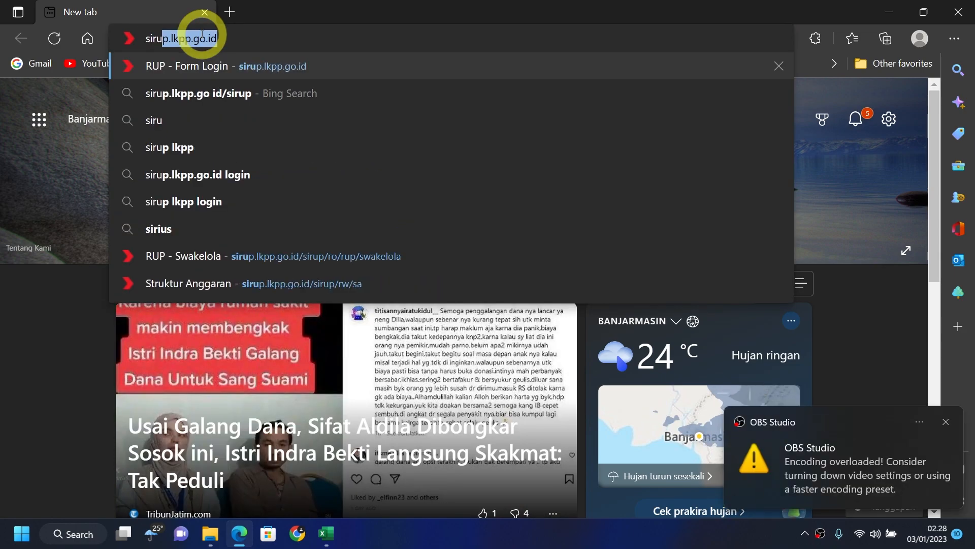
{"action": "left_click", "coordinate": [269, 66]}
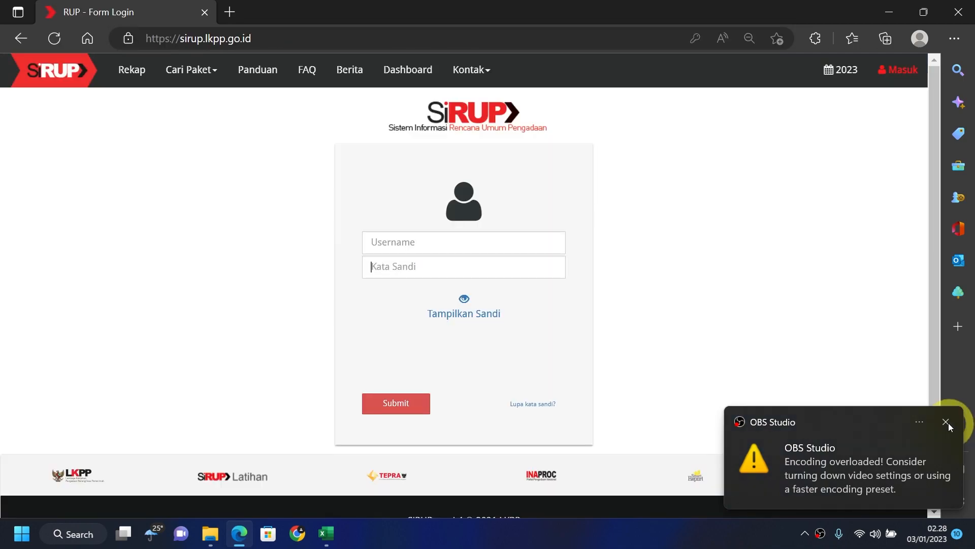
- Log in to SiRUP with the saved account and open Kelola Data > Tarik RKAD SIPD
{"action": "left_click", "coordinate": [946, 422]}
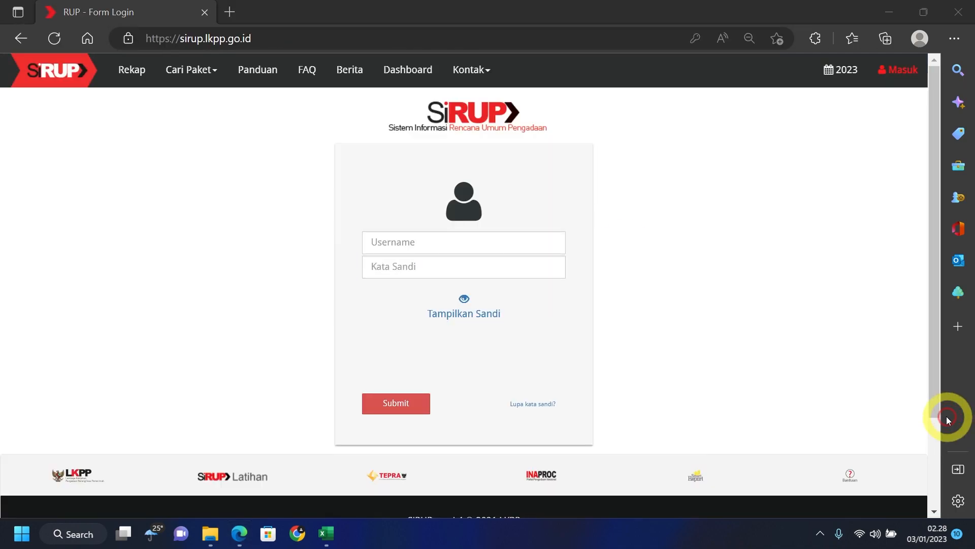
{"action": "left_click", "coordinate": [587, 254]}
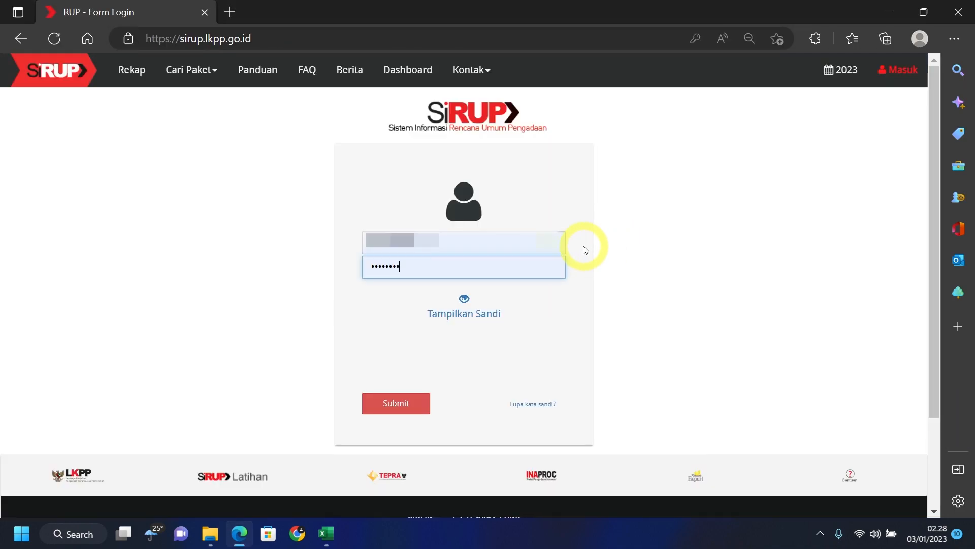
{"action": "left_click", "coordinate": [420, 410]}
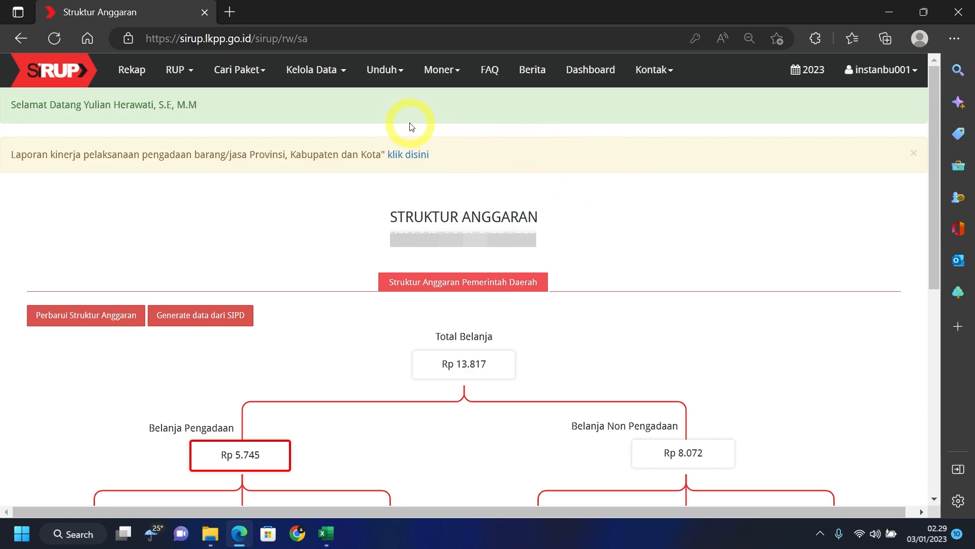
{"action": "left_click", "coordinate": [333, 78]}
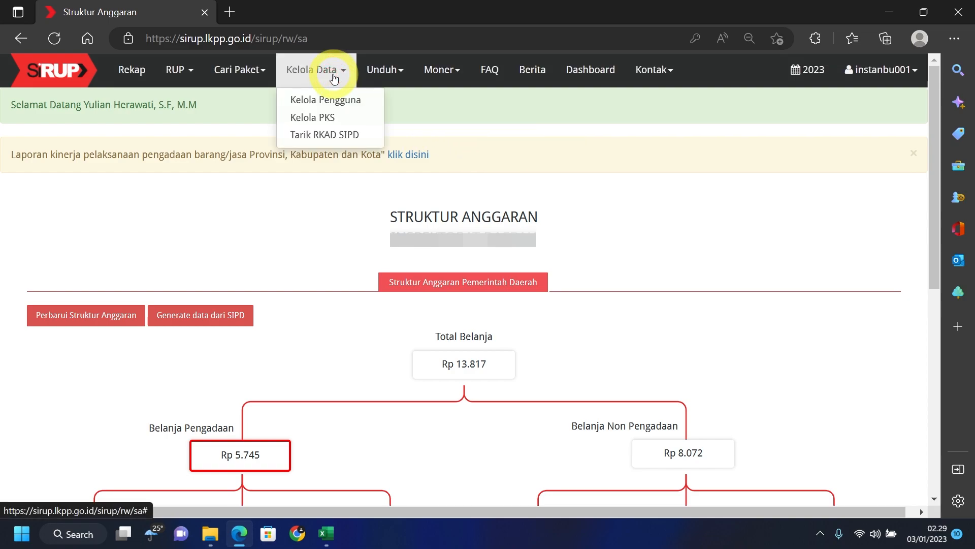
{"action": "left_click", "coordinate": [364, 136]}
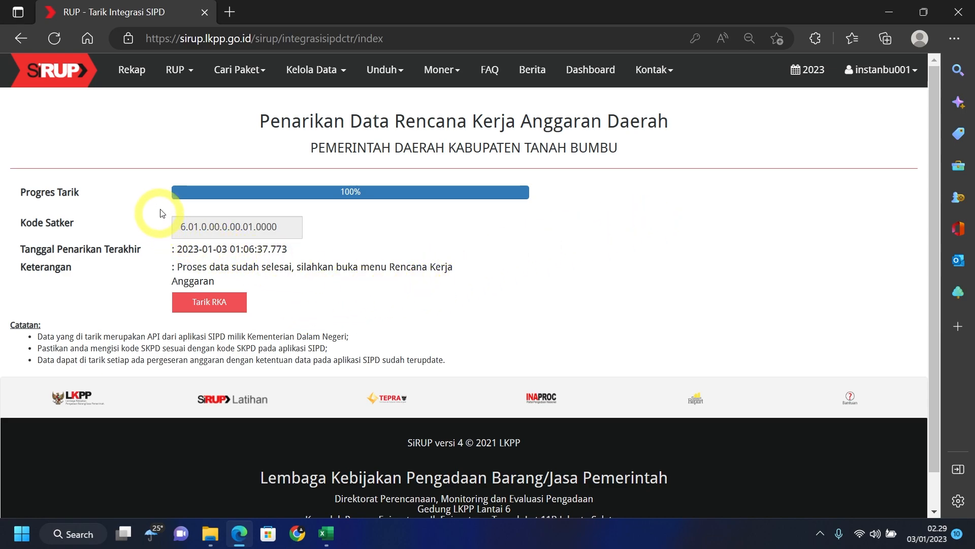
- Run Tarik RKA to pull the latest SIPD budget data up to 100%
{"action": "left_click", "coordinate": [240, 308]}
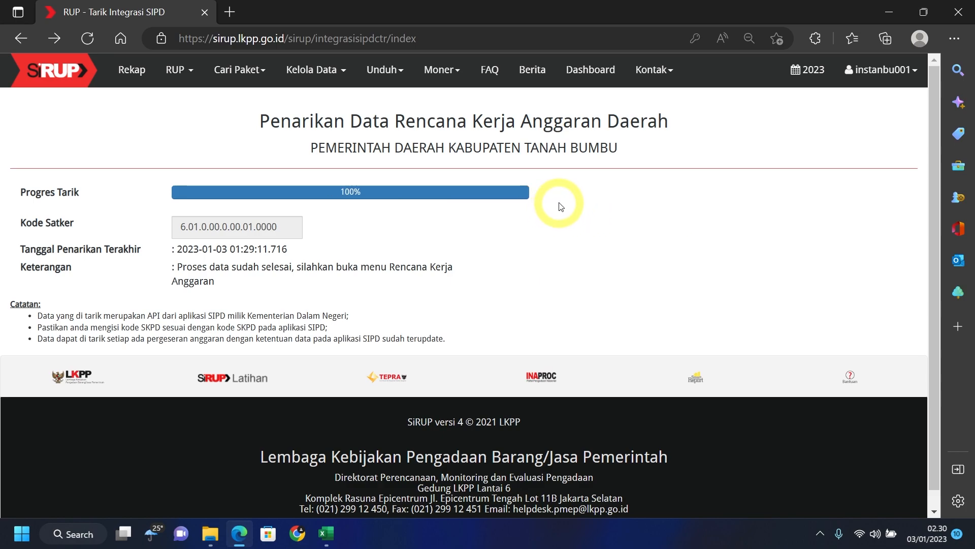
{"action": "left_click", "coordinate": [191, 74]}
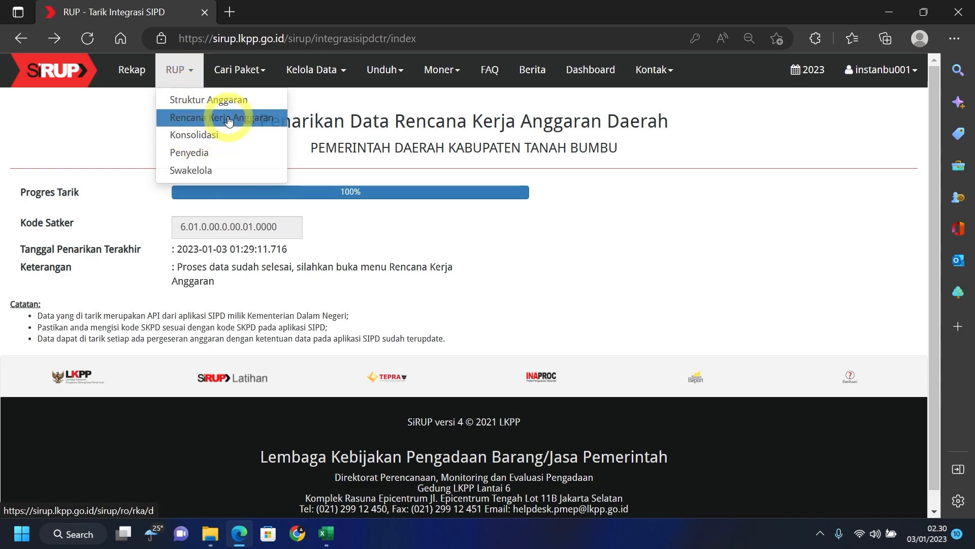
- Filter Rencana Kerja Anggaran to Administrasi Kepegawaian's Monitoring, Evaluasi, dan Penilaian Kinerja Pegawai sub-activity
{"action": "left_click", "coordinate": [278, 120]}
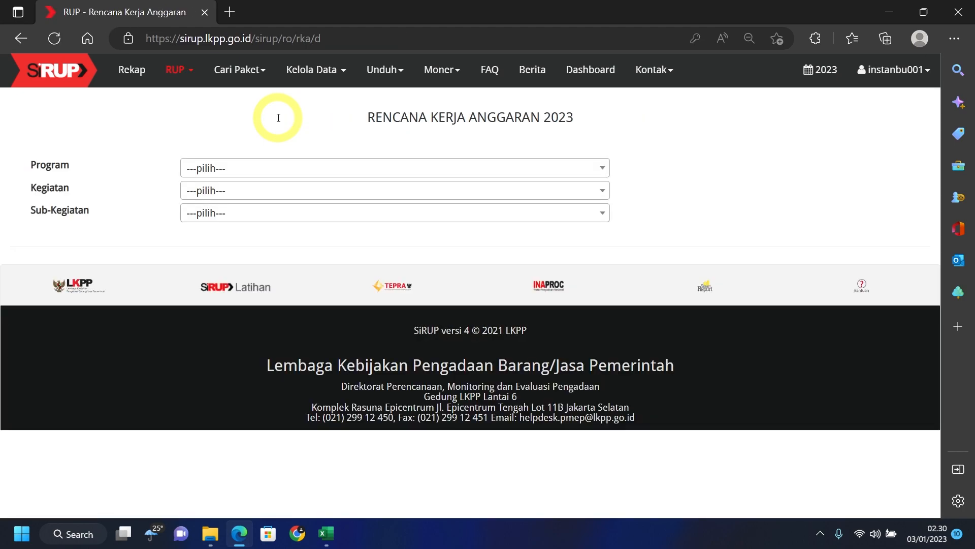
{"action": "left_click", "coordinate": [354, 171]}
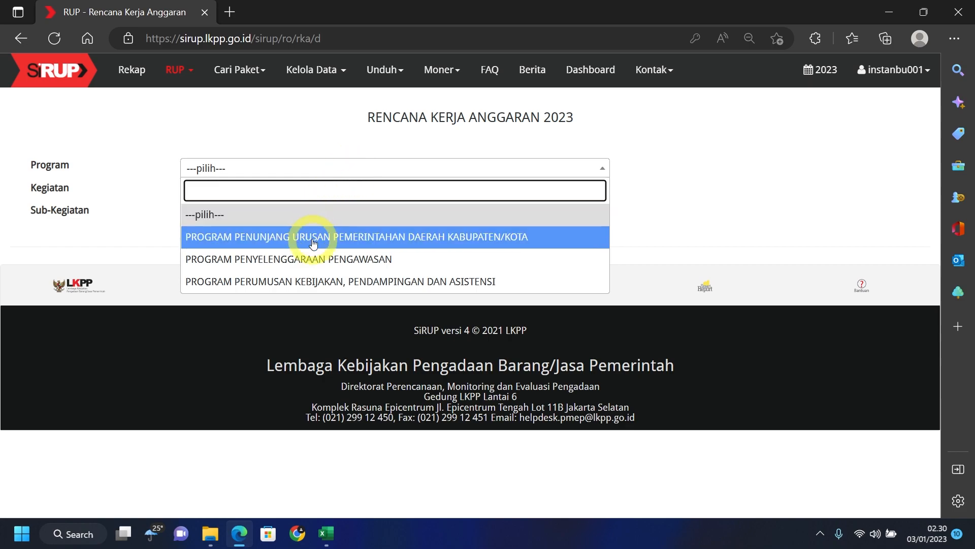
{"action": "left_click", "coordinate": [315, 238]}
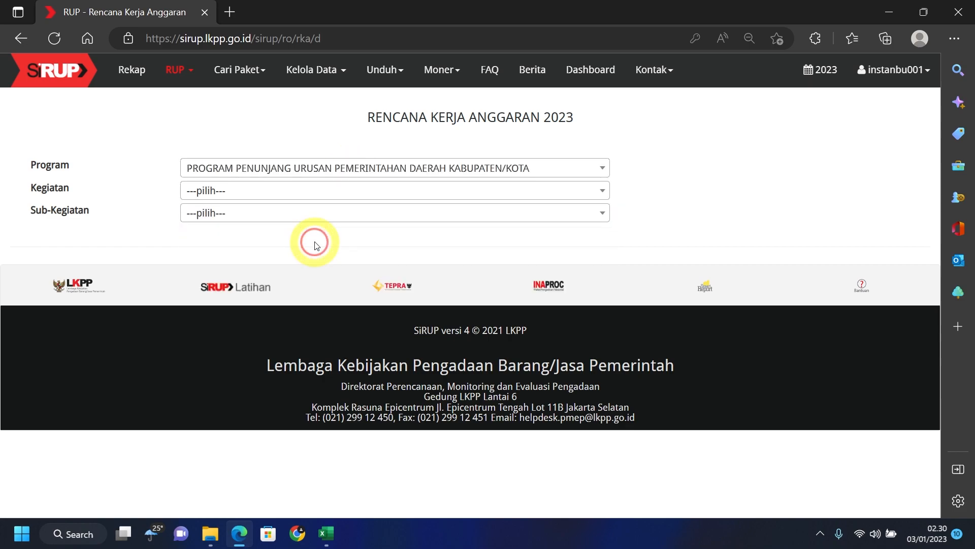
{"action": "left_click", "coordinate": [411, 191]}
{"action": "left_click", "coordinate": [383, 260]}
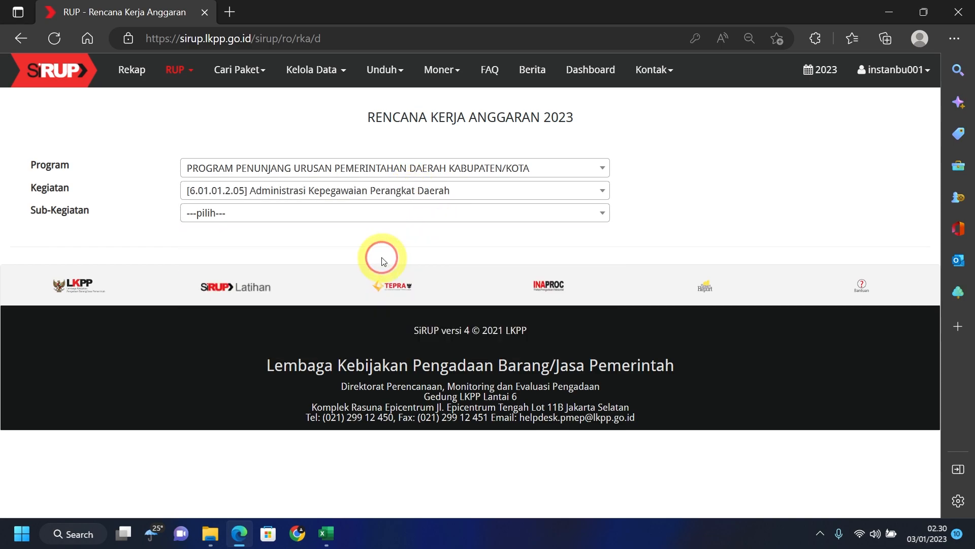
{"action": "left_click", "coordinate": [415, 218]}
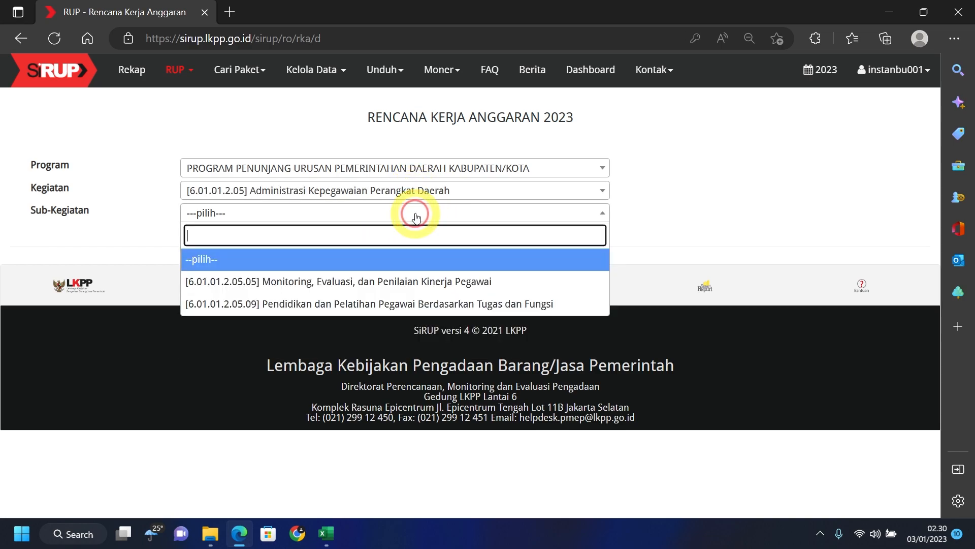
{"action": "left_click", "coordinate": [370, 277]}
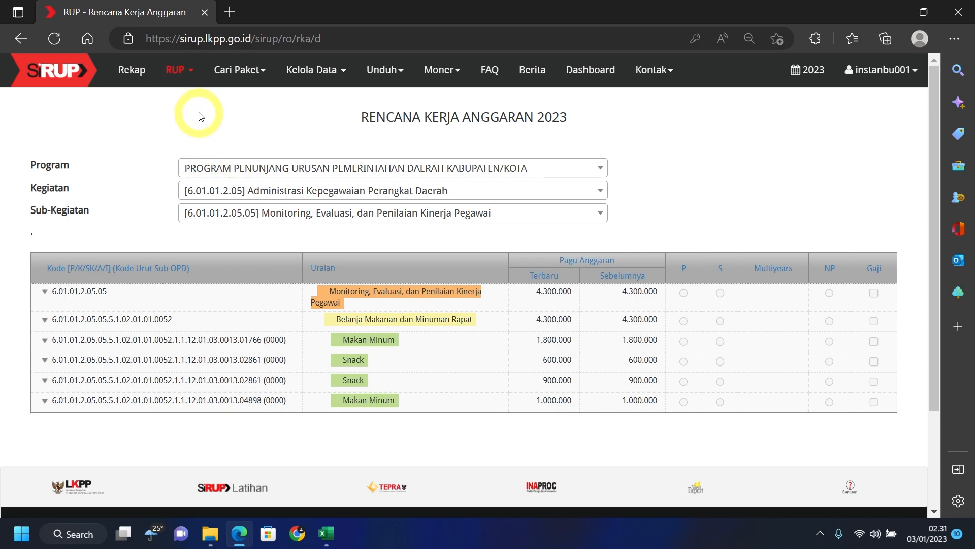
- View Struktur Anggaran, then edit activity Pendampingan dan Asistensi under program 6.01.03 in Kelola Program
{"action": "left_click", "coordinate": [187, 73]}
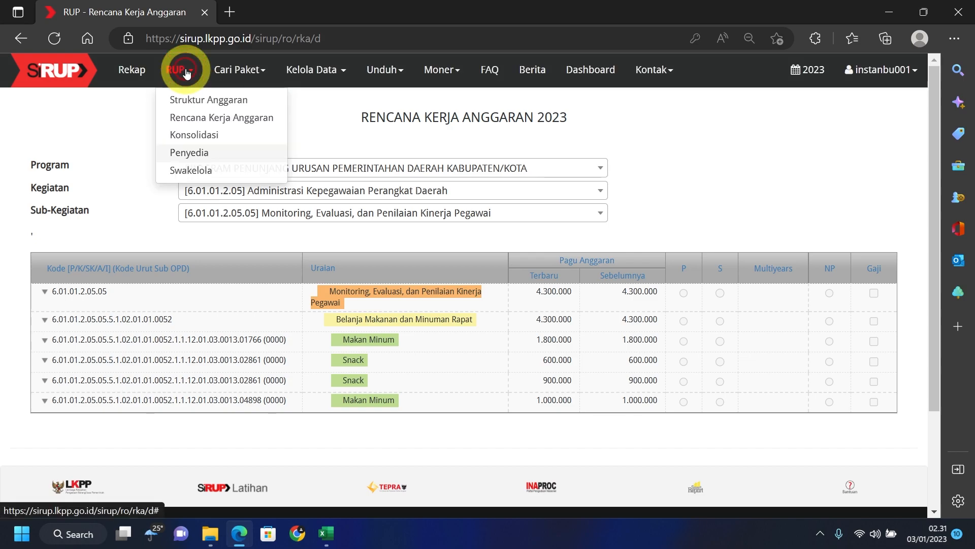
{"action": "left_click", "coordinate": [193, 101]}
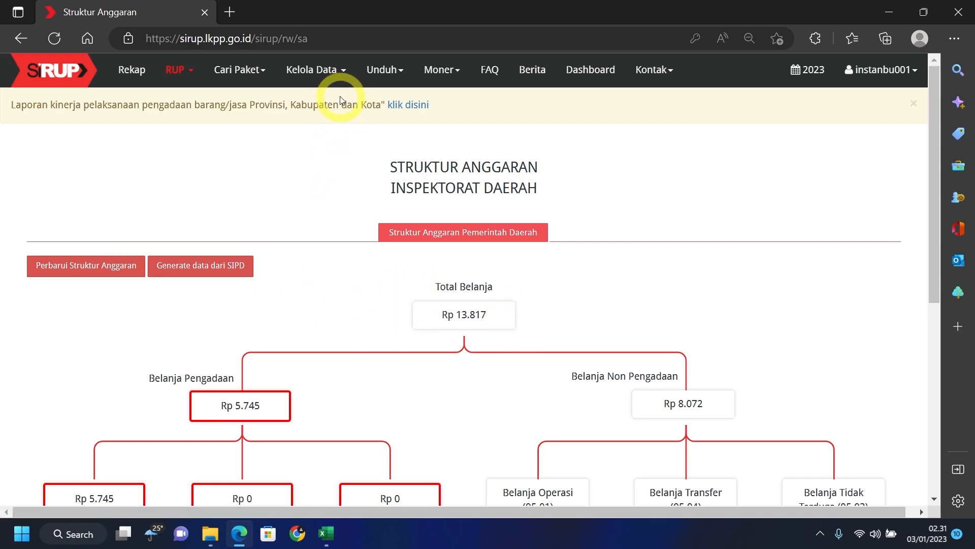
{"action": "left_click", "coordinate": [341, 75]}
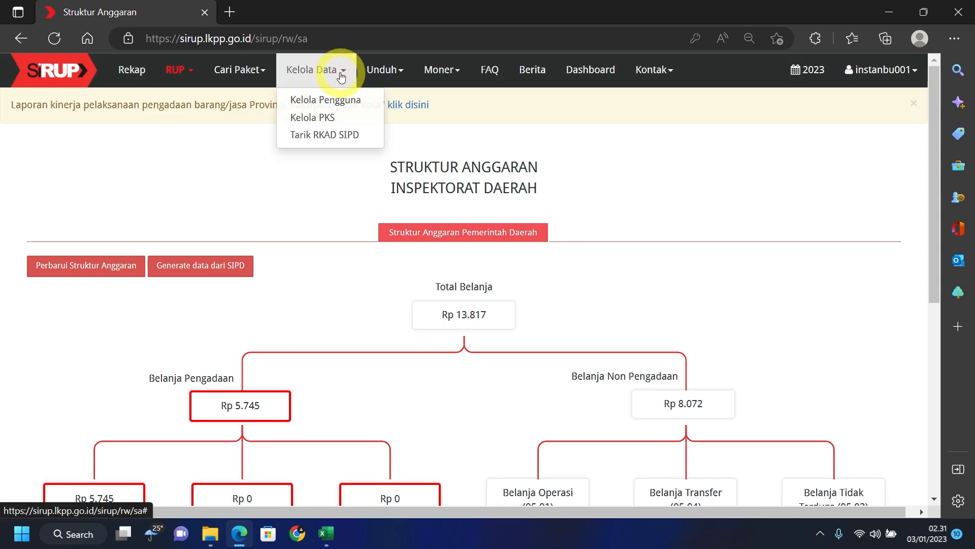
{"action": "left_click", "coordinate": [364, 119]}
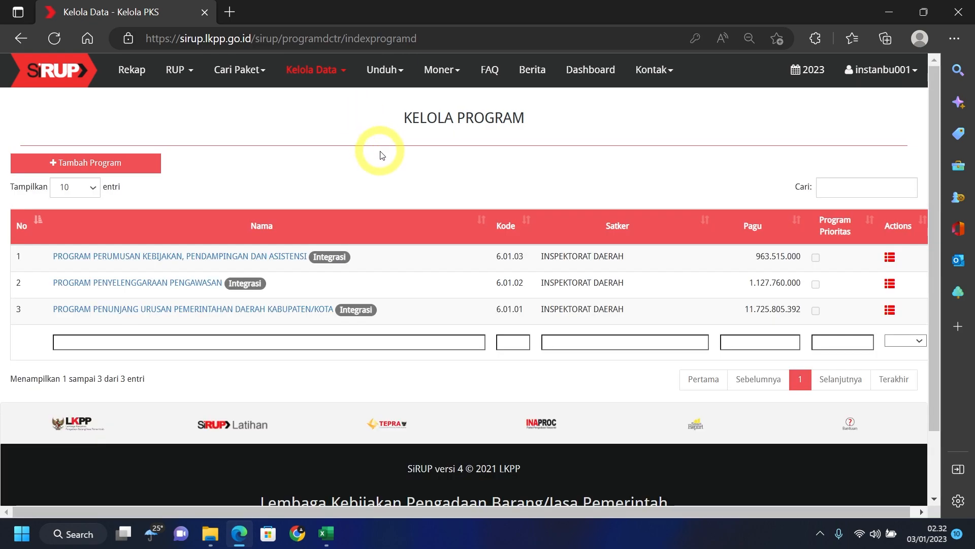
{"action": "left_click", "coordinate": [890, 259]}
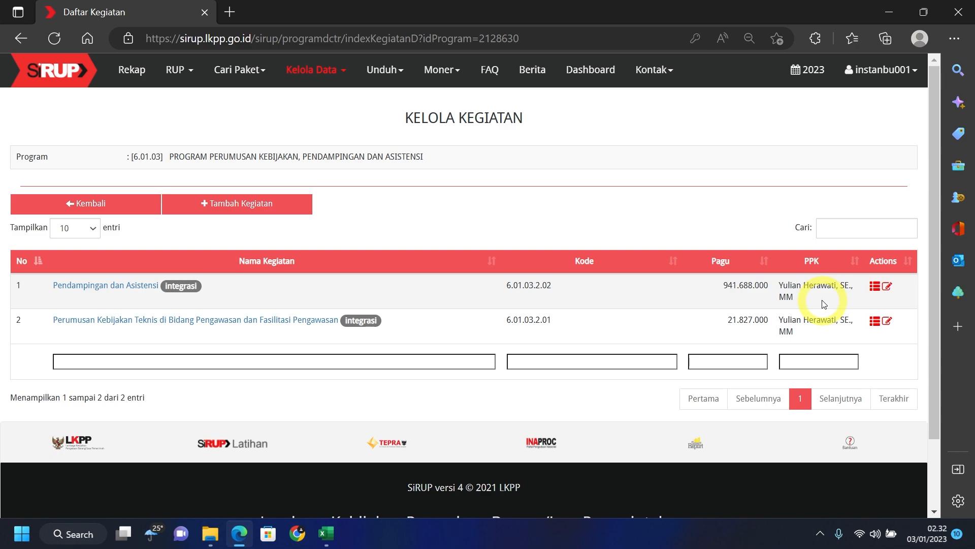
{"action": "left_click", "coordinate": [887, 287]}
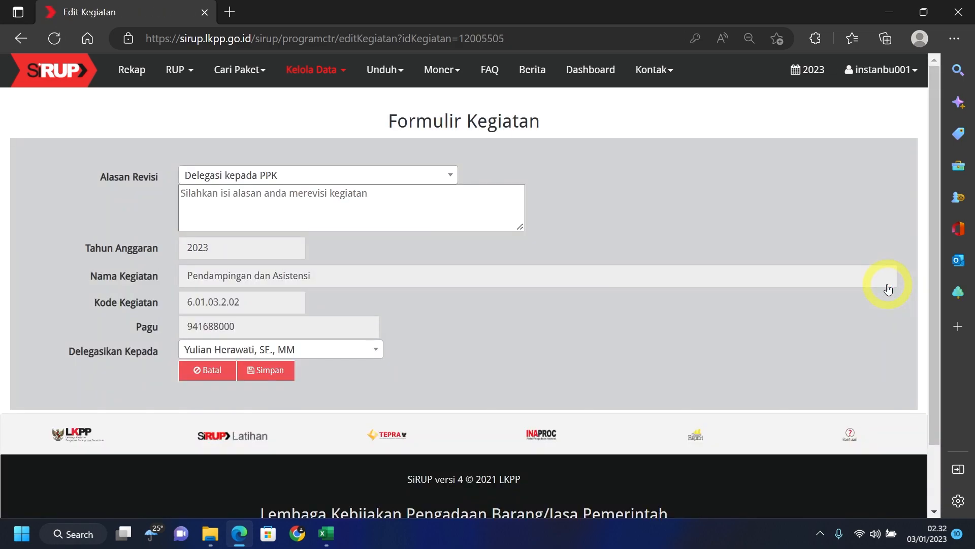
- Set revision reason Delegasi kepada PPK, delegate Pendampingan dan Asistensi to its PPK, and save
{"action": "left_click", "coordinate": [325, 175]}
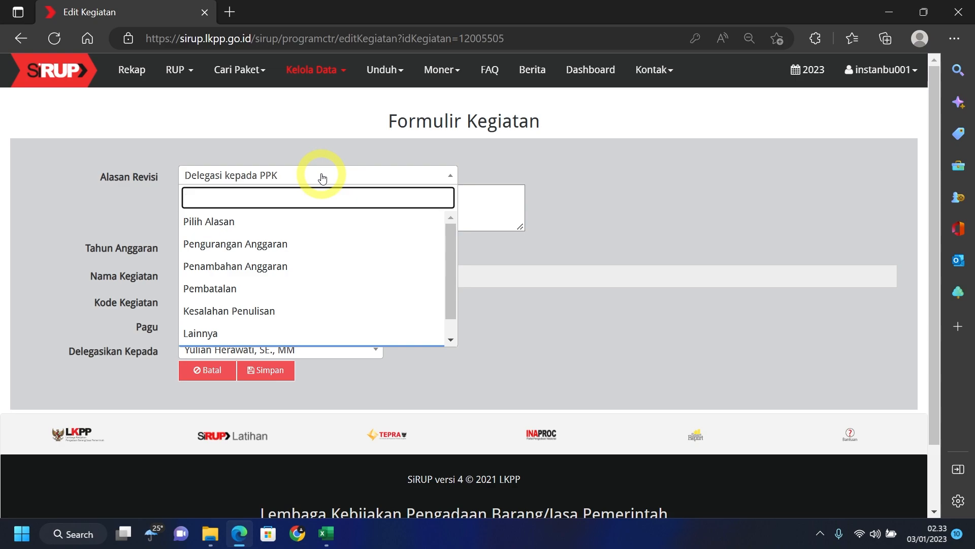
{"action": "scroll", "coordinate": [330, 269], "scroll_direction": "down", "scroll_amount": 1}
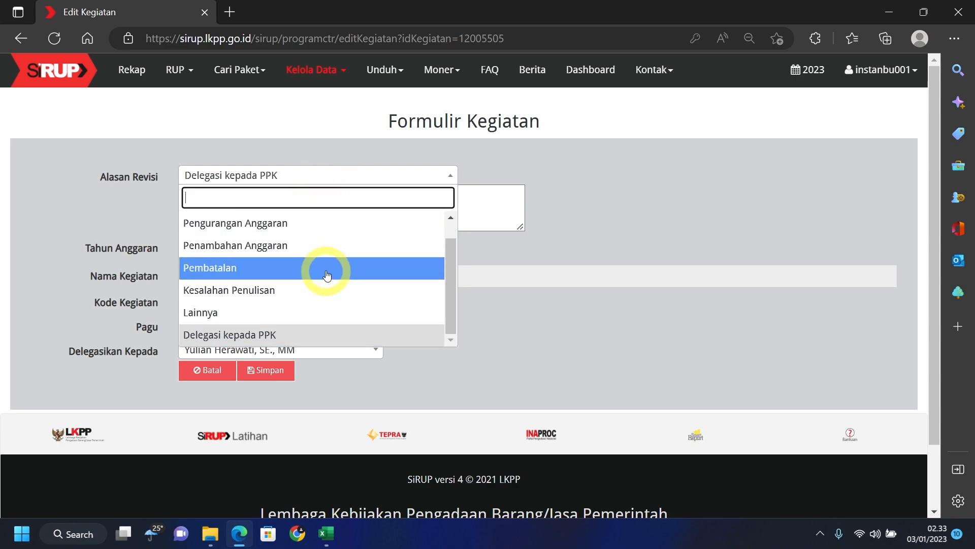
{"action": "left_click", "coordinate": [290, 336]}
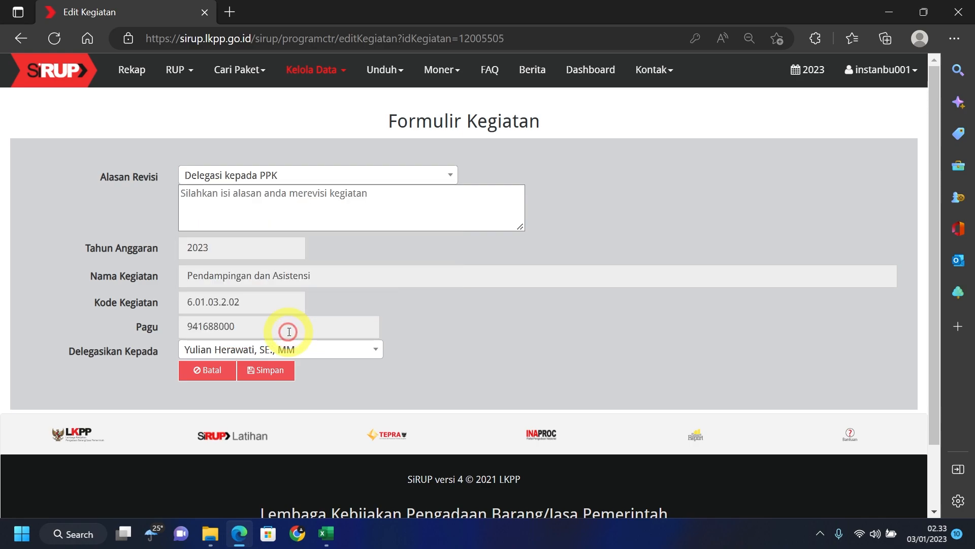
{"action": "left_click", "coordinate": [341, 349]}
{"action": "left_click", "coordinate": [249, 417]}
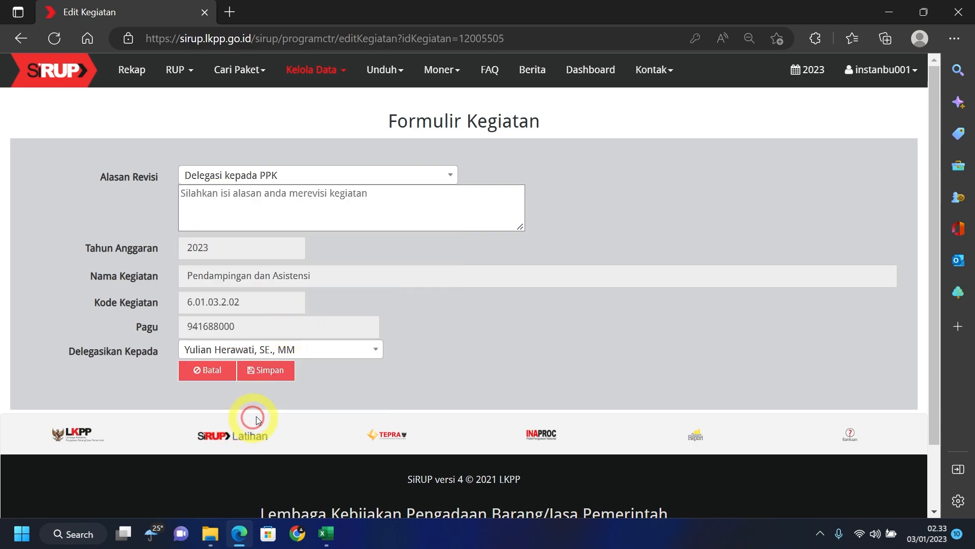
{"action": "left_click", "coordinate": [269, 372]}
{"action": "left_click", "coordinate": [545, 123]}
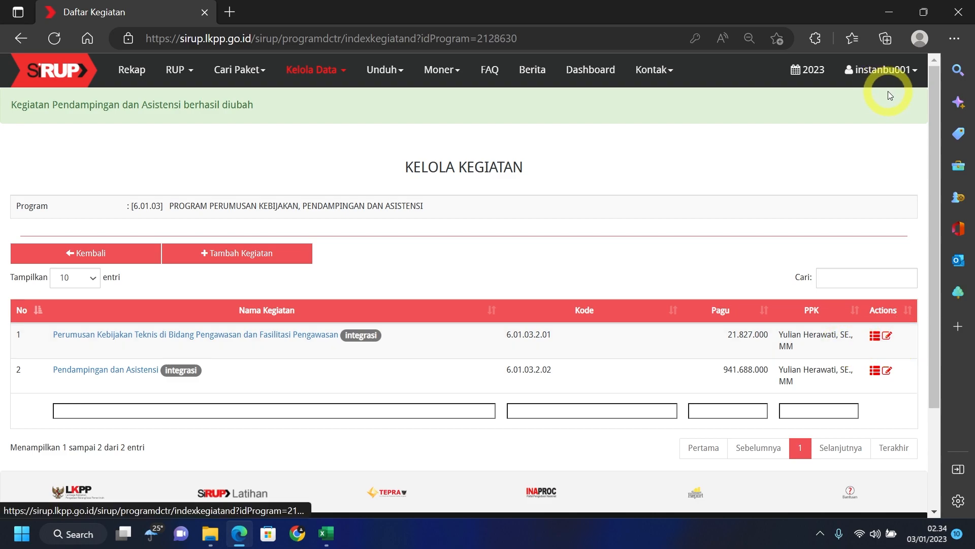
{"action": "left_click", "coordinate": [902, 71]}
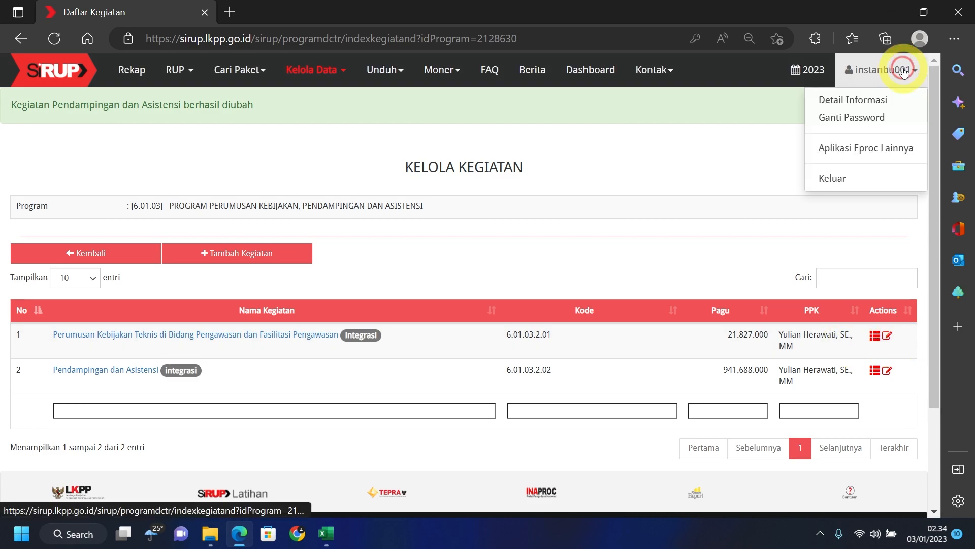
- Log out of SiRUP and load the LPSE Tanah Bumbu website in a new tab
{"action": "left_click", "coordinate": [853, 177]}
{"action": "left_click", "coordinate": [230, 12]}
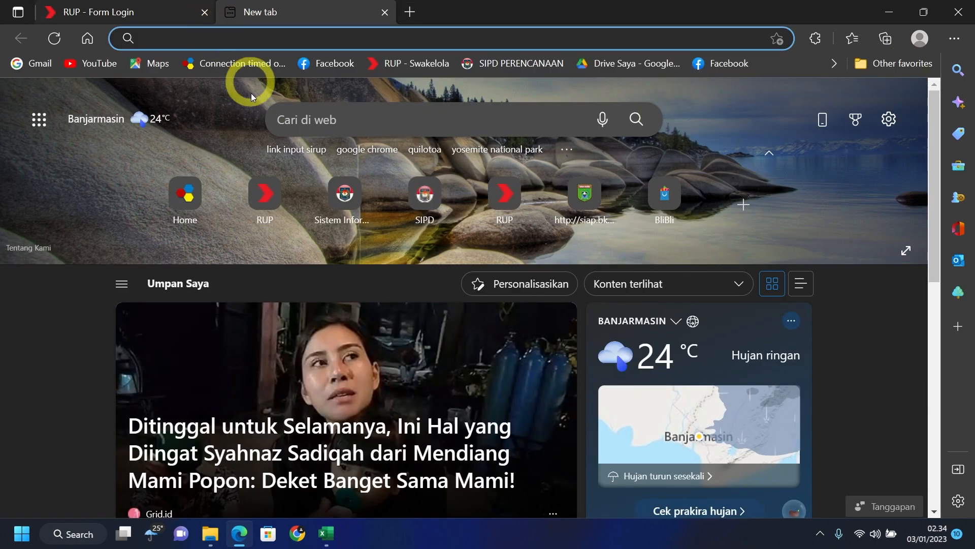
{"action": "left_click", "coordinate": [303, 39]}
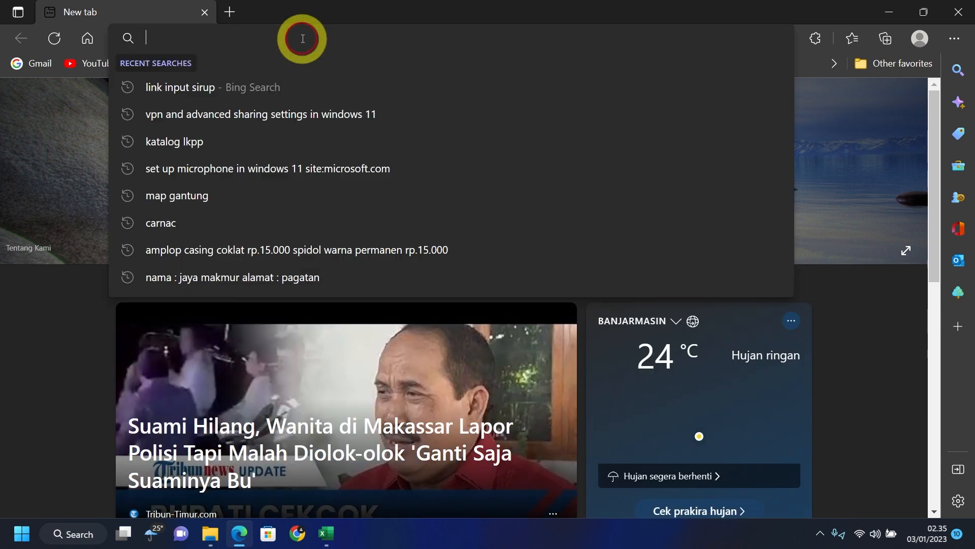
{"action": "type", "text": "lpse.tanahbumbukab.go.id"}
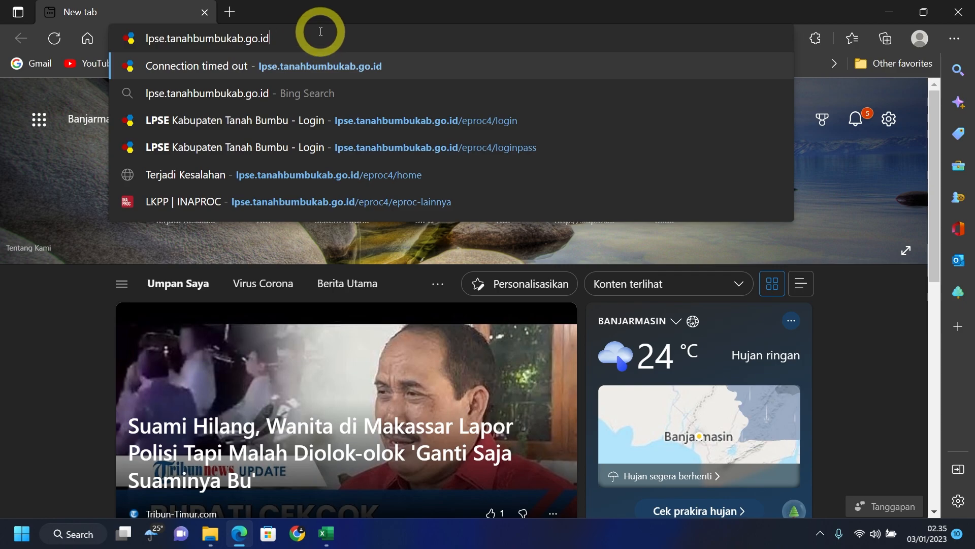
{"action": "key", "text": "Return"}
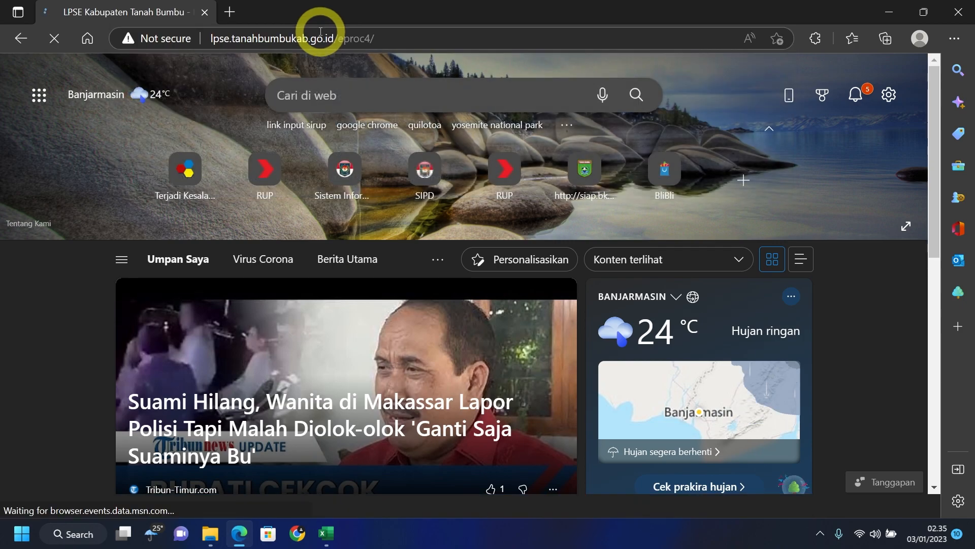
- Log in to LPSE as a non-provider with the user ID, password and security code
{"action": "left_click", "coordinate": [858, 123]}
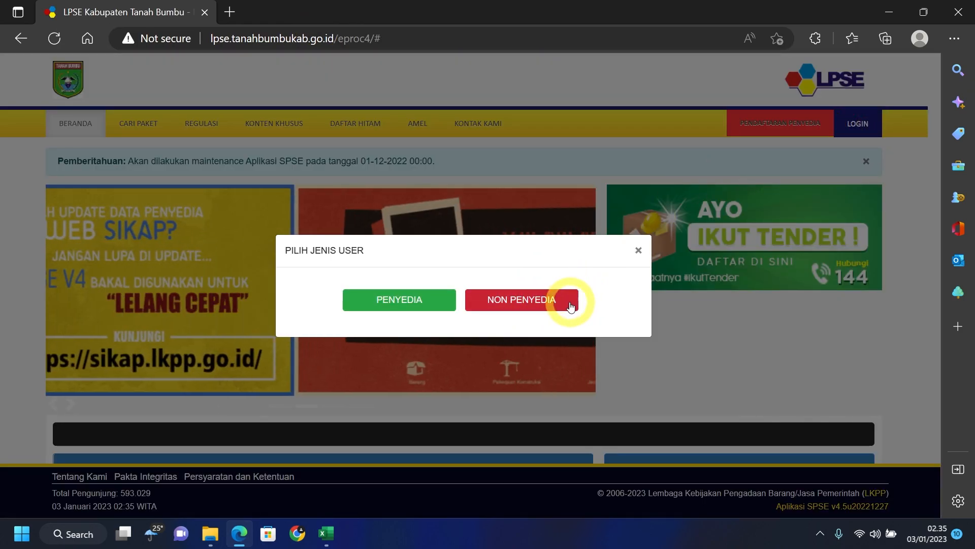
{"action": "left_click", "coordinate": [570, 307]}
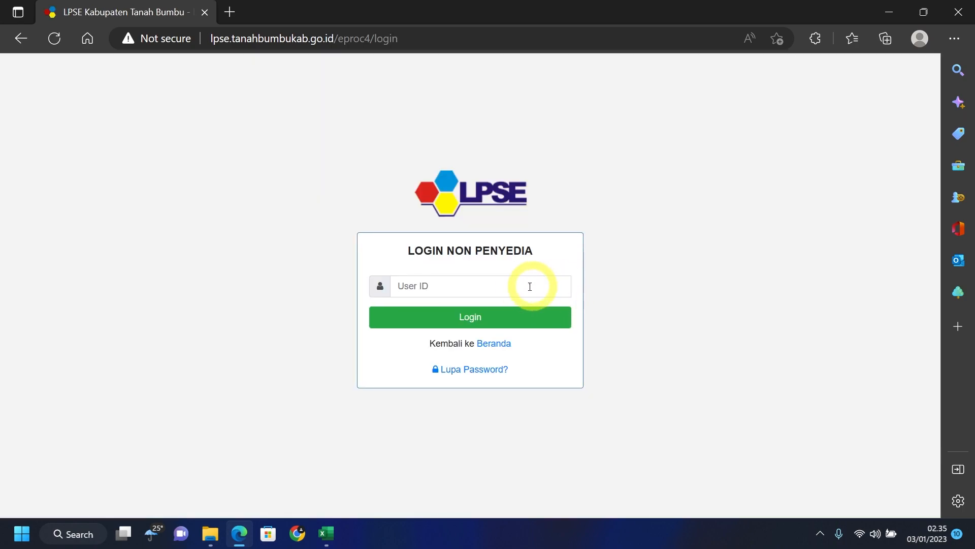
{"action": "left_click", "coordinate": [483, 284]}
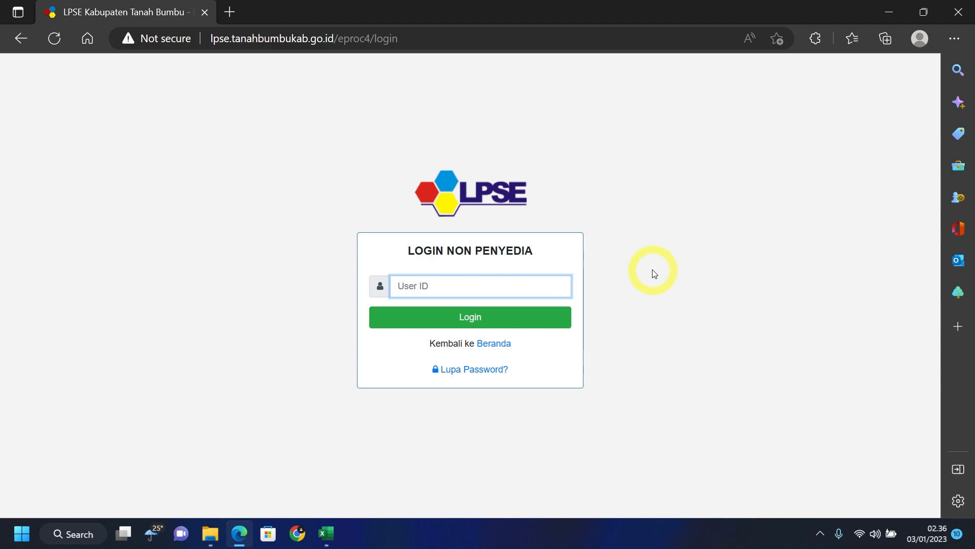
{"action": "type", "text": "***"}
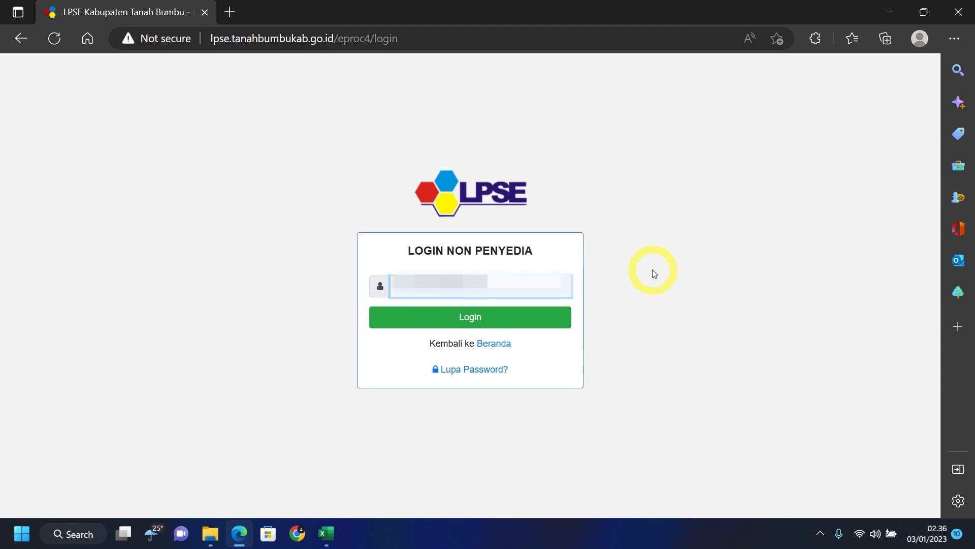
{"action": "type", "text": "******"}
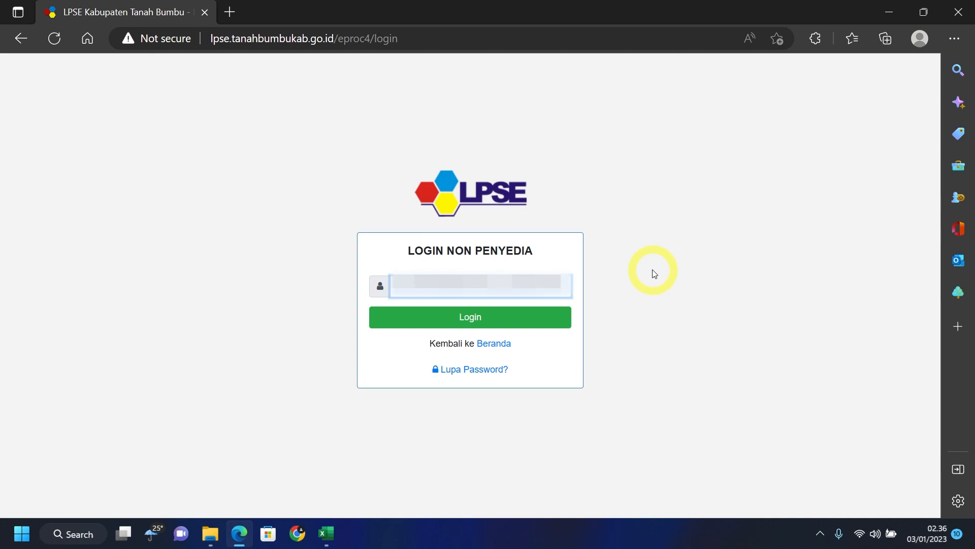
{"action": "left_click", "coordinate": [527, 319]}
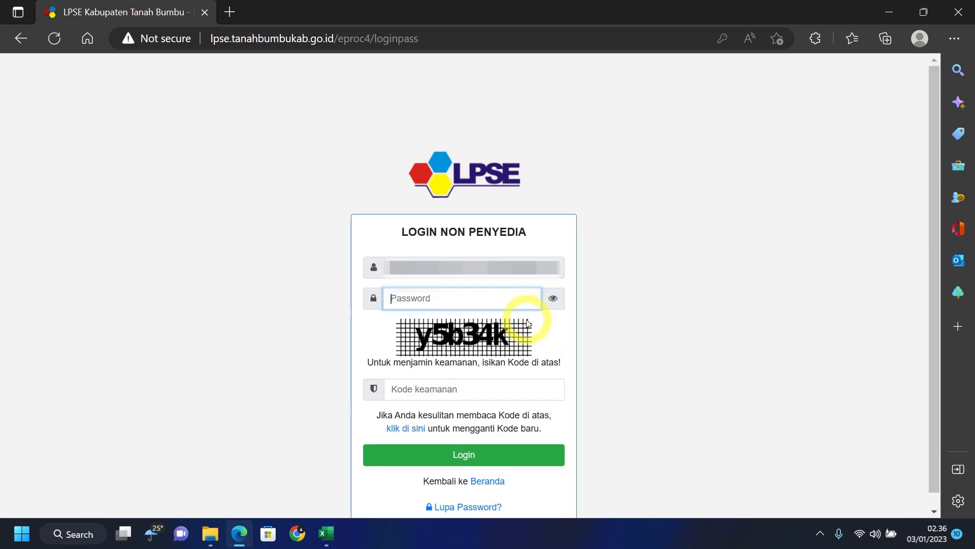
{"action": "type", "text": "********"}
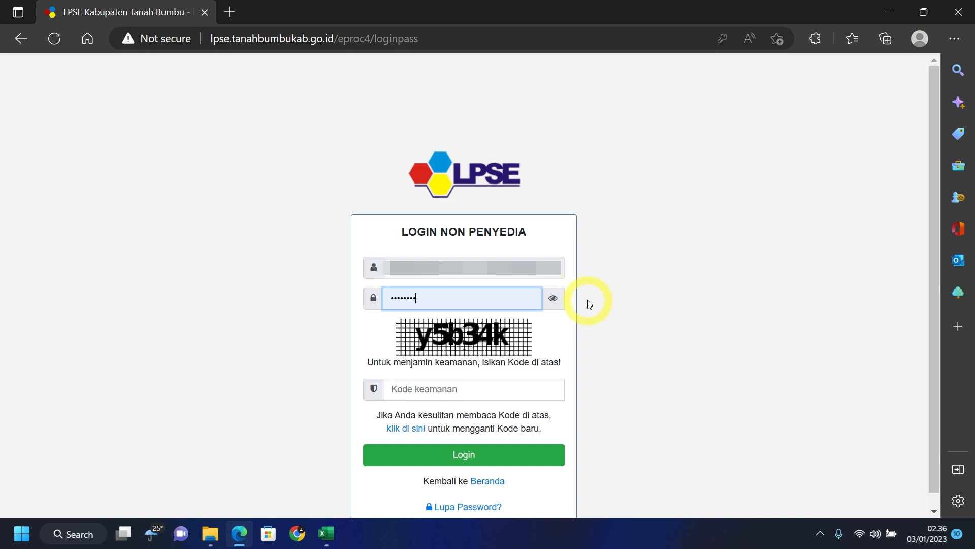
{"action": "left_click", "coordinate": [472, 389]}
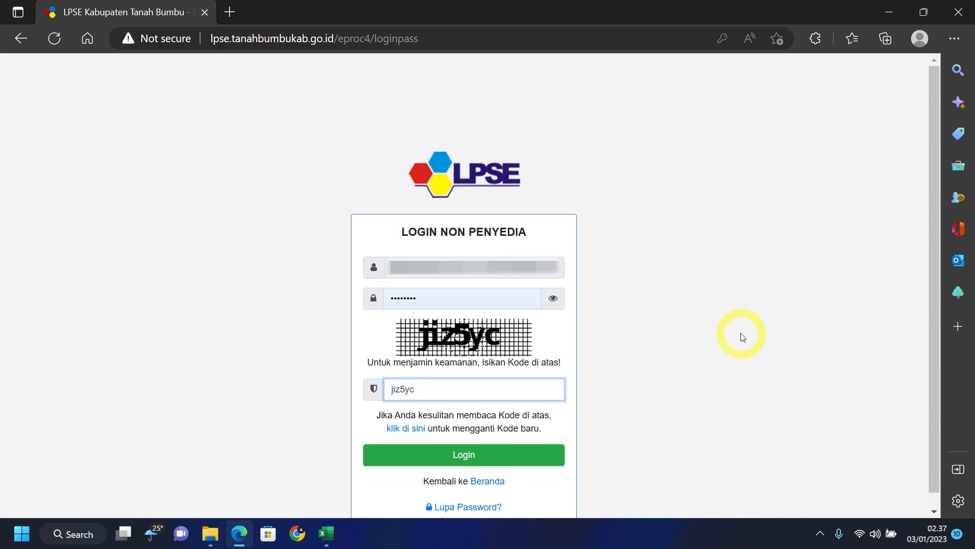
{"action": "left_click", "coordinate": [540, 458]}
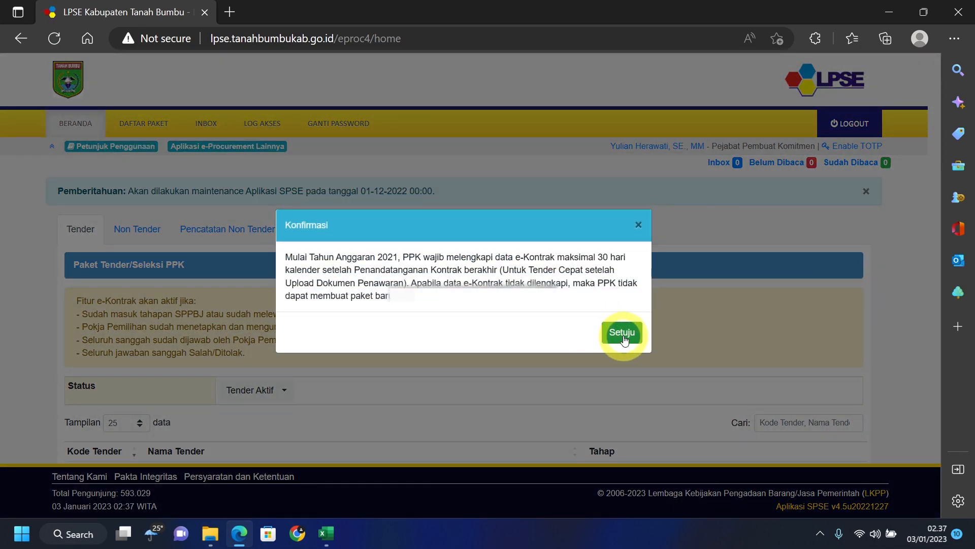
- Accept the e-Kontrak notice and enter SiRUP production via INAPROC's other e-procurement applications
{"action": "left_click", "coordinate": [623, 333]}
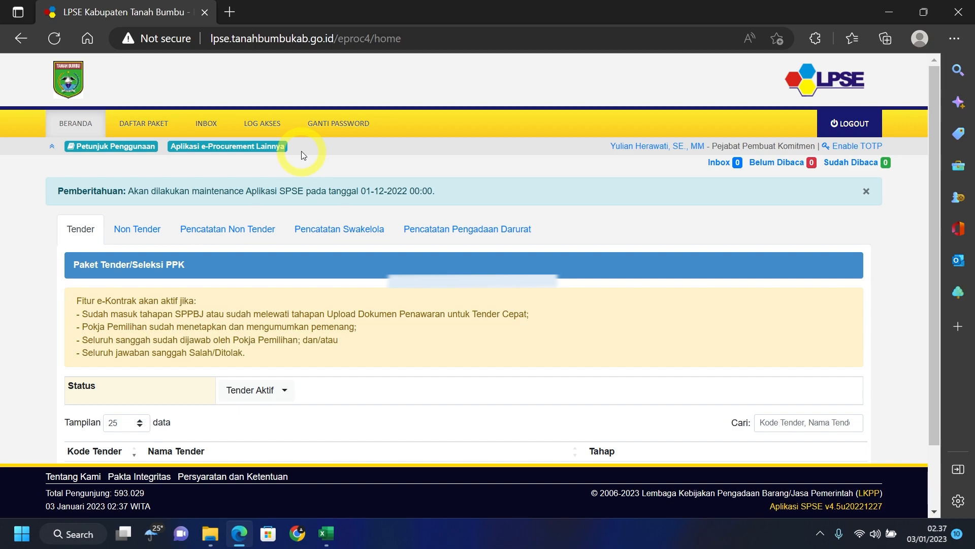
{"action": "left_click", "coordinate": [283, 147]}
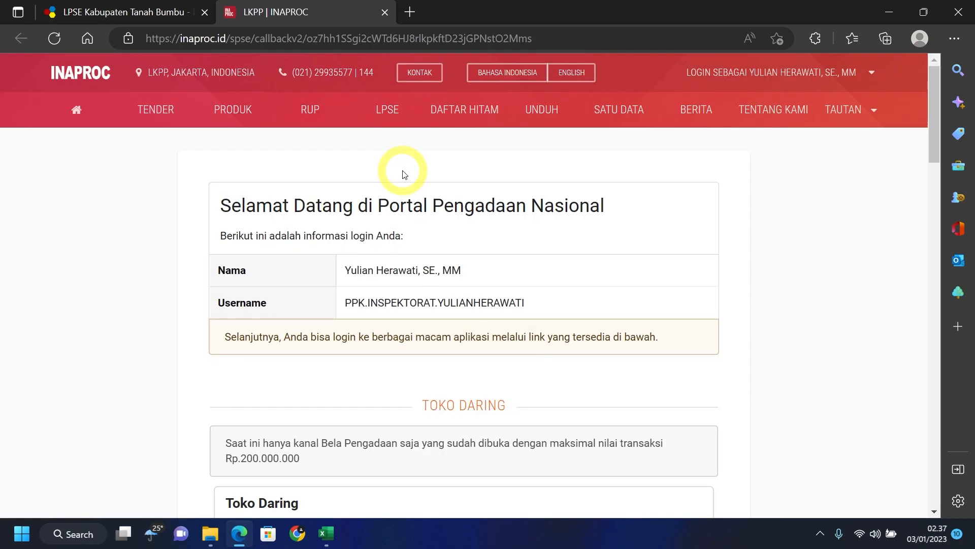
{"action": "scroll", "coordinate": [154, 230], "scroll_direction": "down", "scroll_amount": 9}
{"action": "scroll", "coordinate": [156, 234], "scroll_direction": "down", "scroll_amount": 5}
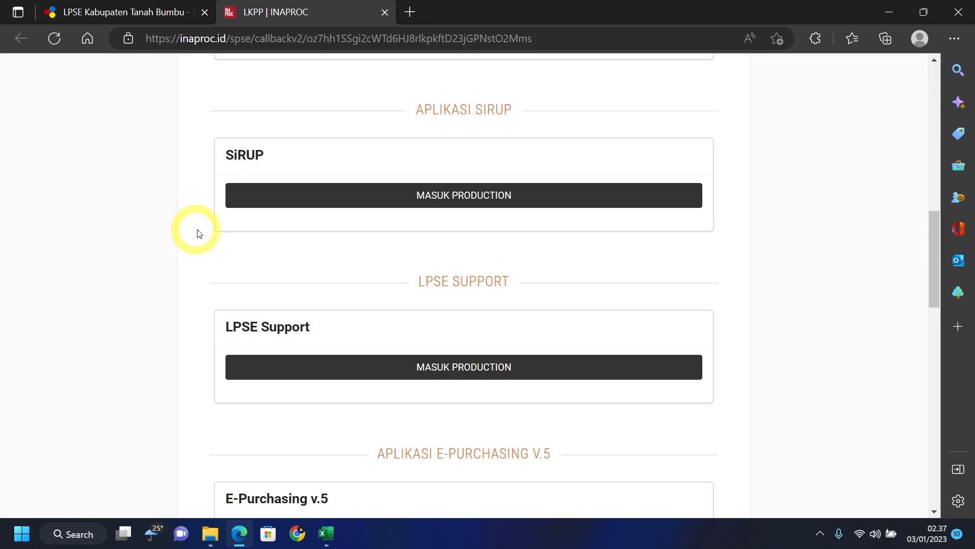
{"action": "left_click", "coordinate": [554, 192]}
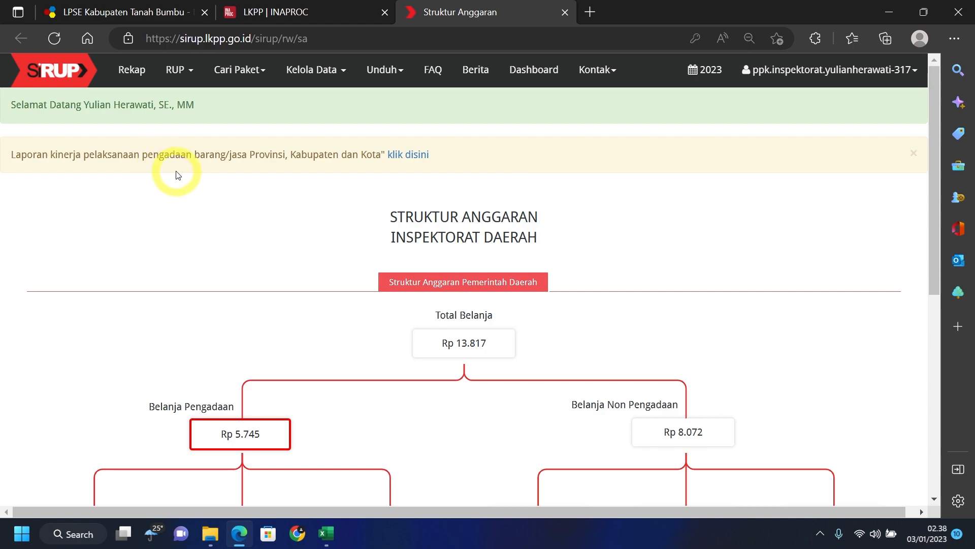
{"action": "left_click", "coordinate": [189, 76]}
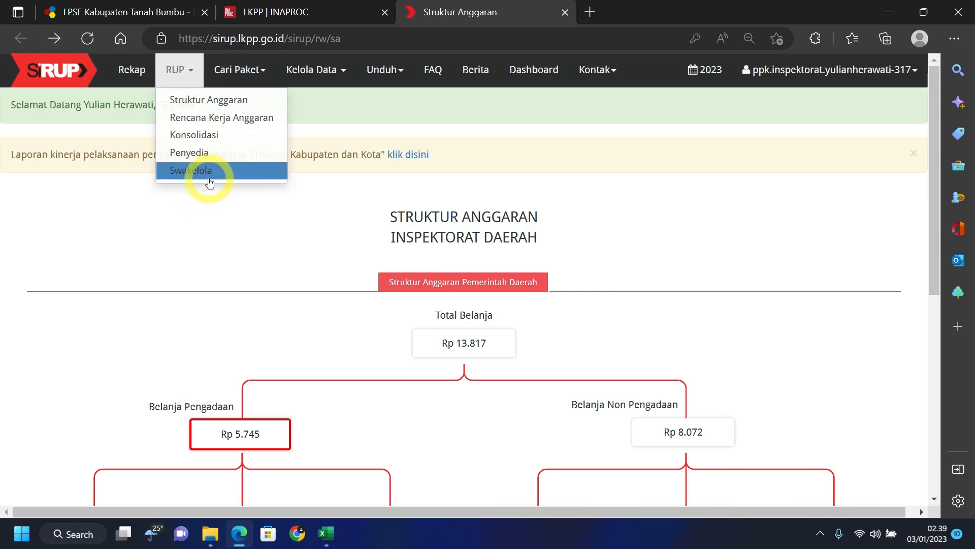
- Apply the Swakelola list filters and start a new Tipe 1 Swakelola package
{"action": "left_click", "coordinate": [251, 172]}
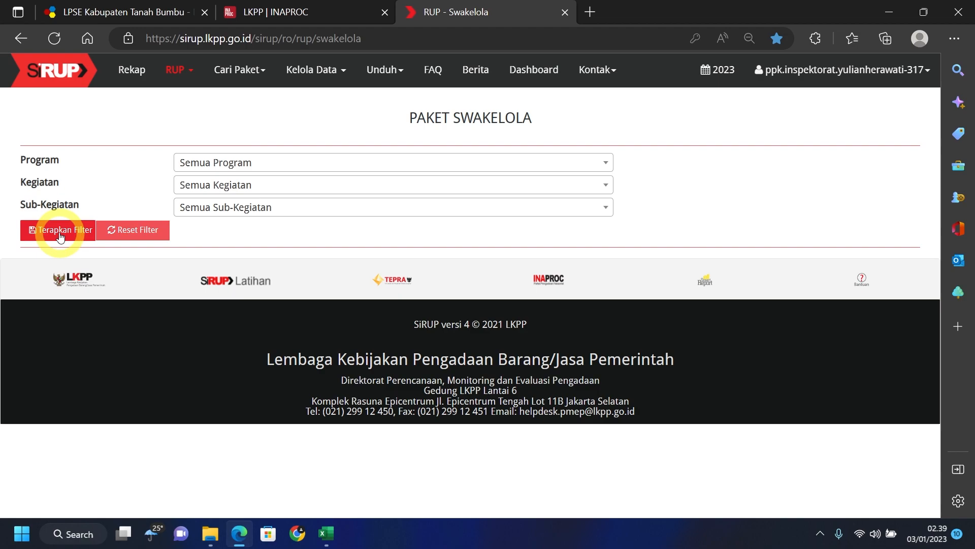
{"action": "left_click", "coordinate": [63, 234]}
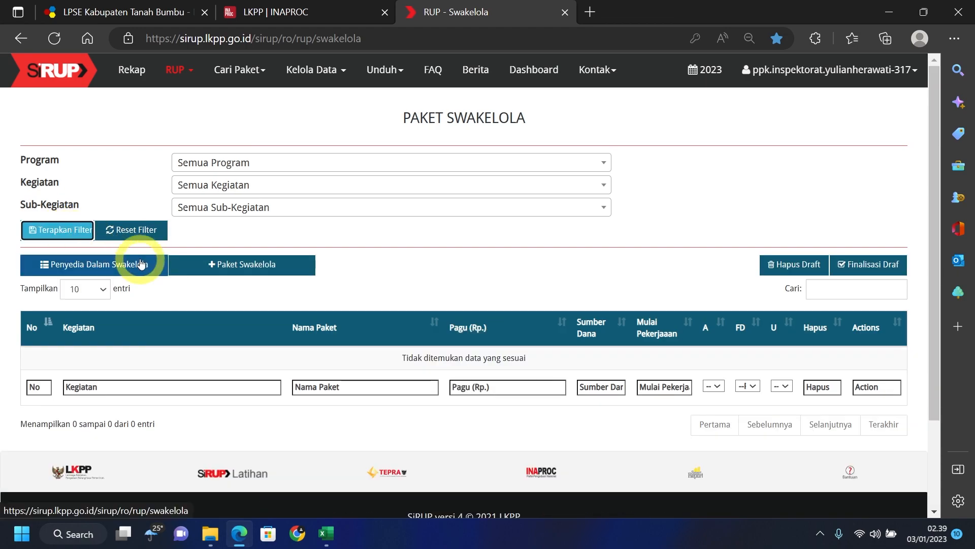
{"action": "left_click", "coordinate": [251, 265]}
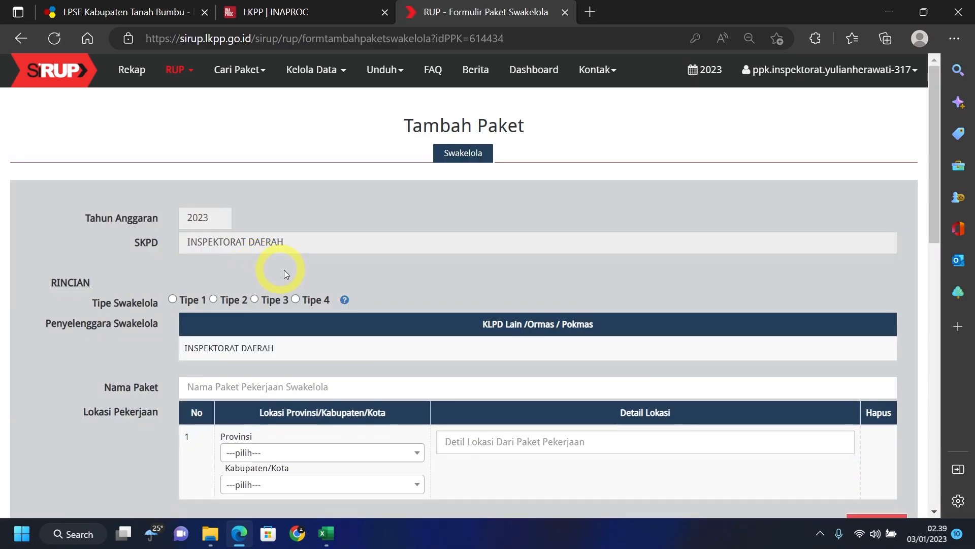
{"action": "scroll", "coordinate": [322, 266], "scroll_direction": "down", "scroll_amount": 3}
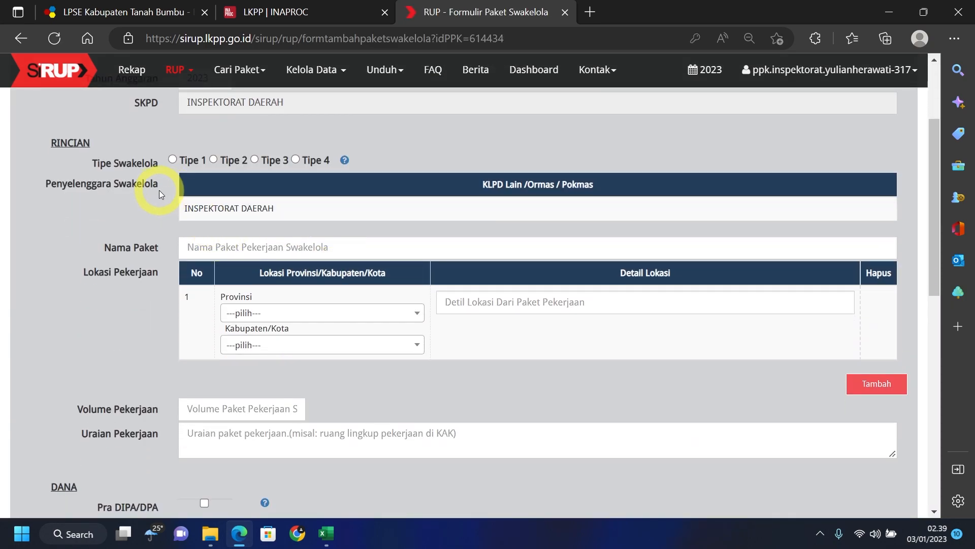
{"action": "left_click", "coordinate": [172, 160]}
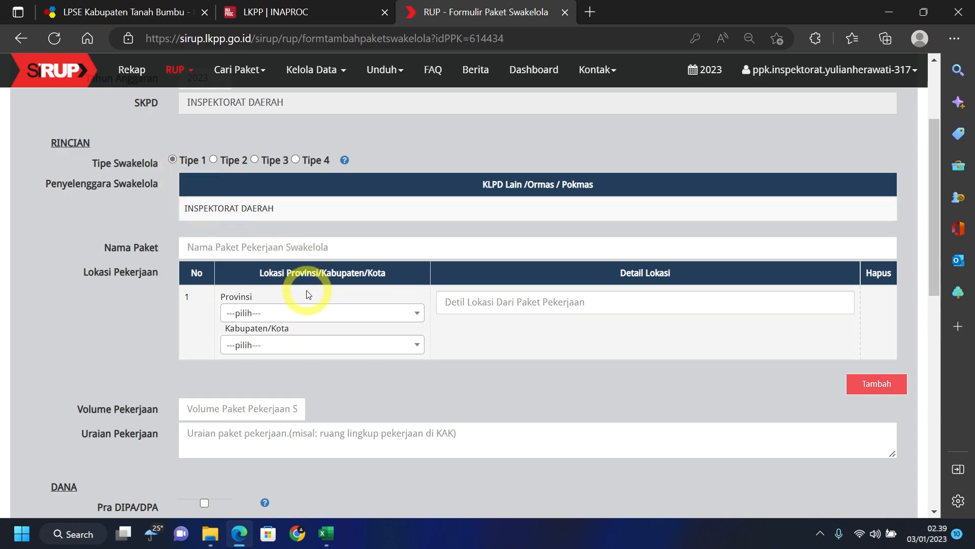
- Paste the sub-activity name from Excel cell C1 as the package name
{"action": "left_click", "coordinate": [325, 534]}
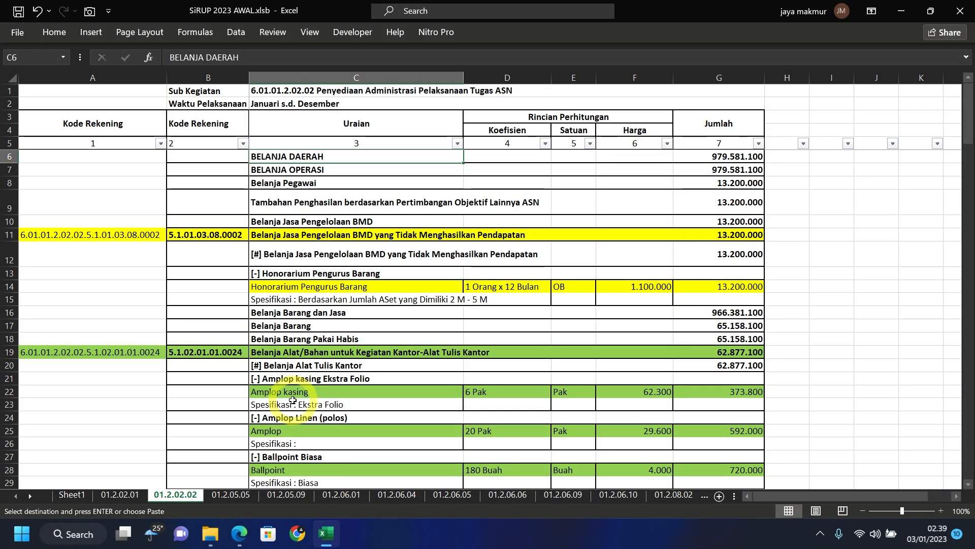
{"action": "left_click", "coordinate": [262, 90]}
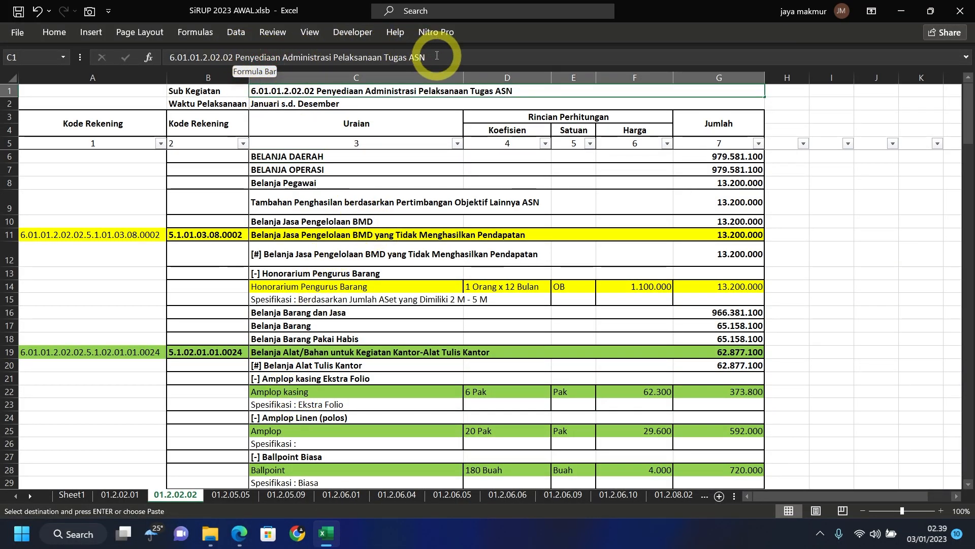
{"action": "left_click", "coordinate": [437, 56]}
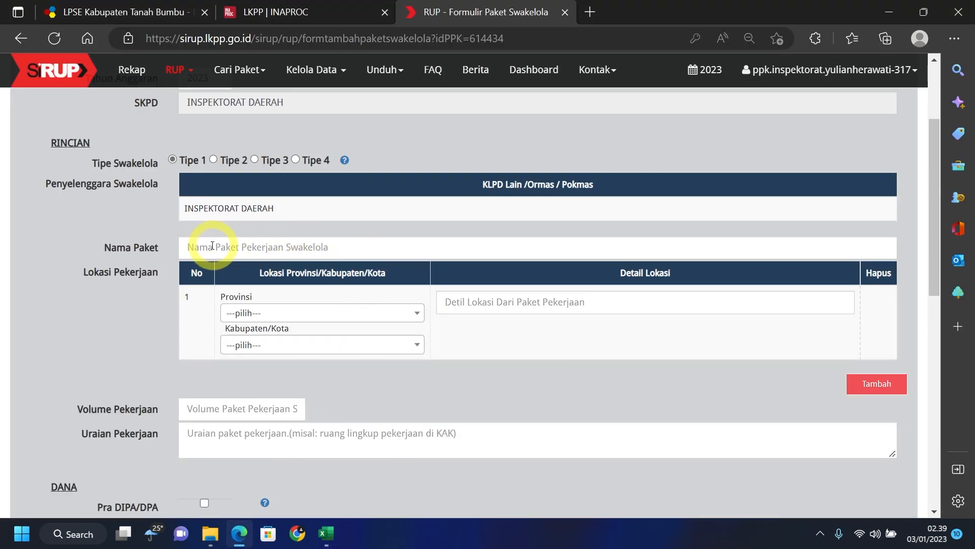
{"action": "left_click", "coordinate": [370, 248]}
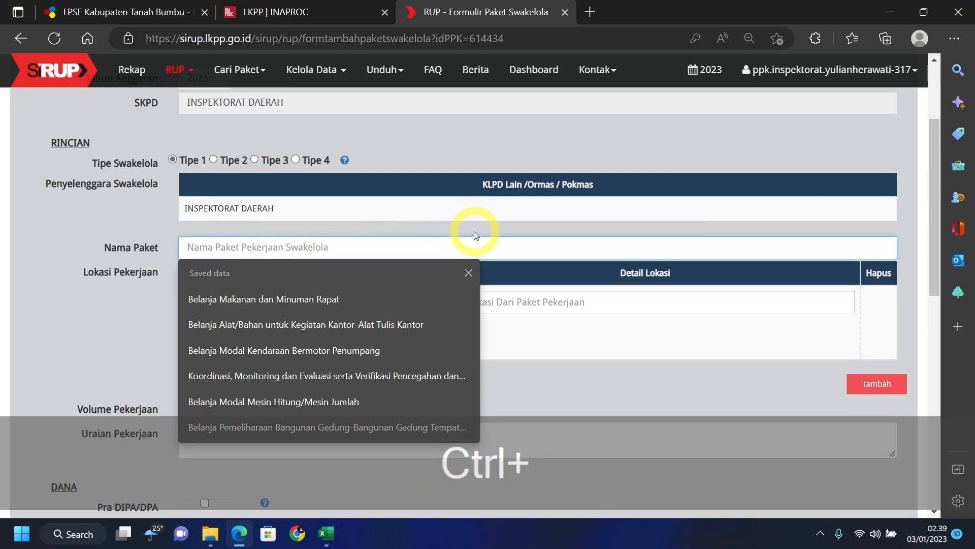
{"action": "key", "text": "ctrl+v"}
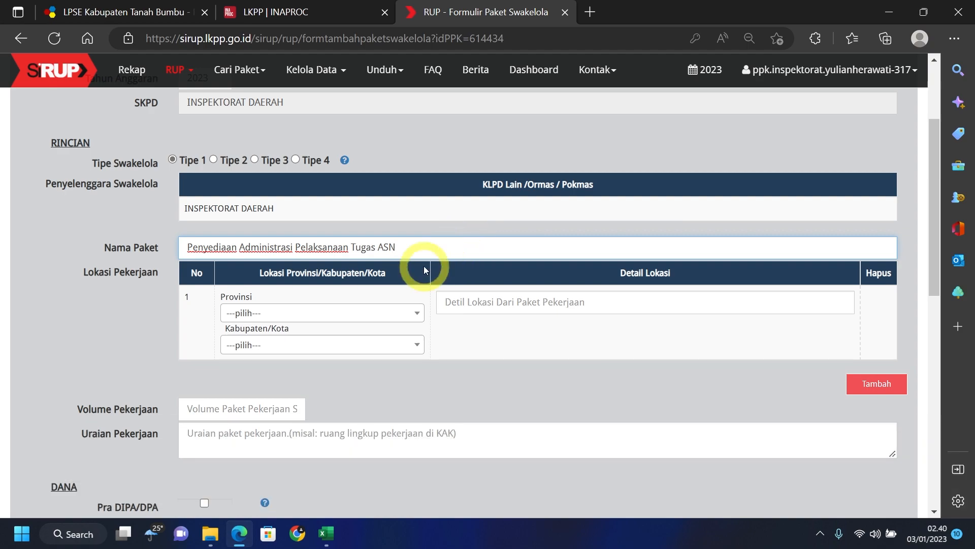
- Set location to Kalimantan Selatan, Tanah Bumbu (Kab.), with the saved office address as detail
{"action": "left_click", "coordinate": [377, 314]}
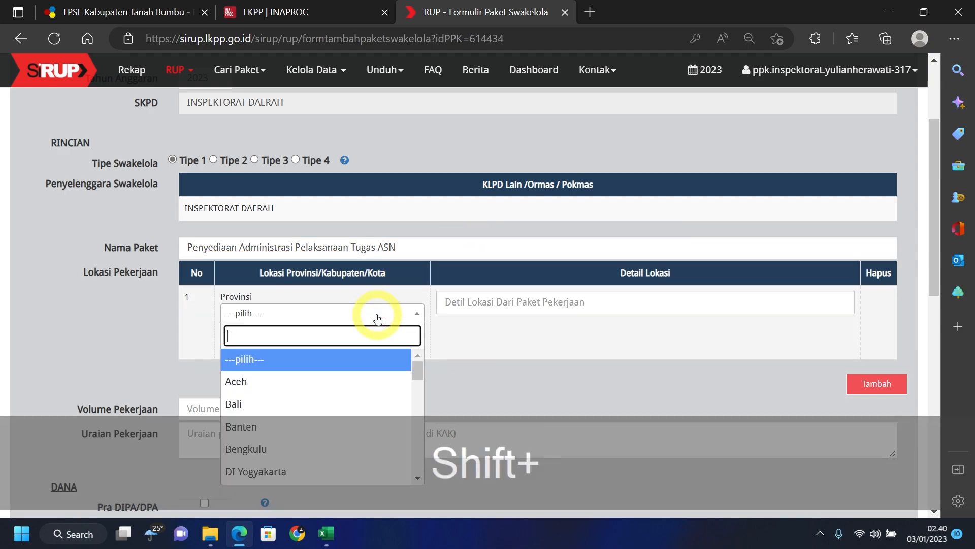
{"action": "type", "text": "Kal"}
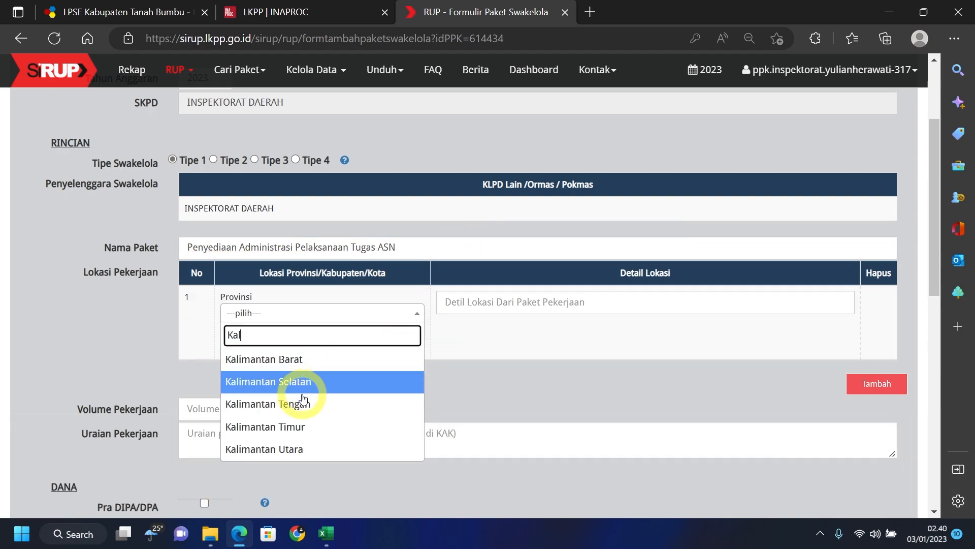
{"action": "left_click", "coordinate": [256, 382]}
{"action": "left_click", "coordinate": [334, 350]}
{"action": "type", "text": "bumbu"}
{"action": "left_click", "coordinate": [304, 392]}
{"action": "key", "text": "Tab"}
{"action": "key", "text": "Down"}
{"action": "key", "text": "Down"}
{"action": "key", "text": "Return"}
{"action": "scroll", "coordinate": [466, 385], "scroll_direction": "down", "scroll_amount": 2}
- Copy the 817 volume total from Excel cell E283 into Volume Pekerjaan
{"action": "mouse_move", "coordinate": [326, 533]}
{"action": "left_click", "coordinate": [383, 437]}
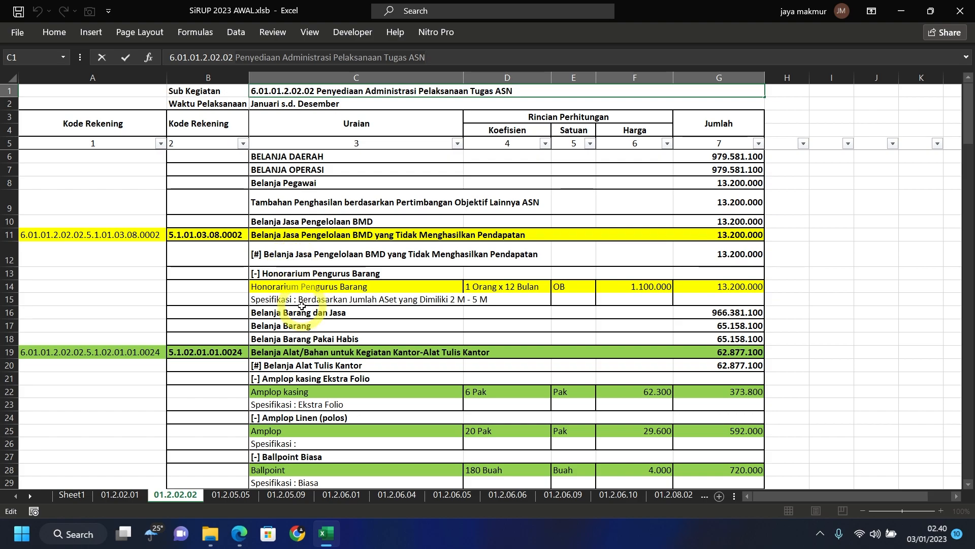
{"action": "scroll", "coordinate": [301, 305], "scroll_direction": "down", "scroll_amount": 18}
{"action": "scroll", "coordinate": [302, 315], "scroll_direction": "down", "scroll_amount": 18}
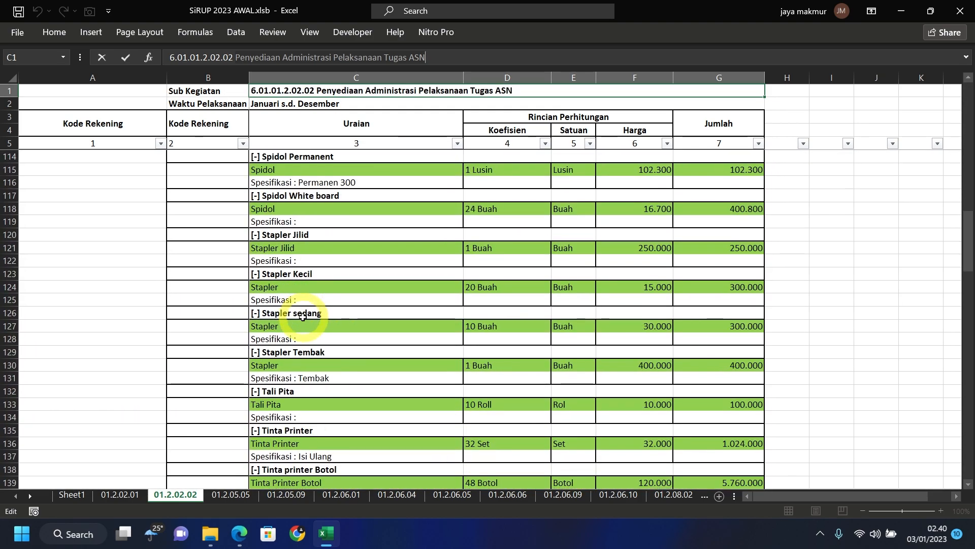
{"action": "scroll", "coordinate": [301, 316], "scroll_direction": "down", "scroll_amount": 19}
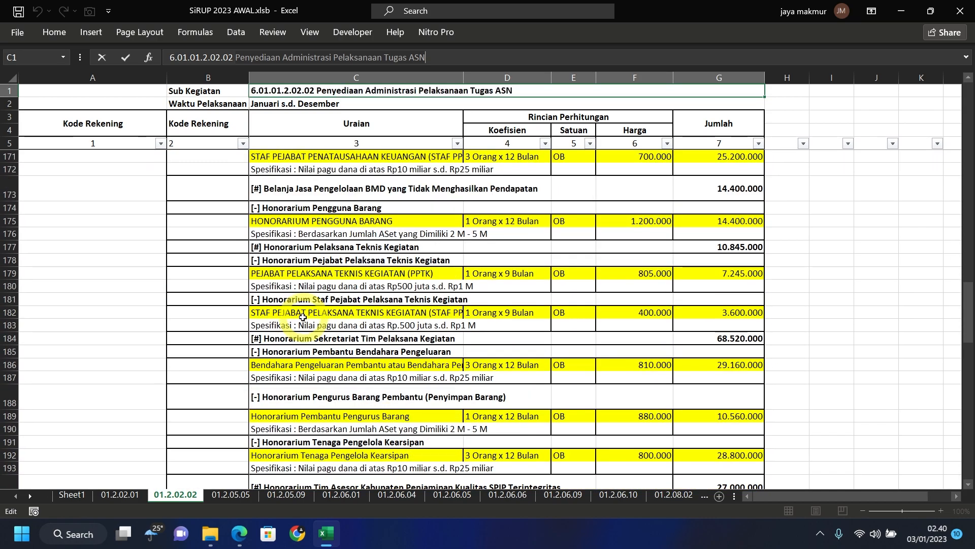
{"action": "scroll", "coordinate": [303, 316], "scroll_direction": "down", "scroll_amount": 20}
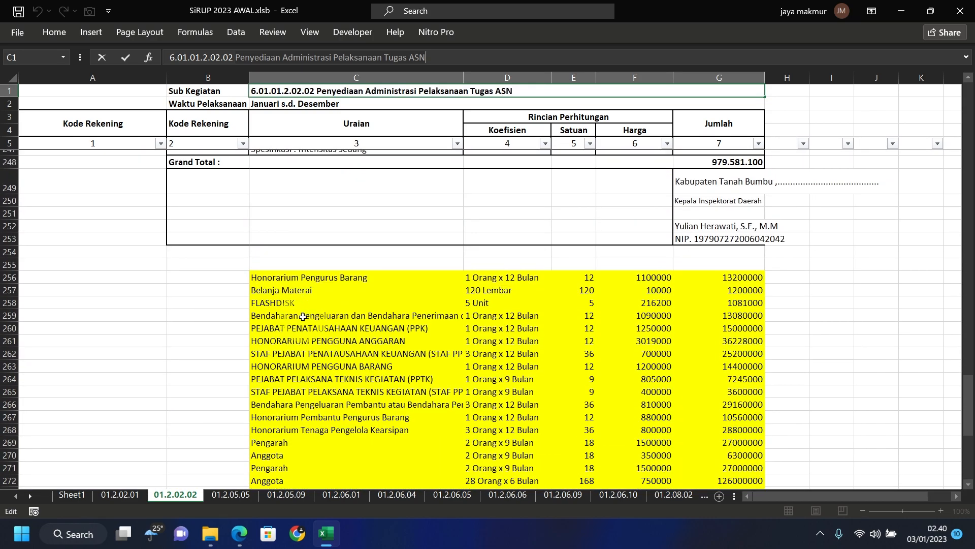
{"action": "scroll", "coordinate": [302, 316], "scroll_direction": "down", "scroll_amount": 7}
{"action": "left_click", "coordinate": [574, 359]}
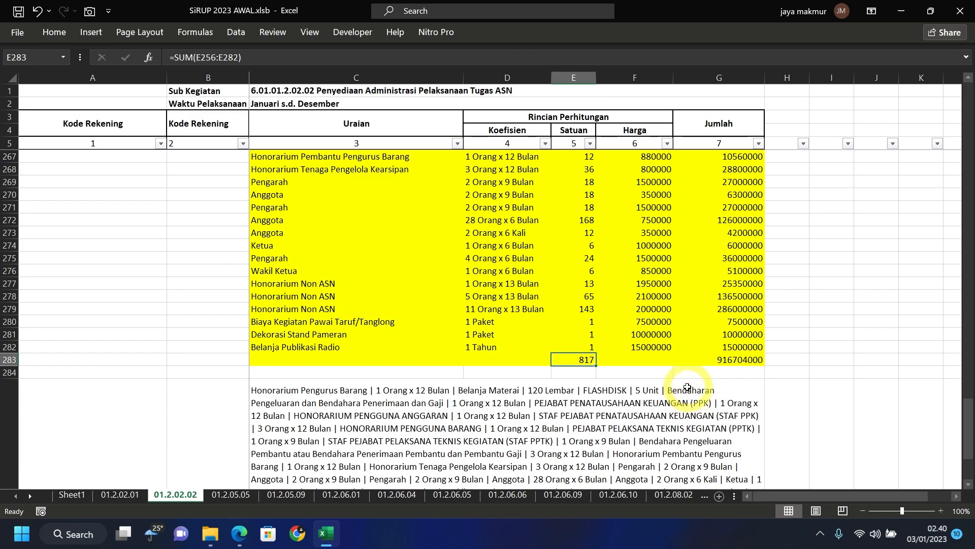
{"action": "key", "text": "ctrl+c"}
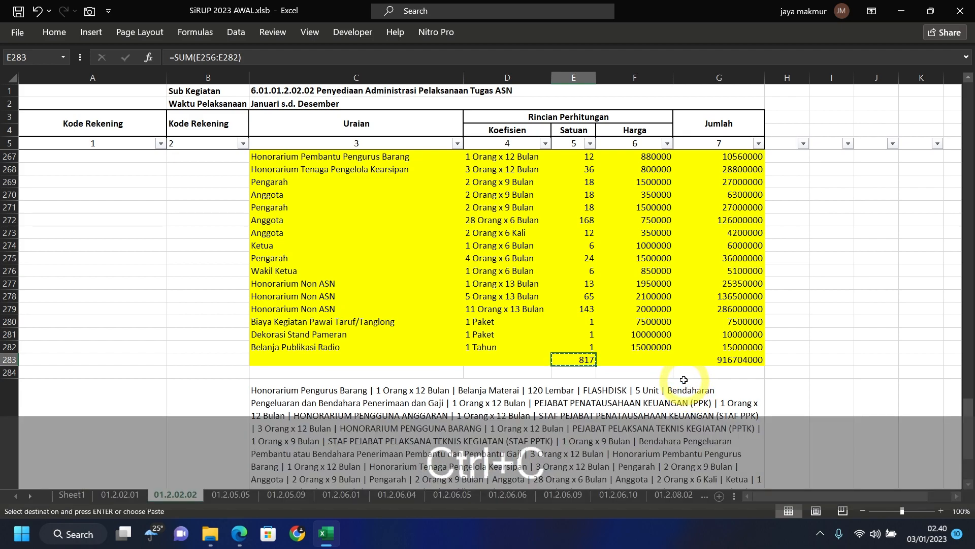
{"action": "left_click", "coordinate": [239, 533]}
{"action": "left_click", "coordinate": [303, 341]}
{"action": "key", "text": "ctrl+v"}
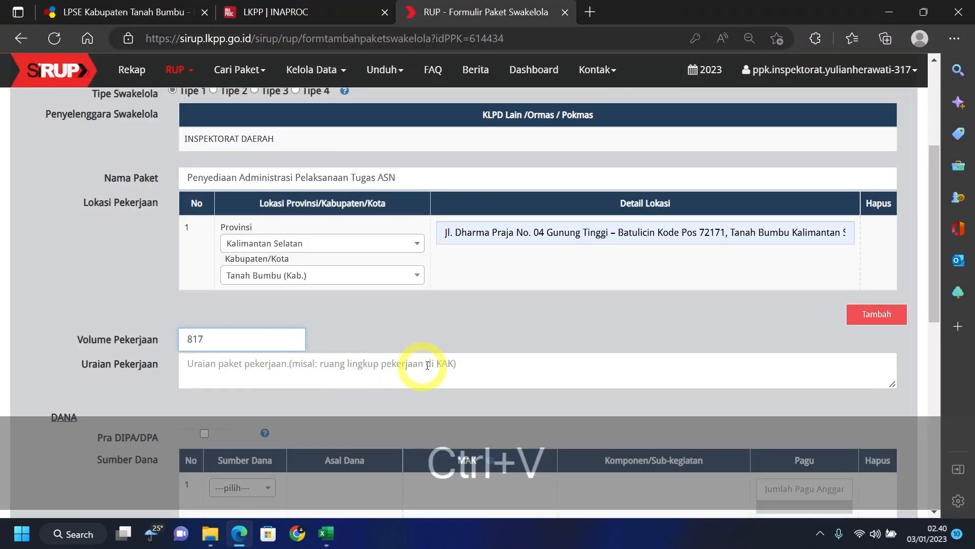
- Paste the joined item list from cell C285 into Uraian Pekerjaan, ending it with "1 Tahun |"
{"action": "left_click", "coordinate": [326, 534]}
{"action": "left_click", "coordinate": [401, 356]}
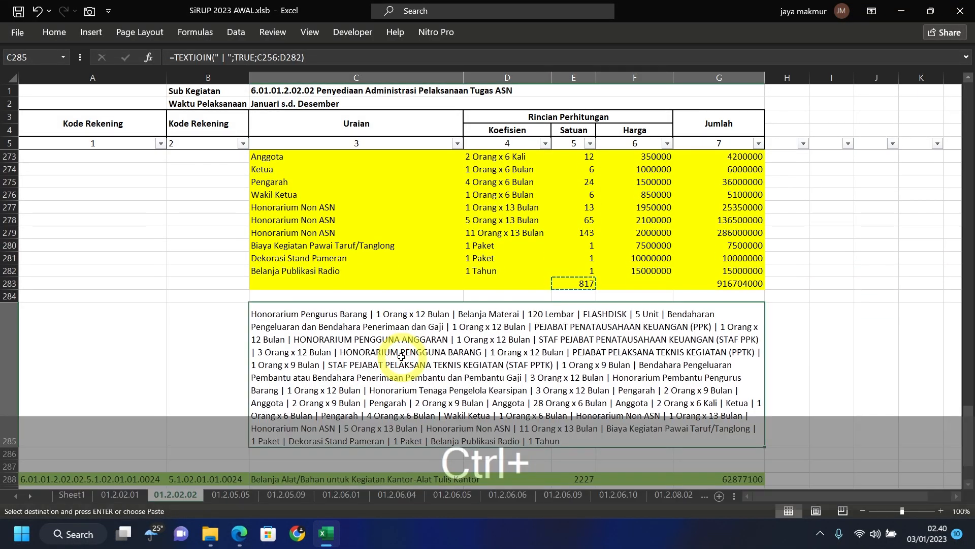
{"action": "key", "text": "ctrl+c"}
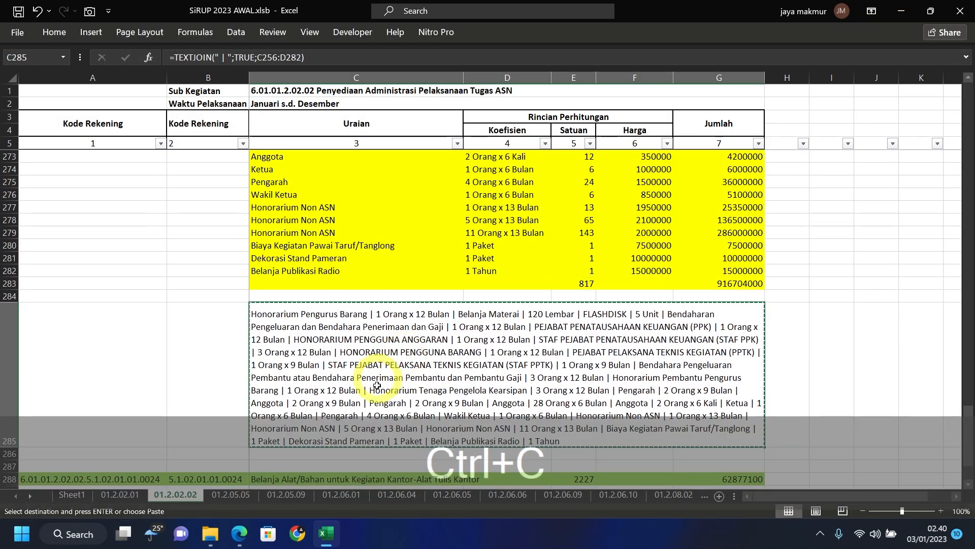
{"action": "left_click", "coordinate": [239, 533]}
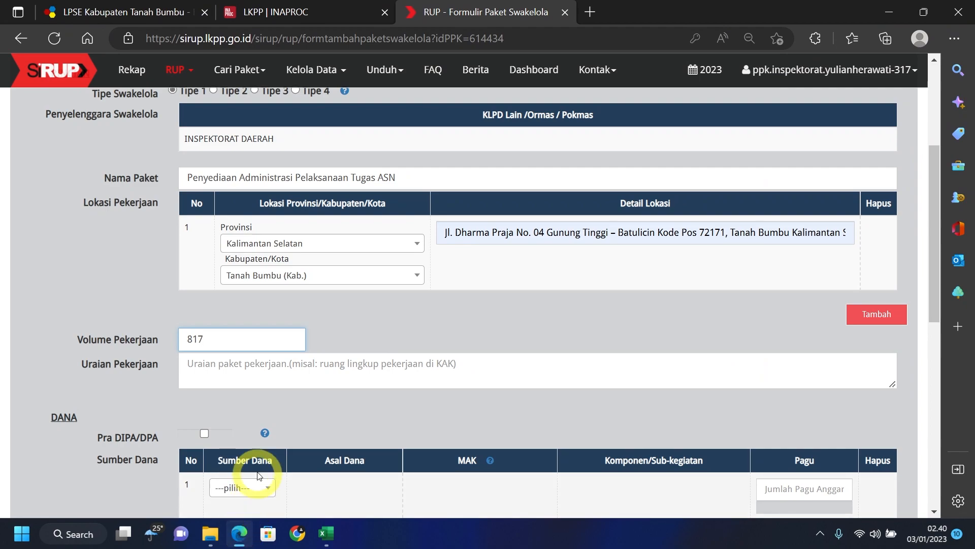
{"action": "left_click", "coordinate": [231, 367]}
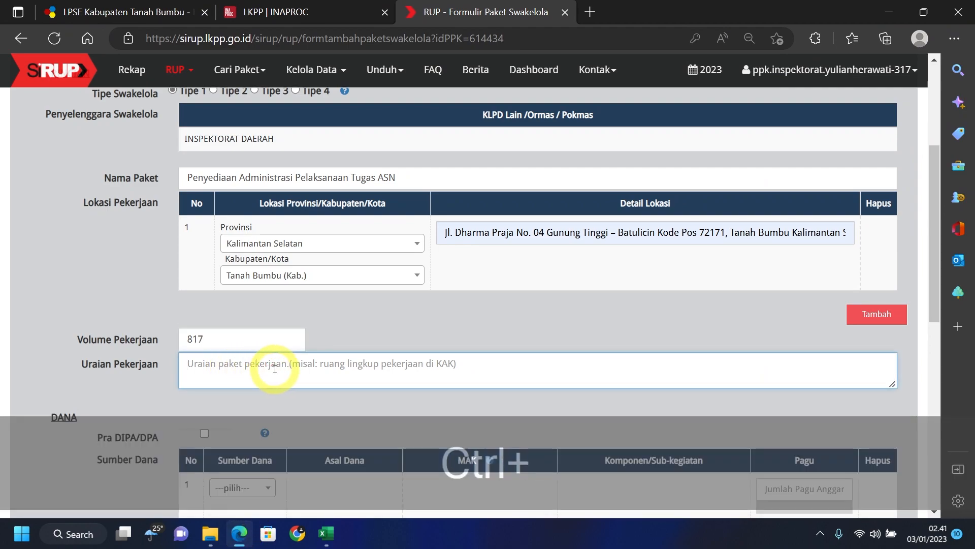
{"action": "key", "text": "ctrl+v"}
{"action": "left_click_drag", "start_coordinate": [635, 368], "coordinate": [667, 391]}
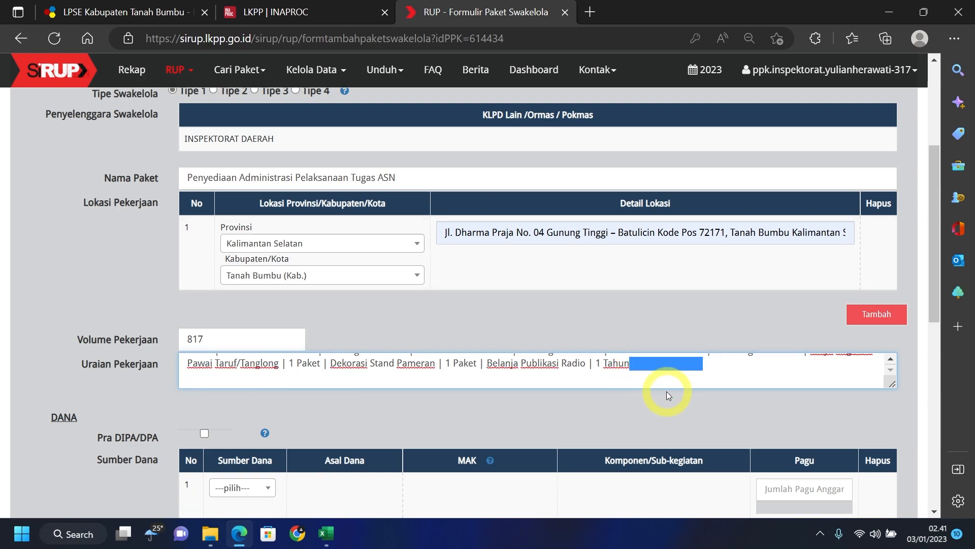
{"action": "type", "text": "|"}
{"action": "scroll", "coordinate": [411, 324], "scroll_direction": "down", "scroll_amount": 4}
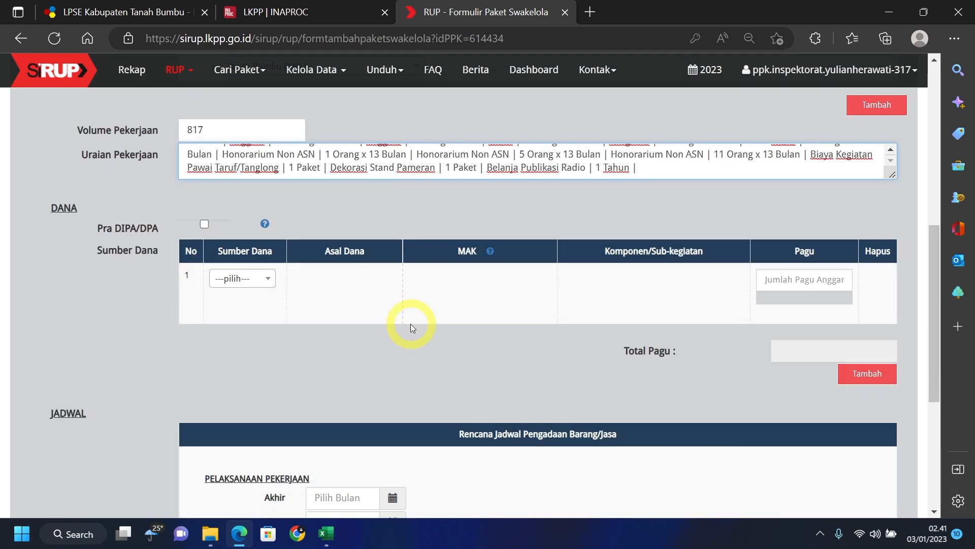
- Set the funding source to APBD and filter Excel column A to the yellow account rows
{"action": "left_click", "coordinate": [268, 282]}
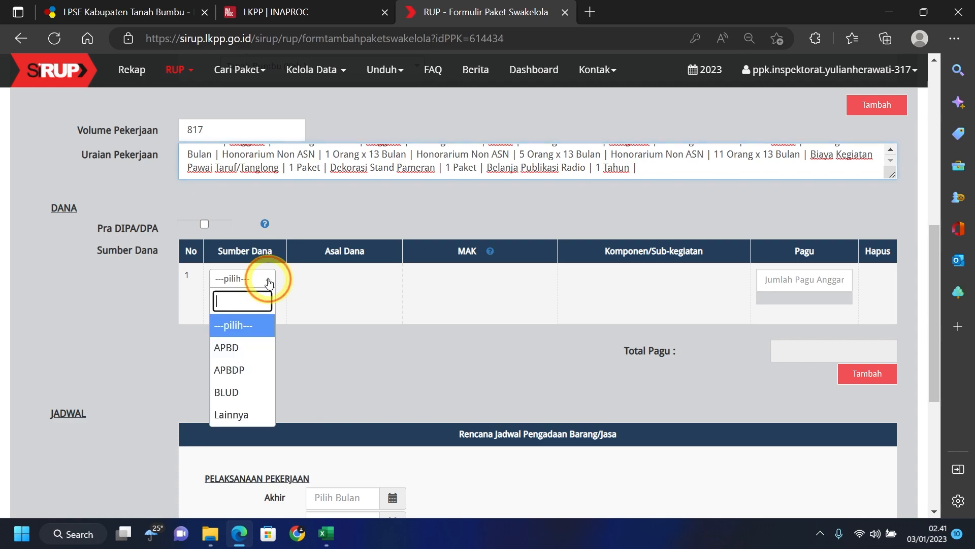
{"action": "left_click", "coordinate": [248, 352]}
{"action": "mouse_move", "coordinate": [325, 533]}
{"action": "left_click", "coordinate": [335, 500]}
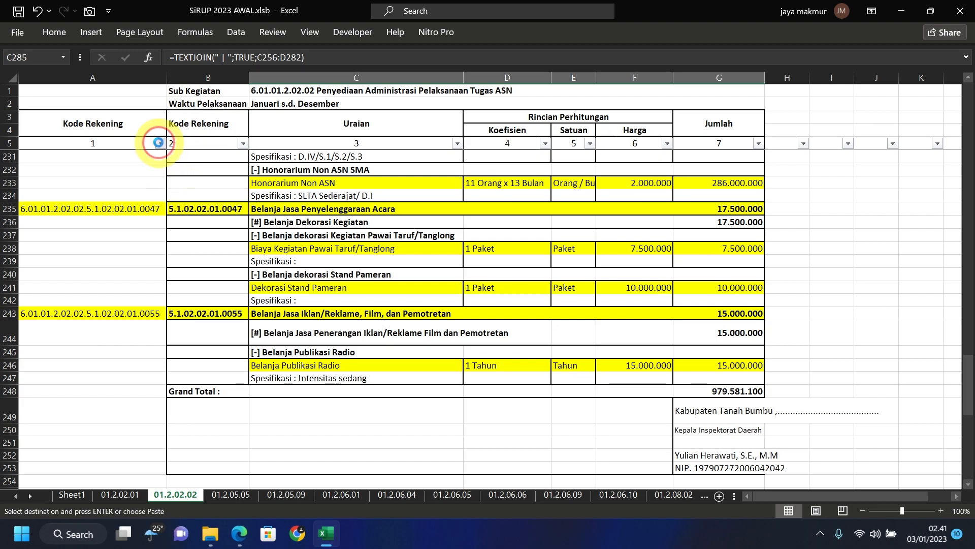
{"action": "left_click", "coordinate": [159, 143]}
{"action": "left_click_drag", "start_coordinate": [165, 328], "coordinate": [166, 336]}
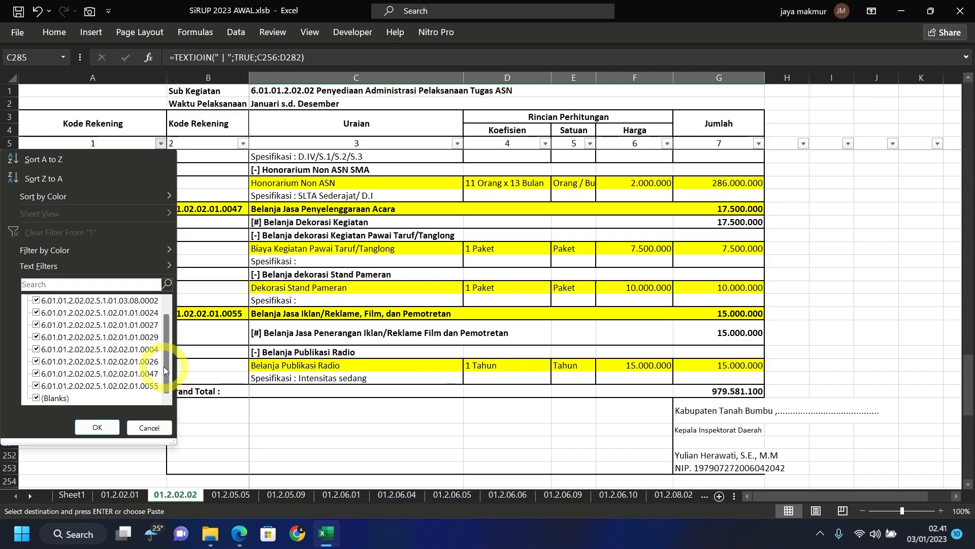
{"action": "mouse_move", "coordinate": [163, 249]}
{"action": "left_click", "coordinate": [230, 269]}
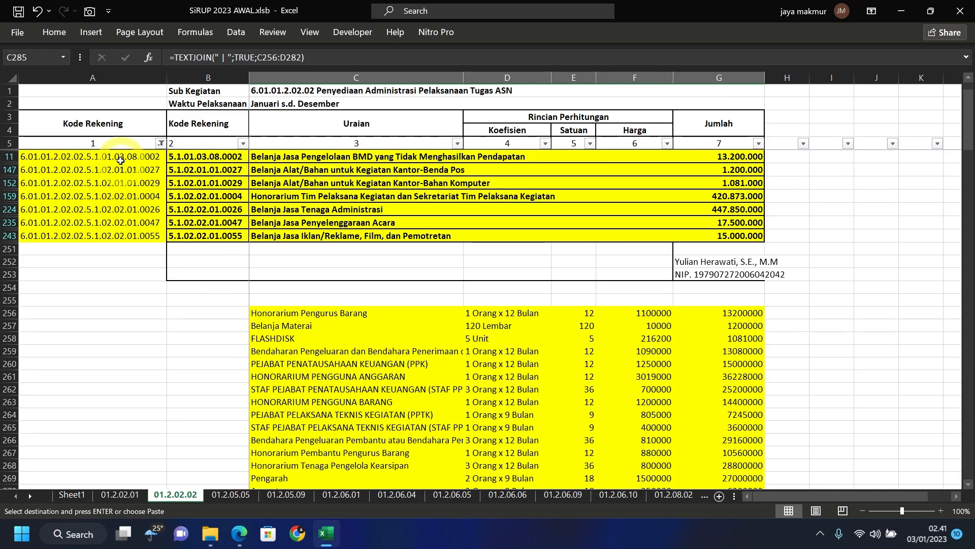
- Fill MAK with account code 6.01.01.2.02.02.5.1.01.03.08.0002 copied from cell A11
{"action": "left_click", "coordinate": [121, 161]}
{"action": "key", "text": "ctrl+c"}
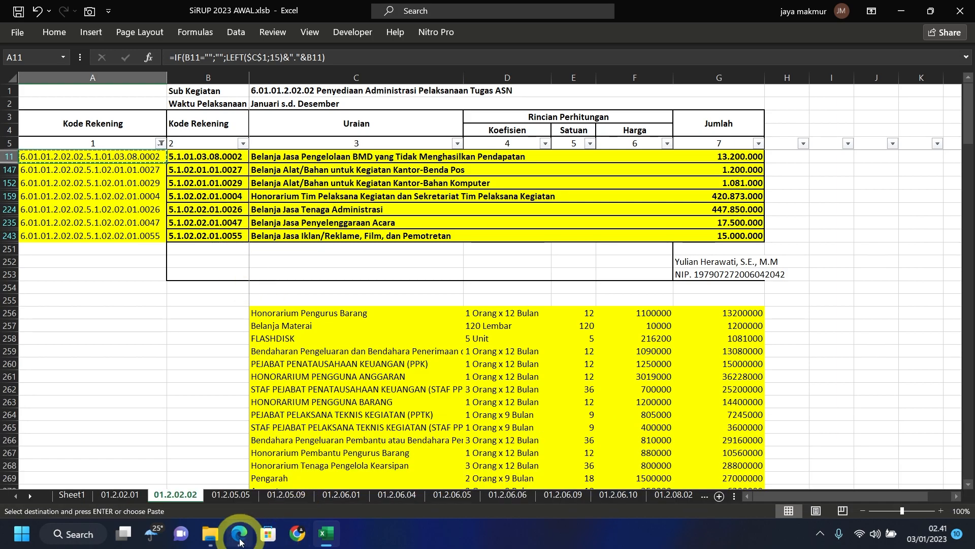
{"action": "left_click", "coordinate": [240, 534]}
{"action": "left_click", "coordinate": [427, 278]}
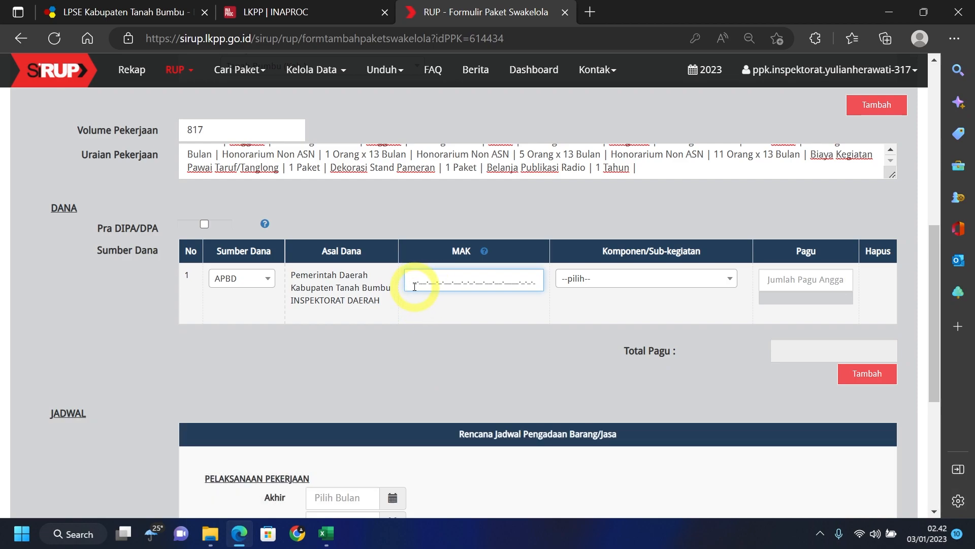
{"action": "left_click", "coordinate": [415, 280]}
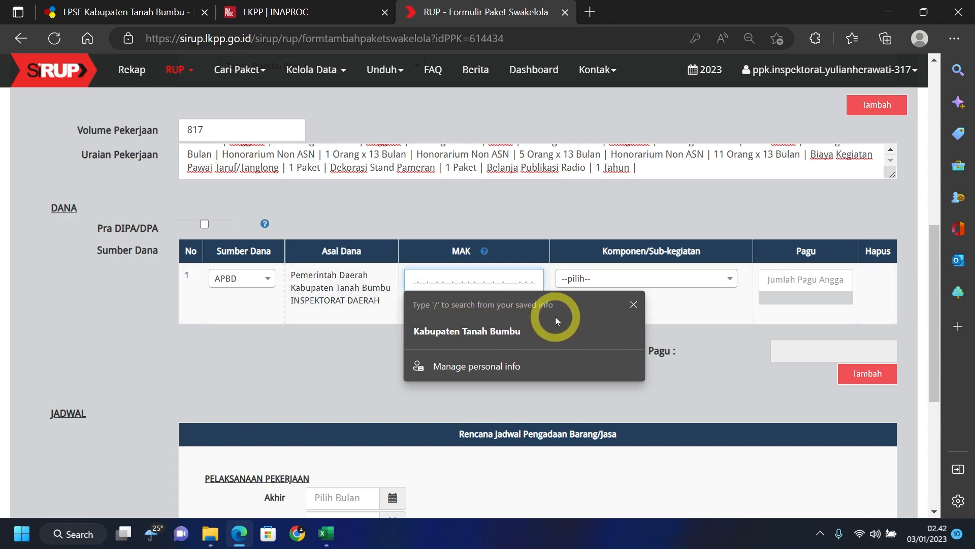
{"action": "key", "text": "ctrl+v"}
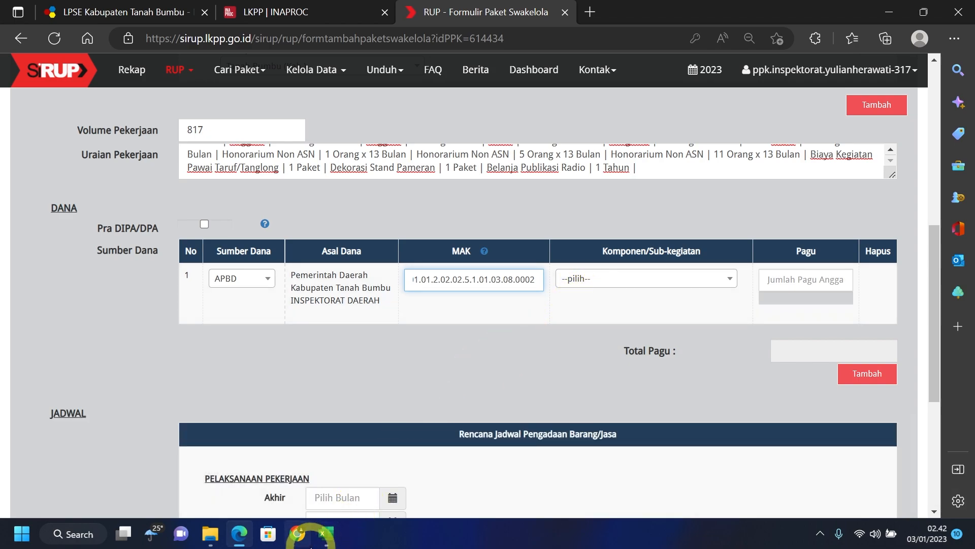
- Select sub-activity Penyediaan Administrasi Pelaksanaan Tugas ASN by searching with the name copied from C1
{"action": "mouse_move", "coordinate": [330, 537]}
{"action": "left_click", "coordinate": [333, 510]}
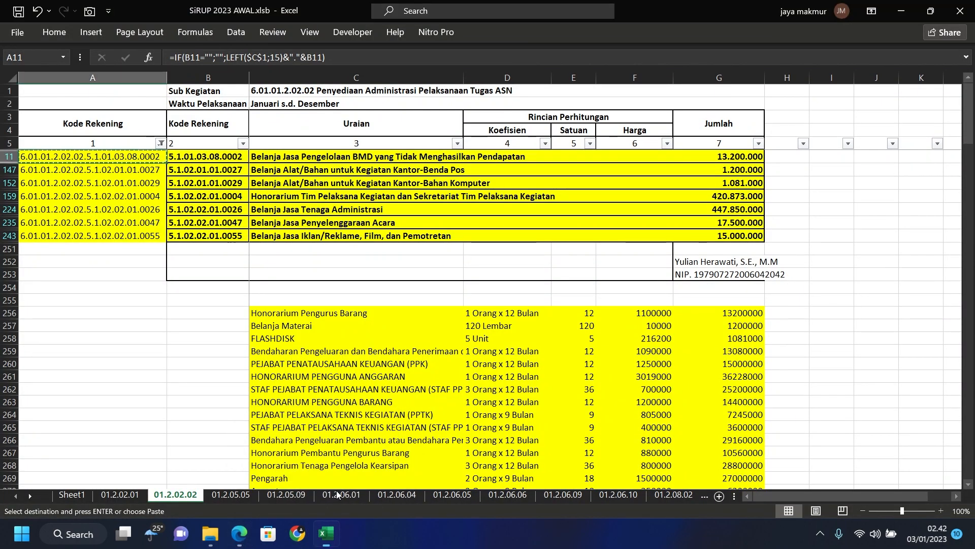
{"action": "left_click", "coordinate": [280, 93]}
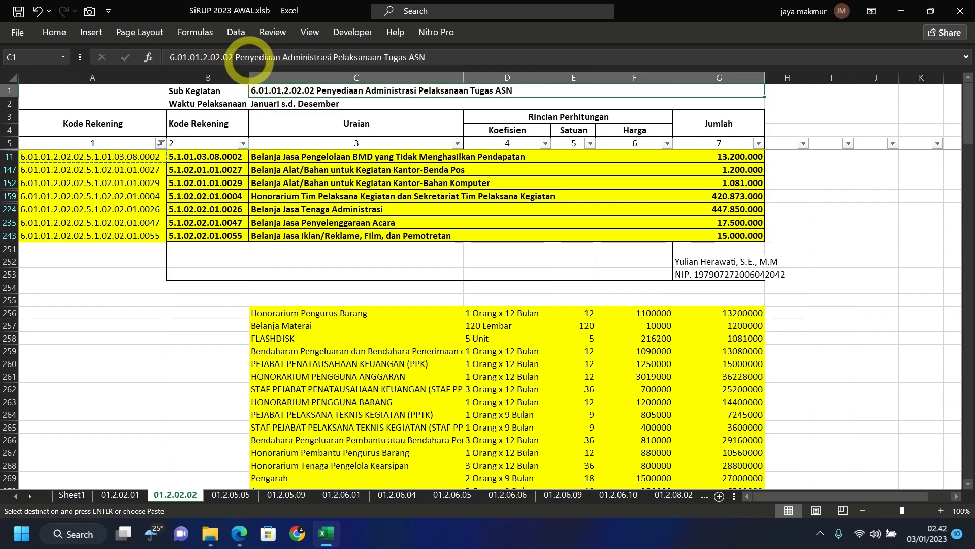
{"action": "left_click", "coordinate": [460, 55]}
{"action": "key", "text": "ctrl+c"}
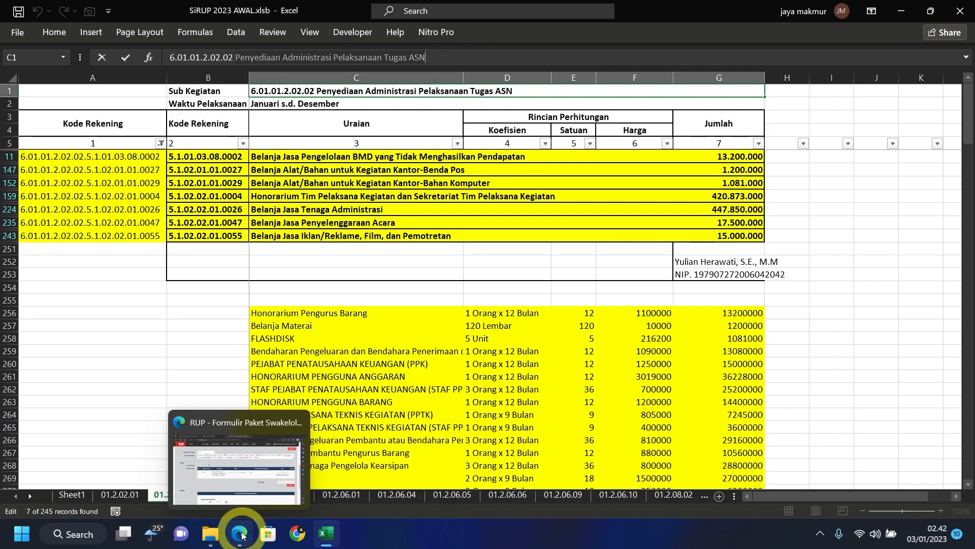
{"action": "left_click", "coordinate": [274, 495]}
{"action": "left_click", "coordinate": [653, 282]}
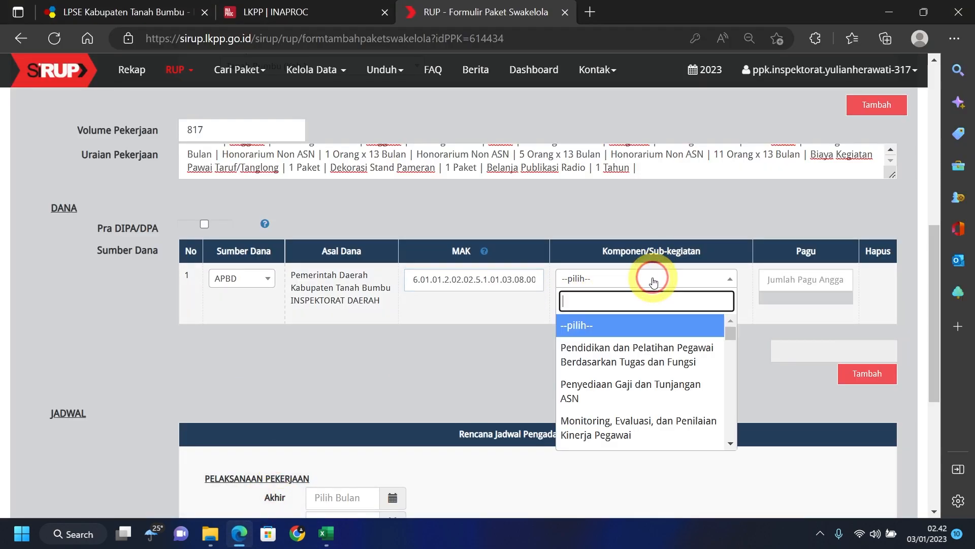
{"action": "key", "text": "ctrl+v"}
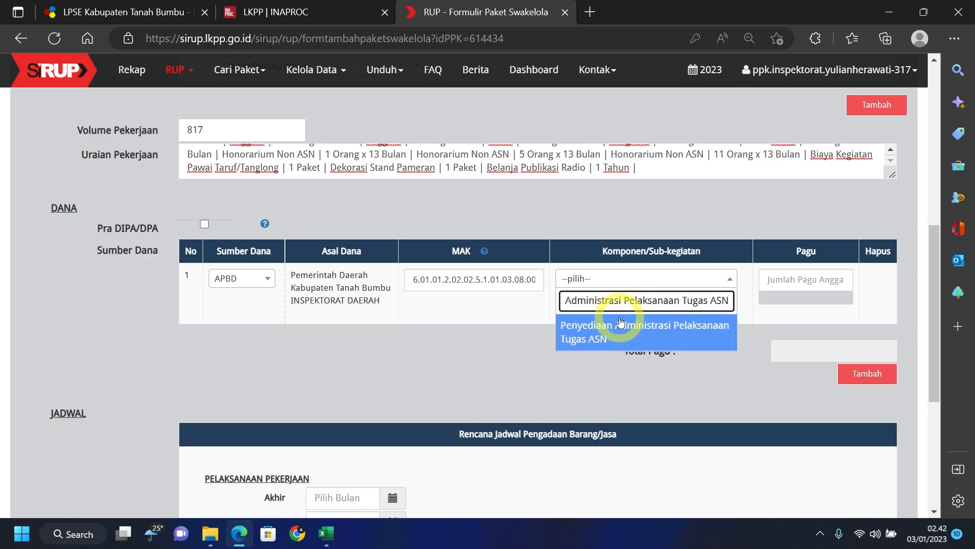
{"action": "left_click", "coordinate": [622, 333]}
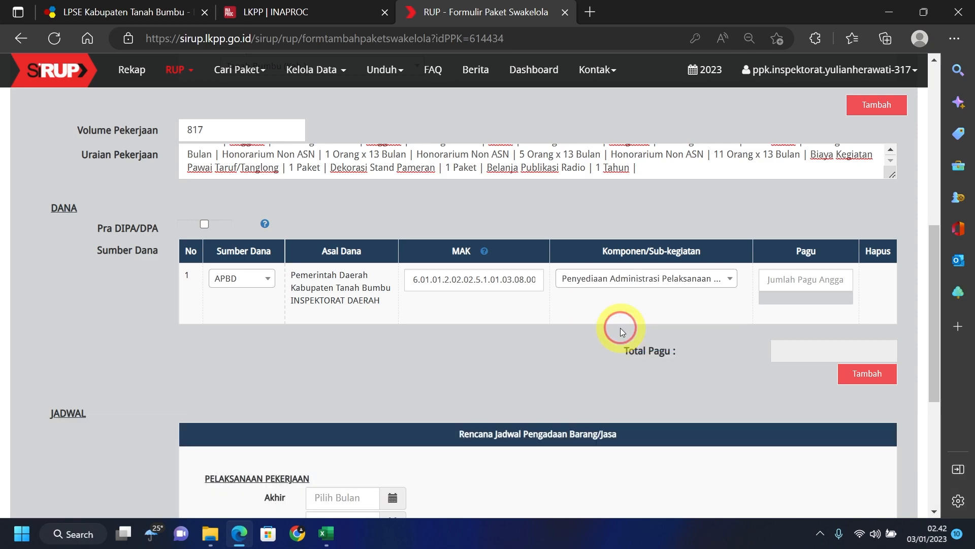
{"action": "left_click", "coordinate": [325, 532]}
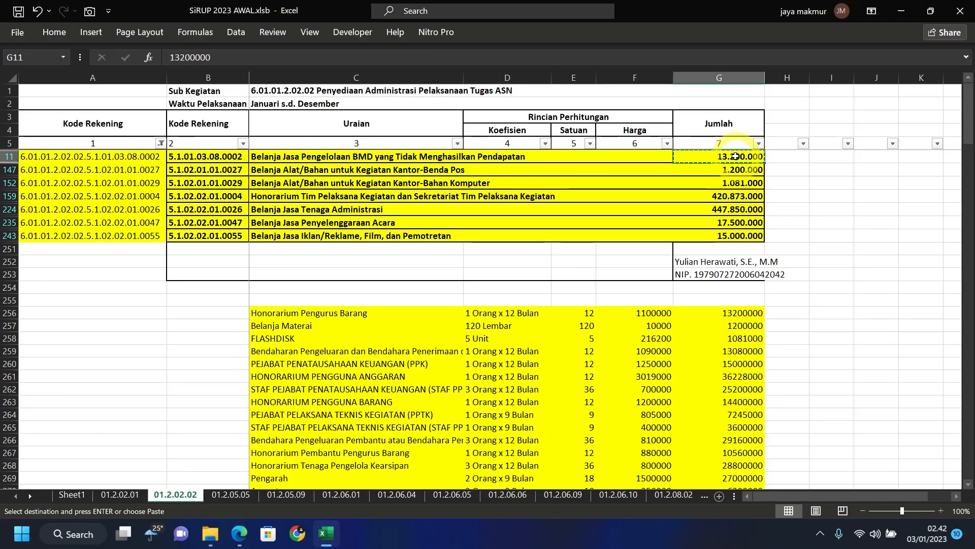
- Paste the 13.200.000 total from cell G11 into SiRUP's Pagu field and add the funding entry
{"action": "key", "text": "ctrl+c"}
{"action": "left_click", "coordinate": [239, 532]}
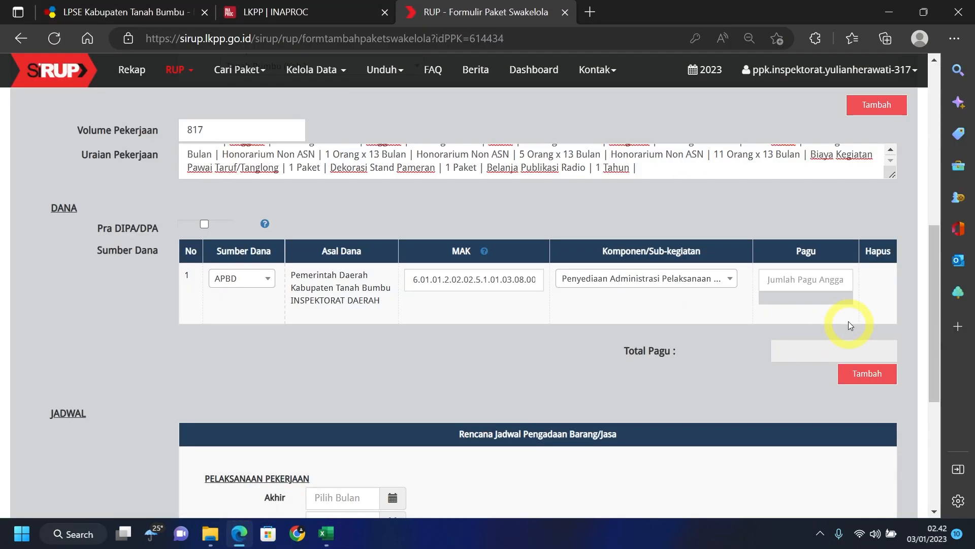
{"action": "left_click", "coordinate": [799, 285]}
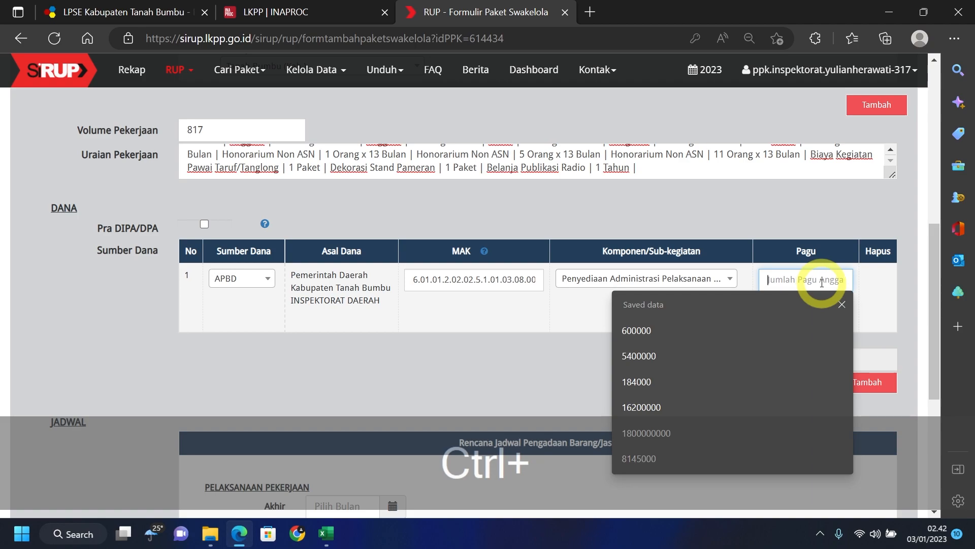
{"action": "key", "text": "ctrl+v"}
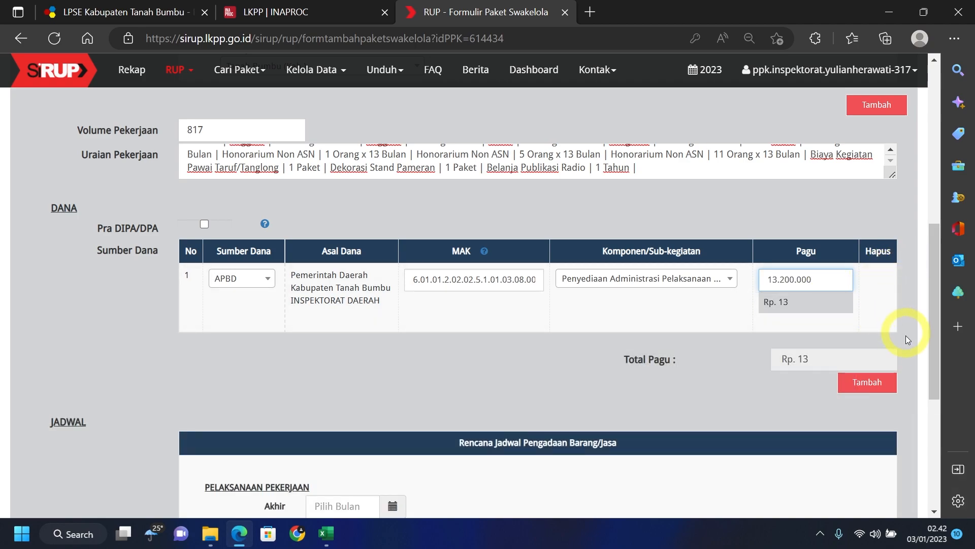
{"action": "left_click", "coordinate": [876, 391]}
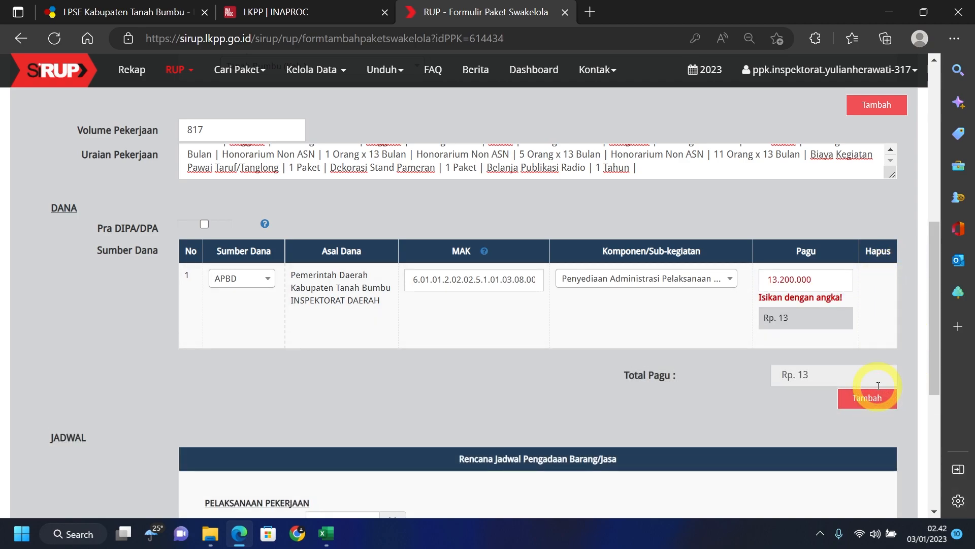
- Start stripping the thousand-separator dots from the Pagu amount so it becomes numeric
{"action": "left_click", "coordinate": [831, 283]}
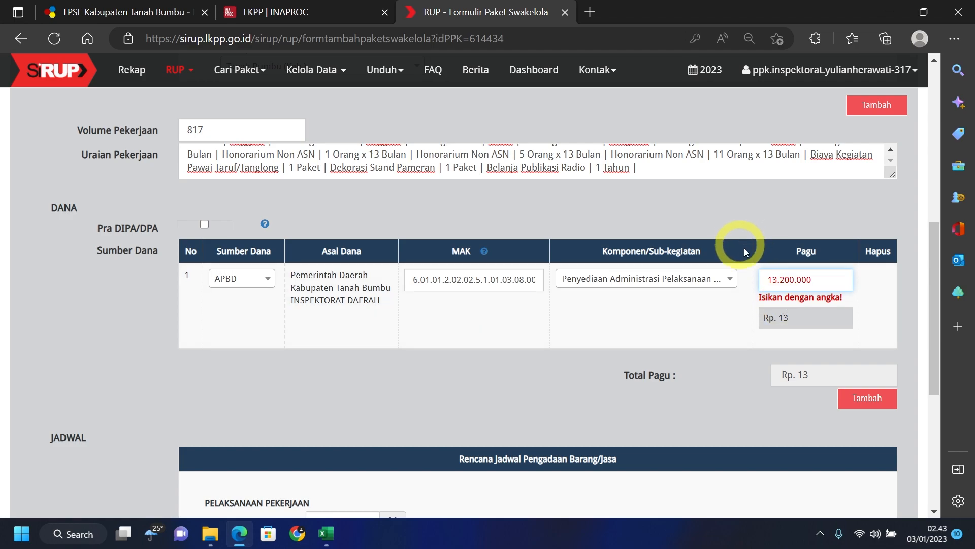
{"action": "left_click", "coordinate": [782, 279]}
{"action": "key", "text": "BackSpace"}
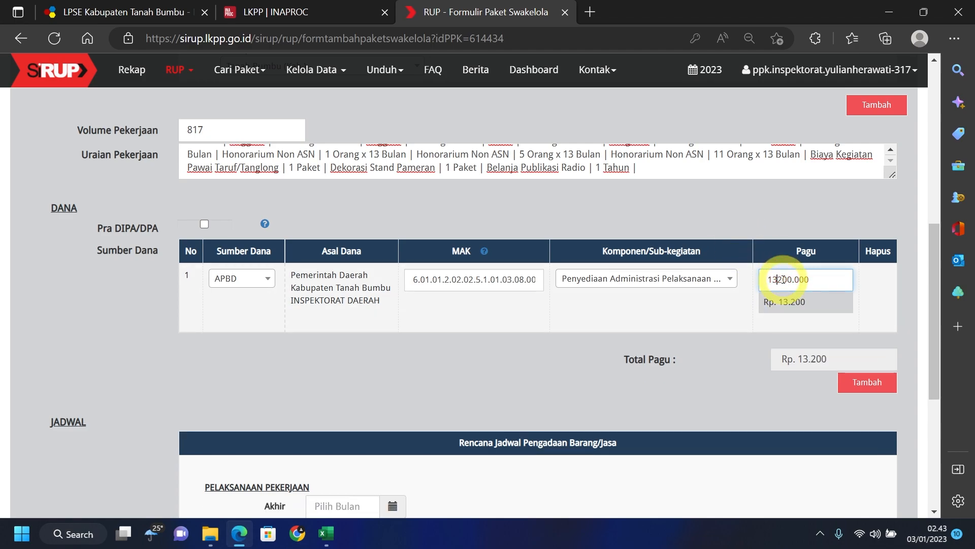
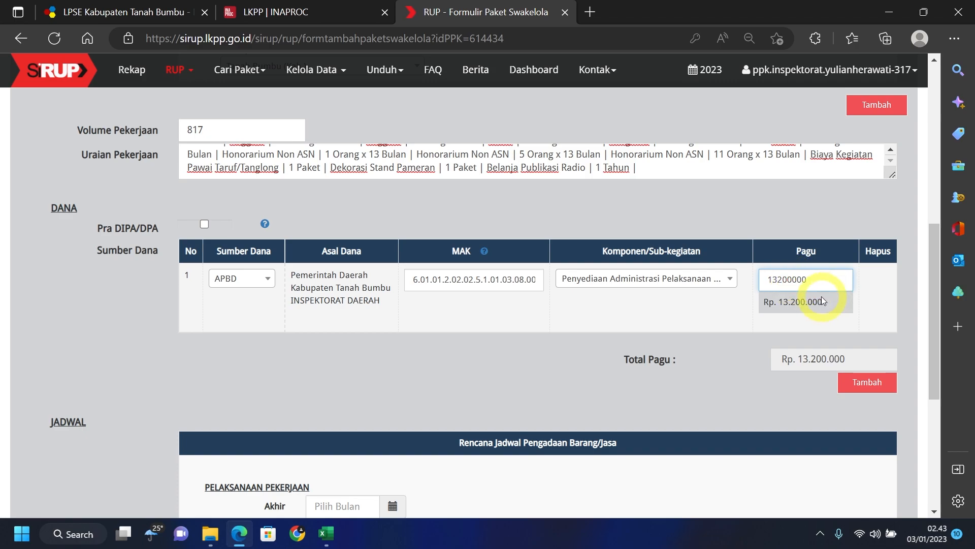
- Add funding row 2 as APBD, with the account code from cell A147 as its MAK
{"action": "left_click", "coordinate": [868, 386]}
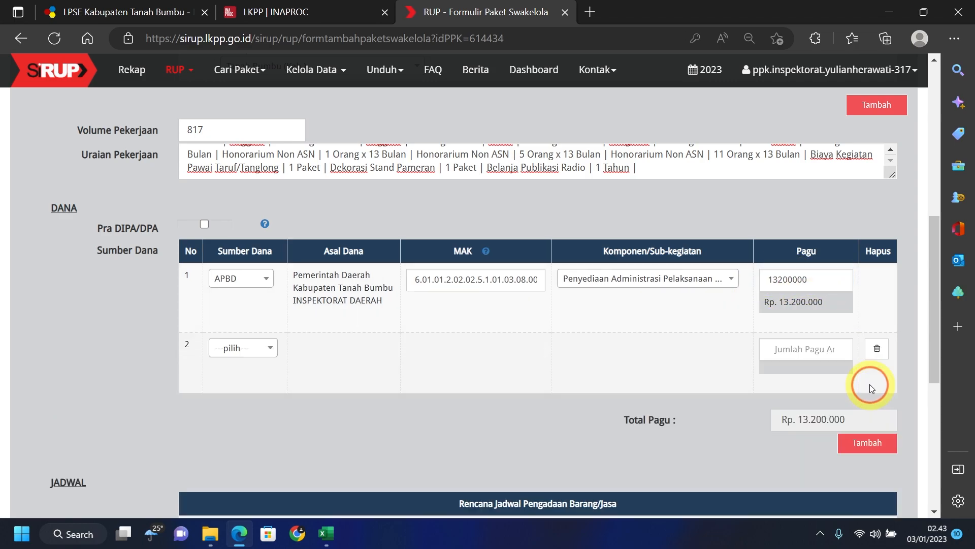
{"action": "left_click", "coordinate": [252, 348]}
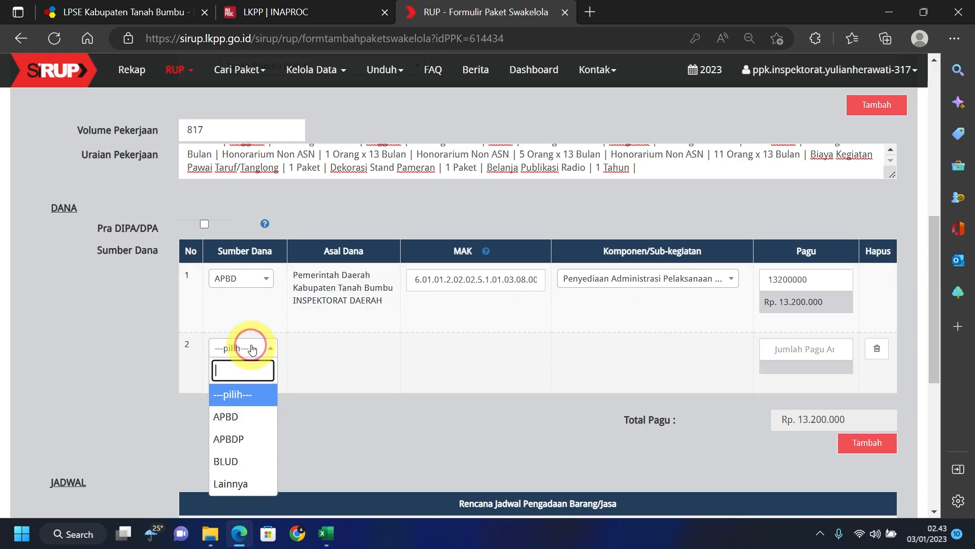
{"action": "left_click", "coordinate": [238, 423]}
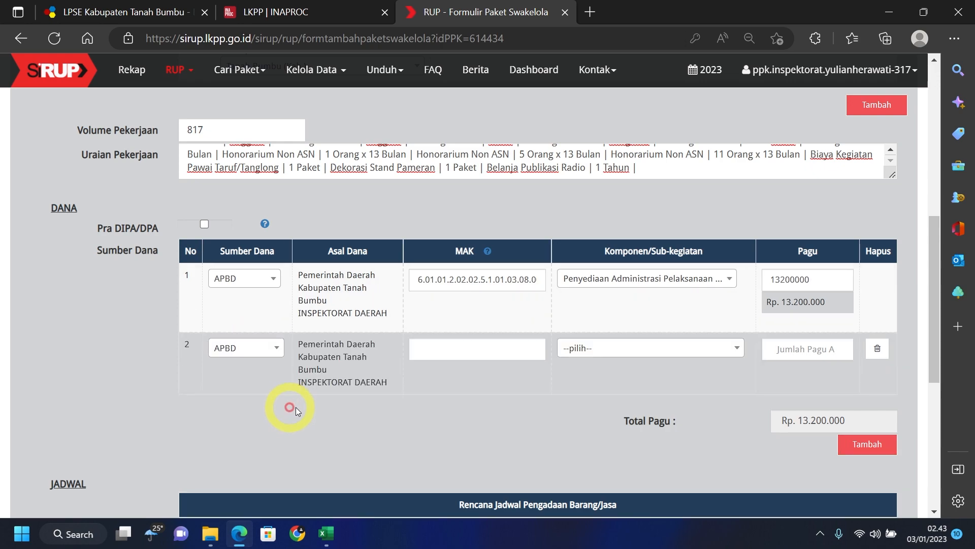
{"action": "left_click", "coordinate": [325, 535]}
{"action": "left_click", "coordinate": [118, 171]}
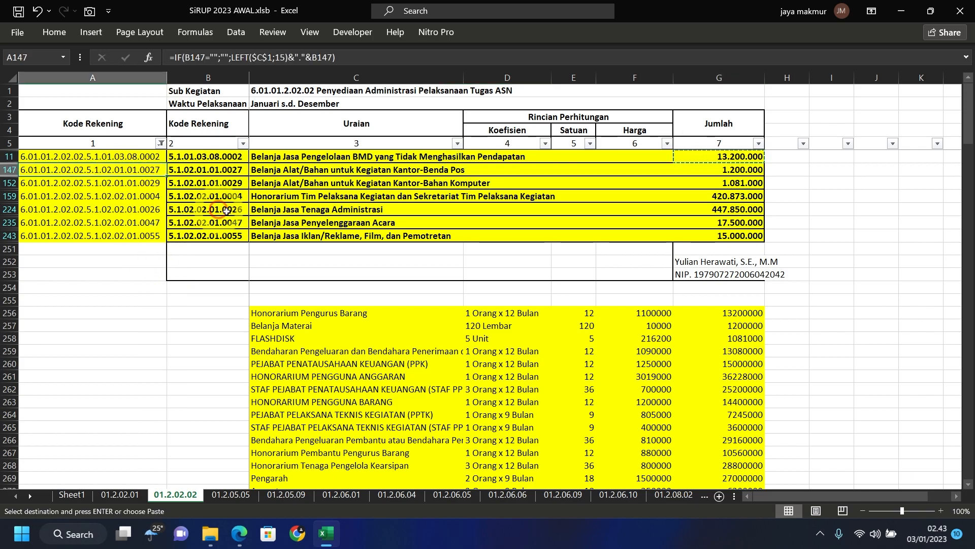
{"action": "key", "text": "ctrl+c"}
{"action": "left_click", "coordinate": [317, 525]}
{"action": "left_click", "coordinate": [414, 355]}
{"action": "key", "text": "ctrl+v"}
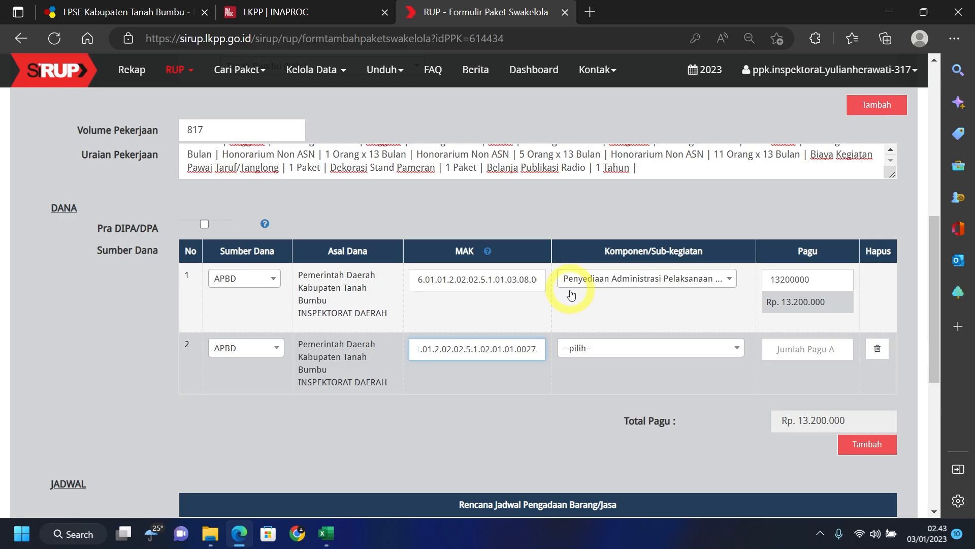
- Set row 2's component to Penyediaan Administrasi Pelaksanaan Tugas ASN and its Pagu to 1200000
{"action": "key", "text": "alt+Tab"}
{"action": "left_click", "coordinate": [236, 56]}
{"action": "key", "text": "shift+End"}
{"action": "key", "text": "ctrl+c"}
{"action": "left_click", "coordinate": [246, 535]}
{"action": "left_click", "coordinate": [597, 350]}
{"action": "key", "text": "ctrl+v"}
{"action": "left_click", "coordinate": [655, 320]}
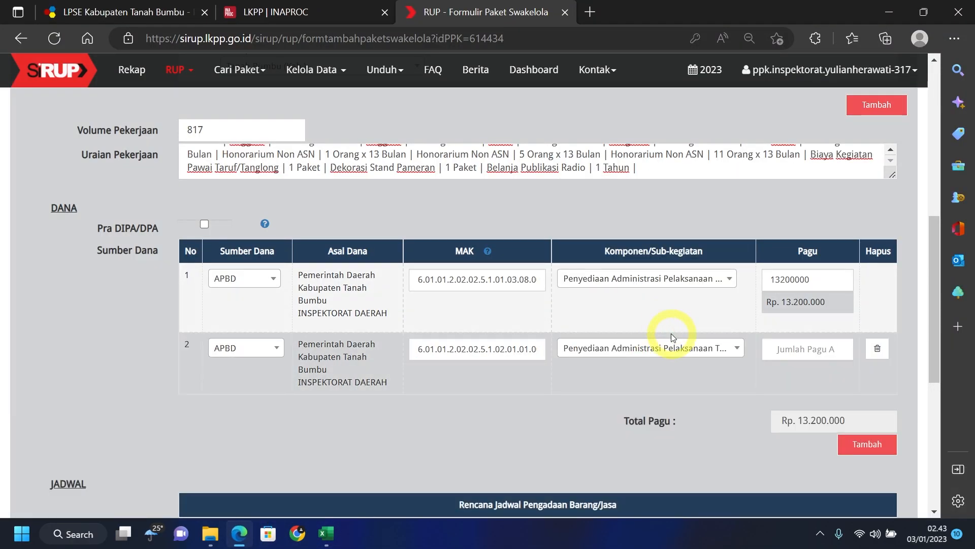
{"action": "left_click", "coordinate": [326, 533]}
{"action": "left_click", "coordinate": [743, 173]}
{"action": "key", "text": "ctrl+c"}
{"action": "left_click", "coordinate": [239, 534]}
{"action": "left_click", "coordinate": [808, 349]}
{"action": "key", "text": "ctrl+v"}
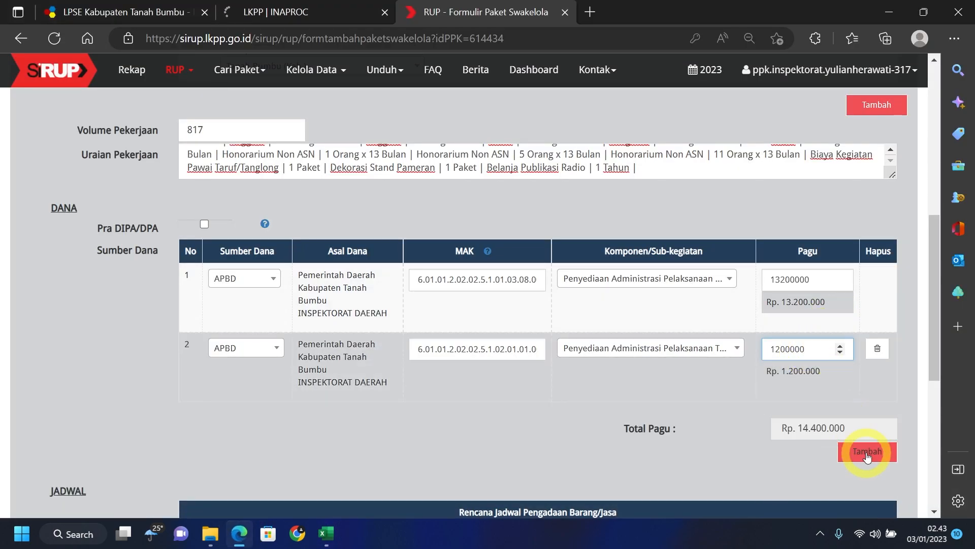
- Add funding row 3 as APBD, with the account code from cell A152 as its MAK
{"action": "left_click", "coordinate": [867, 451]}
{"action": "left_click", "coordinate": [248, 417]}
{"action": "left_click", "coordinate": [246, 344]}
{"action": "left_click", "coordinate": [326, 533]}
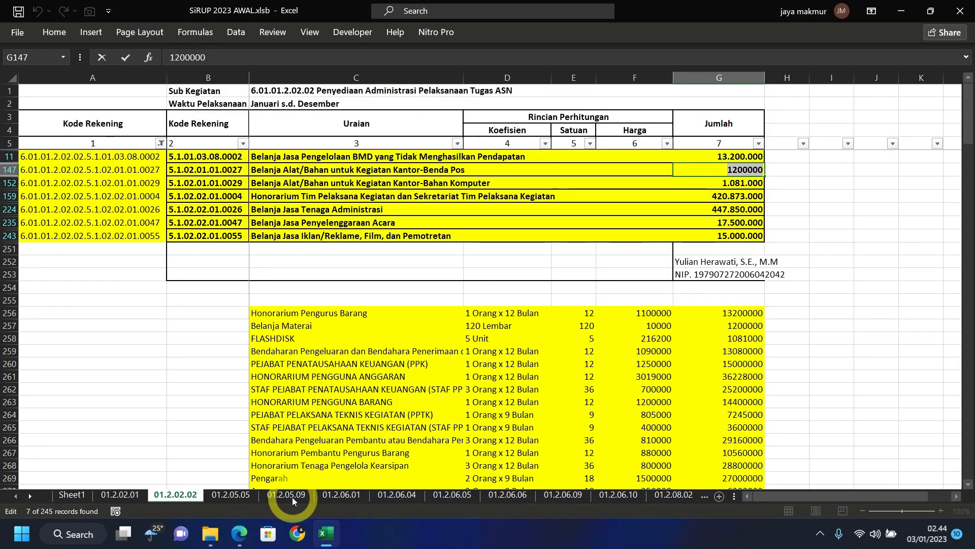
{"action": "left_click", "coordinate": [145, 183]}
{"action": "key", "text": "ctrl+c"}
{"action": "left_click", "coordinate": [239, 533]}
{"action": "left_click", "coordinate": [452, 419]}
{"action": "key", "text": "ctrl+v"}
- Set row 3's component to Penyediaan Administrasi Pelaksanaan Tugas ASN and its Pagu to 1081000
{"action": "left_click", "coordinate": [325, 533]}
{"action": "left_click", "coordinate": [377, 510]}
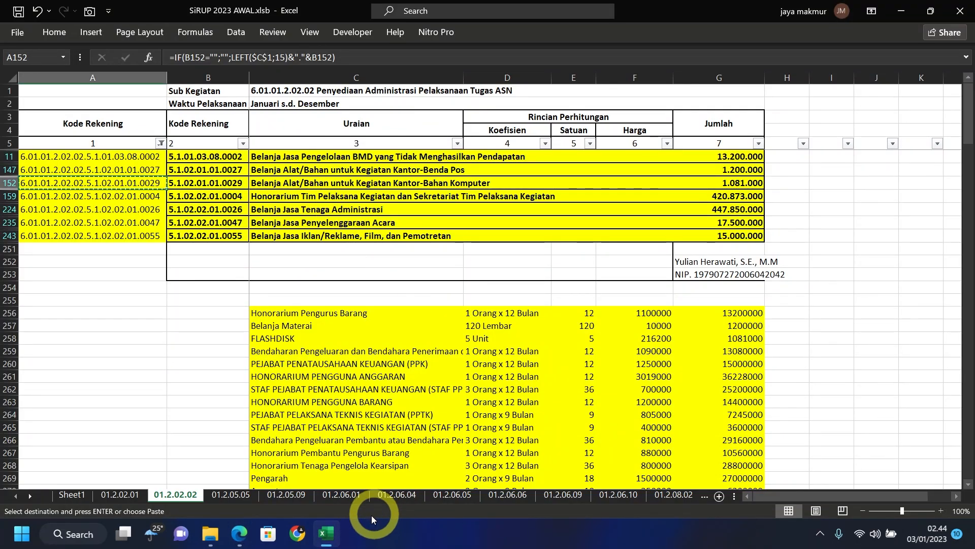
{"action": "key", "text": "ctrl+c"}
{"action": "left_click", "coordinate": [239, 533]}
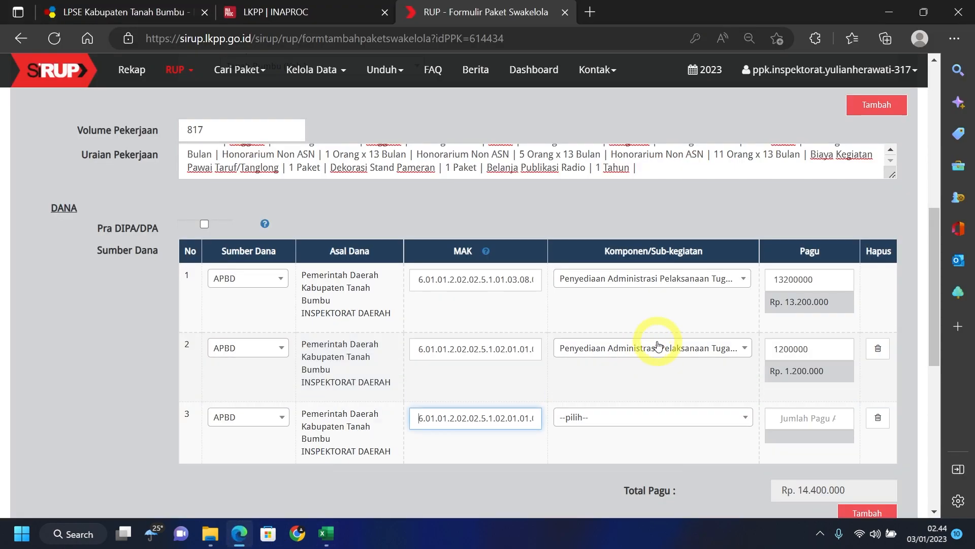
{"action": "left_click", "coordinate": [639, 423]}
{"action": "key", "text": "ctrl+v"}
{"action": "left_click", "coordinate": [638, 398]}
{"action": "left_click", "coordinate": [326, 533]}
{"action": "double_click", "coordinate": [735, 183]}
{"action": "key", "text": "ctrl+c"}
{"action": "left_click", "coordinate": [238, 533]}
{"action": "left_click", "coordinate": [798, 435]}
{"action": "key", "text": "ctrl+v"}
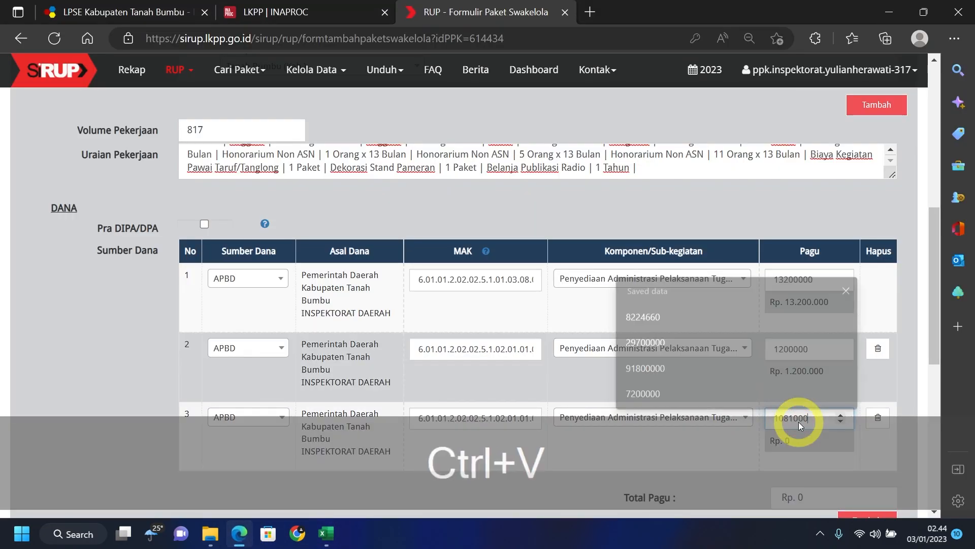
{"action": "scroll", "coordinate": [578, 382], "scroll_direction": "down", "scroll_amount": 1}
- Add funding row 4 as APBD, with the account code from cell A159 as its MAK
{"action": "left_click", "coordinate": [866, 452]}
{"action": "scroll", "coordinate": [866, 457], "scroll_direction": "down", "scroll_amount": 2}
{"action": "left_click", "coordinate": [263, 280]}
{"action": "left_click", "coordinate": [280, 353]}
{"action": "left_click", "coordinate": [418, 278]}
{"action": "left_click", "coordinate": [327, 533]}
{"action": "left_click", "coordinate": [131, 196]}
{"action": "key", "text": "ctrl+c"}
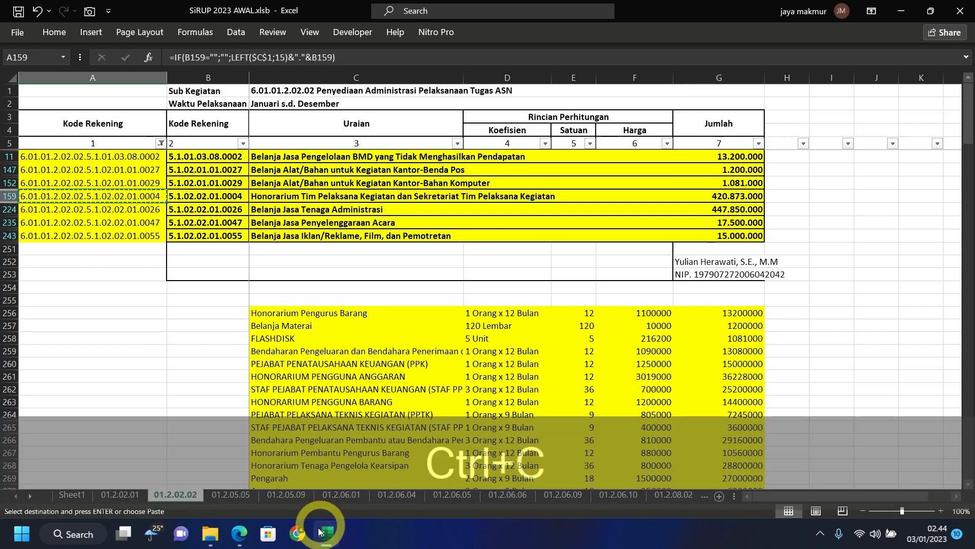
{"action": "left_click", "coordinate": [326, 533]}
{"action": "key", "text": "ctrl+v"}
- Set row 4's component to the ASN sub-activity and its Pagu to 420873000
{"action": "left_click", "coordinate": [571, 283]}
{"action": "type", "text": "asn"}
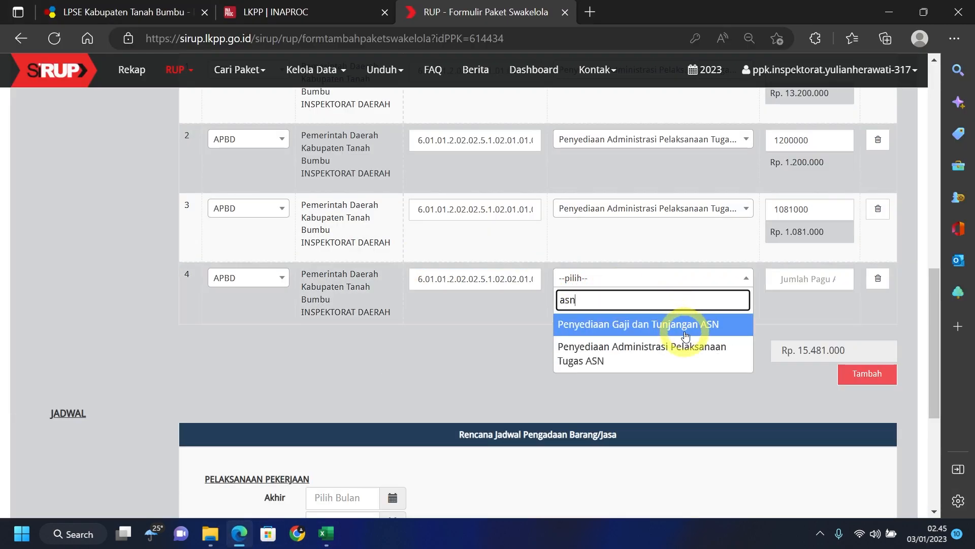
{"action": "left_click", "coordinate": [681, 350]}
{"action": "left_click", "coordinate": [327, 533]}
{"action": "left_click", "coordinate": [750, 196]}
{"action": "double_click", "coordinate": [749, 196]}
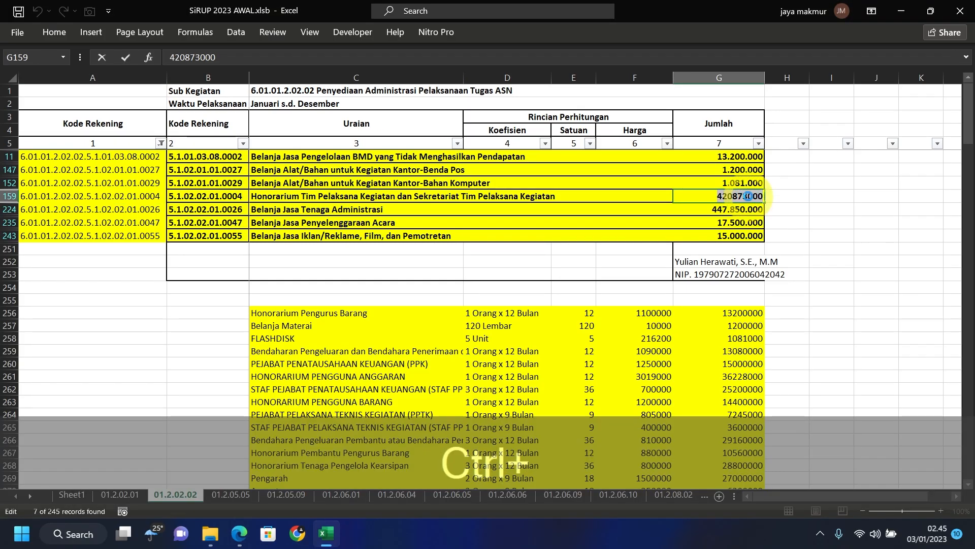
{"action": "key", "text": "ctrl+c"}
{"action": "left_click", "coordinate": [327, 534]}
{"action": "left_click", "coordinate": [807, 279]}
{"action": "key", "text": "ctrl+v"}
- Add funding row 5 as APBD, with the account code from cell A224 as its MAK
{"action": "left_click", "coordinate": [863, 382]}
{"action": "left_click", "coordinate": [248, 347]}
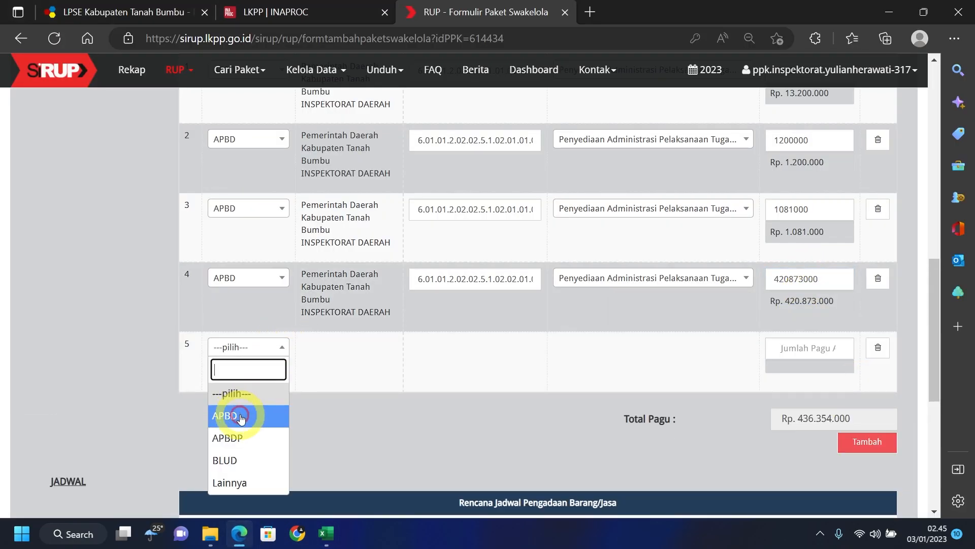
{"action": "left_click", "coordinate": [242, 415]}
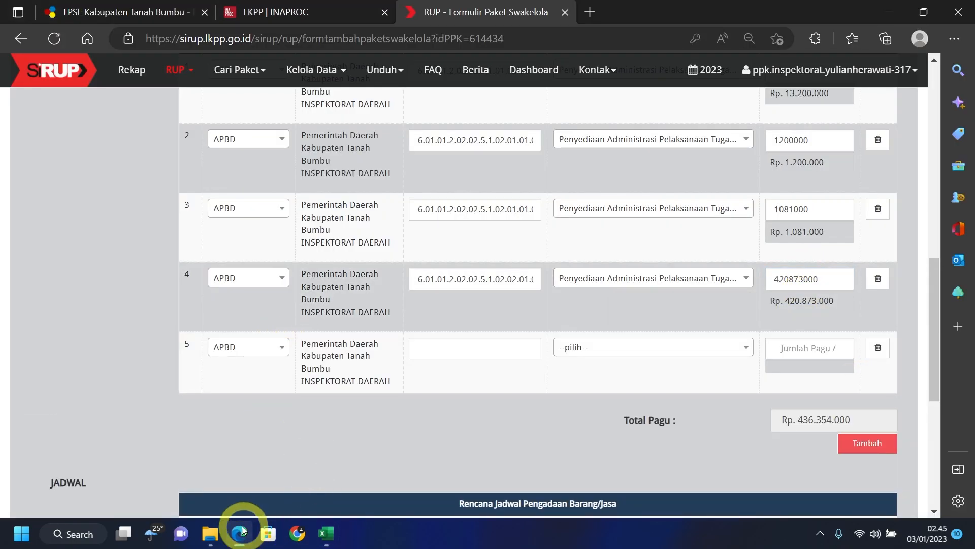
{"action": "left_click", "coordinate": [325, 538]}
{"action": "left_click", "coordinate": [118, 210]}
{"action": "key", "text": "ctrl+c"}
{"action": "left_click", "coordinate": [238, 533]}
{"action": "left_click", "coordinate": [415, 354]}
{"action": "key", "text": "ctrl+v"}
- Set row 5's component to the ASN sub-activity and its Pagu to 447850000
{"action": "left_click", "coordinate": [657, 349]}
{"action": "type", "text": "asn"}
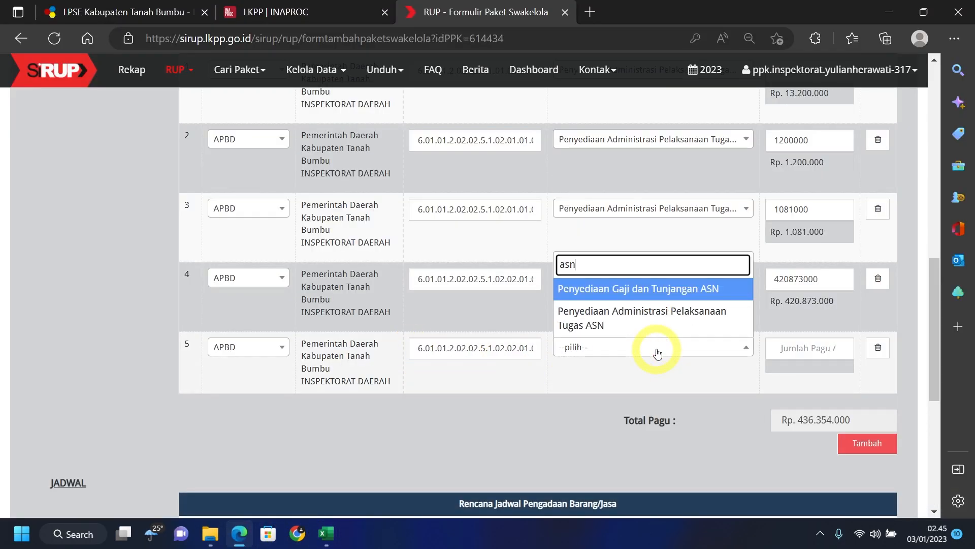
{"action": "left_click", "coordinate": [664, 294]}
{"action": "left_click", "coordinate": [325, 533]}
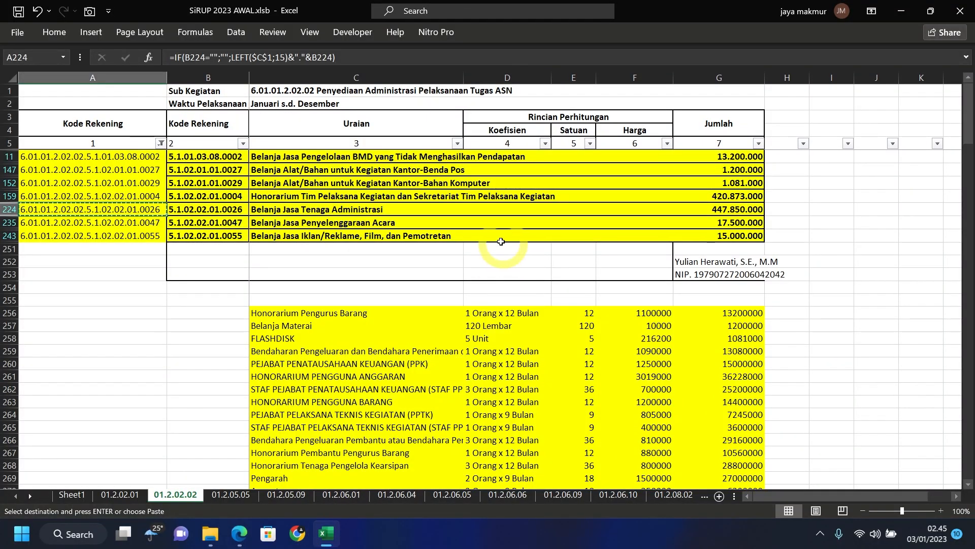
{"action": "double_click", "coordinate": [743, 208]}
{"action": "double_click", "coordinate": [743, 208]}
{"action": "key", "text": "ctrl+c"}
{"action": "left_click", "coordinate": [239, 534]}
{"action": "left_click", "coordinate": [785, 349]}
{"action": "key", "text": "ctrl+v"}
- Add funding row 6 as APBD, with the account code from cell A235 as its MAK
{"action": "left_click", "coordinate": [325, 533]}
{"action": "left_click", "coordinate": [92, 222]}
{"action": "key", "text": "ctrl+c"}
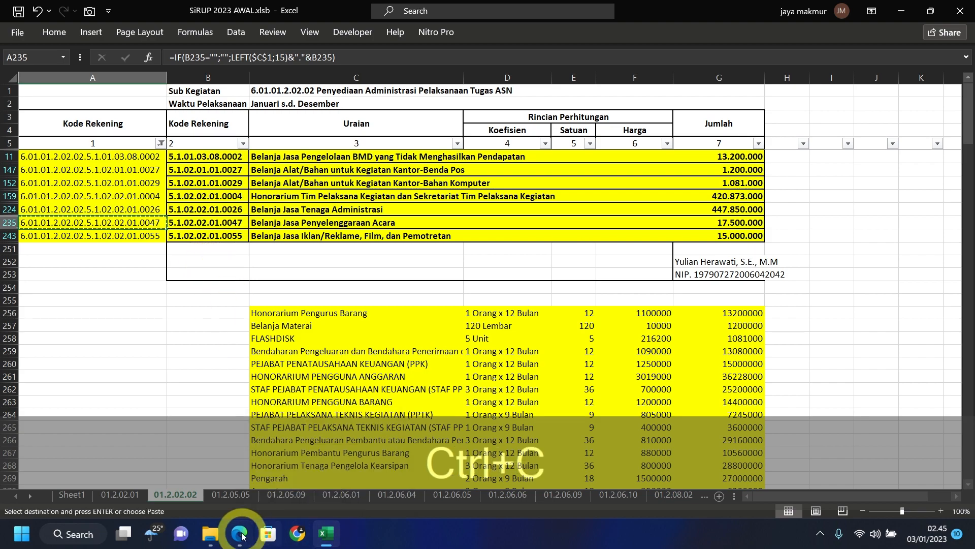
{"action": "left_click", "coordinate": [249, 534]}
{"action": "left_click", "coordinate": [872, 456]}
{"action": "left_click", "coordinate": [274, 418]}
{"action": "left_click", "coordinate": [226, 331]}
{"action": "left_click", "coordinate": [464, 414]}
{"action": "key", "text": "ctrl+v"}
- Set row 6's component to the ASN sub-activity and its Pagu to 17500000
{"action": "left_click", "coordinate": [592, 417]}
{"action": "type", "text": "asn"}
{"action": "left_click", "coordinate": [636, 354]}
{"action": "left_click", "coordinate": [325, 533]}
{"action": "left_click", "coordinate": [731, 222]}
{"action": "key", "text": "ctrl+c"}
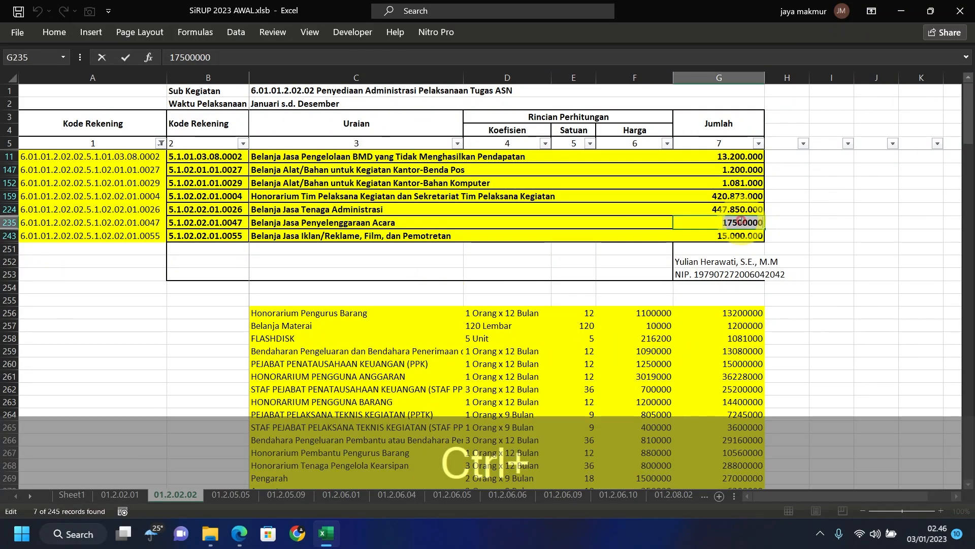
{"action": "left_click", "coordinate": [239, 534]}
{"action": "left_click", "coordinate": [786, 418]}
{"action": "key", "text": "ctrl+v"}
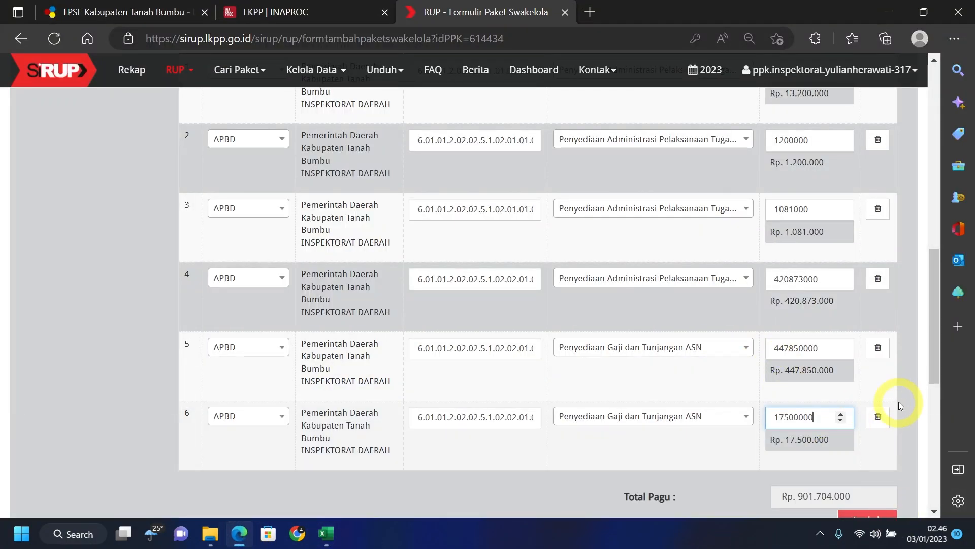
{"action": "scroll", "coordinate": [897, 405], "scroll_direction": "down", "scroll_amount": 4}
- Add funding row 7 as APBD, with the account code from cell A243 as its MAK
{"action": "left_click", "coordinate": [881, 308]}
{"action": "left_click", "coordinate": [260, 290]}
{"action": "left_click", "coordinate": [249, 304]}
{"action": "left_click", "coordinate": [325, 533]}
{"action": "left_click", "coordinate": [92, 236]}
{"action": "key", "text": "ctrl+c"}
{"action": "left_click", "coordinate": [238, 533]}
{"action": "left_click", "coordinate": [472, 280]}
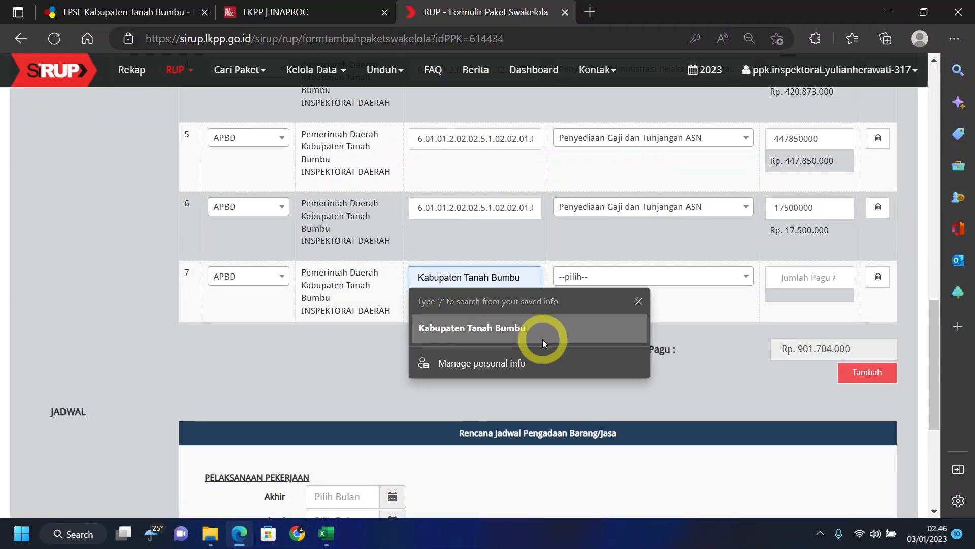
{"action": "key", "text": "ctrl+v"}
- Assign rows 7, 5 and 6 to Penyediaan Administrasi Pelaksanaan Tugas ASN via 'asn' search
{"action": "left_click", "coordinate": [664, 277]}
{"action": "type", "text": "asn"}
{"action": "left_click", "coordinate": [674, 345]}
{"action": "scroll", "coordinate": [680, 344], "scroll_direction": "up", "scroll_amount": 1}
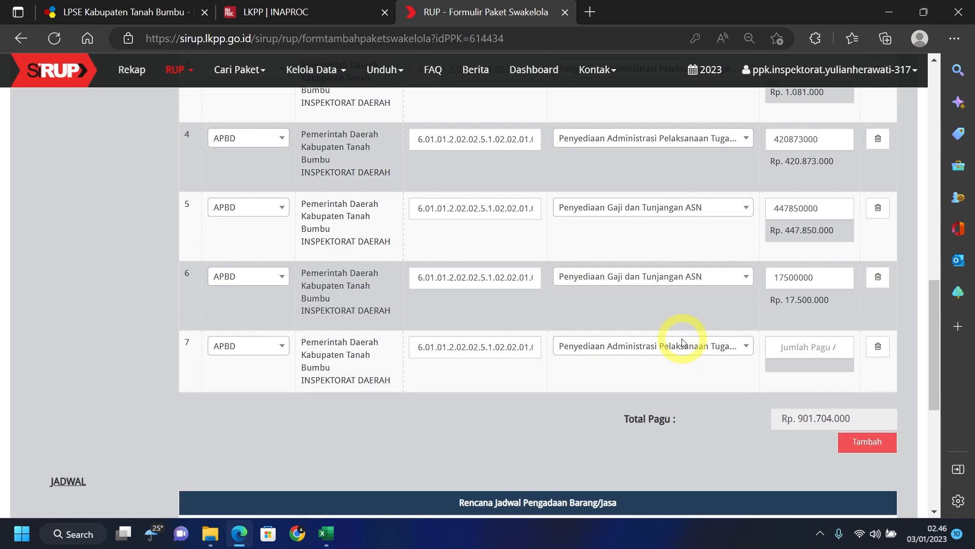
{"action": "left_click", "coordinate": [727, 209]}
{"action": "left_click", "coordinate": [727, 213]}
{"action": "left_click", "coordinate": [727, 212]}
{"action": "type", "text": "asn"}
{"action": "left_click", "coordinate": [721, 282]}
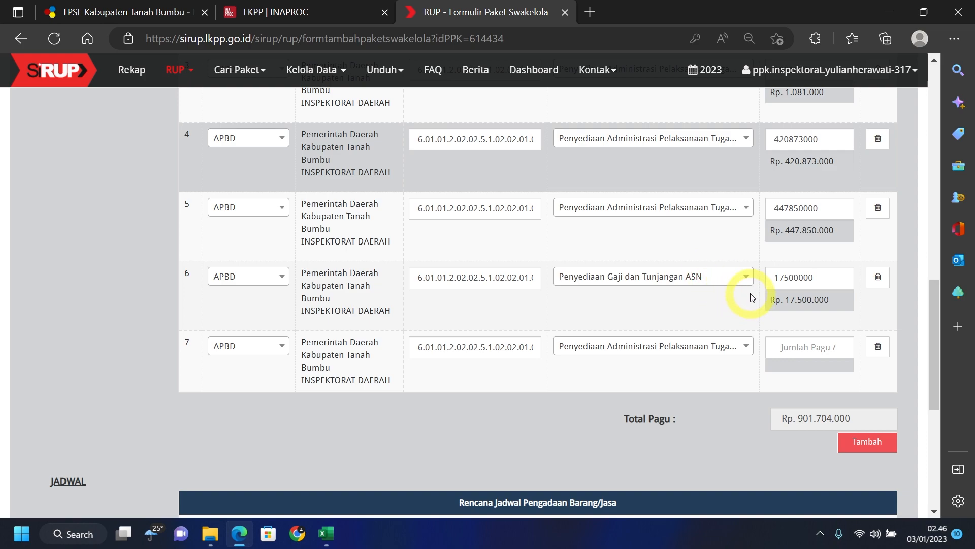
{"action": "left_click", "coordinate": [740, 277]}
{"action": "type", "text": "asn"}
{"action": "left_click", "coordinate": [675, 351]}
- Enter 15000000 from cell G243 as row 7's Pagu
{"action": "left_click", "coordinate": [325, 533]}
{"action": "double_click", "coordinate": [740, 235]}
{"action": "left_click", "coordinate": [813, 347]}
{"action": "key", "text": "ctrl+v"}
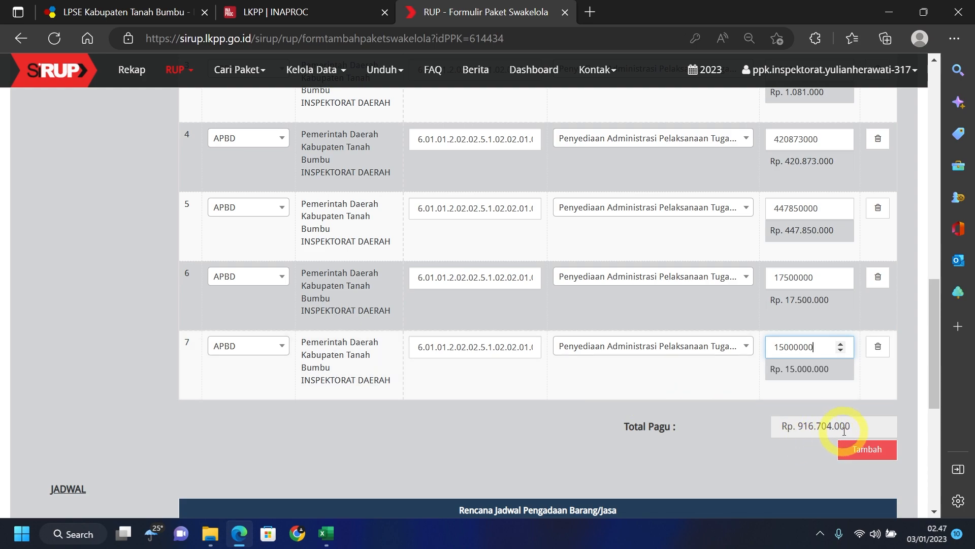
{"action": "left_click", "coordinate": [325, 533]}
- Check the seven Jumlah amounts in G11:G243 sum to 916.704.000, then return to SiRUP's schedule
{"action": "left_click", "coordinate": [771, 157]}
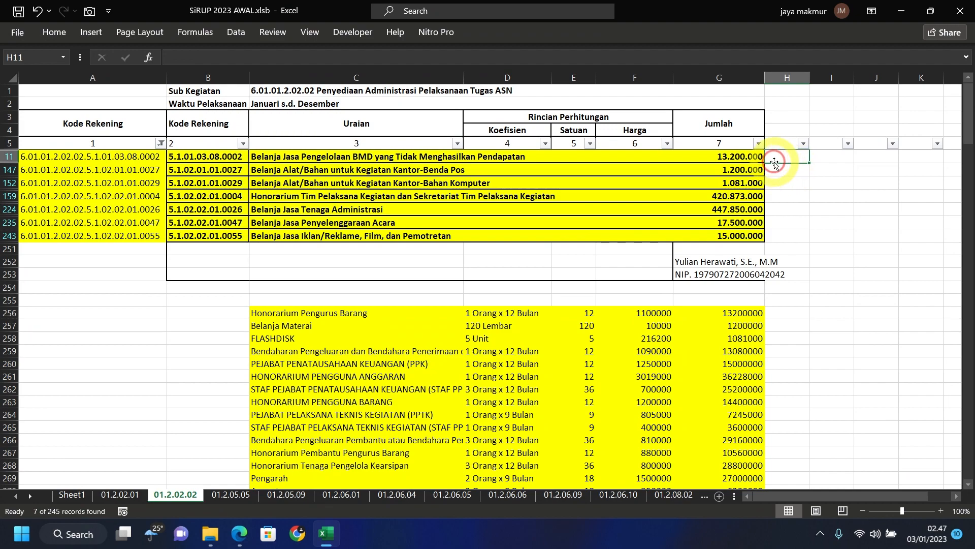
{"action": "left_click_drag", "start_coordinate": [761, 156], "coordinate": [752, 237]}
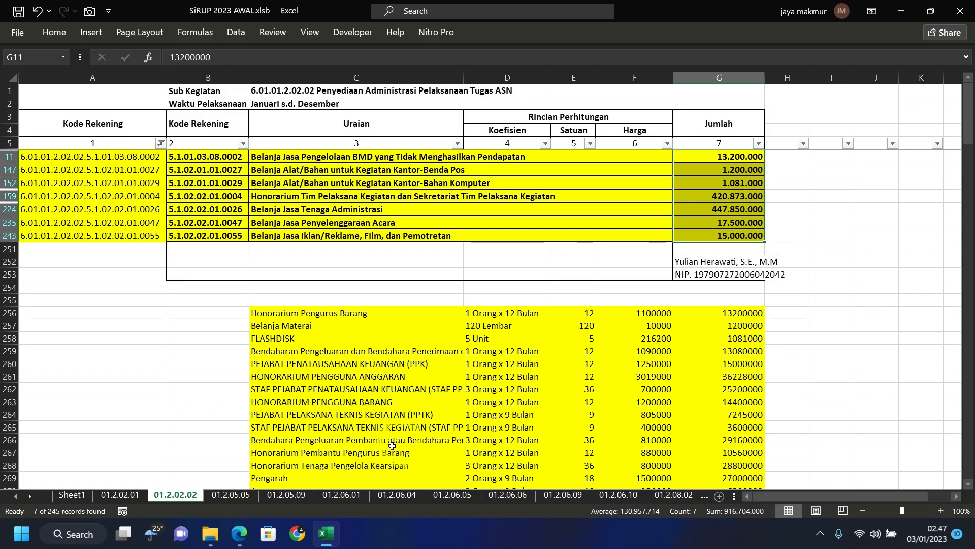
{"action": "left_click", "coordinate": [239, 534]}
{"action": "scroll", "coordinate": [435, 331], "scroll_direction": "down", "scroll_amount": 3}
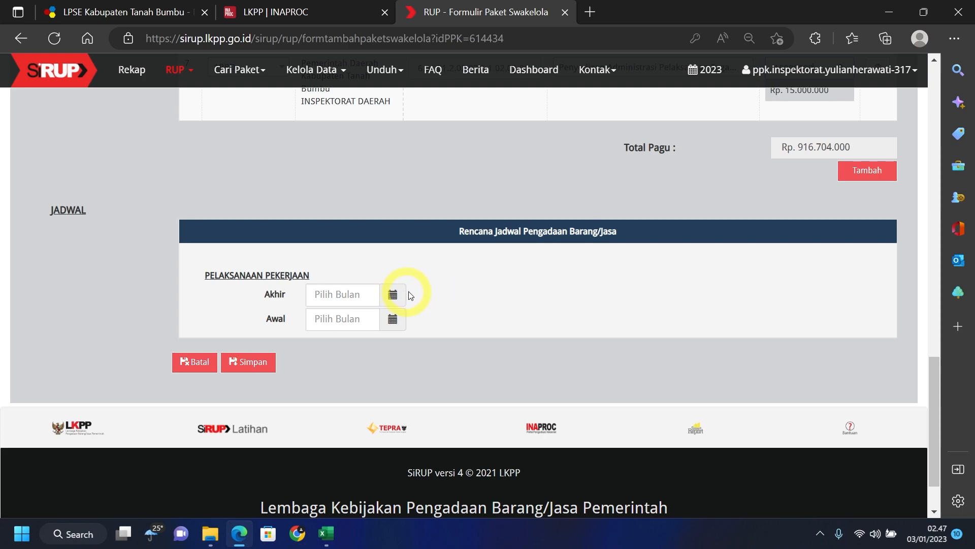
{"action": "left_click", "coordinate": [393, 297]}
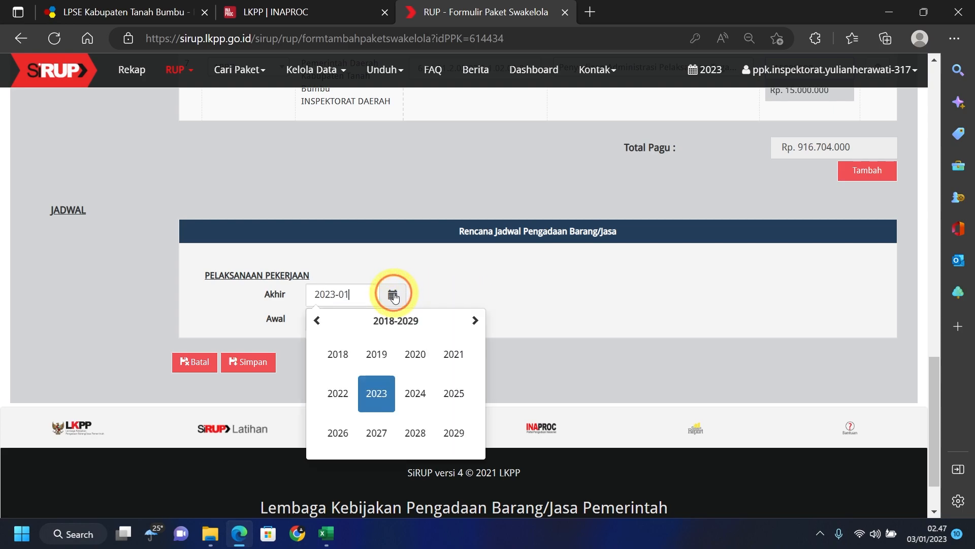
{"action": "left_click", "coordinate": [386, 391]}
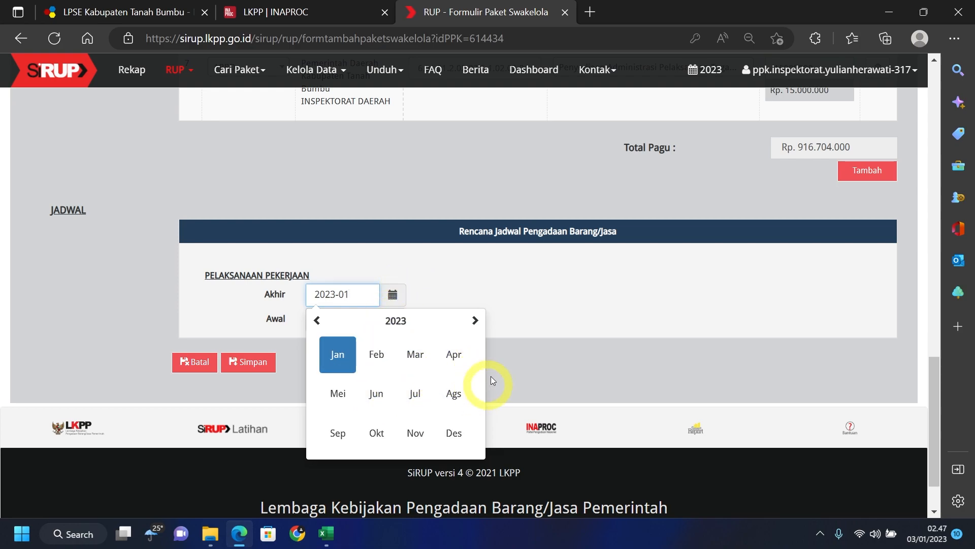
{"action": "left_click", "coordinate": [605, 303]}
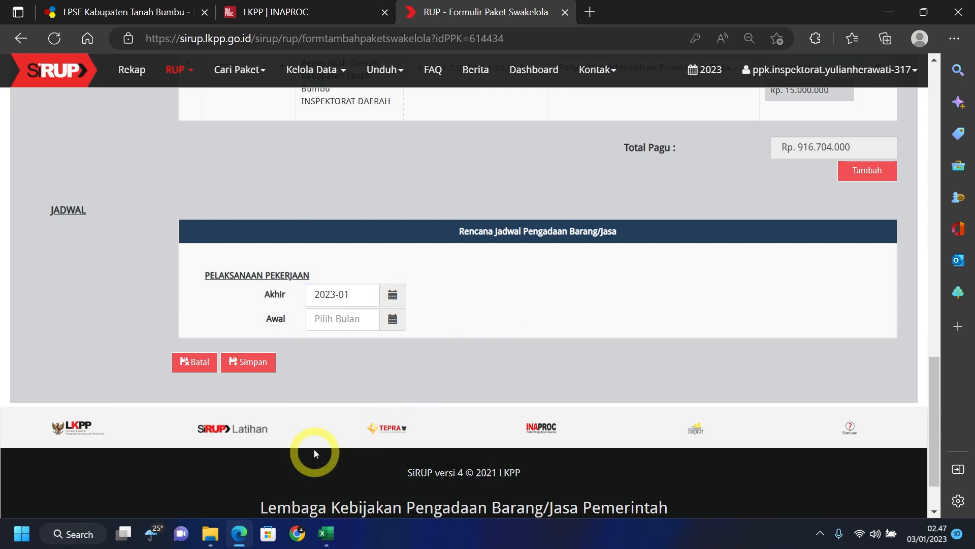
{"action": "left_click", "coordinate": [327, 533]}
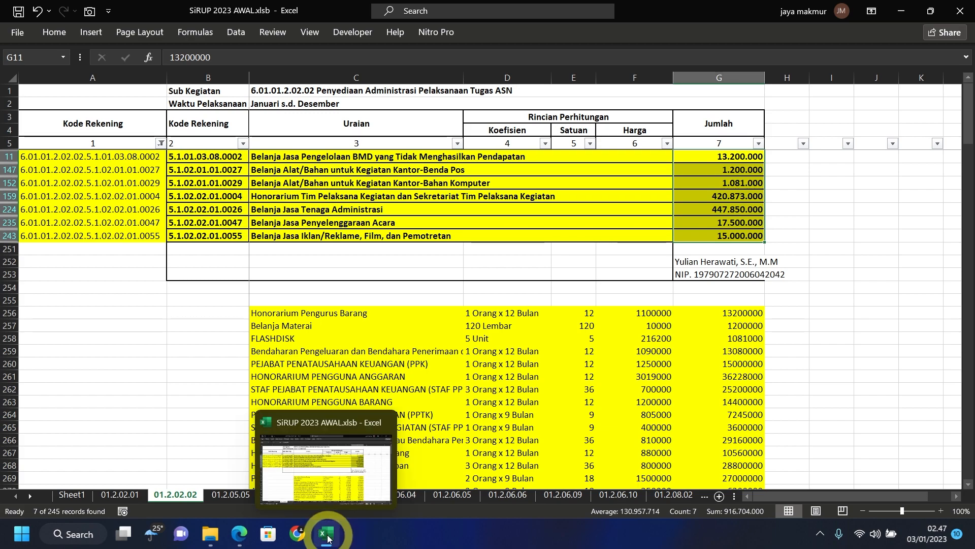
{"action": "left_click", "coordinate": [241, 534]}
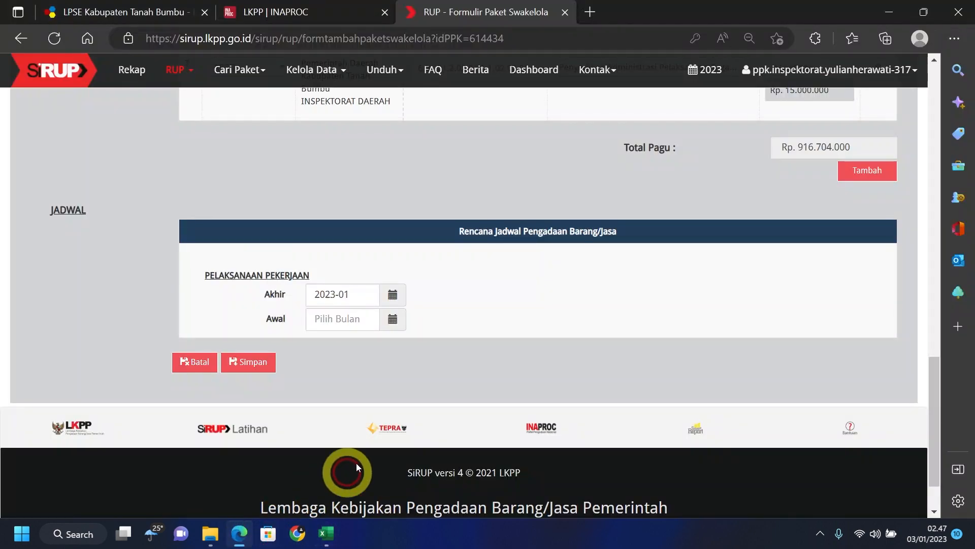
{"action": "left_click", "coordinate": [395, 301]}
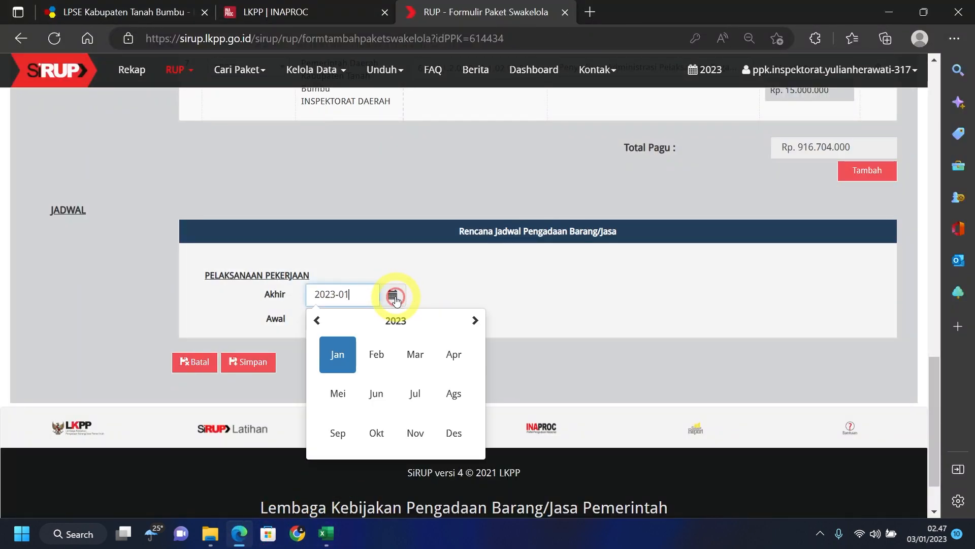
{"action": "left_click", "coordinate": [454, 433]}
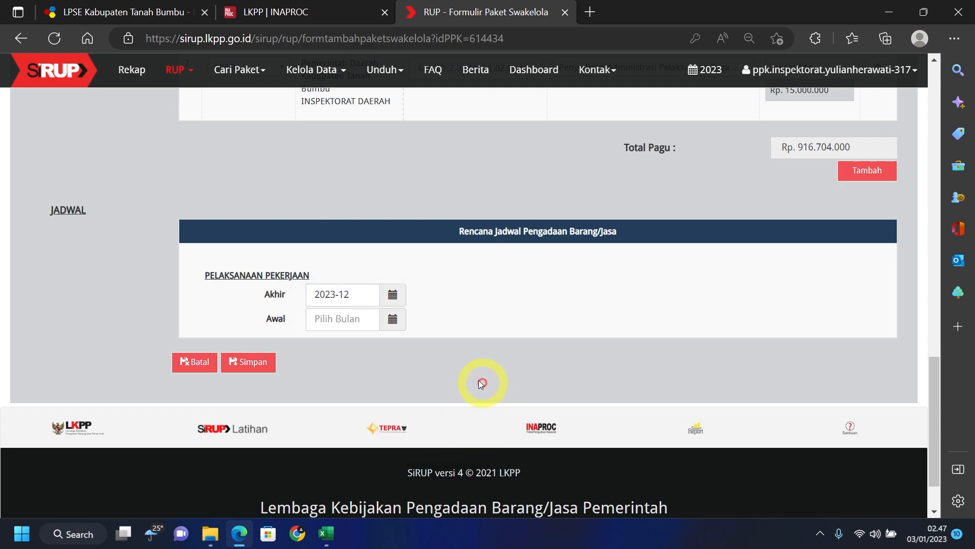
{"action": "left_click", "coordinate": [390, 321]}
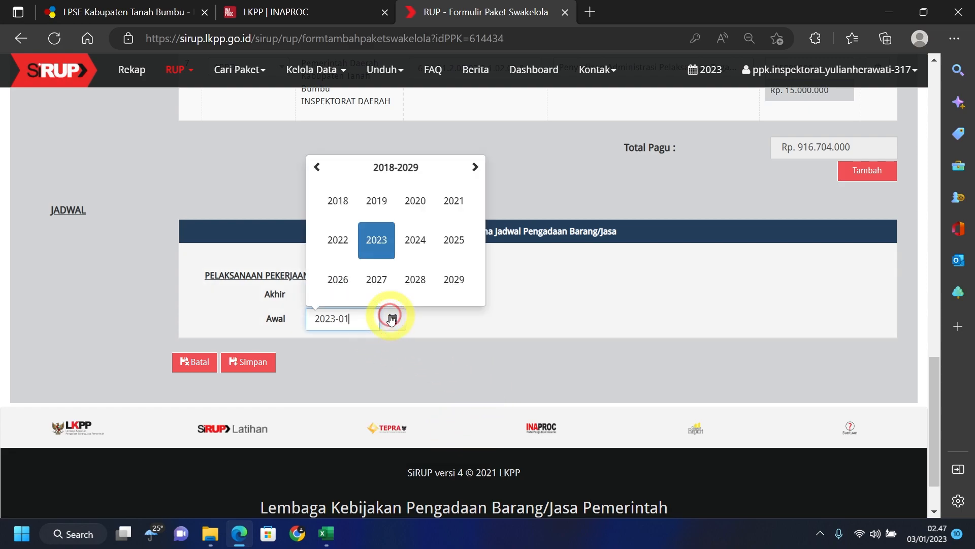
{"action": "left_click", "coordinate": [379, 244]}
{"action": "left_click", "coordinate": [337, 201]}
- Save the Swakelola package with Simpan
{"action": "scroll", "coordinate": [409, 211], "scroll_direction": "up", "scroll_amount": 10}
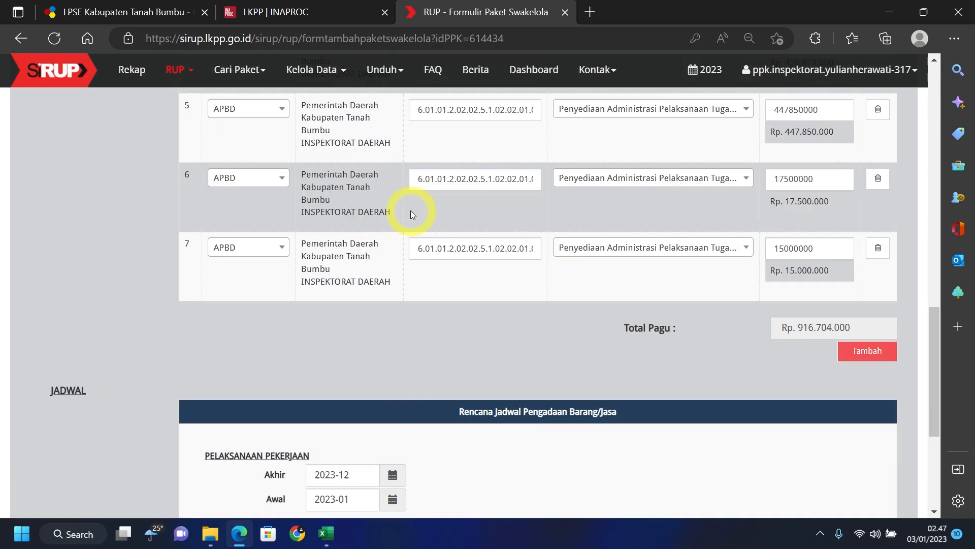
{"action": "scroll", "coordinate": [410, 211], "scroll_direction": "up", "scroll_amount": 10}
{"action": "scroll", "coordinate": [410, 212], "scroll_direction": "down", "scroll_amount": 14}
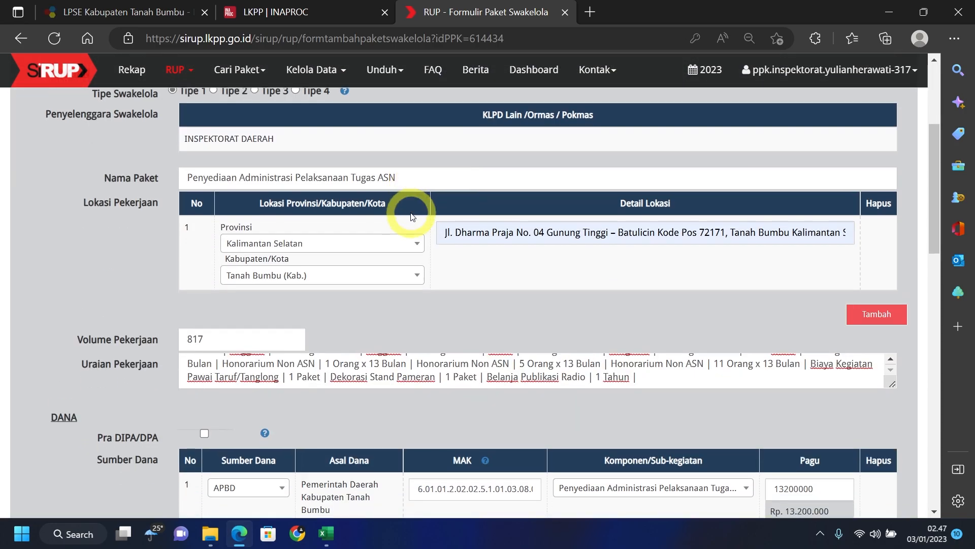
{"action": "scroll", "coordinate": [415, 238], "scroll_direction": "down", "scroll_amount": 7}
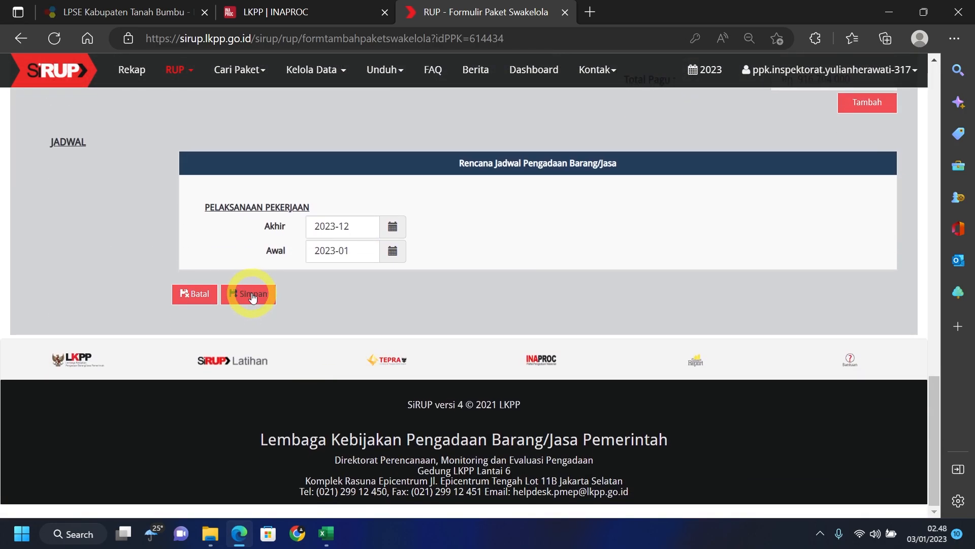
{"action": "left_click", "coordinate": [253, 297]}
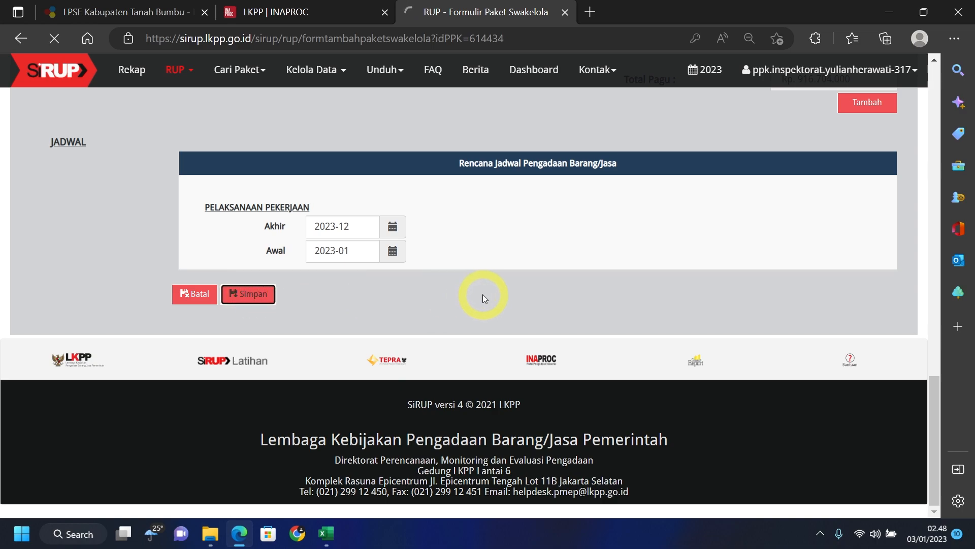